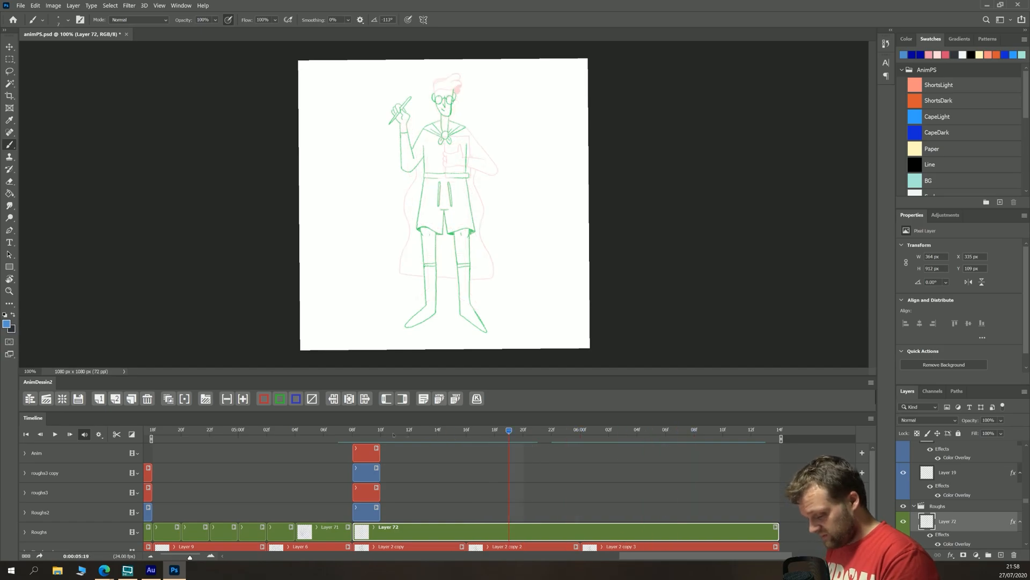
click(580, 430)
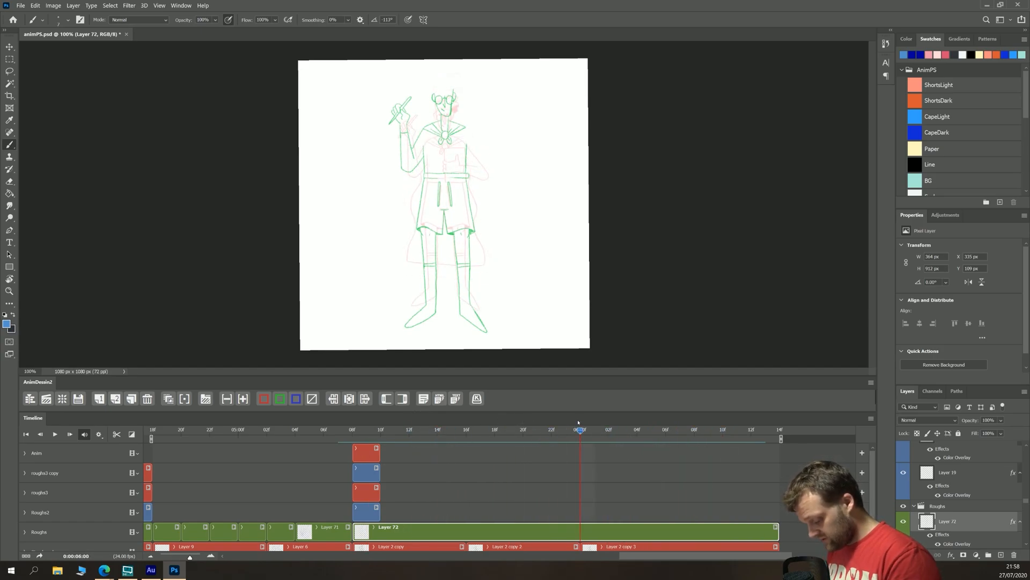
click(559, 546)
key(Delete)
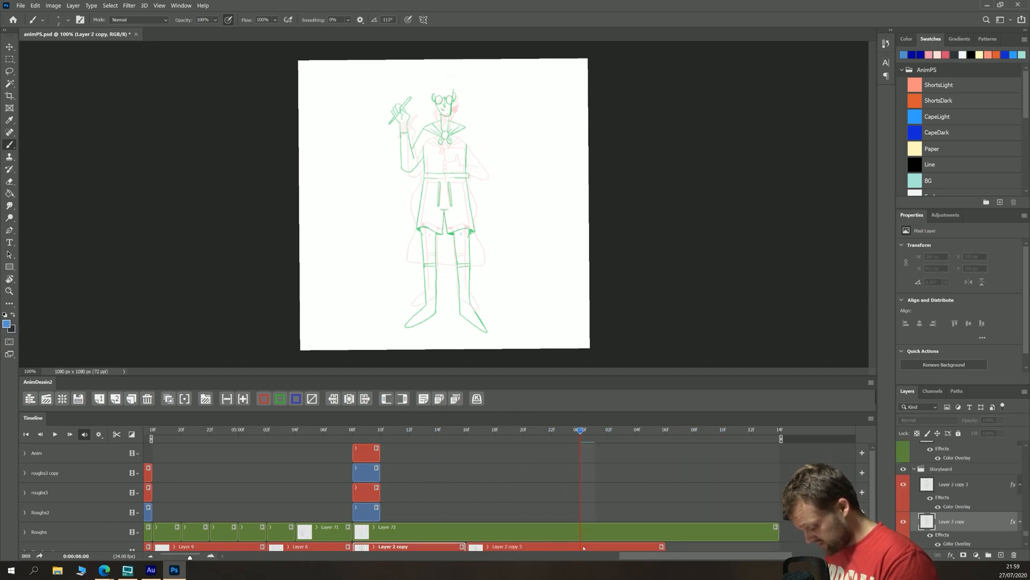
click(580, 547)
key(Delete)
drag(466, 547, 772, 550)
key(ctrl+z)
key(ctrl+z)
key(ctrl+z)
key(ctrl+z)
key(ctrl+z)
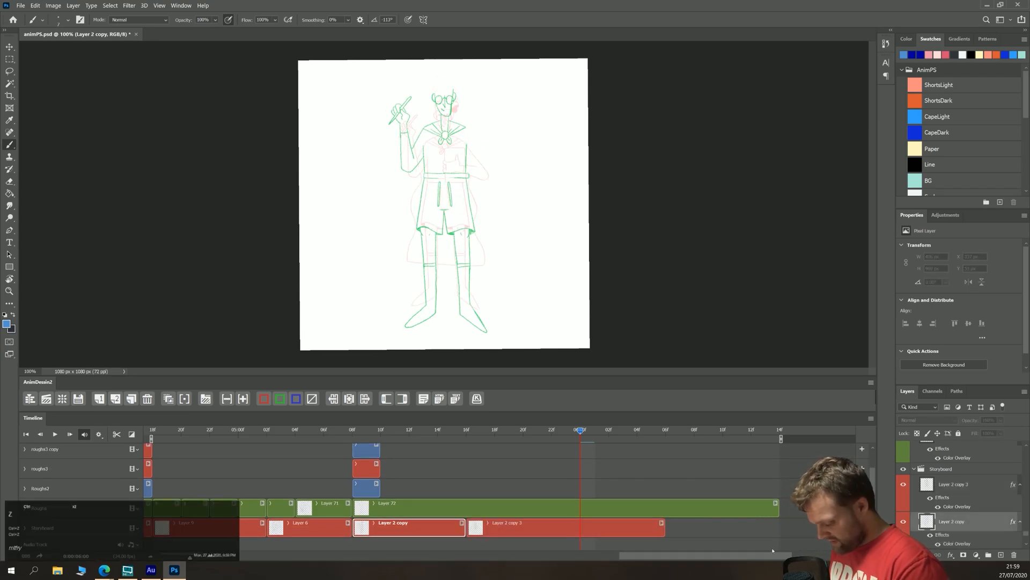
Step: Hide the Storyboard group so its sketches no longer show behind the animation
click(97, 488)
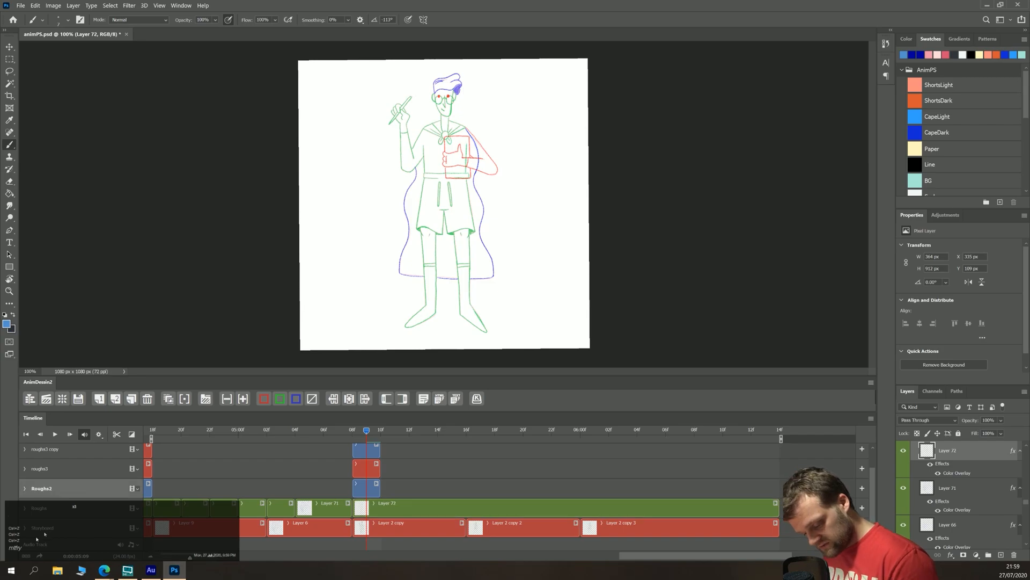
click(43, 528)
key(ctrl+z)
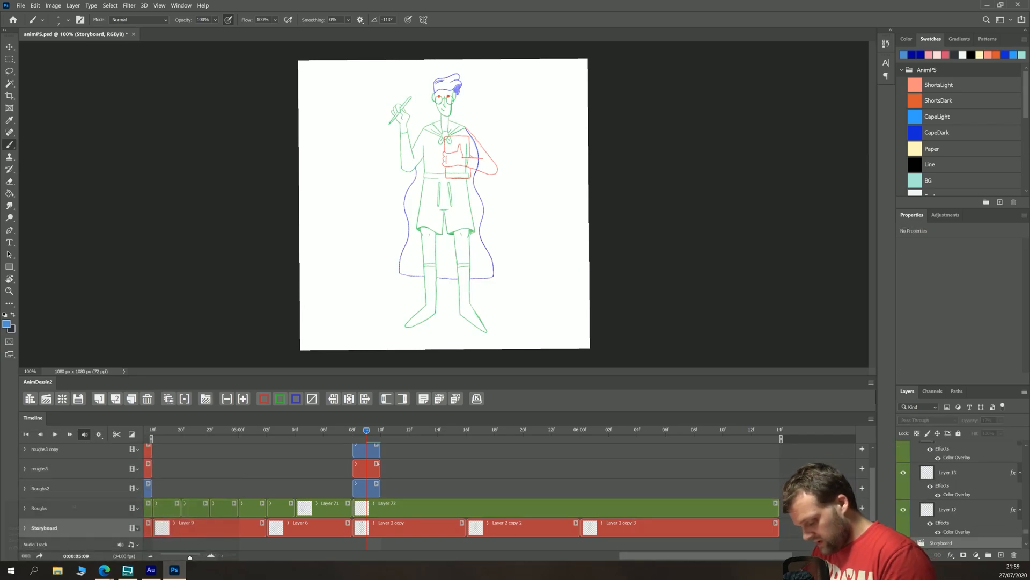
Step: Add a new two-frame exposure after the cape drawing in the Roughs2 group and label it blue
click(367, 489)
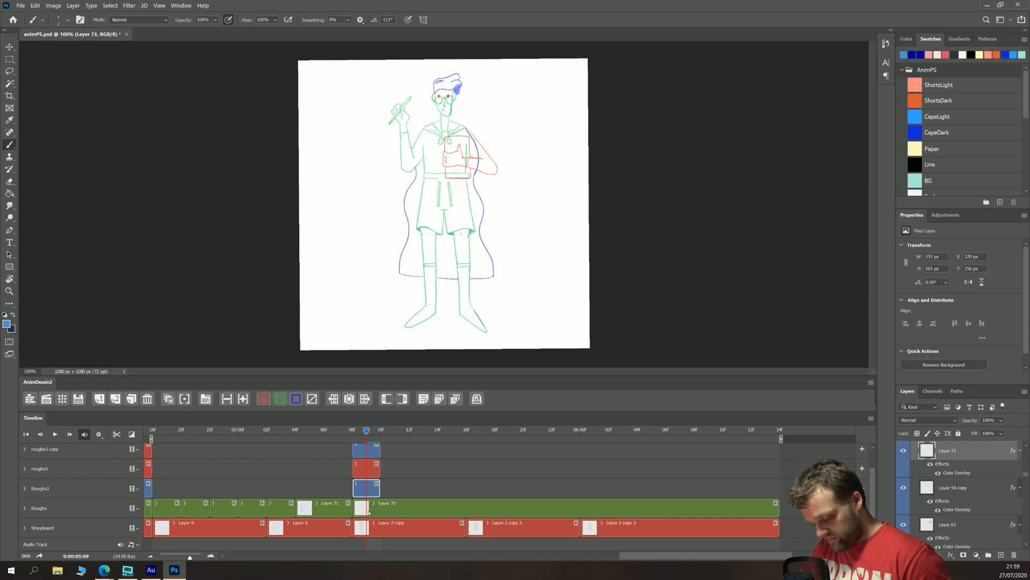
click(115, 399)
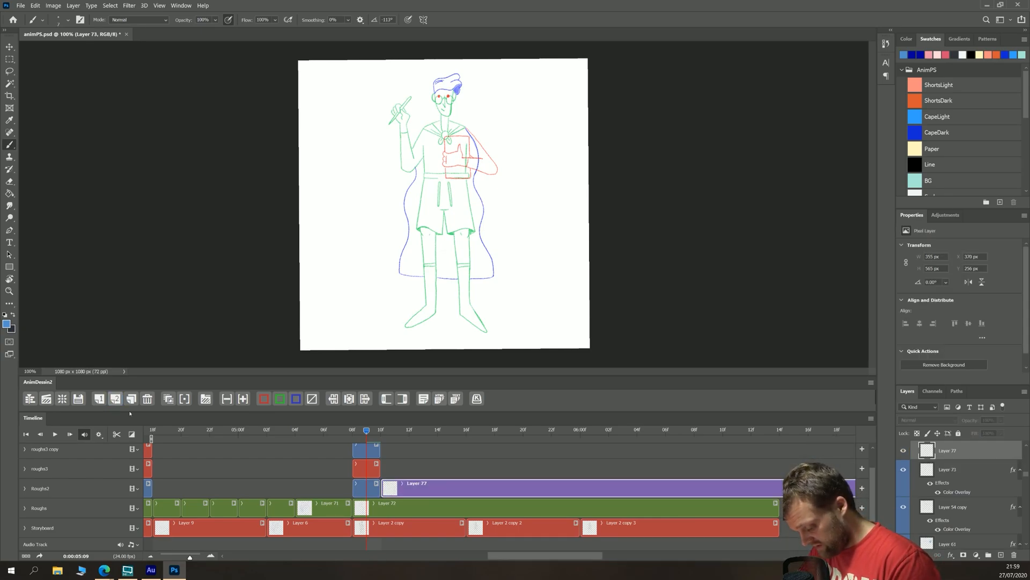
click(296, 399)
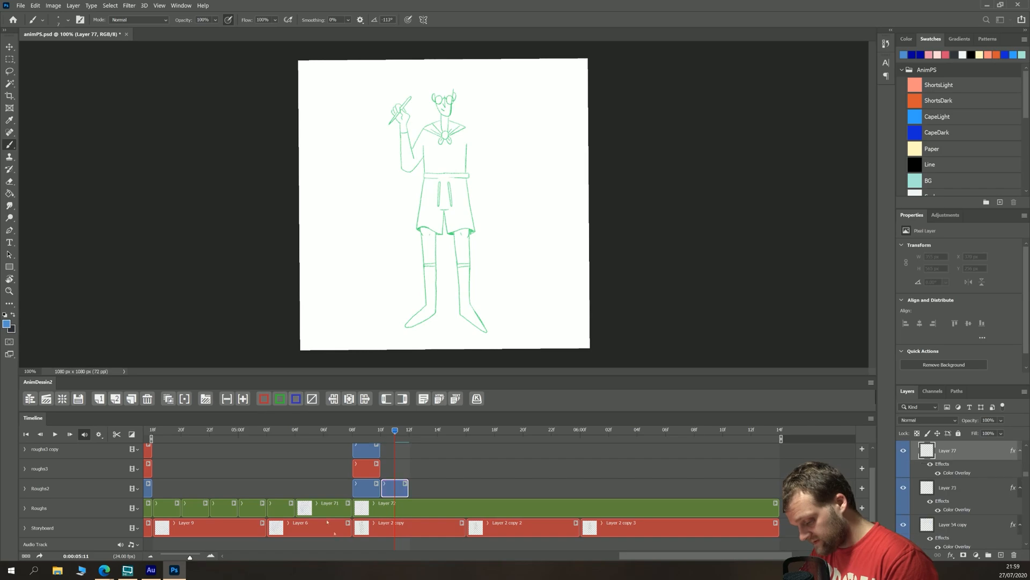
Step: At the cape drawing's frame, hide the roughs3, roughs3 copy, Anim and Roughs groups, leaving only the cape lines showing
click(366, 431)
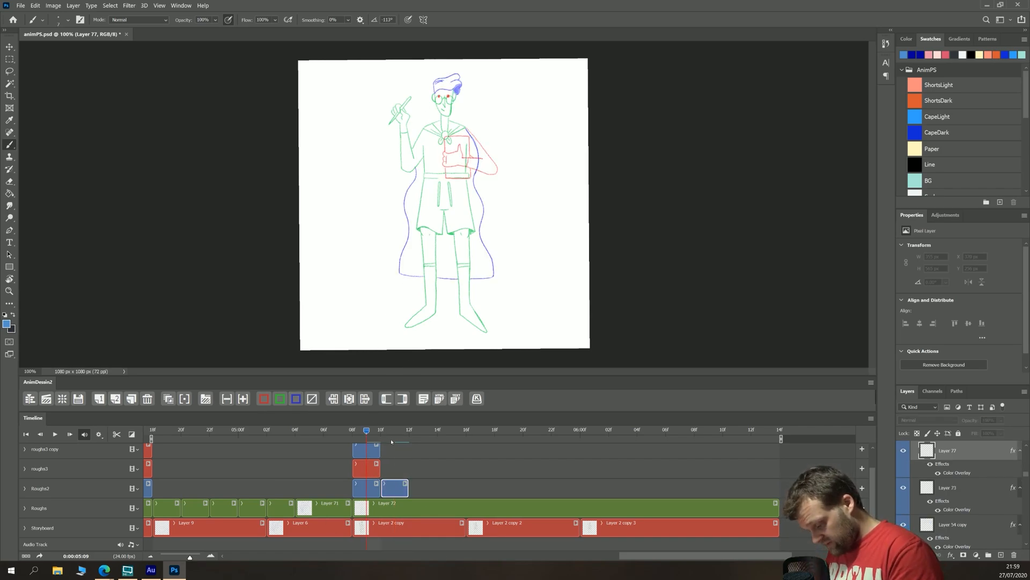
click(76, 472)
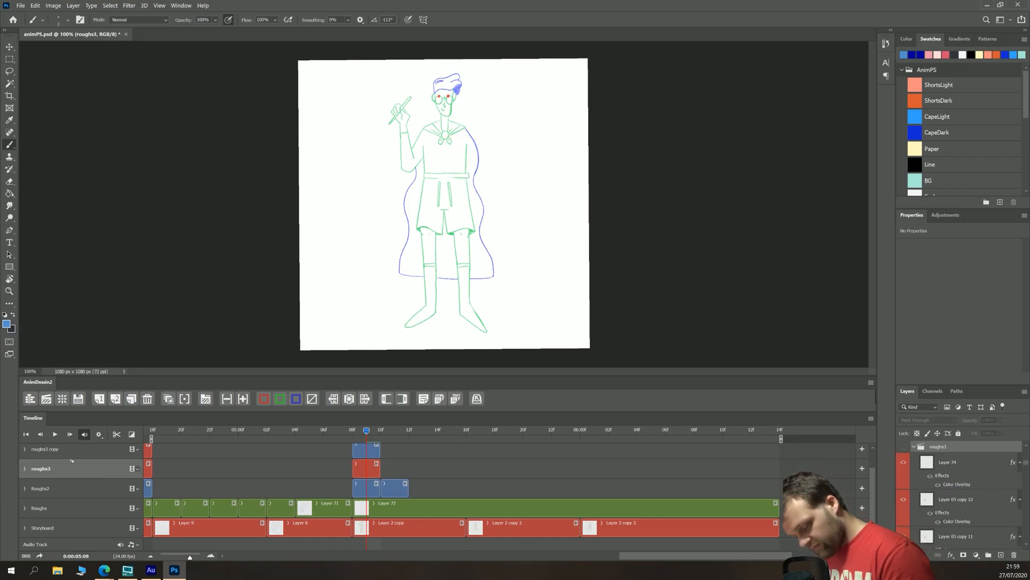
click(74, 451)
click(903, 447)
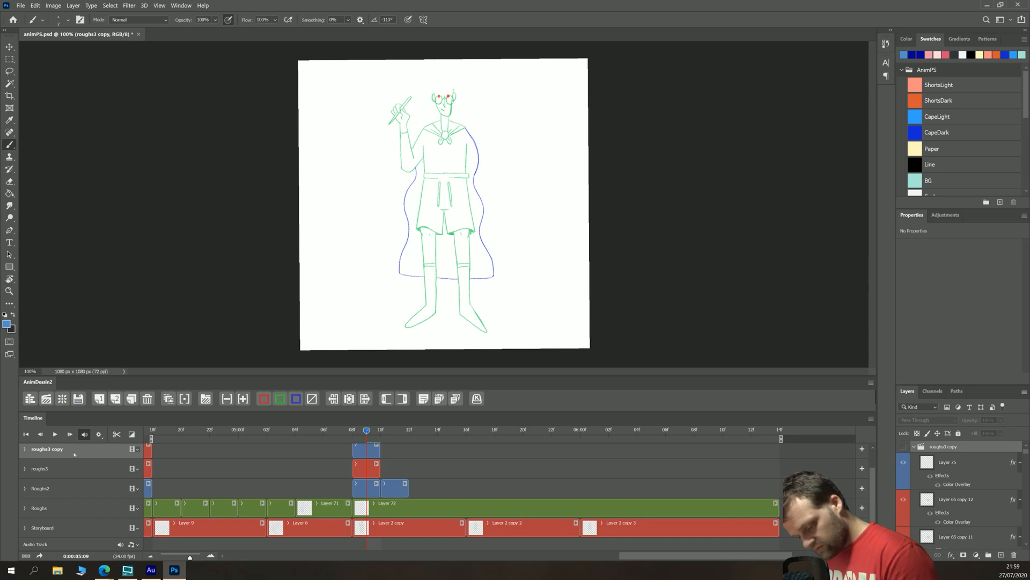
drag(755, 375, 748, 346)
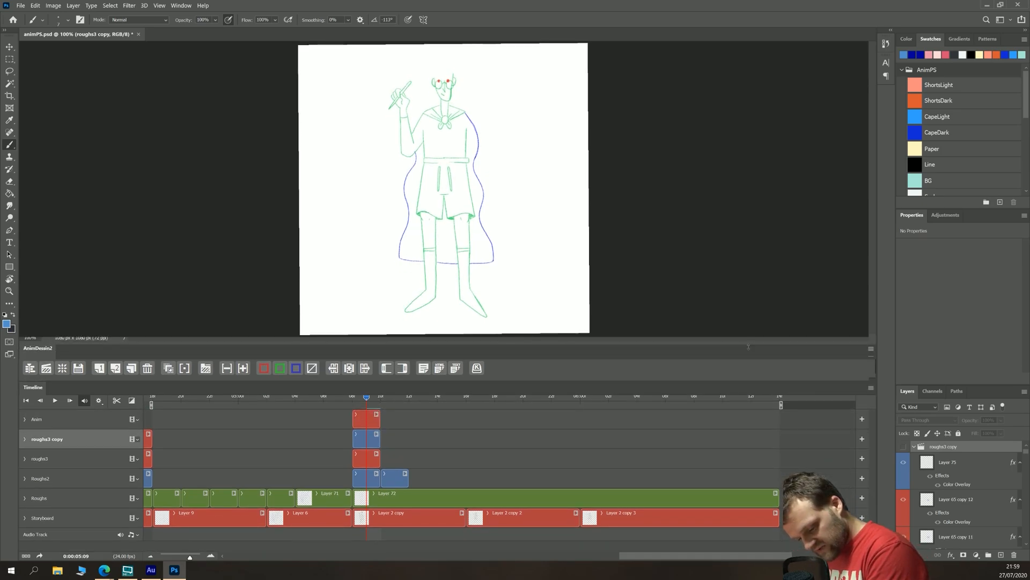
click(63, 427)
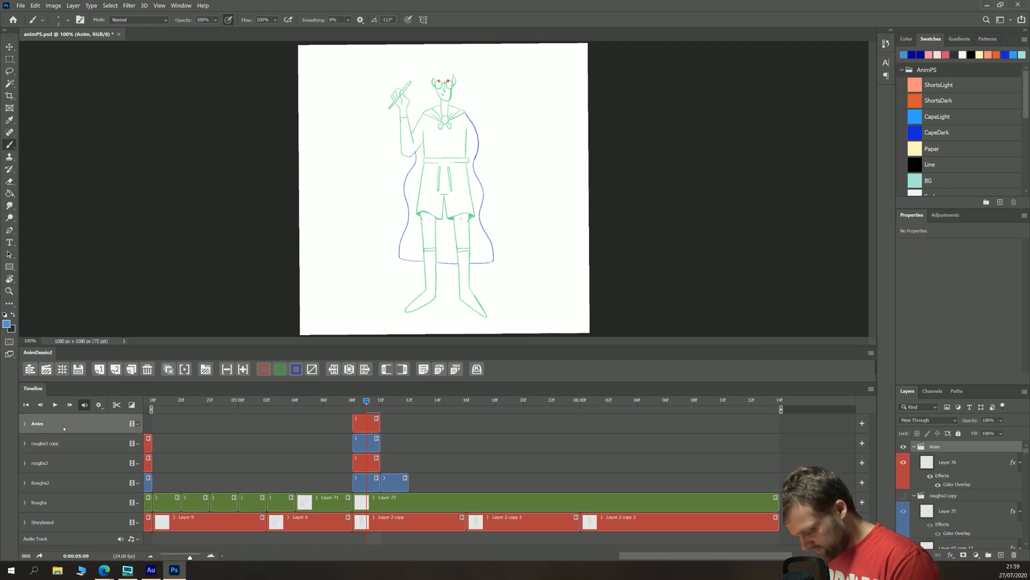
click(903, 446)
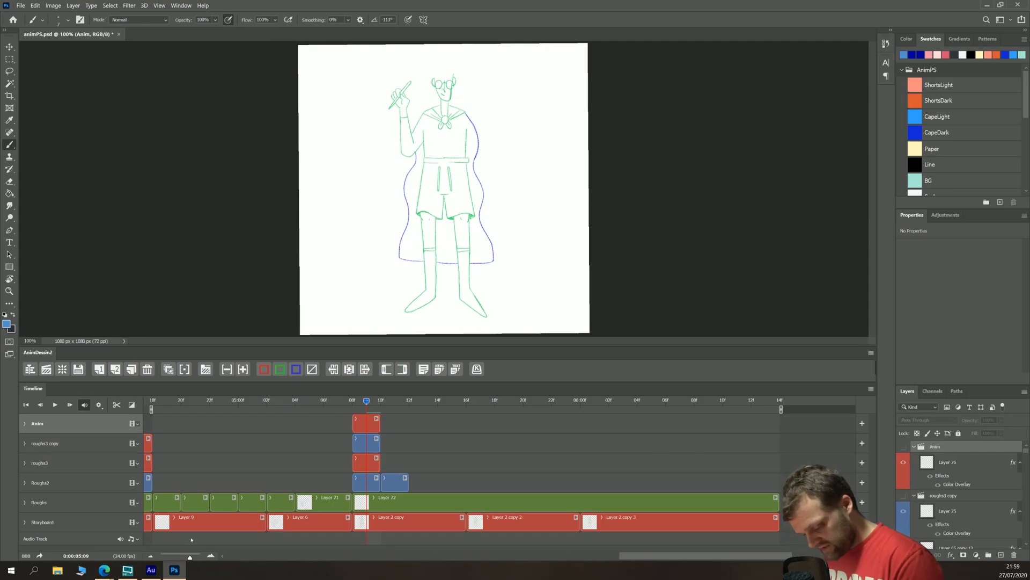
click(364, 506)
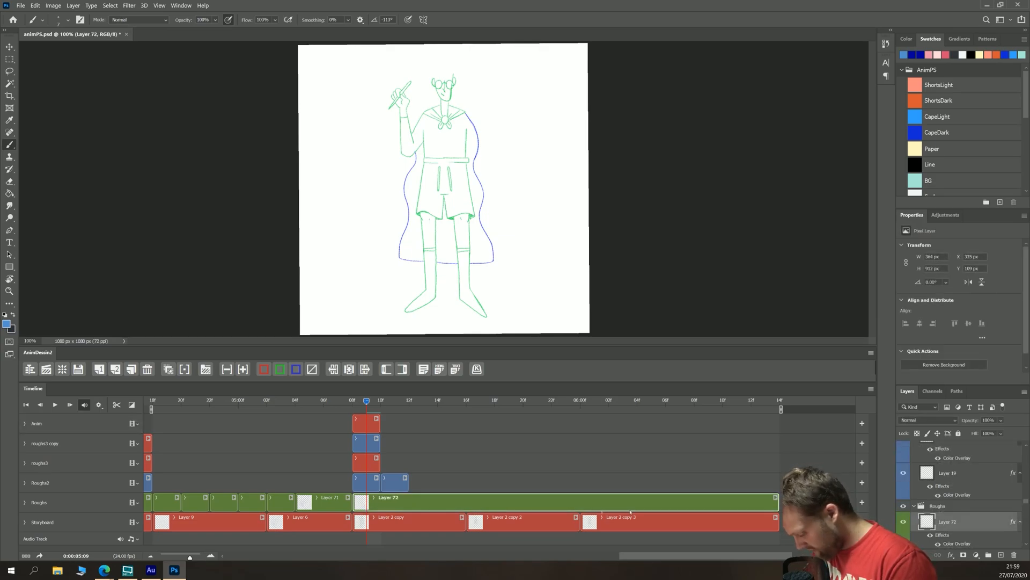
click(903, 506)
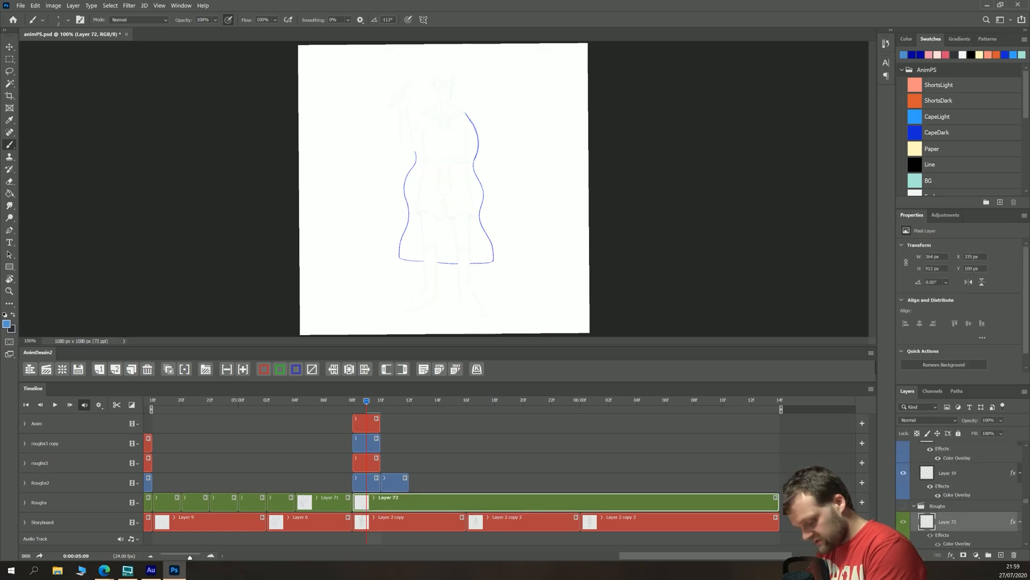
Step: On the cape drawing in Roughs2, extend the left edge up to the shoulder and close the gaps in the bottom hem
click(369, 486)
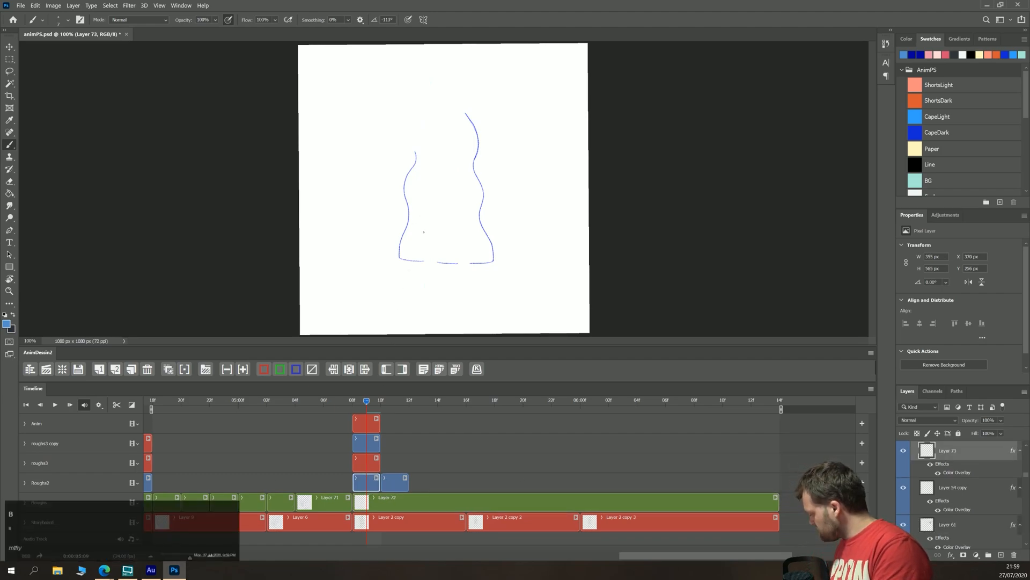
key(ctrl+equal)
key(ctrl+equal)
drag(348, 143, 380, 335)
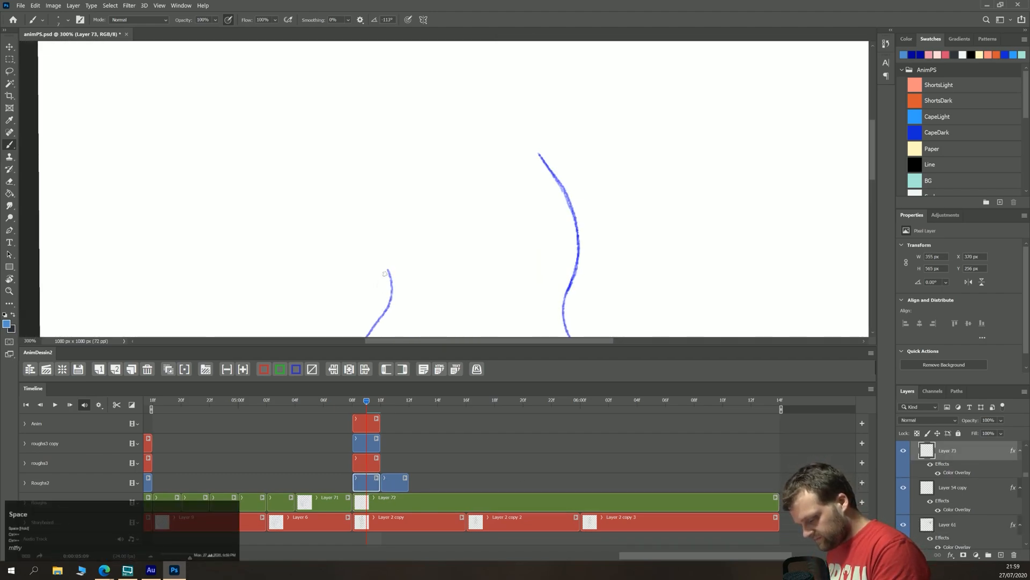
mouse_move(390, 275)
mouse_down()
mouse_move(383, 225)
mouse_move(417, 155)
mouse_up()
drag(322, 242, 322, 74)
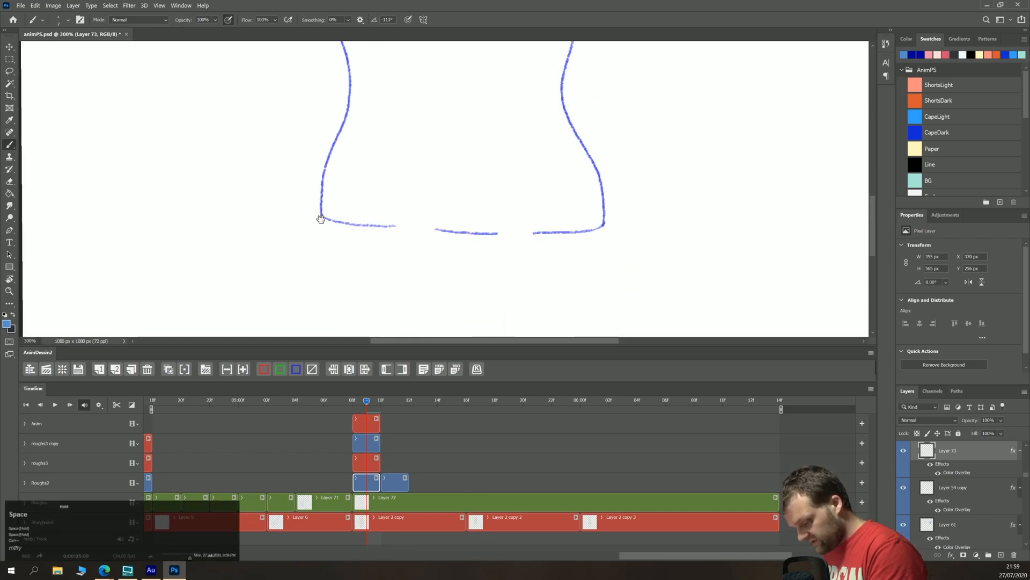
mouse_move(305, 180)
mouse_down()
mouse_move(483, 195)
mouse_move(576, 192)
mouse_up()
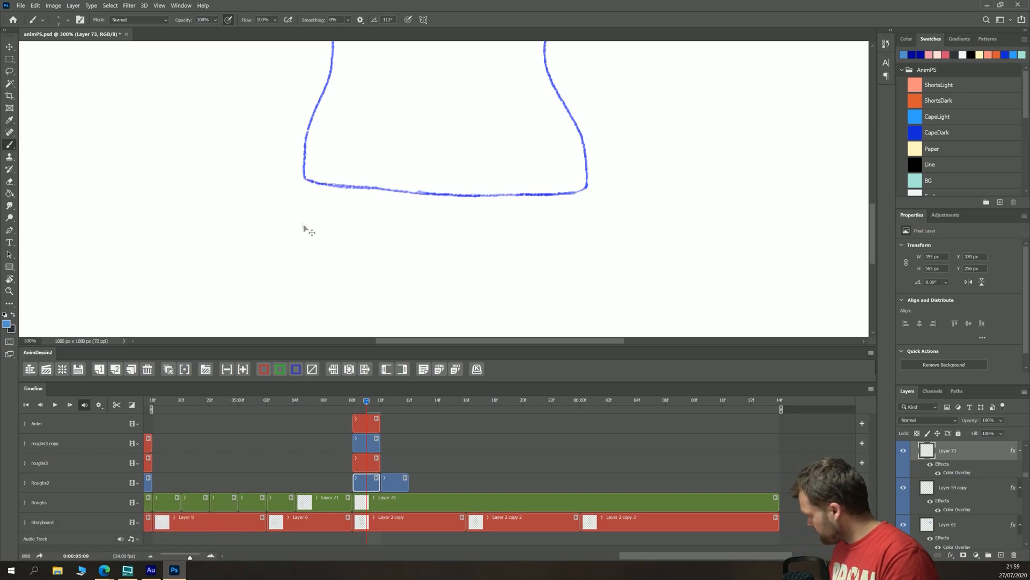
Step: Enlarge the canvas area, go to the new blue exposure in Roughs2 and turn on onion skins to see the cape outline
key(ctrl+minus)
drag(304, 227, 313, 281)
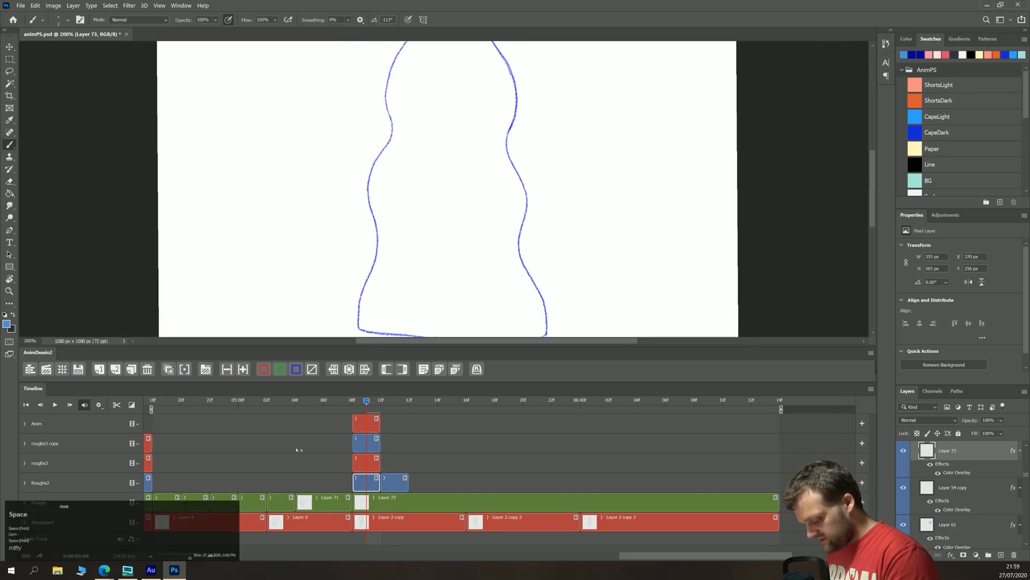
drag(284, 346, 285, 420)
scroll(873, 514, down, 5)
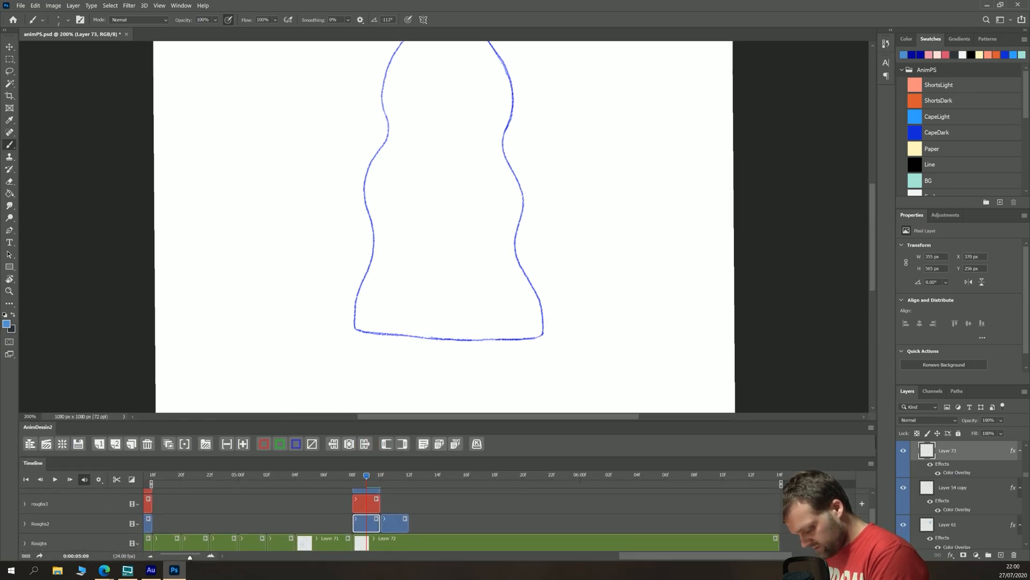
key(space)
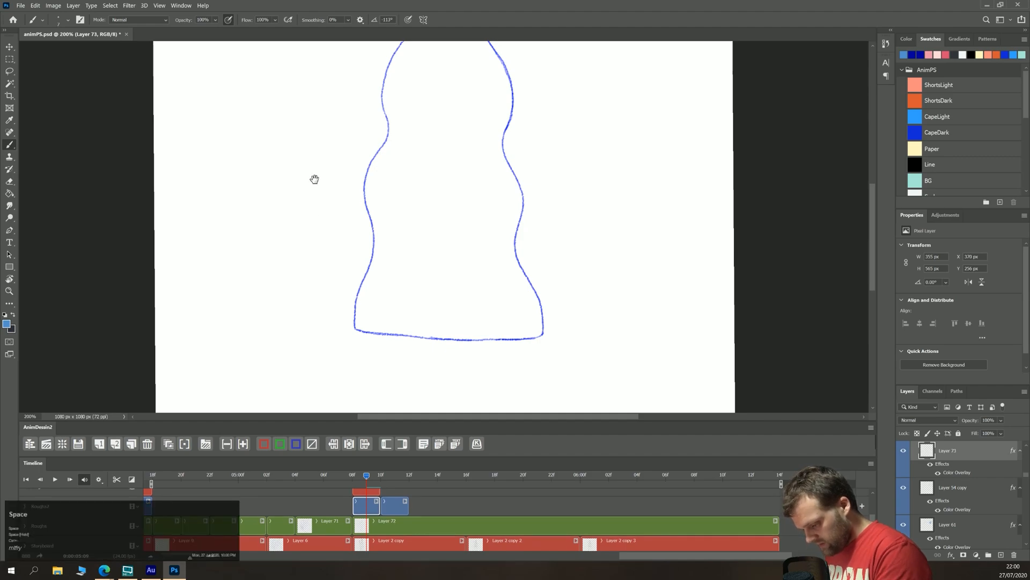
drag(313, 177, 315, 215)
key(ctrl+minus)
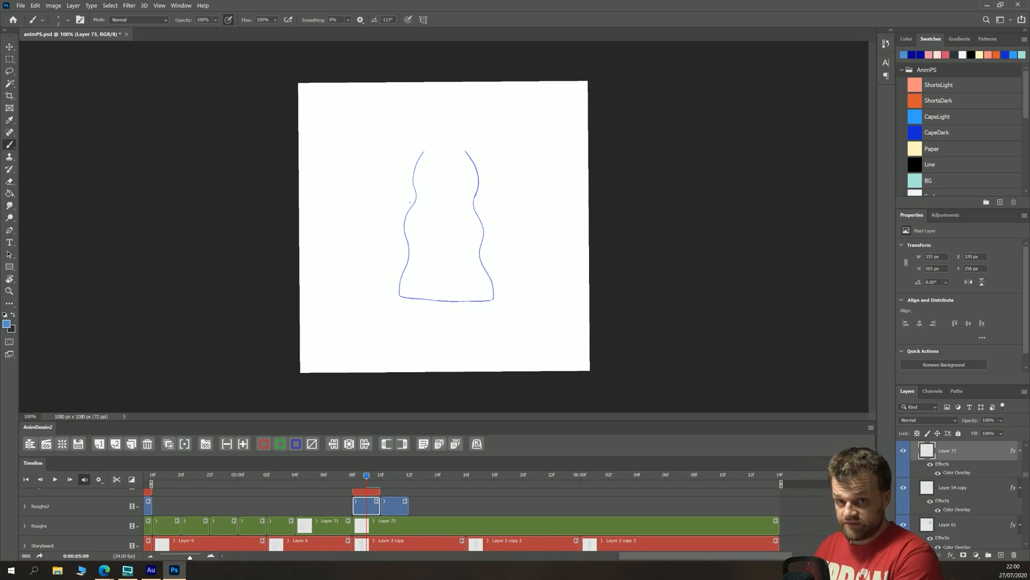
click(393, 485)
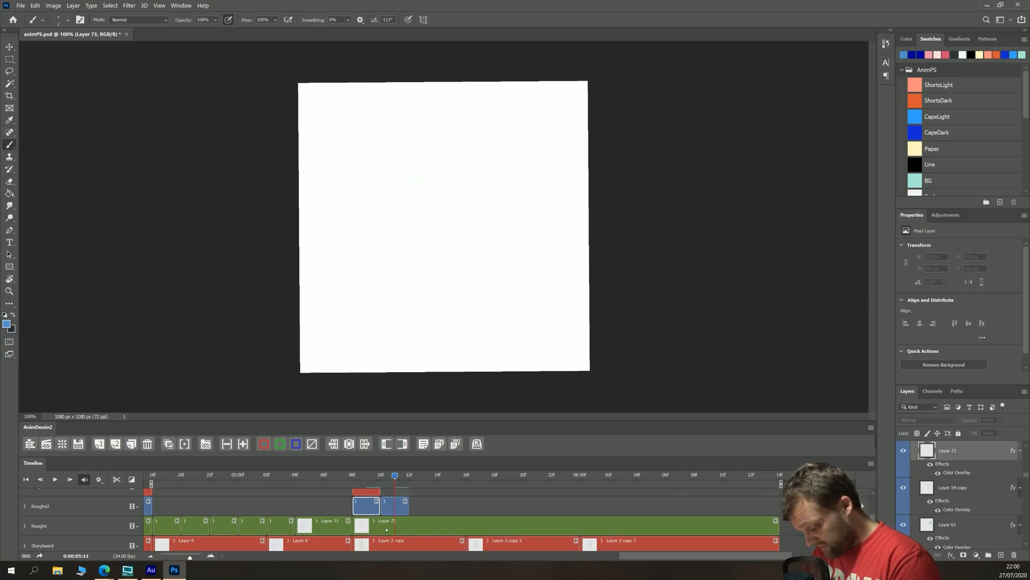
click(168, 443)
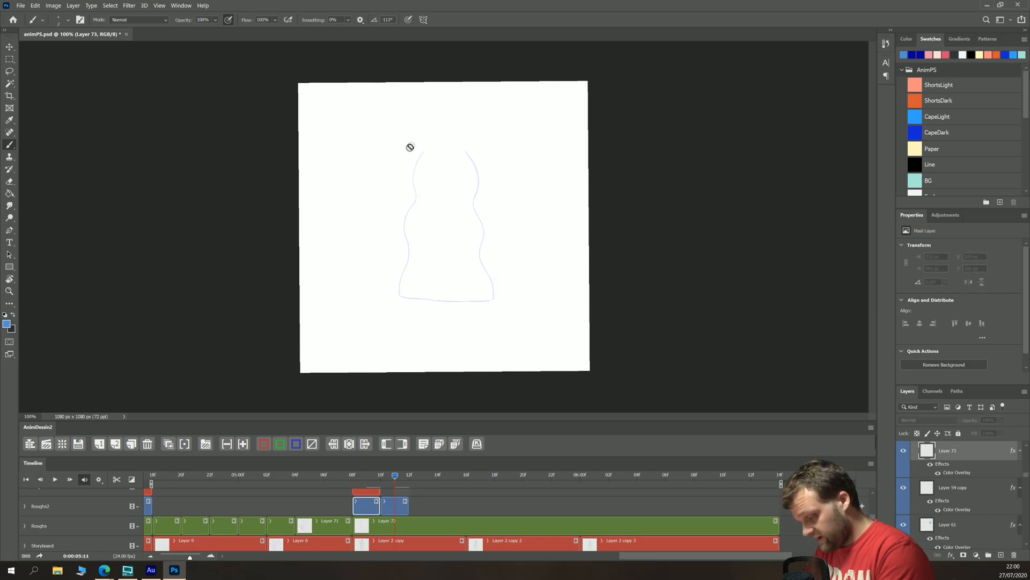
key(ctrl+shift+alt+n)
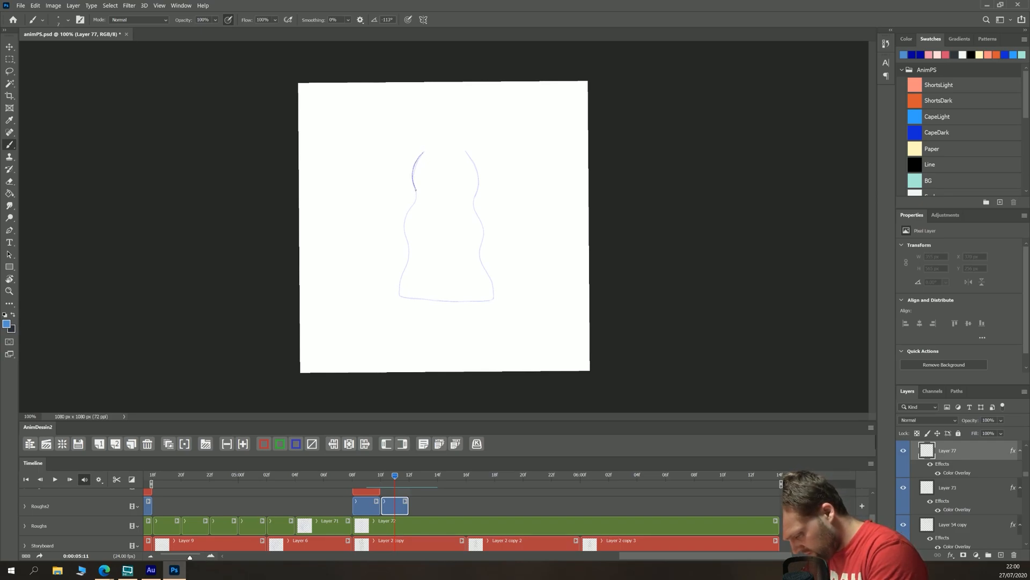
Step: Draw the cape's left edge on the new exposure as a wavy line continuing past the canvas's top and bottom
drag(407, 262, 385, 346)
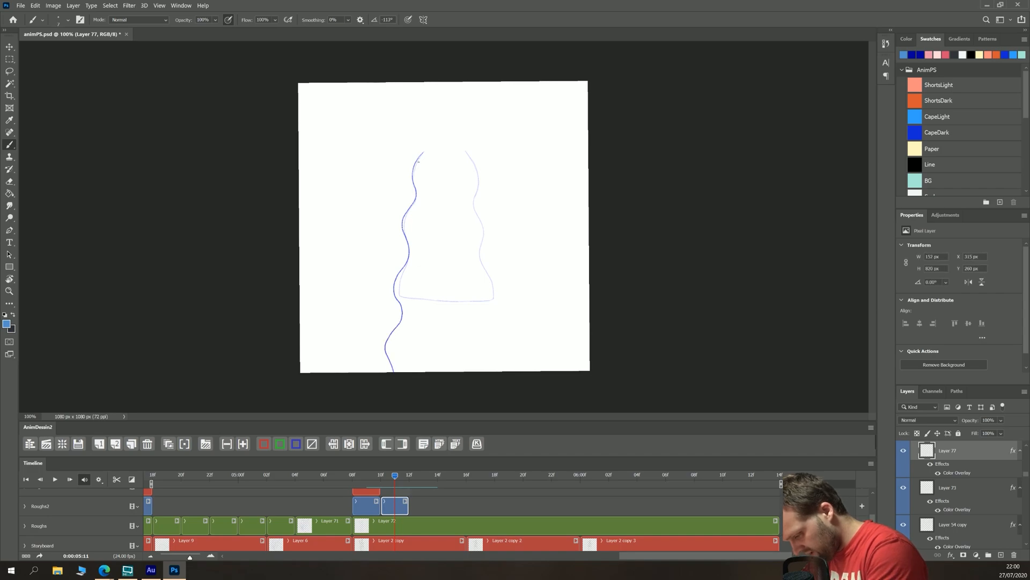
drag(419, 156, 412, 173)
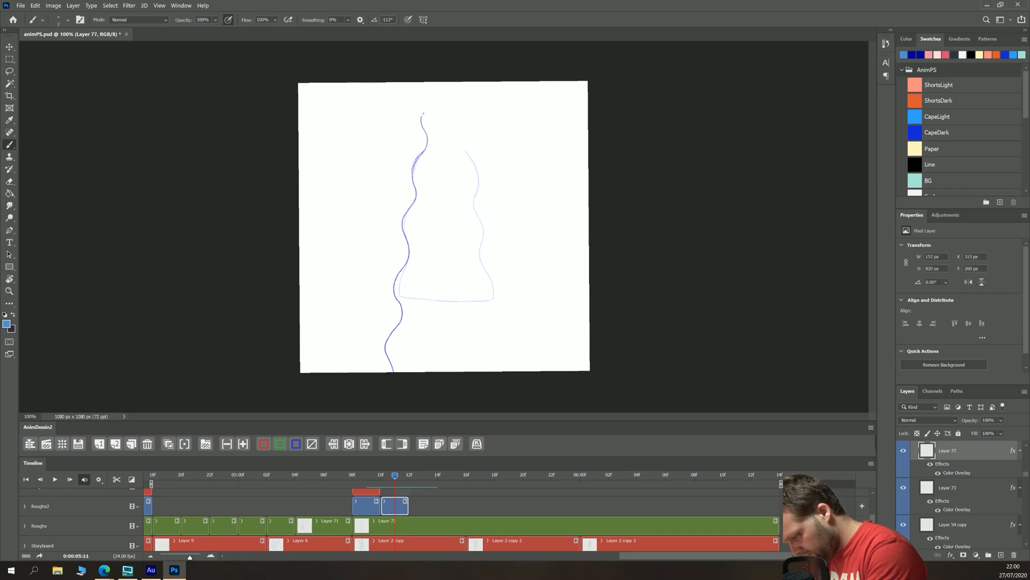
drag(439, 93, 439, 66)
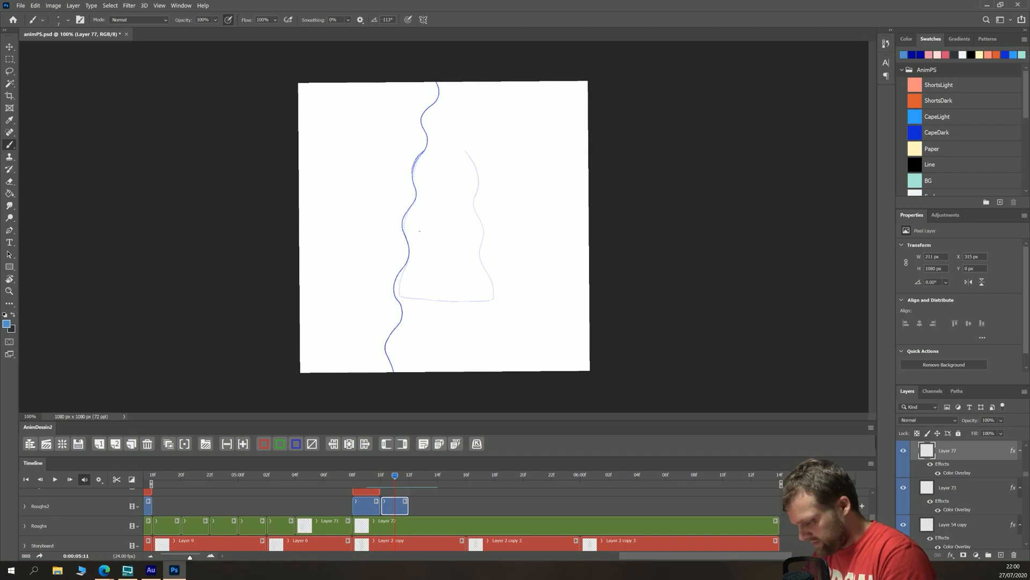
Step: Draw a matching wavy line for the cape's right edge, running the full height of the canvas
mouse_move(476, 164)
mouse_down()
mouse_move(469, 208)
mouse_move(476, 254)
mouse_up()
key(ctrl+z)
mouse_move(475, 180)
mouse_down()
mouse_move(471, 201)
mouse_move(492, 293)
mouse_move(487, 320)
mouse_move(504, 350)
mouse_move(497, 376)
mouse_up()
drag(475, 164, 454, 81)
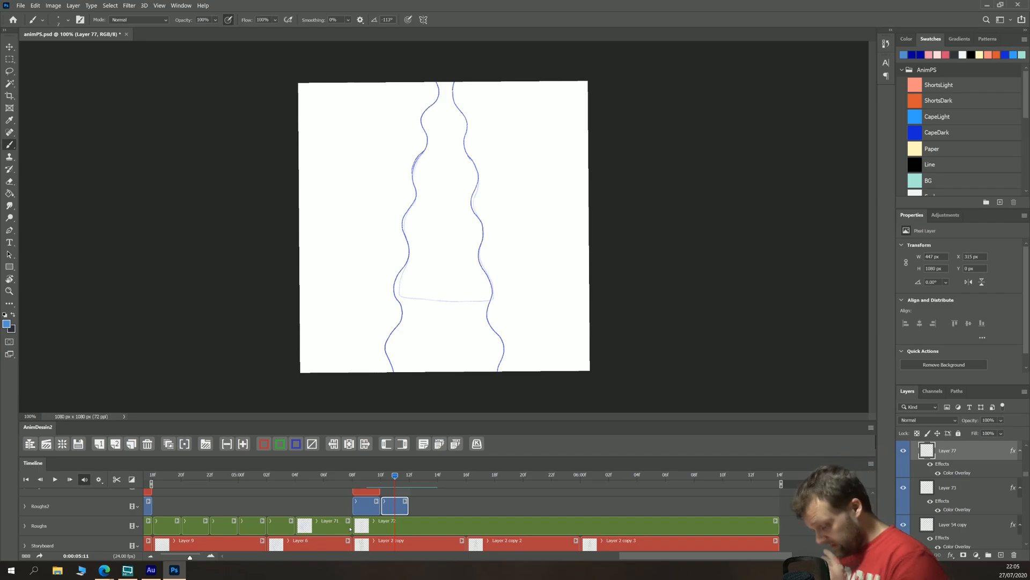
Step: Compare the wavy cape drawing with the previous frame, and duplicate it as a new exposure directly after it
click(367, 475)
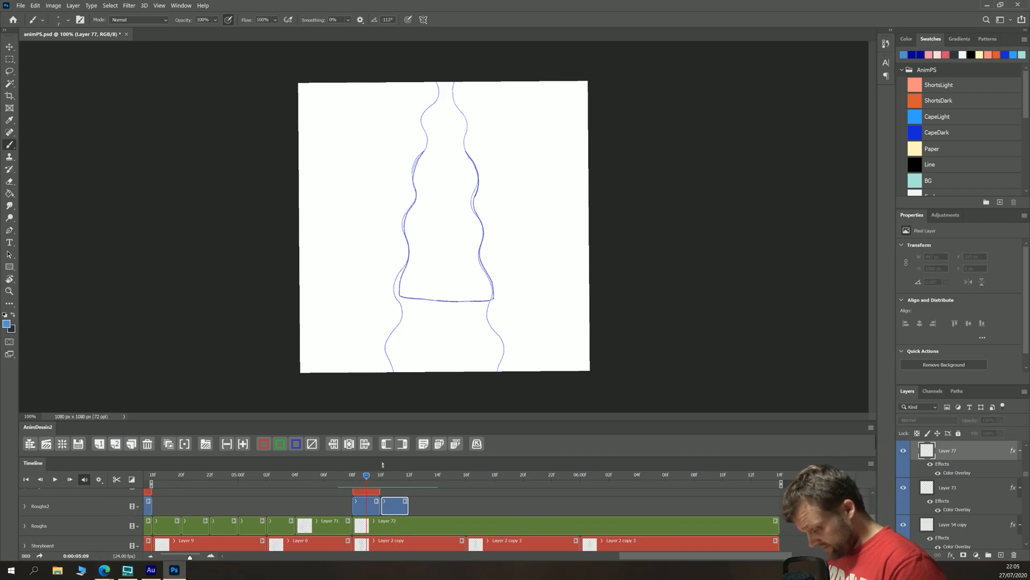
click(393, 475)
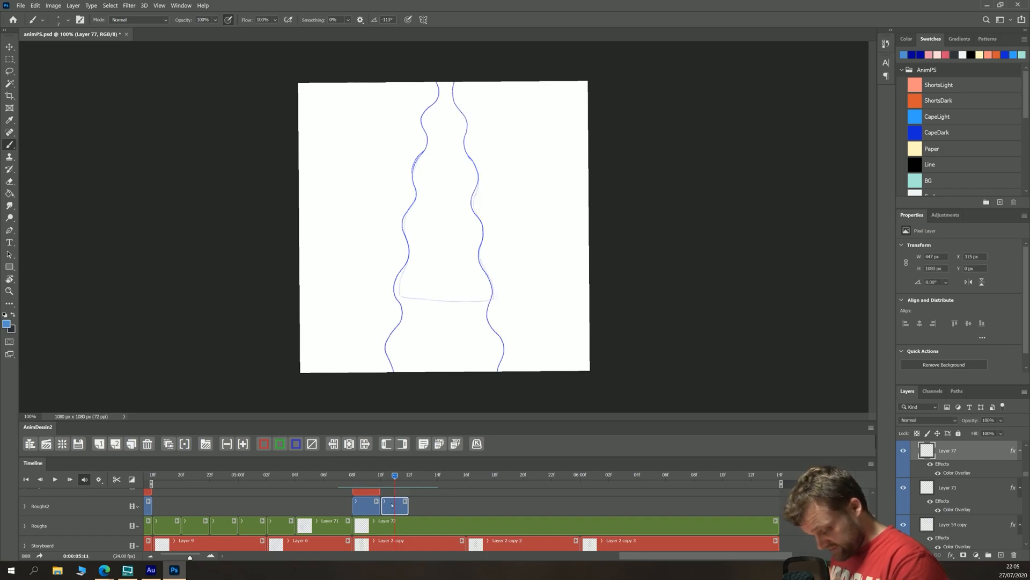
click(131, 443)
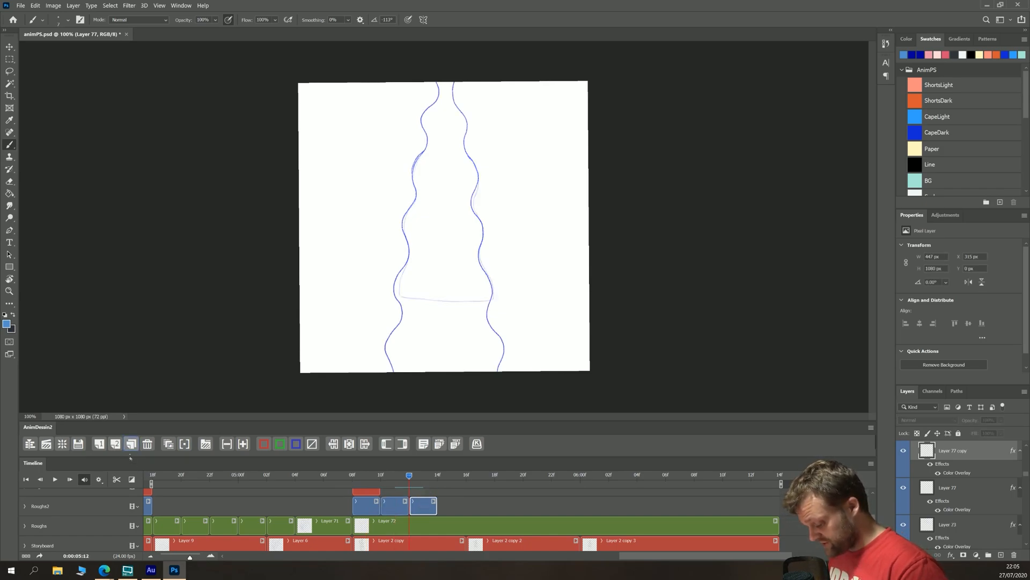
key(Right)
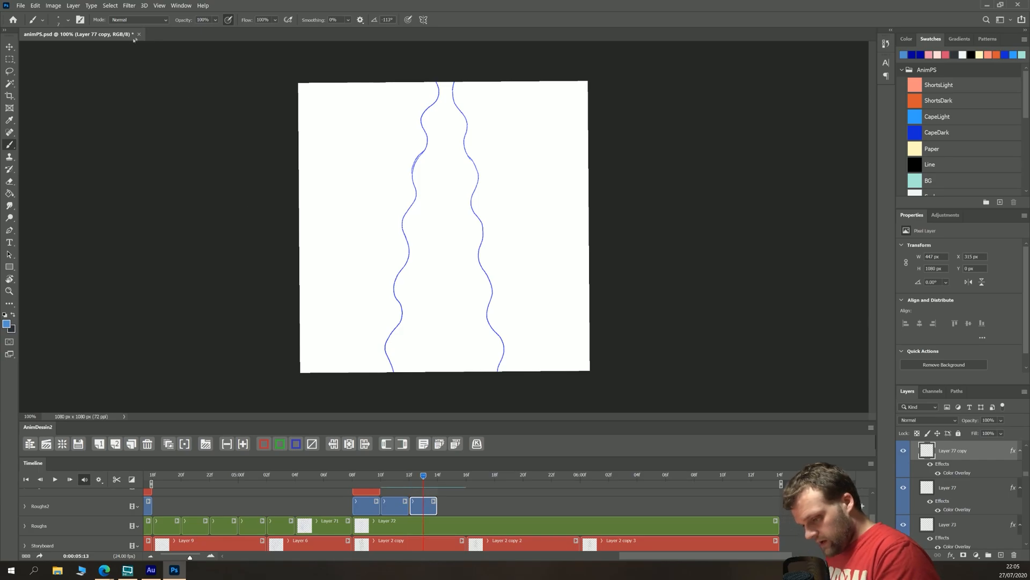
Step: Lasso the cape's left wavy line on the duplicated exposure and transform it about 96 px down and slightly outward along the cape edge
key(v)
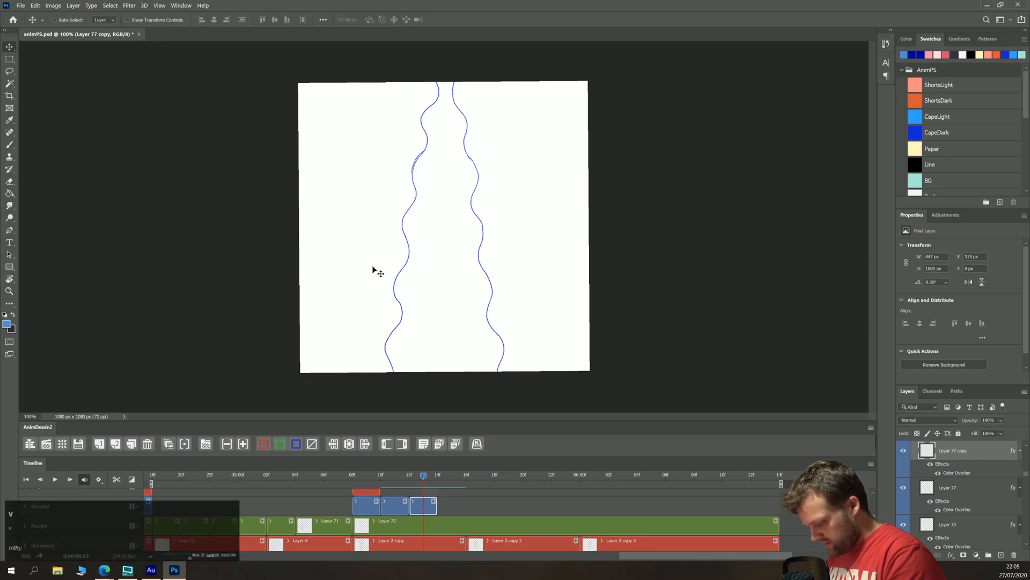
key(l)
mouse_move(424, 376)
mouse_down()
mouse_move(452, 108)
mouse_move(441, 62)
mouse_move(354, 321)
mouse_move(428, 355)
mouse_move(387, 350)
mouse_up()
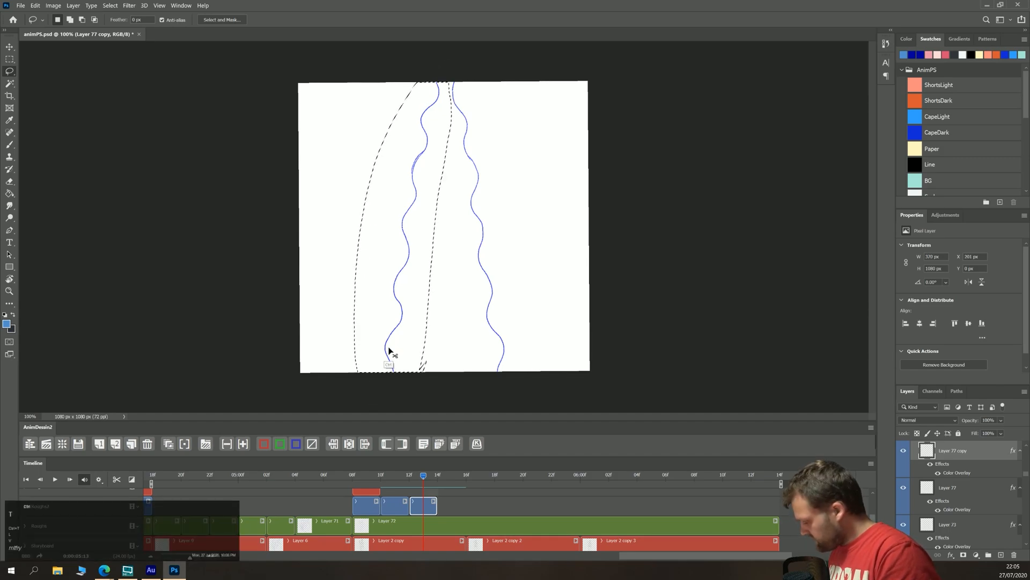
key(ctrl+t)
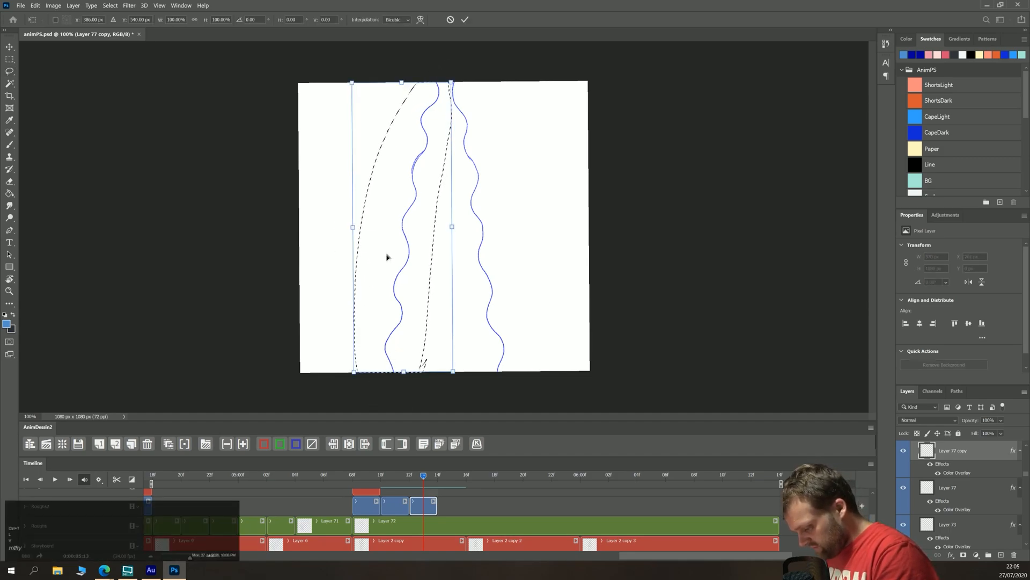
drag(389, 268, 384, 320)
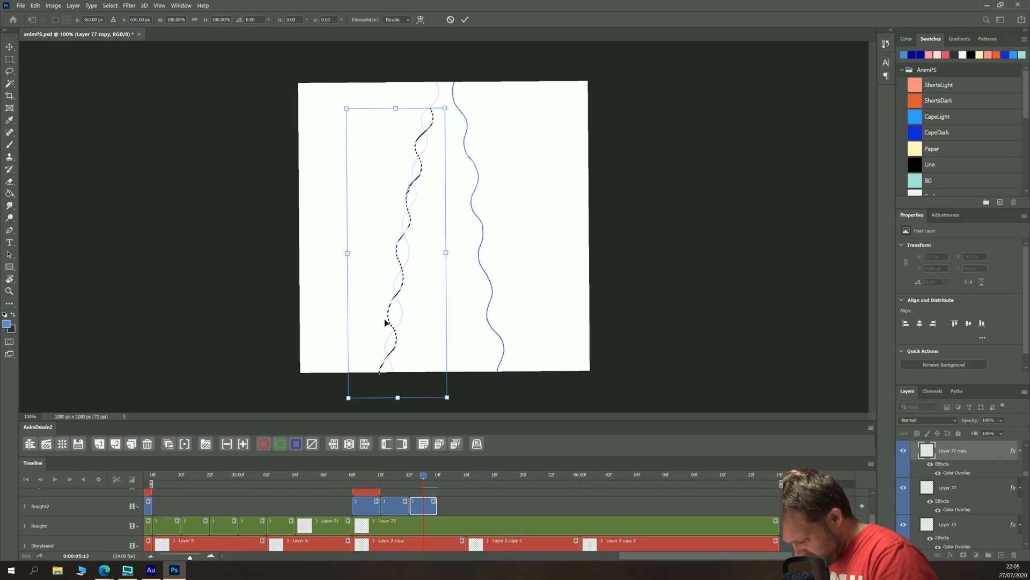
key(Return)
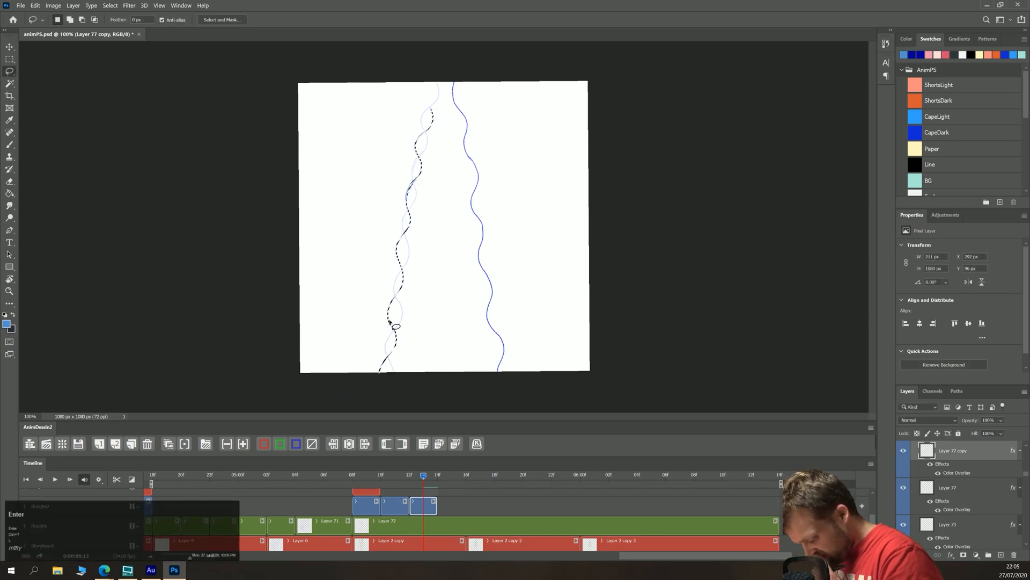
Step: Lasso the cape's right wavy line, move it about 95 px down and slightly outward to match the left side, and deselect it
key(l)
mouse_move(449, 80)
mouse_down()
mouse_move(447, 194)
mouse_move(495, 401)
mouse_move(531, 187)
mouse_move(445, 82)
mouse_up()
key(ctrl+t)
drag(475, 316, 480, 331)
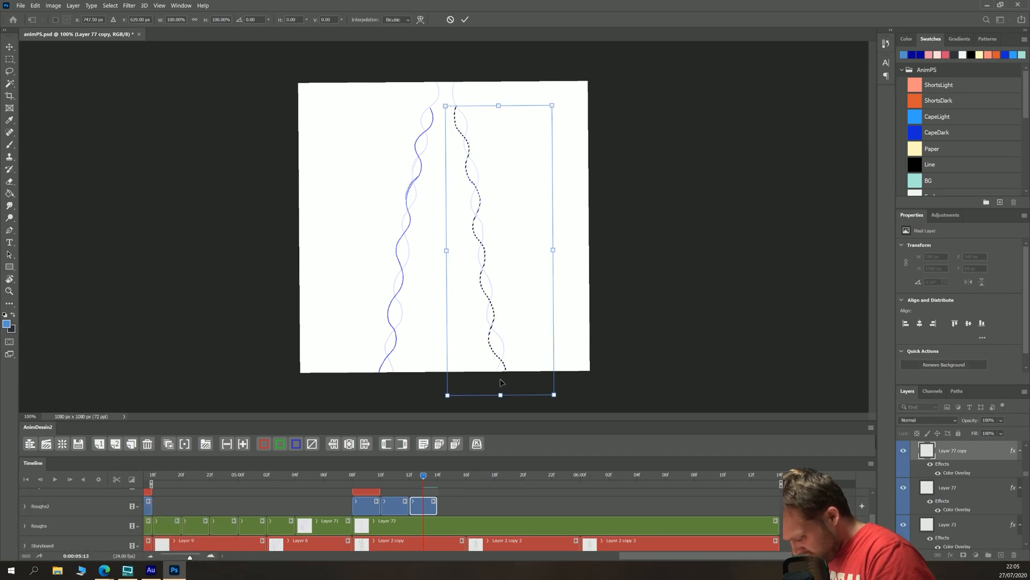
key(Right)
key(Right)
key(Right)
key(Right)
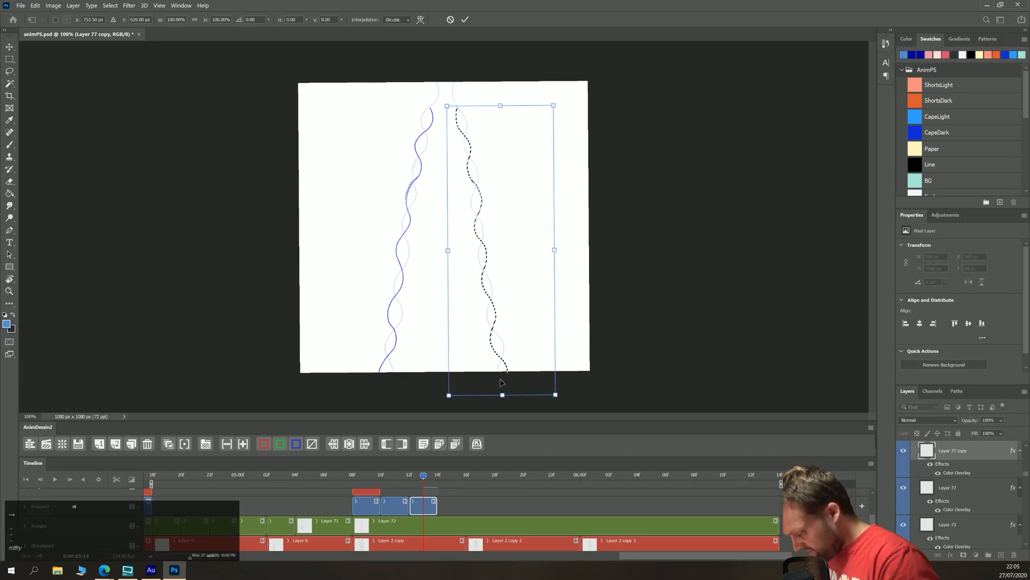
key(Down)
key(Down)
key(Down)
key(Down)
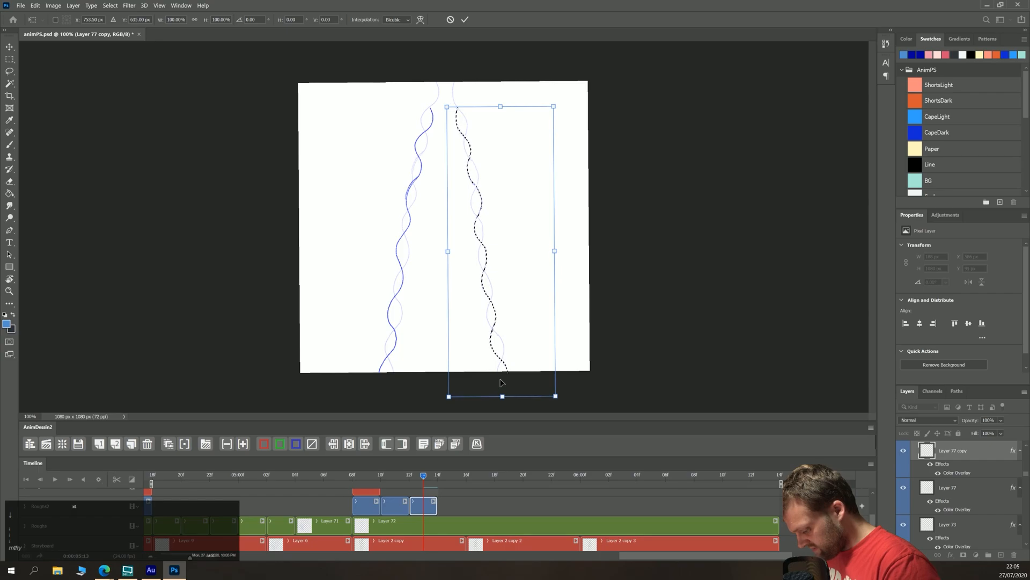
key(Return)
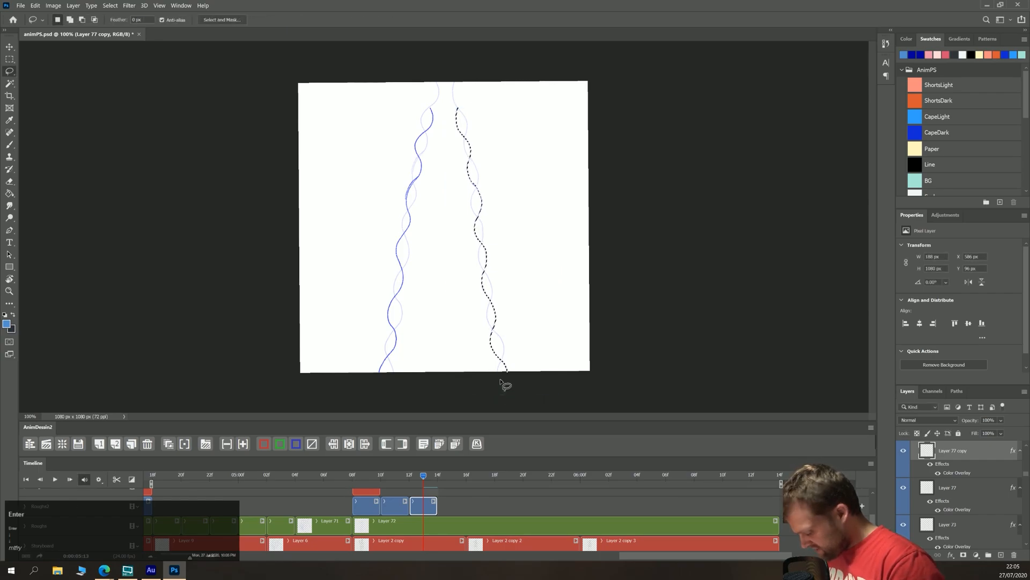
key(ctrl+d)
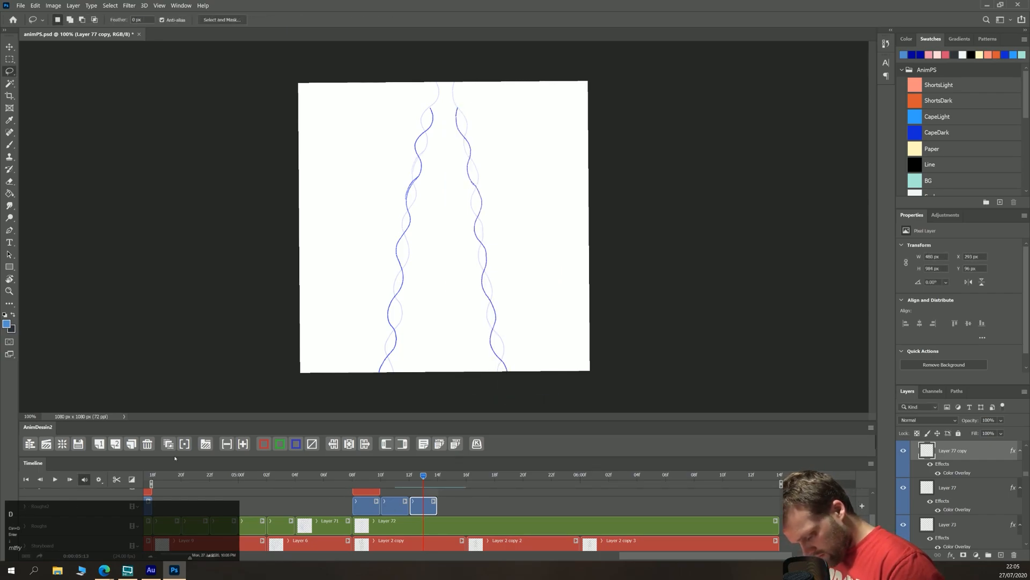
Step: Duplicate the shifted drawing as the next exposure, move its left wavy line about 100 px further down and slightly outward, and deselect it
click(131, 444)
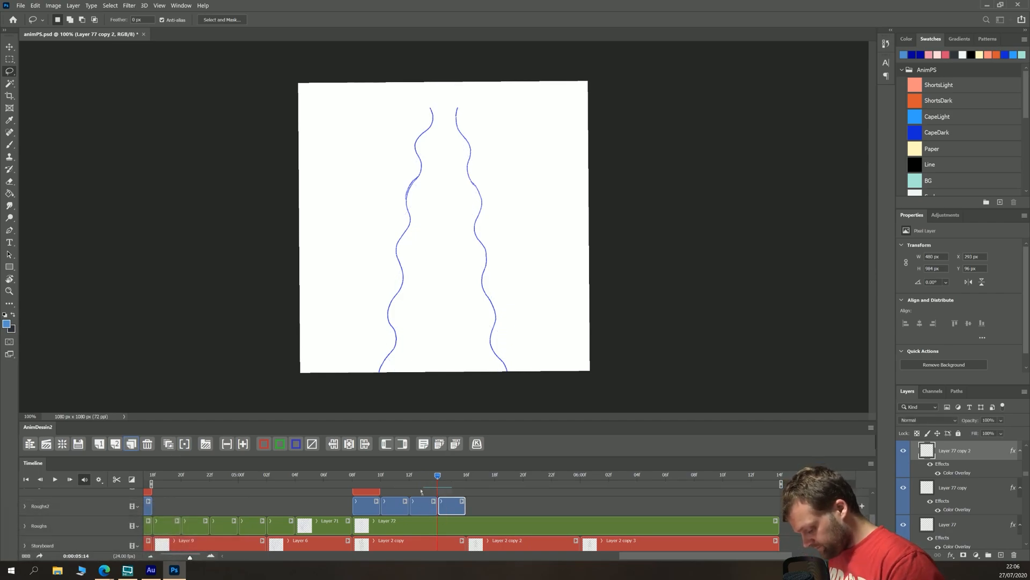
click(450, 482)
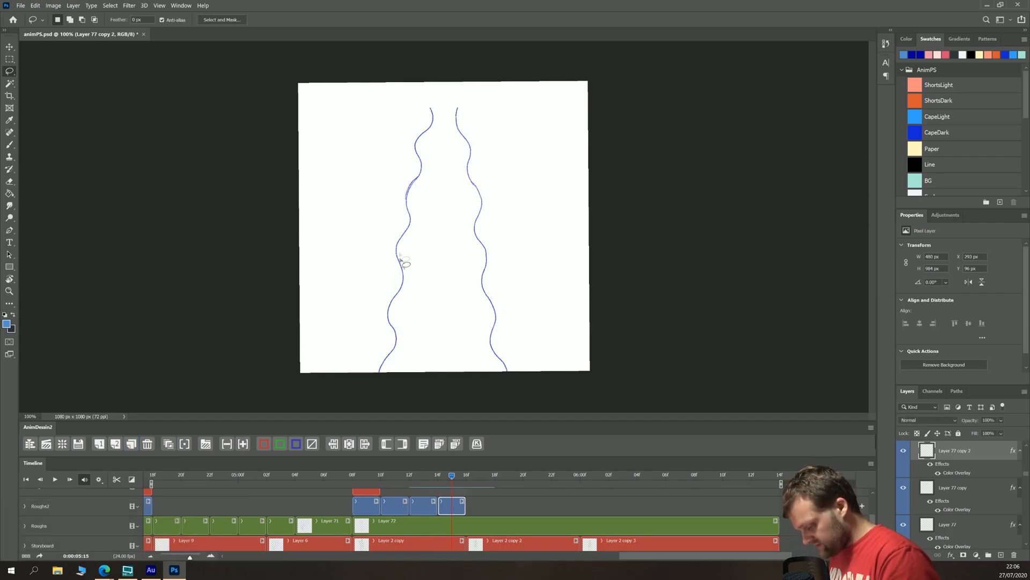
key(l)
mouse_move(406, 382)
mouse_down()
mouse_move(434, 208)
mouse_move(440, 88)
mouse_move(357, 305)
mouse_move(413, 371)
mouse_up()
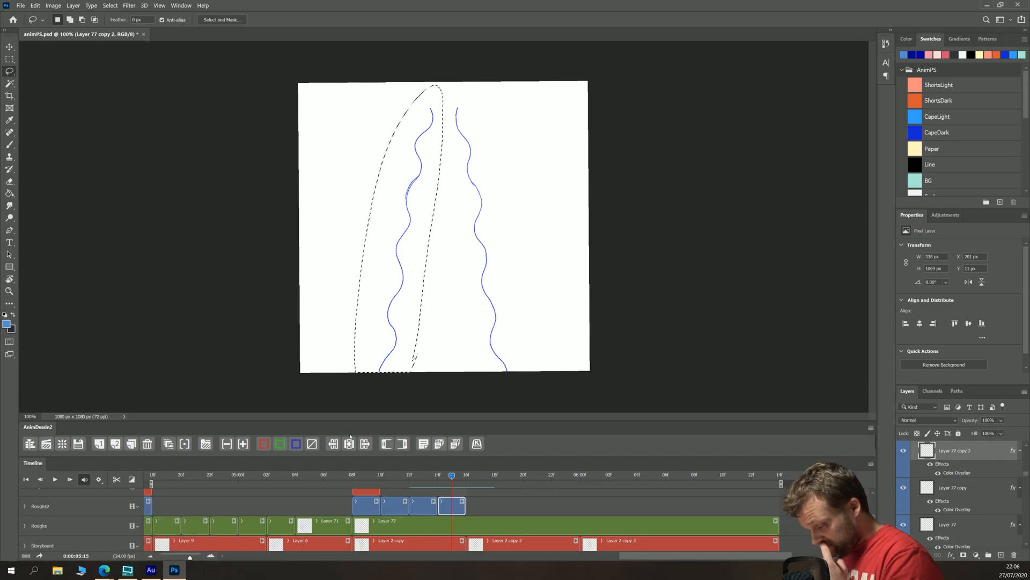
key(ctrl+t)
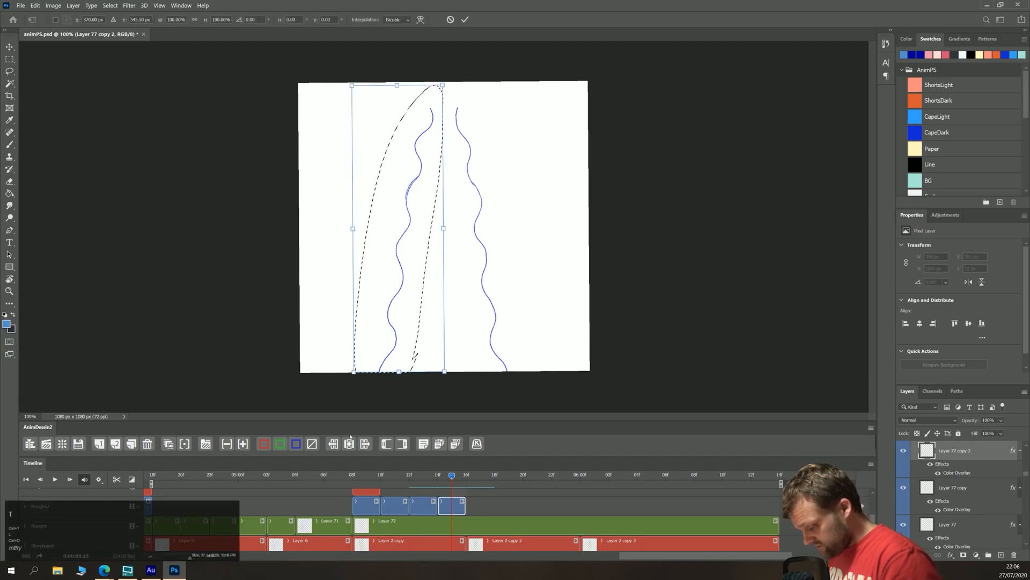
drag(322, 230, 314, 256)
key(ctrl+z)
drag(388, 242, 383, 276)
key(Return)
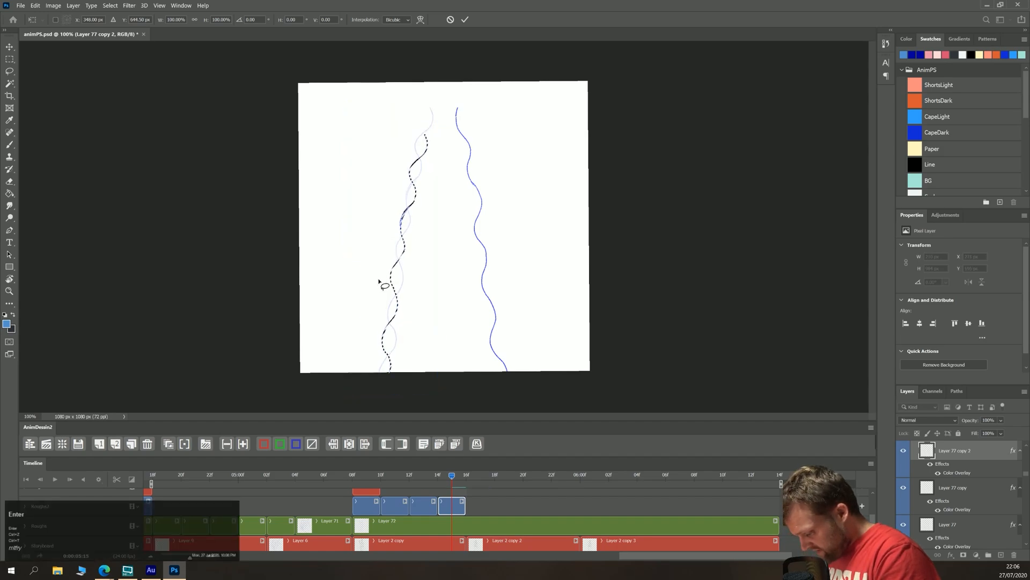
key(ctrl+d)
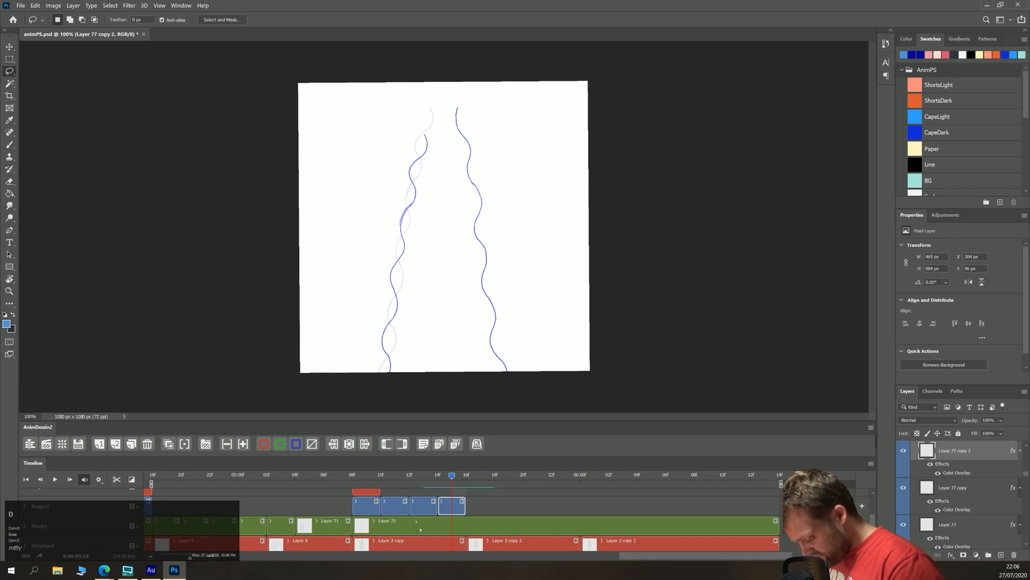
Step: Compare the exposures, move the newest exposure's right wavy line about 101 px down and slightly outward to match the left, and deselect it
click(397, 477)
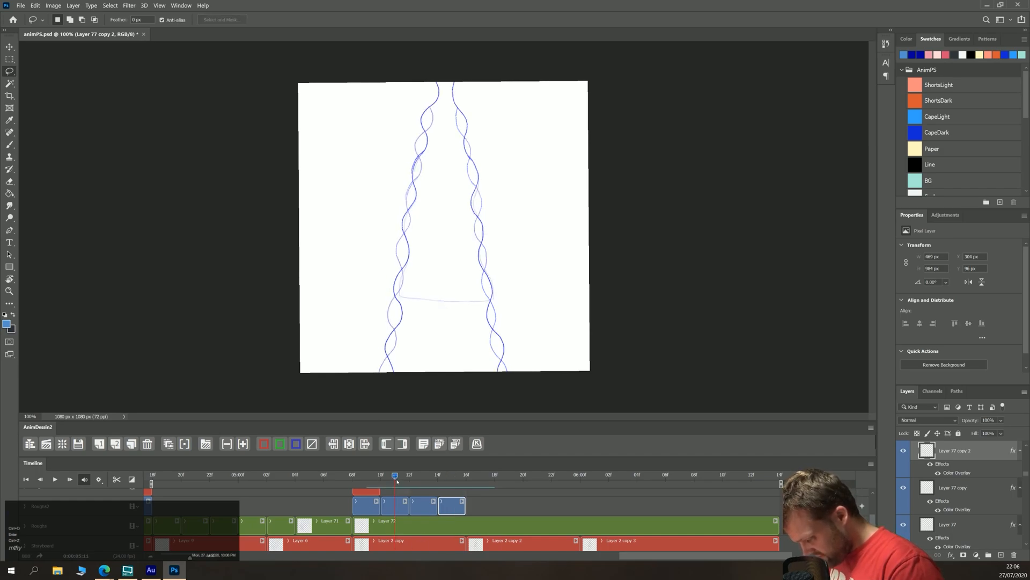
click(452, 479)
click(399, 480)
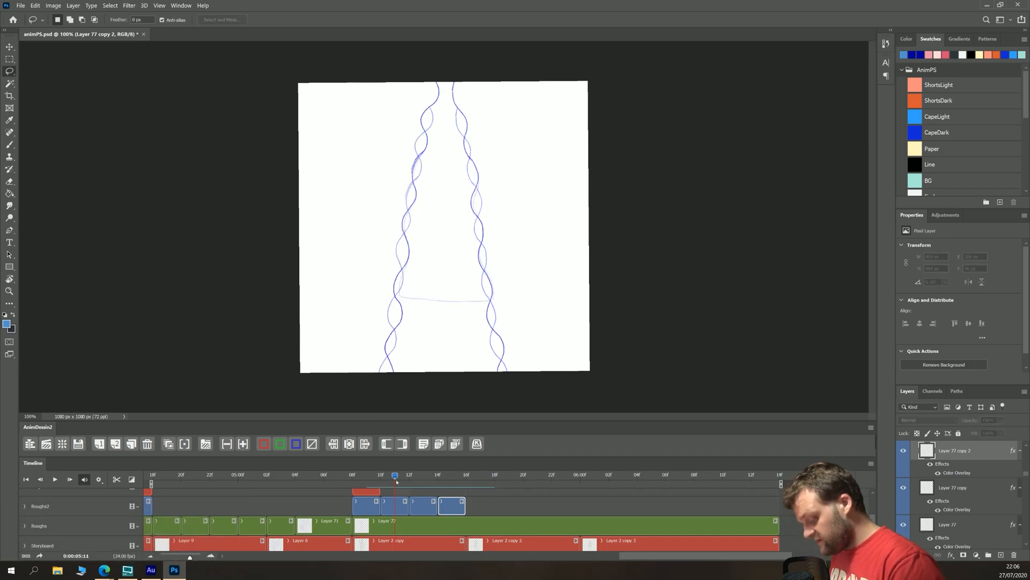
click(452, 477)
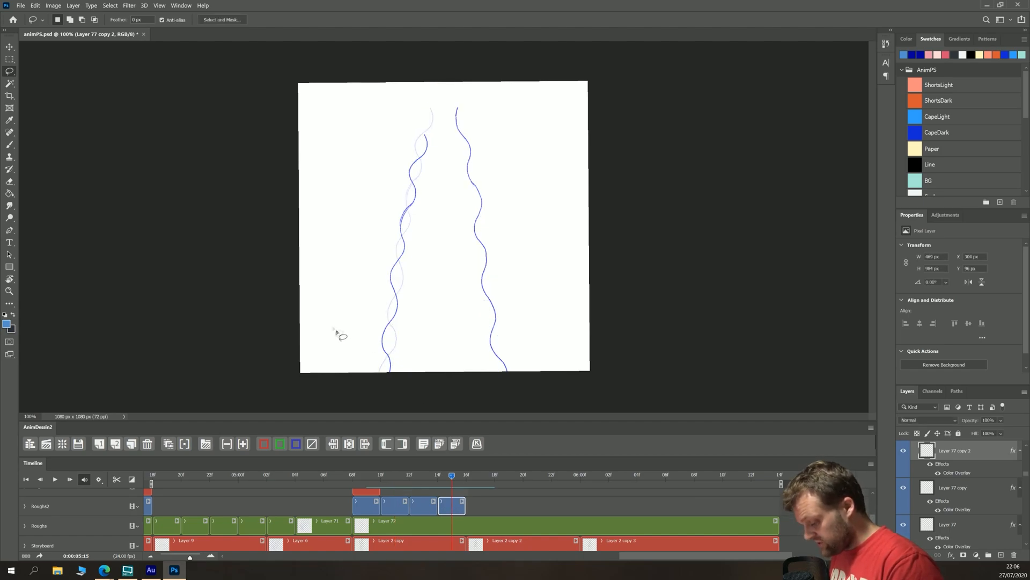
key(l)
mouse_move(445, 103)
mouse_down()
mouse_move(543, 362)
mouse_move(473, 78)
mouse_move(445, 102)
mouse_up()
key(ctrl+t)
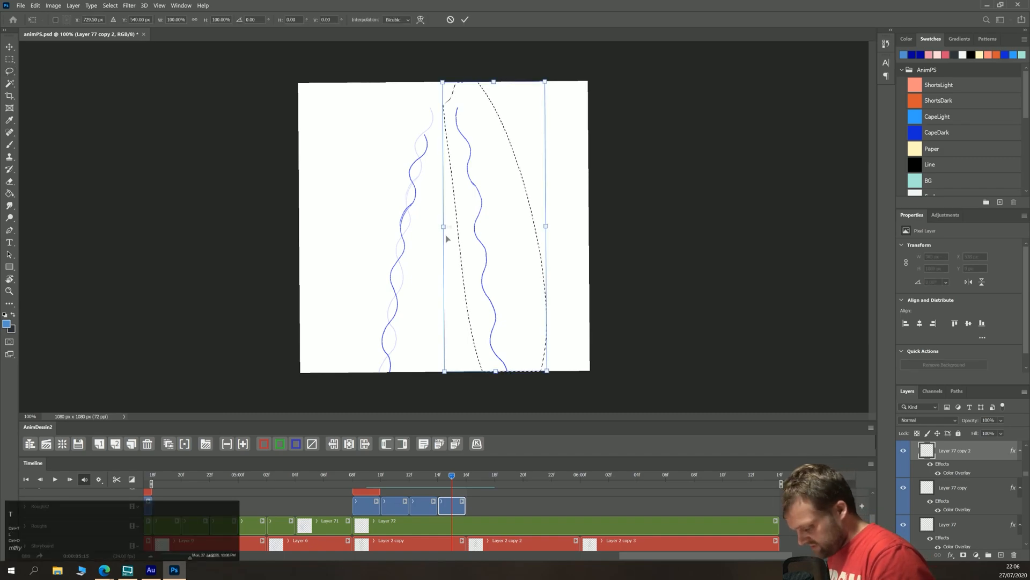
drag(481, 272, 481, 281)
drag(483, 291, 486, 301)
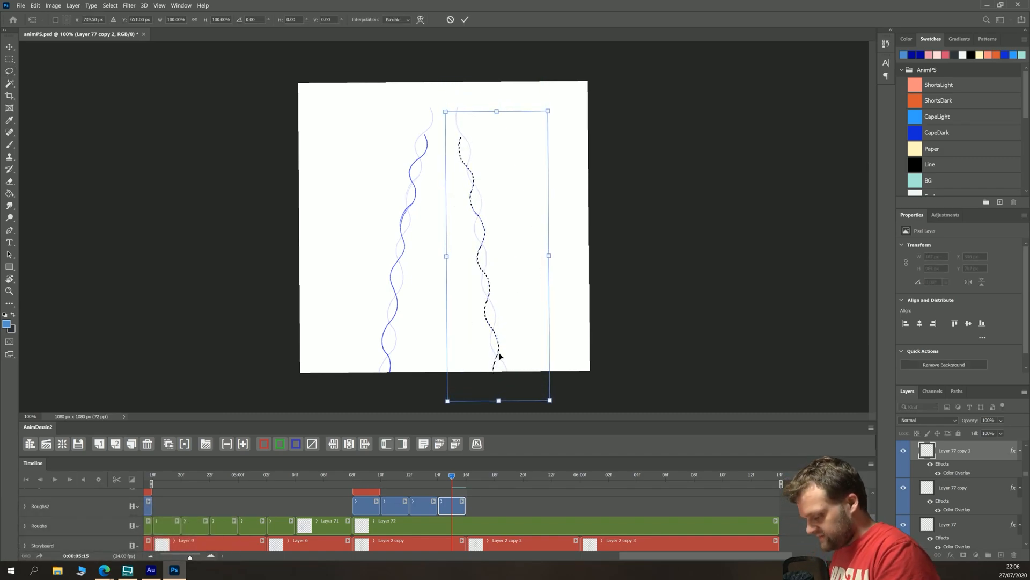
key(Up)
key(Up)
key(Up)
key(Up)
key(Up)
key(Up)
key(Up)
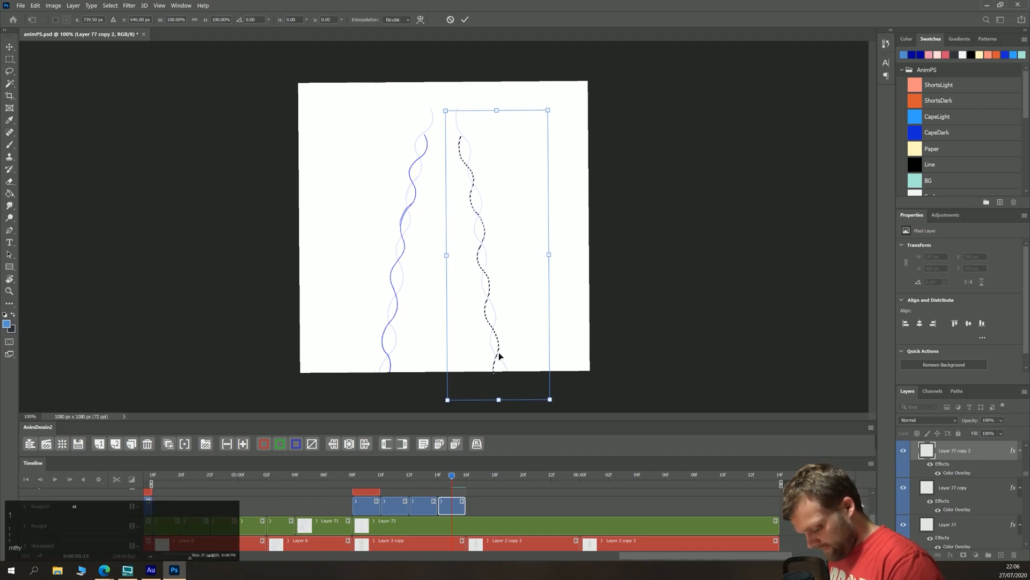
key(Up)
key(Up)
key(Up)
key(Up)
key(Up)
key(Up)
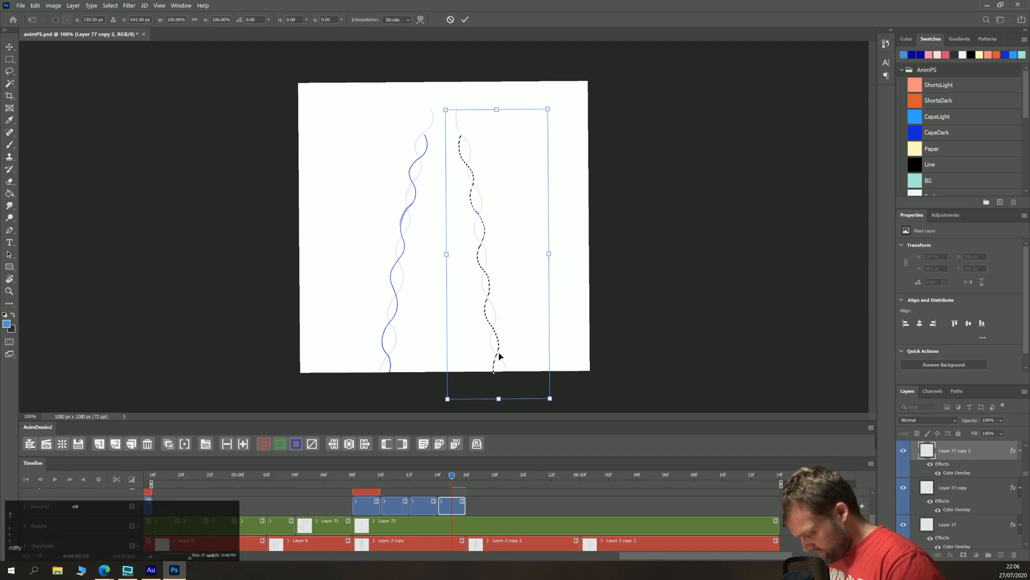
key(Return)
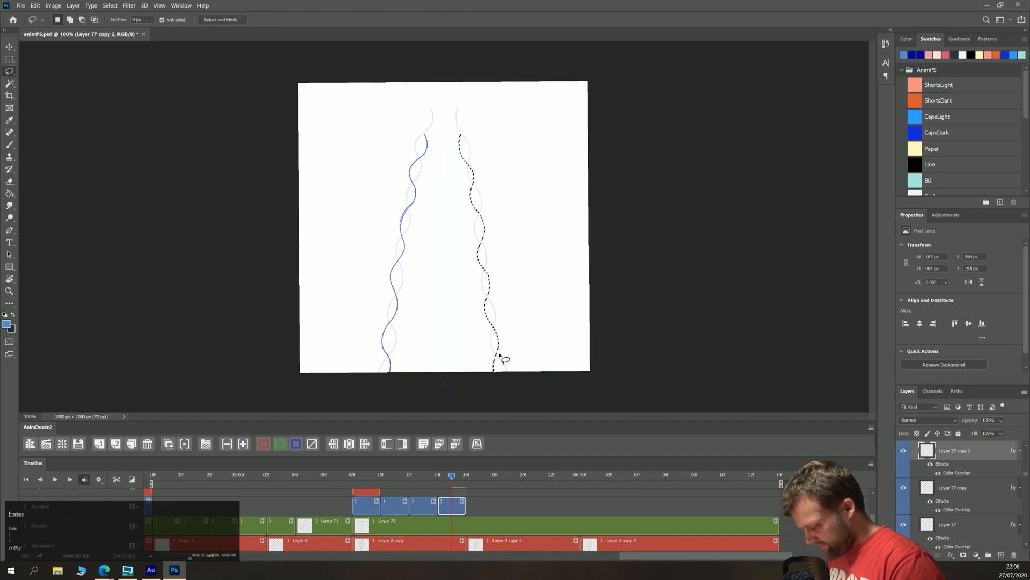
mouse_move(439, 478)
mouse_down()
mouse_move(367, 476)
mouse_move(419, 470)
mouse_up()
key(ctrl+d)
Step: Duplicate the first wavy cape drawing, Layer 77, as an in-between exposure directly after it and lasso the copy's left wavy line
click(451, 476)
click(396, 477)
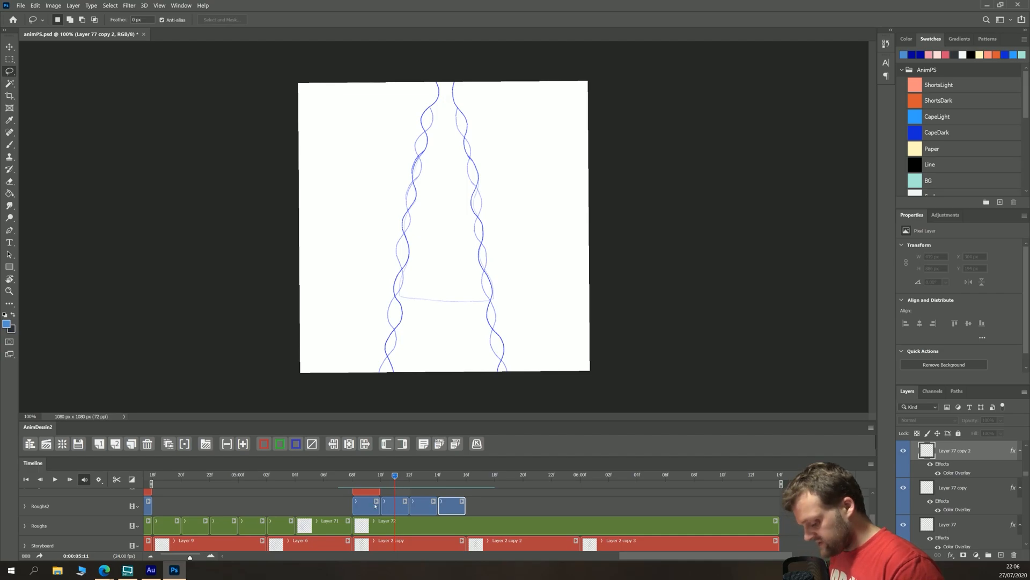
click(403, 509)
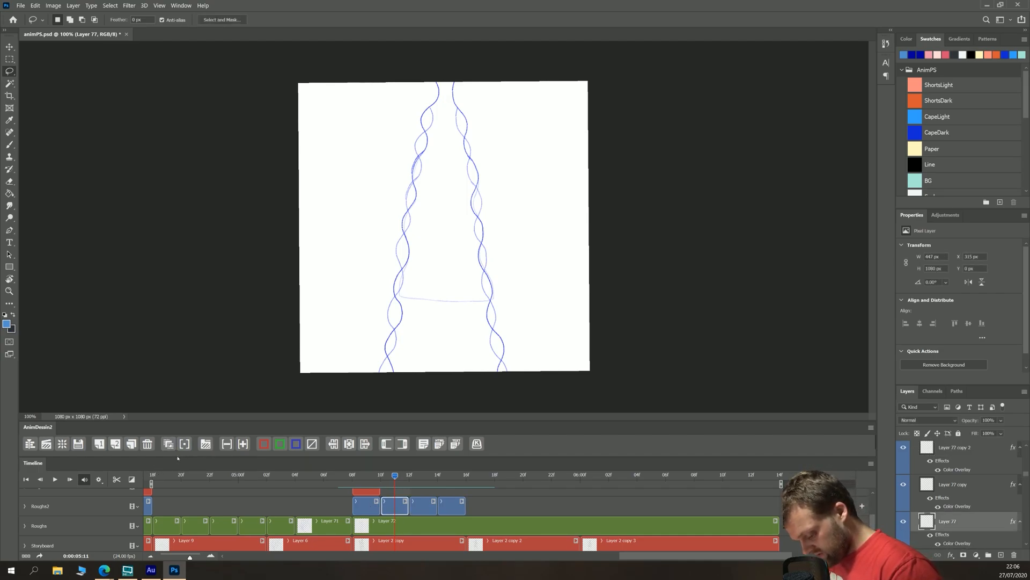
click(423, 476)
key(l)
mouse_move(418, 371)
mouse_down()
mouse_move(448, 95)
mouse_move(384, 97)
mouse_move(363, 390)
mouse_move(392, 392)
mouse_move(420, 373)
mouse_up()
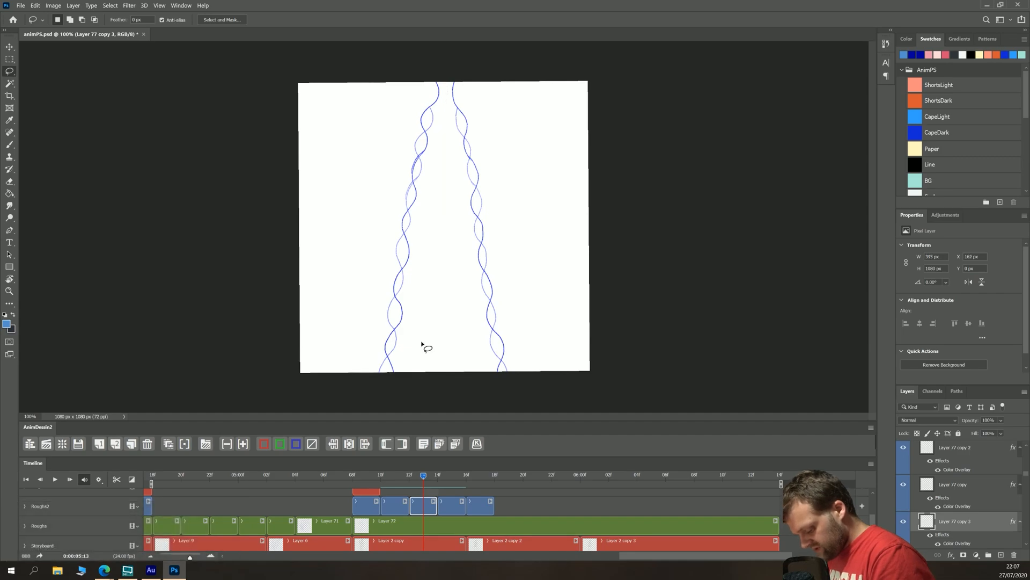
click(116, 444)
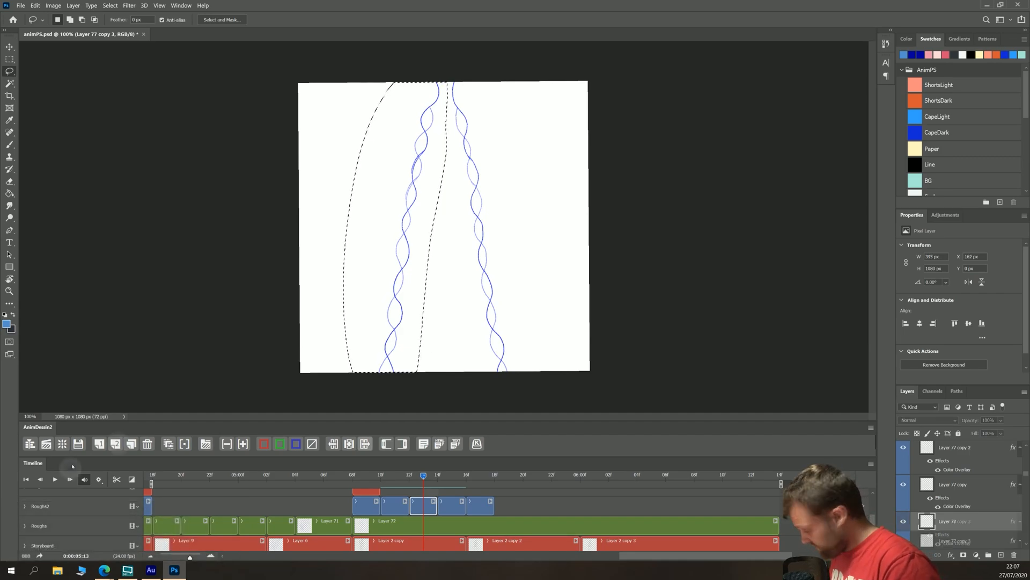
key(ctrl+t)
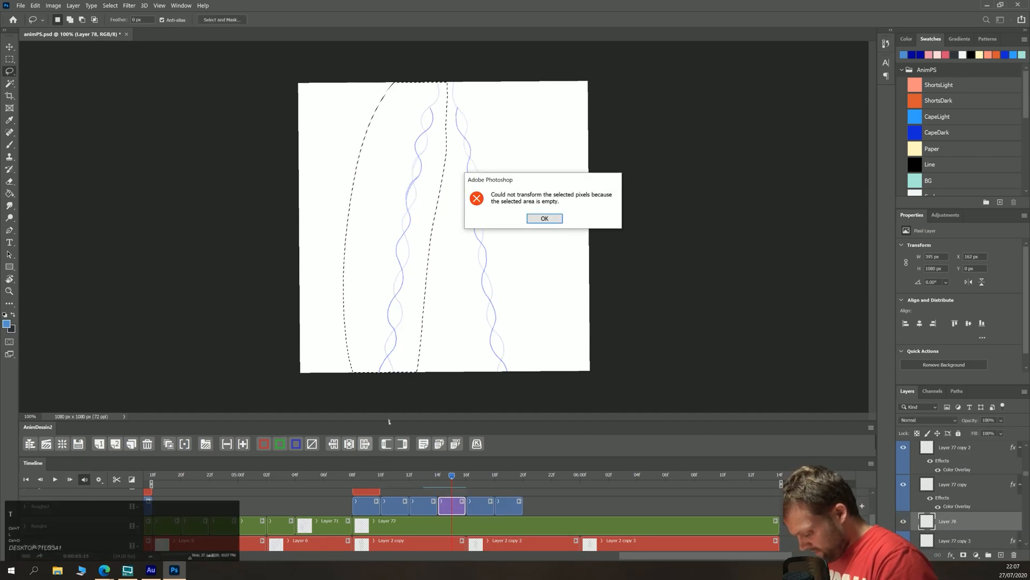
key(Return)
key(ctrl+z)
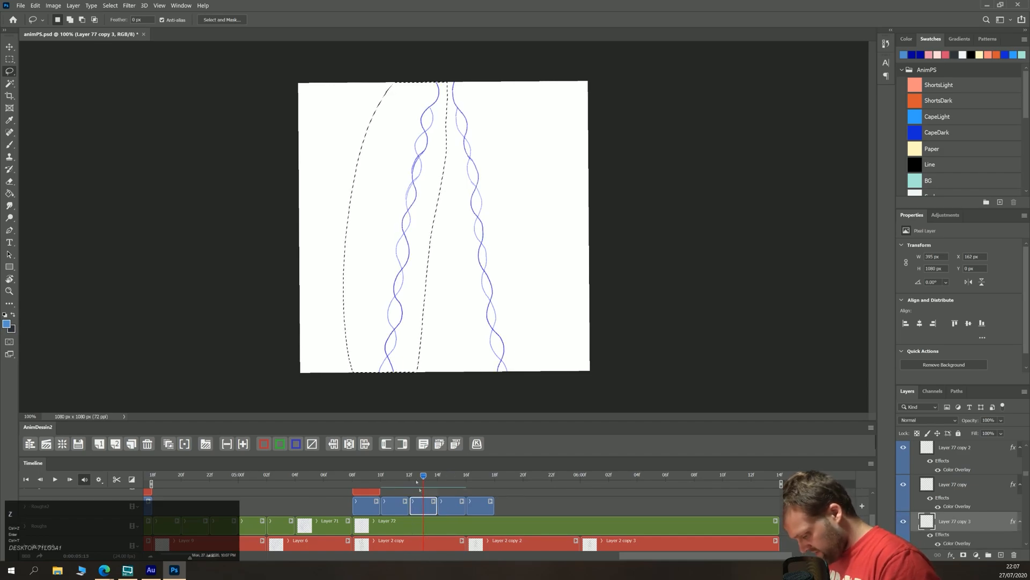
Step: Move the in-between exposure's left wavy line about 46 px down so it sits between the two onion-skinned positions
key(ctrl+t)
drag(376, 223, 373, 239)
key(Return)
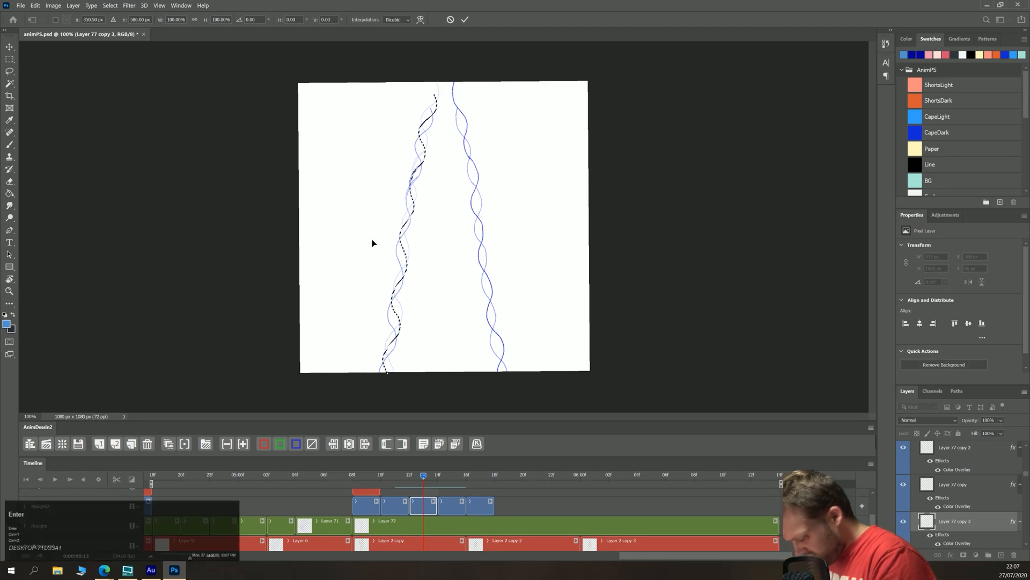
Step: Lasso the in-between exposure's right wavy line and move it about 52 px down and slightly outward, between its neighbouring positions
mouse_move(489, 395)
mouse_down()
mouse_move(560, 246)
mouse_move(477, 68)
mouse_move(443, 76)
mouse_up()
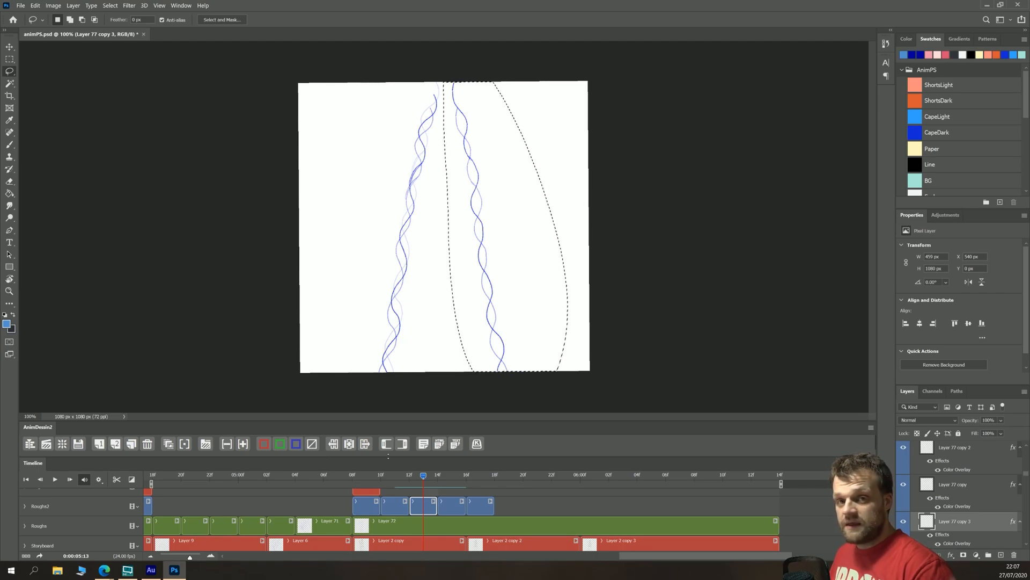
key(ctrl+t)
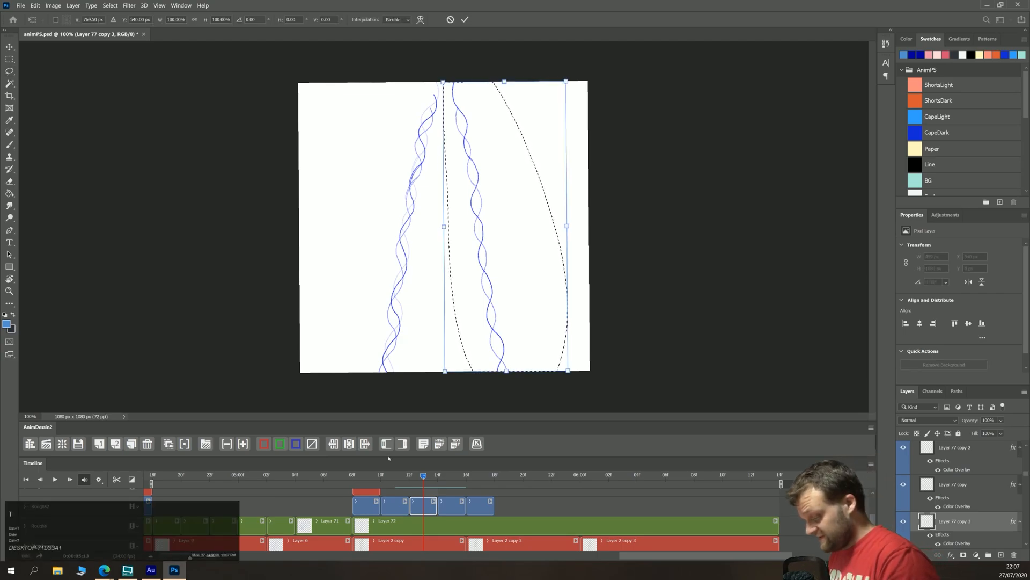
drag(465, 299, 468, 312)
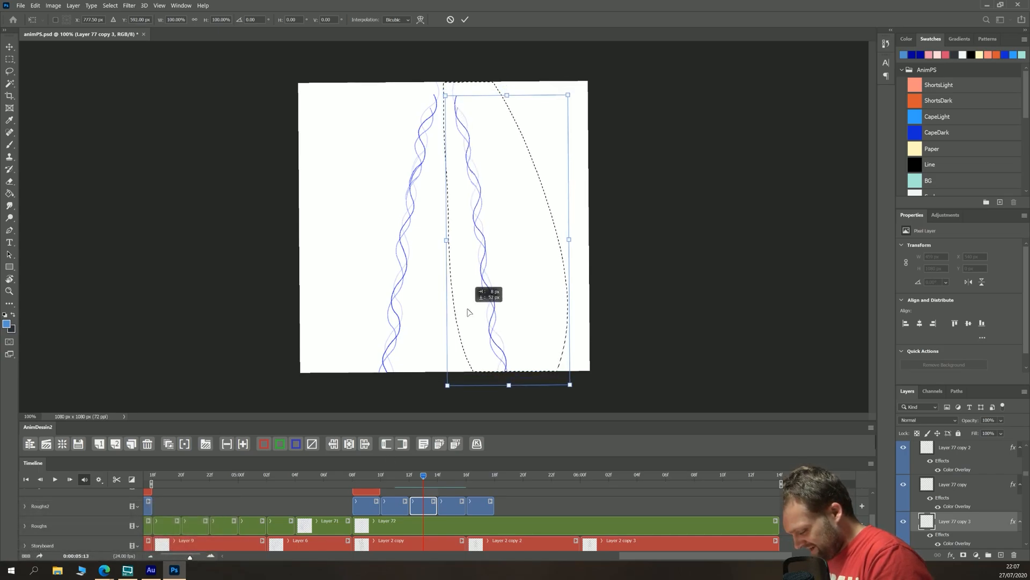
key(Return)
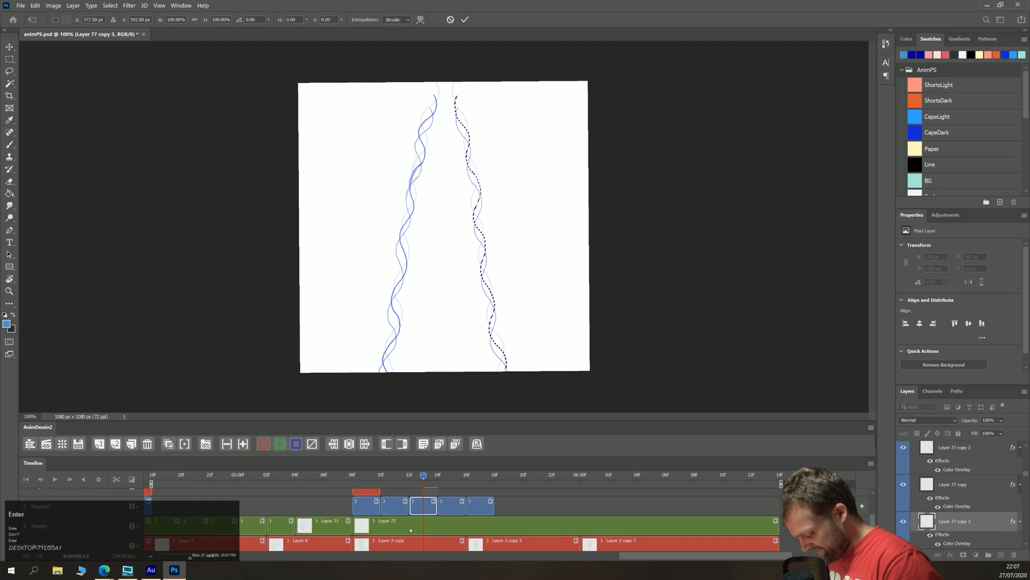
Step: Clear the selection, duplicate the Layer 77 copy drawing as an in-between exposure directly after it, and lasso the duplicate's left wavy line
click(454, 513)
key(ctrl+d)
click(131, 443)
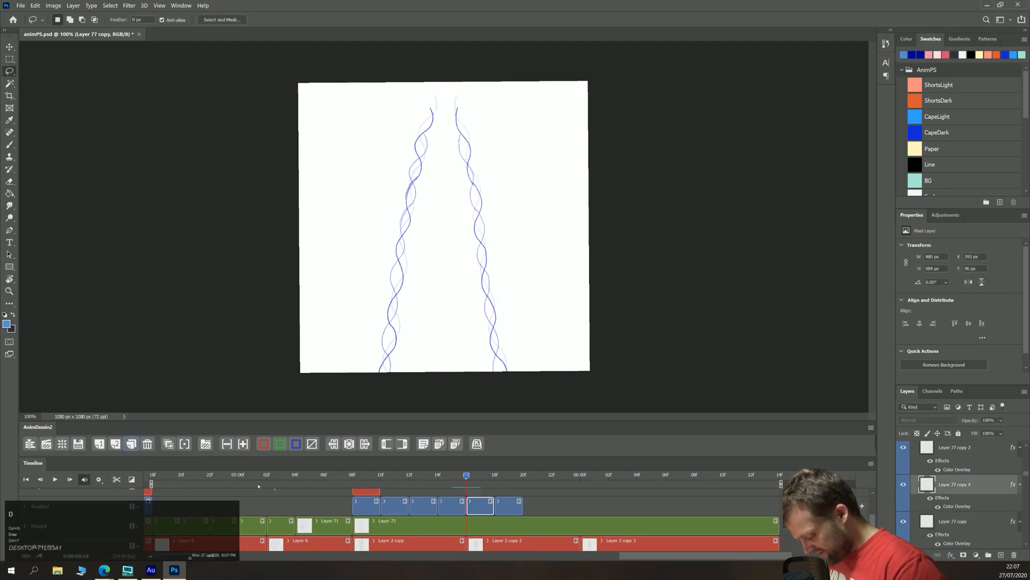
click(485, 477)
key(l)
mouse_move(425, 394)
mouse_down()
mouse_move(446, 82)
mouse_move(360, 237)
mouse_move(424, 387)
mouse_up()
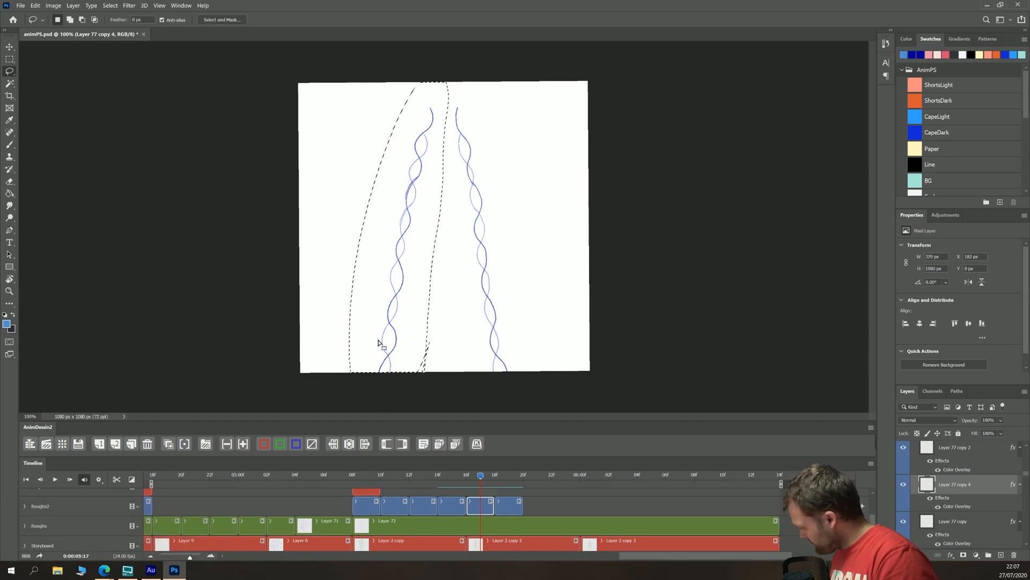
Step: Move the lassoed left wavy line about 56 px down so it sits between its two onion-skinned positions
key(ctrl+t)
drag(376, 268, 369, 290)
key(Return)
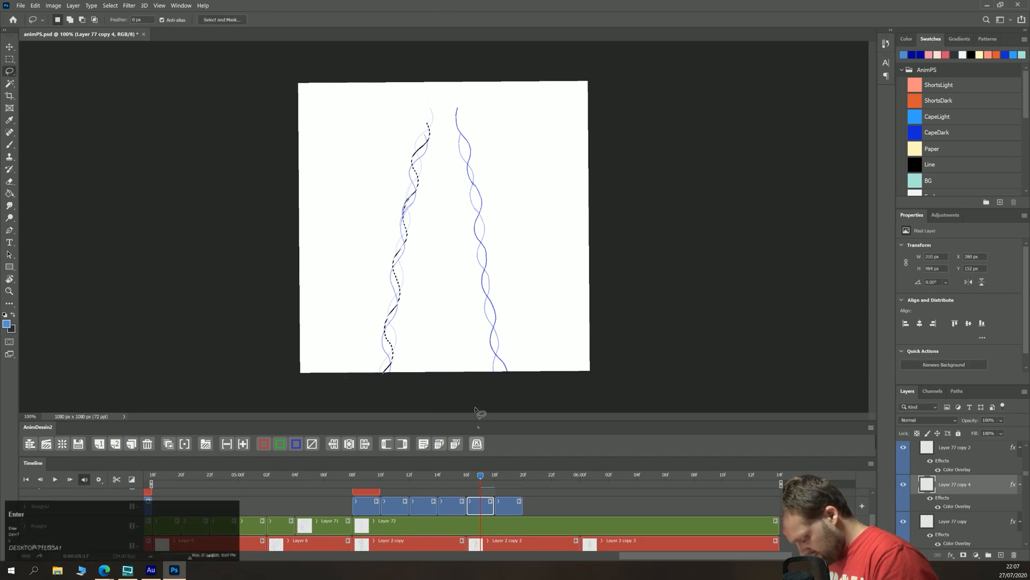
Step: Lasso the right wavy line of the same in-between, move it about 60 px down and slightly outward, and deselect it
key(l)
mouse_move(446, 101)
mouse_down()
mouse_move(541, 326)
mouse_move(453, 101)
mouse_up()
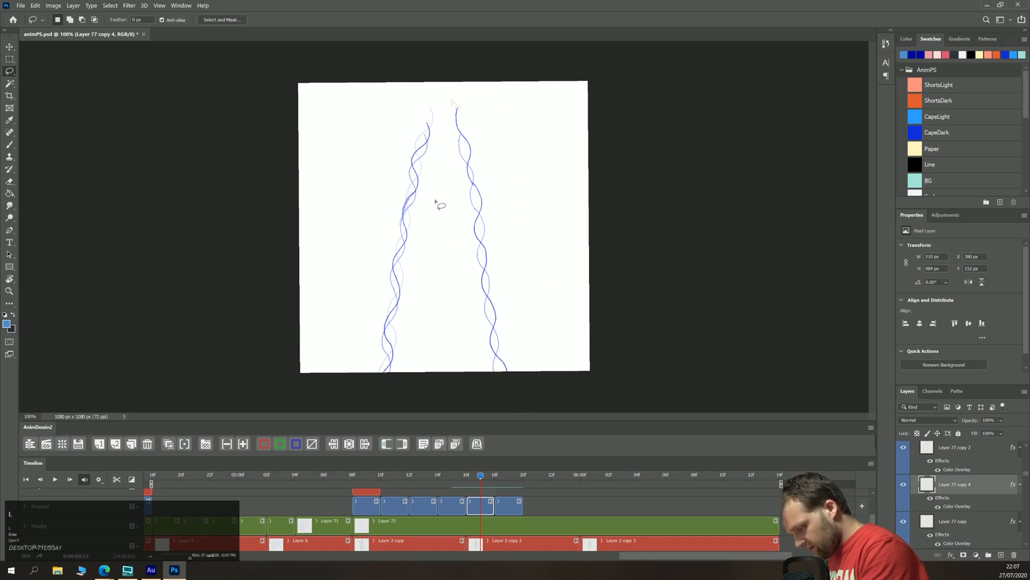
key(ctrl+t)
drag(467, 249, 471, 276)
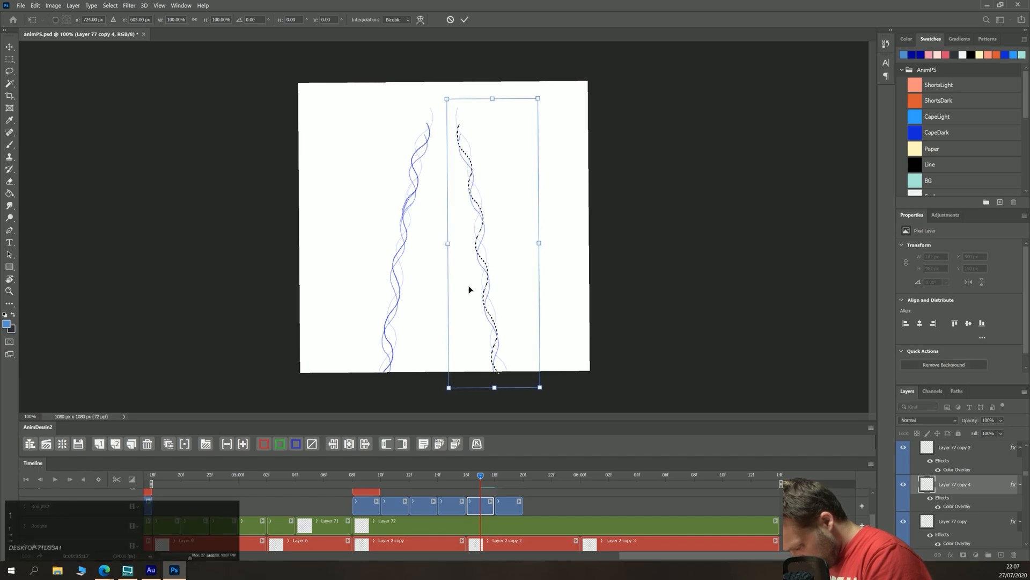
key(Return)
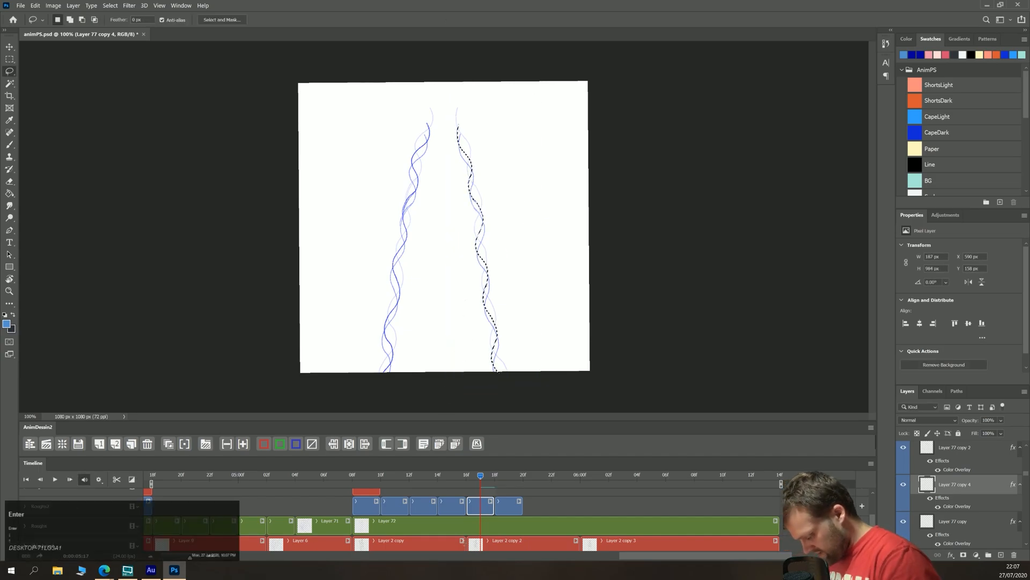
key(ctrl+d)
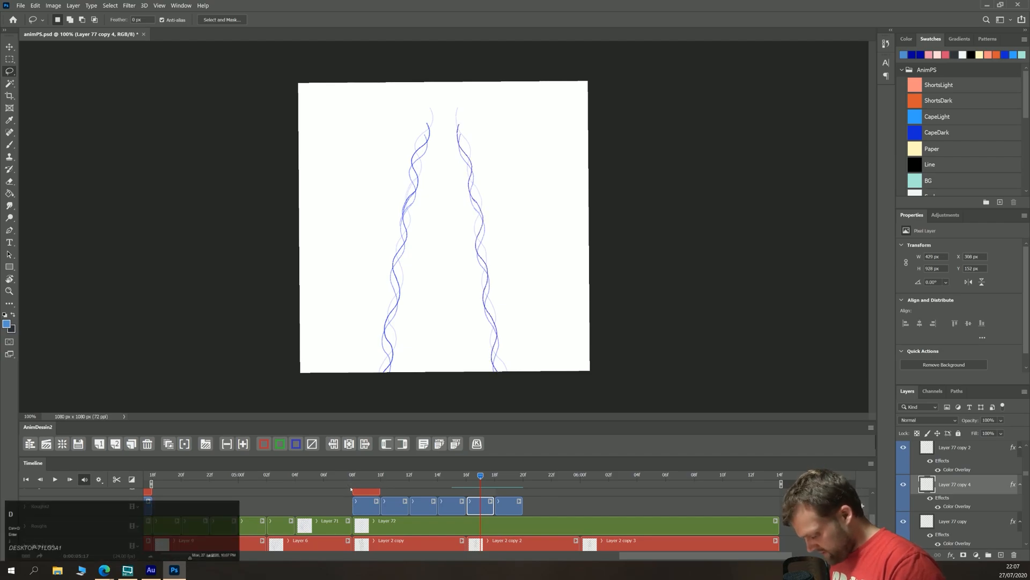
Step: Set the playback work area around the five wavy cape exposures, from 5:10 to 5:20, and play the loop
click(509, 475)
click(367, 476)
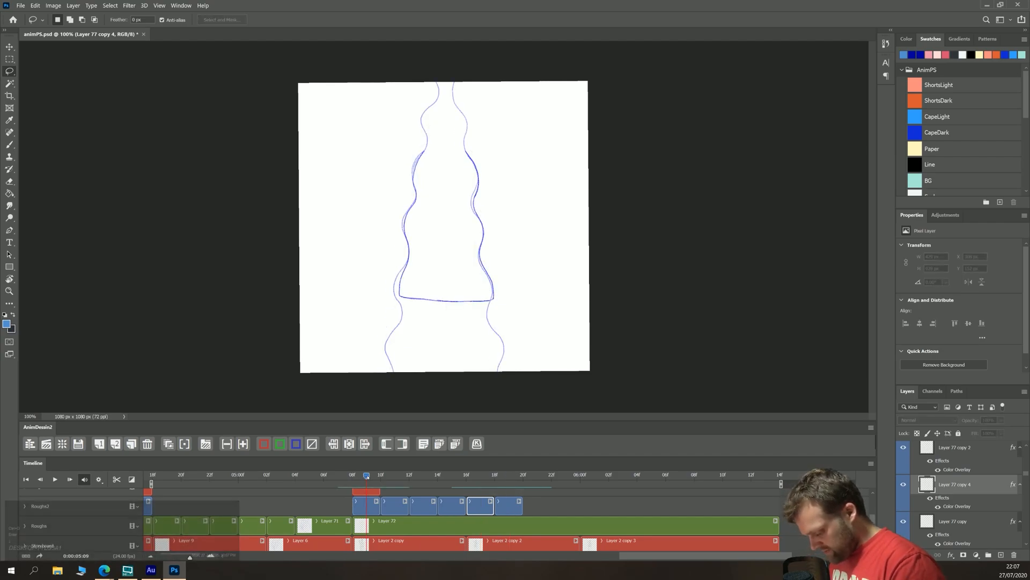
click(393, 483)
click(383, 477)
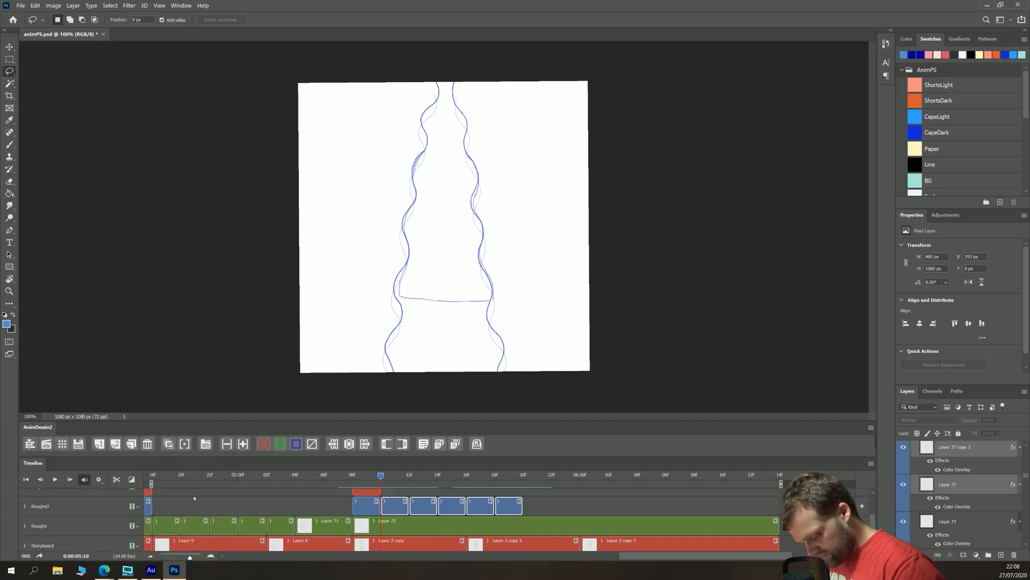
click(523, 476)
click(403, 444)
key(space)
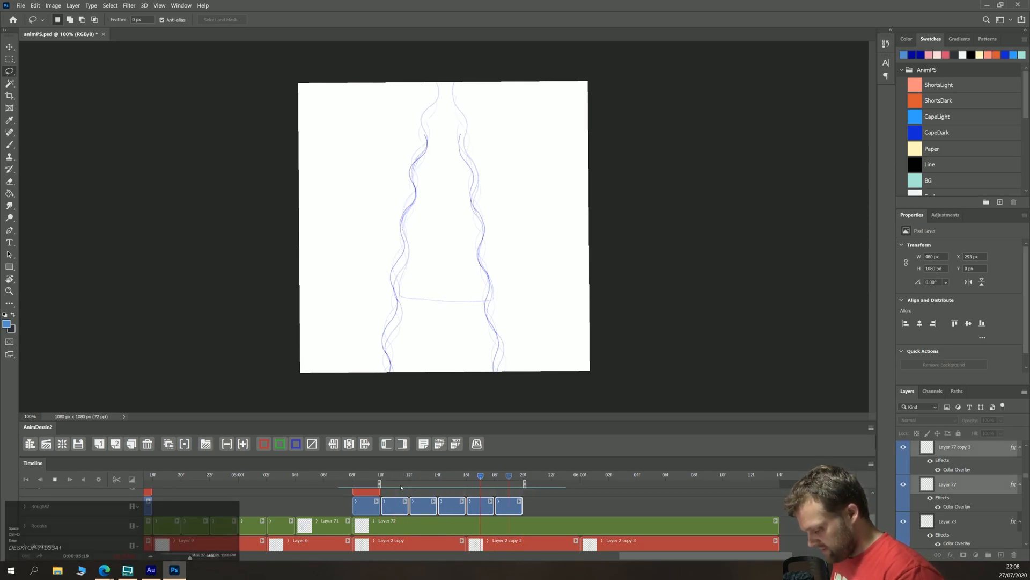
key(space)
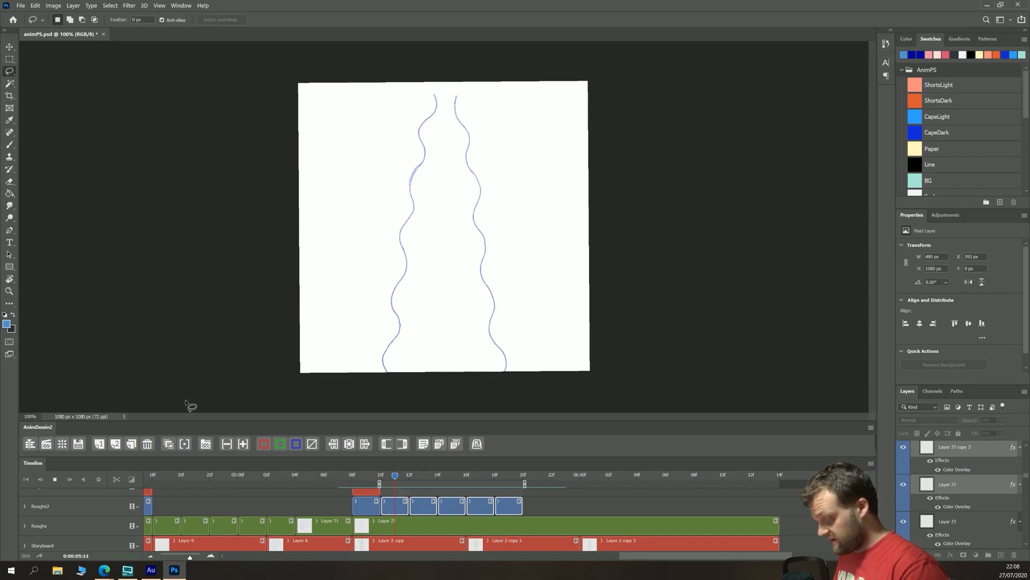
key(space)
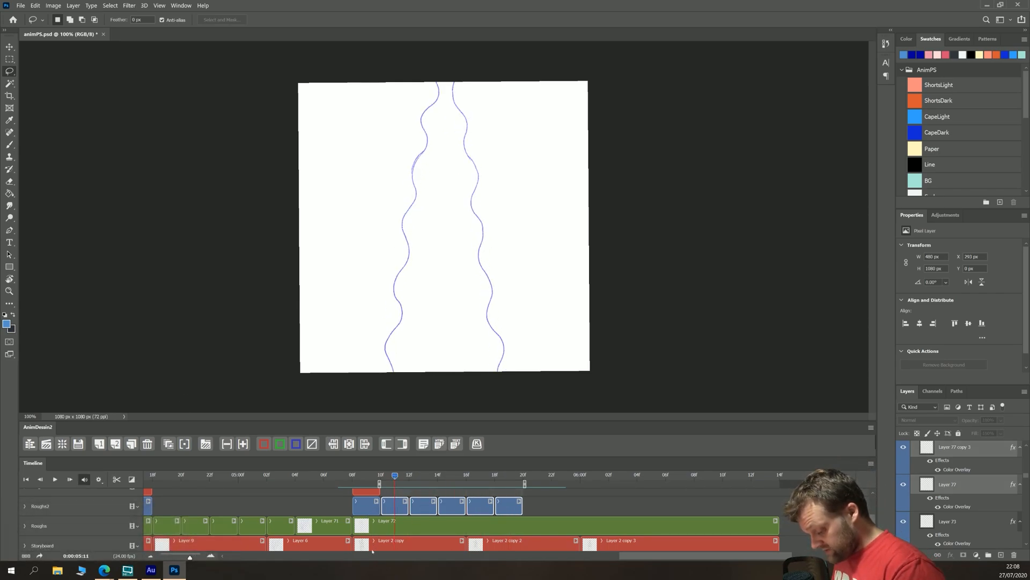
Step: Show the Storyboard group behind the wavy lines and extend its Layer 2 copy clip to about 6:13
click(42, 545)
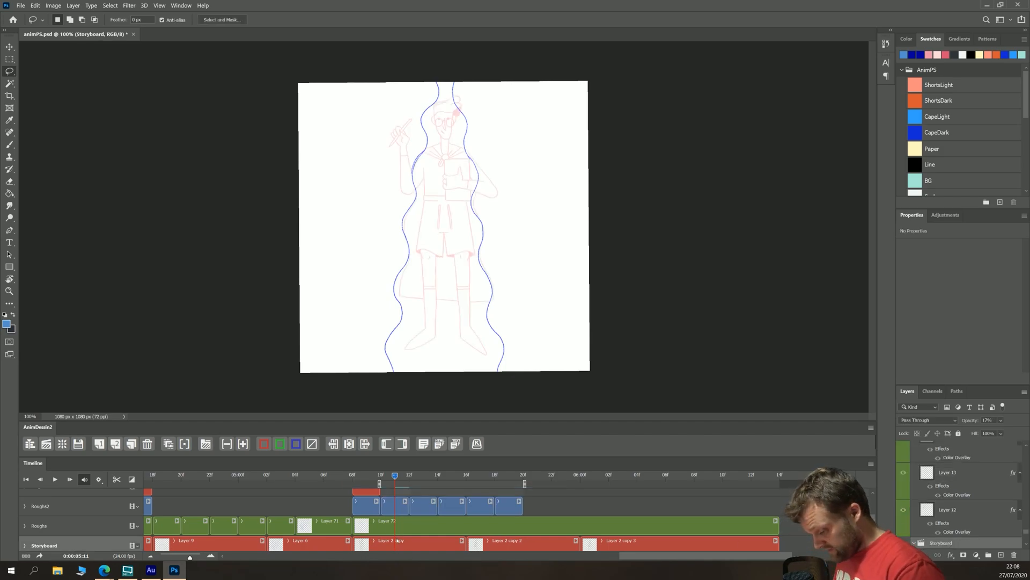
key(space)
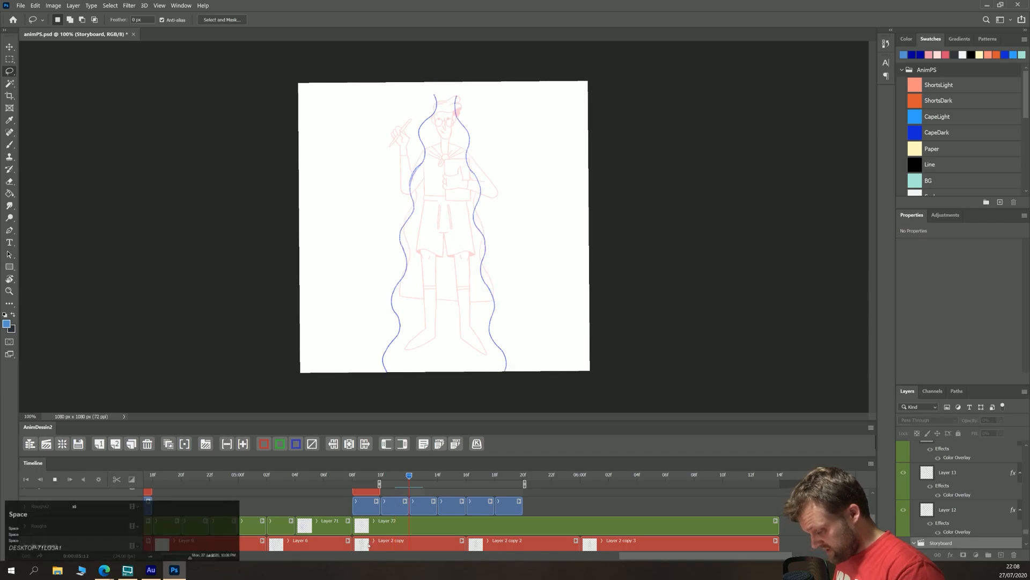
key(space)
click(465, 543)
drag(465, 544, 771, 547)
Step: Start the work area at 5:08 and delete the Layer 73 exposure ahead of the wavy drawings in Roughs2
click(394, 475)
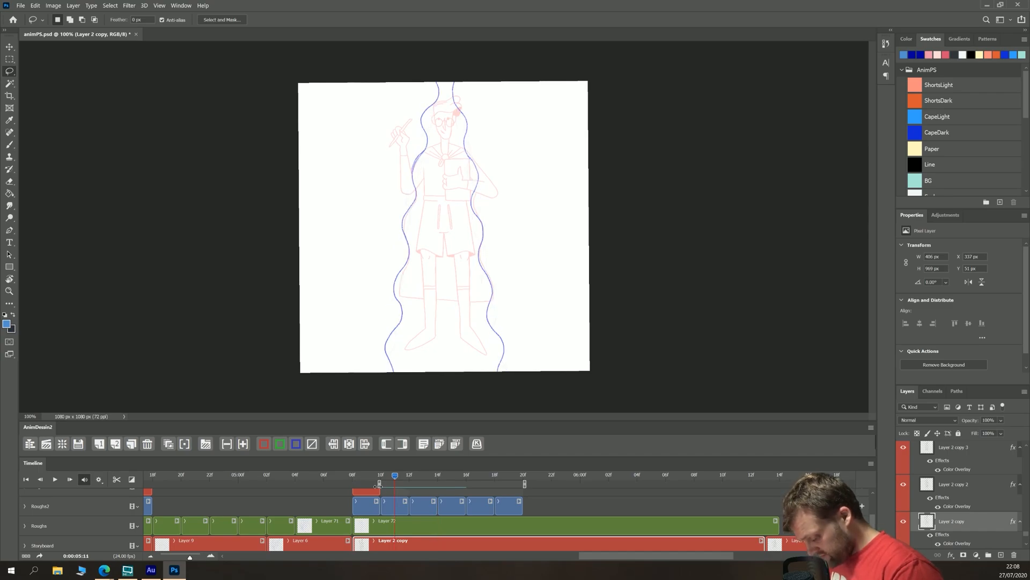
click(367, 511)
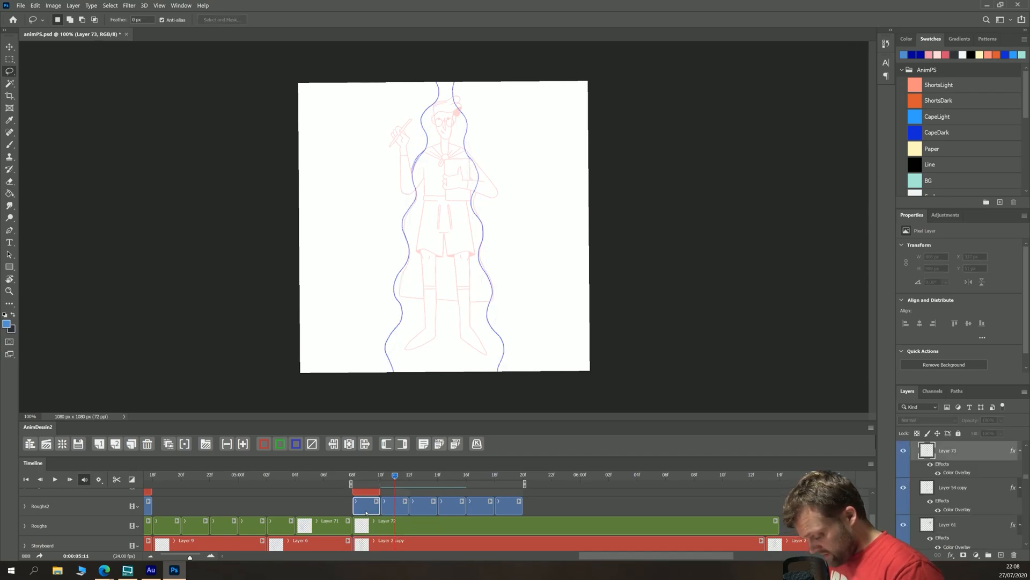
key(Delete)
click(366, 480)
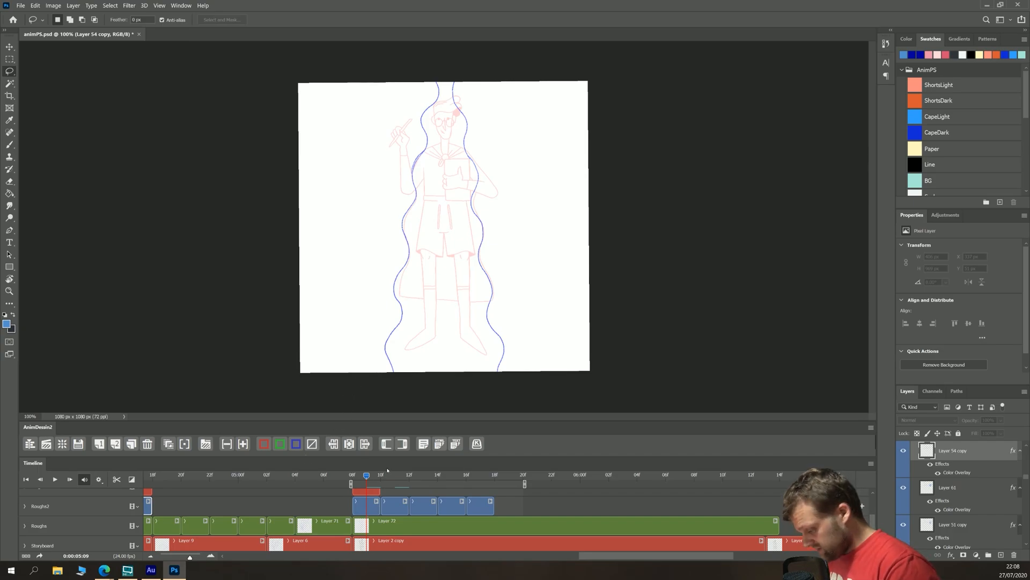
Step: Erase the parts of Layer 77's wavy lines above the character's shoulders and below the storyboard cape's hem
key(e)
click(368, 507)
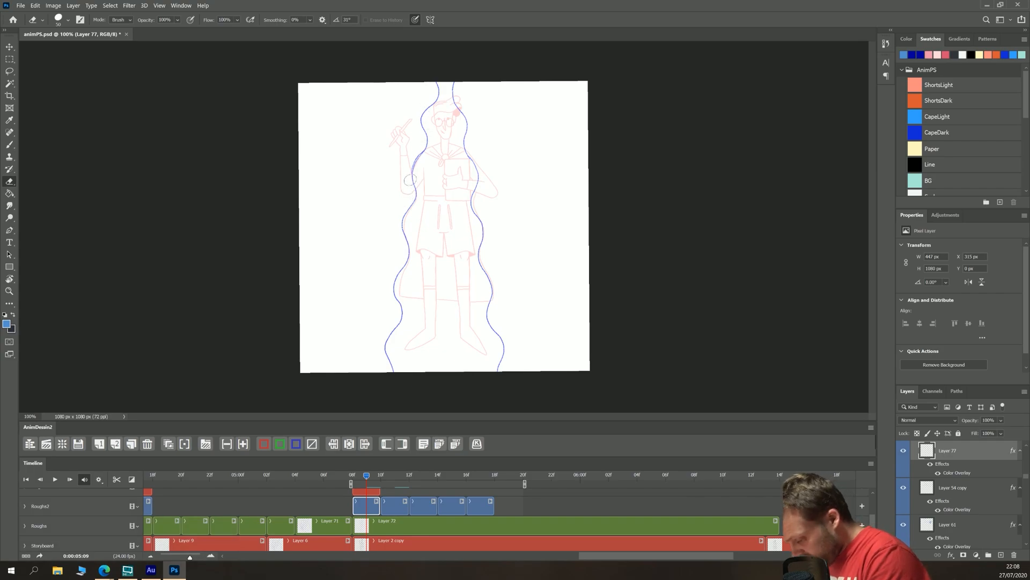
drag(411, 190, 413, 164)
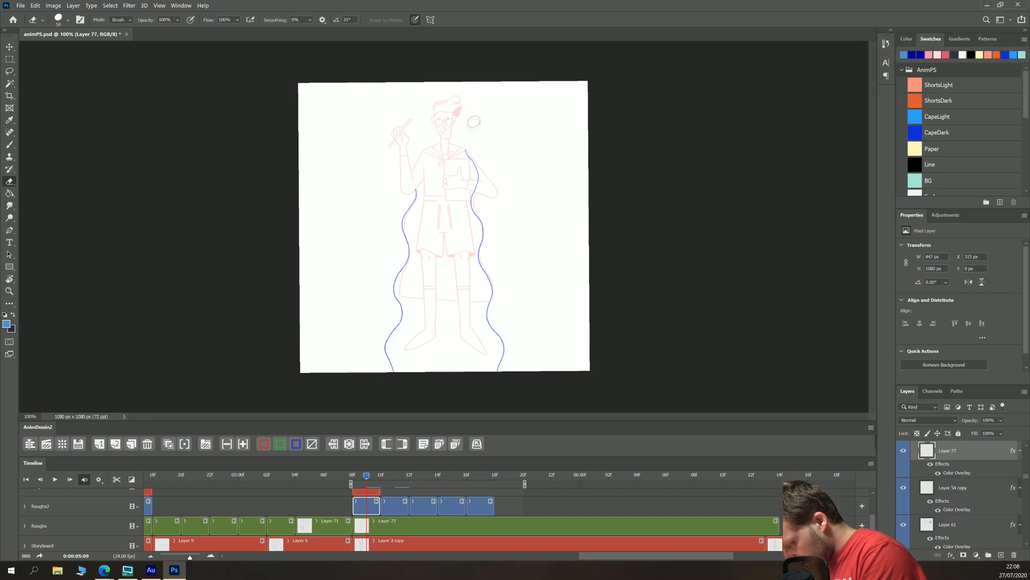
key(ctrl+z)
key(ctrl+z)
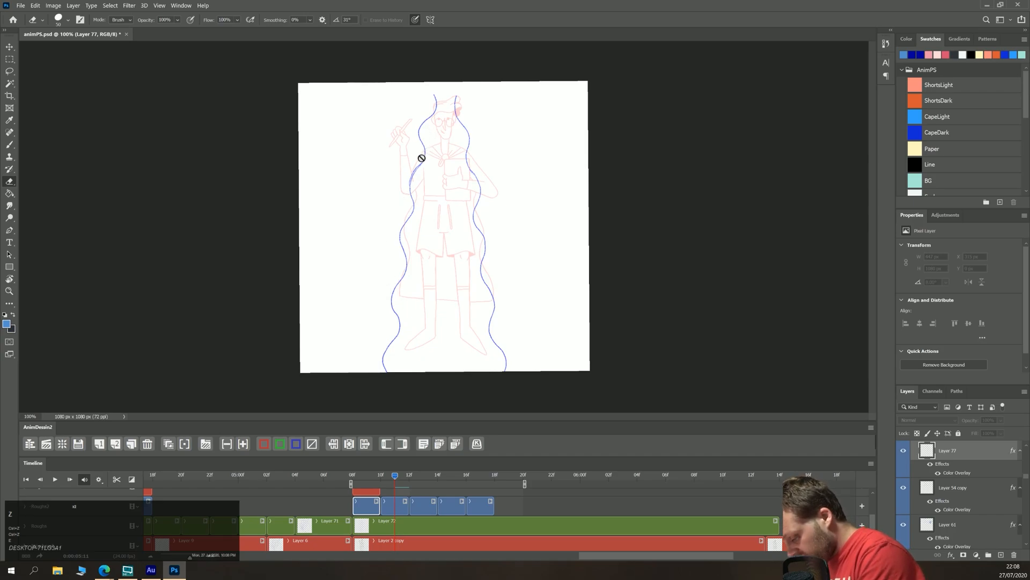
click(370, 475)
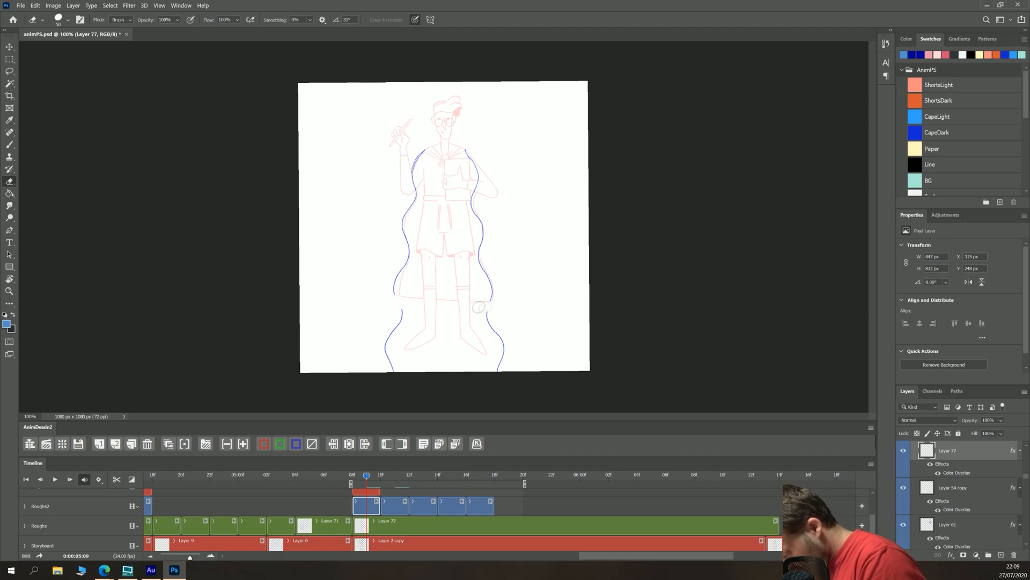
drag(495, 339, 500, 369)
drag(406, 312, 386, 338)
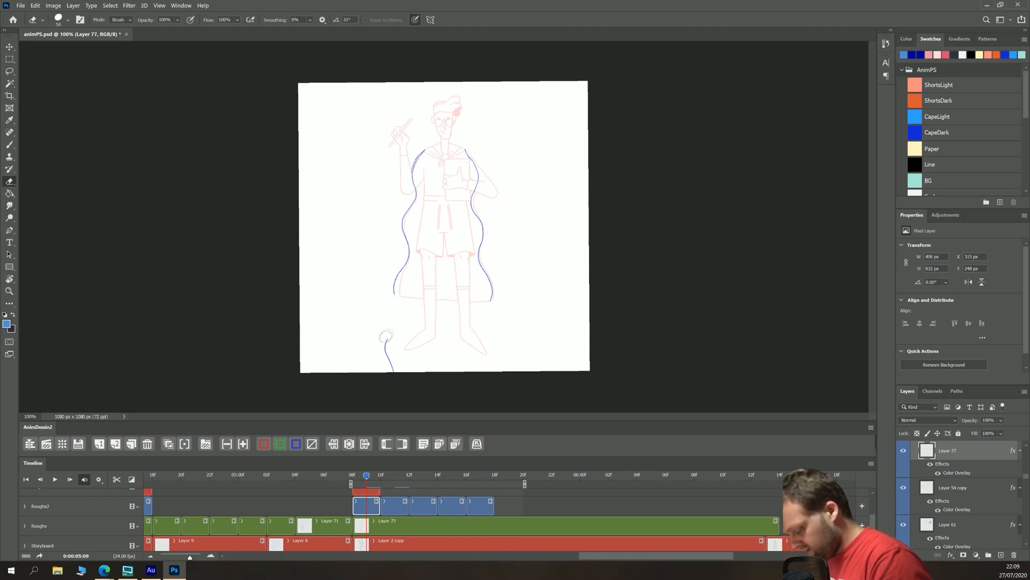
Step: Trim the wavy lines of Layer 77 copy 3 and Layer 77 copy to the cape between shoulders and hem with the Eraser
click(397, 479)
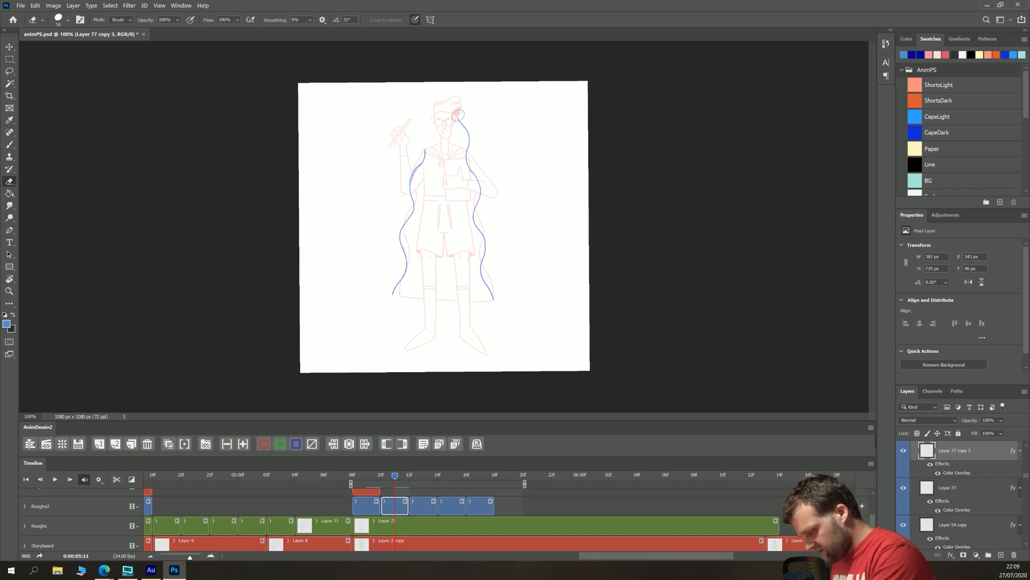
click(423, 475)
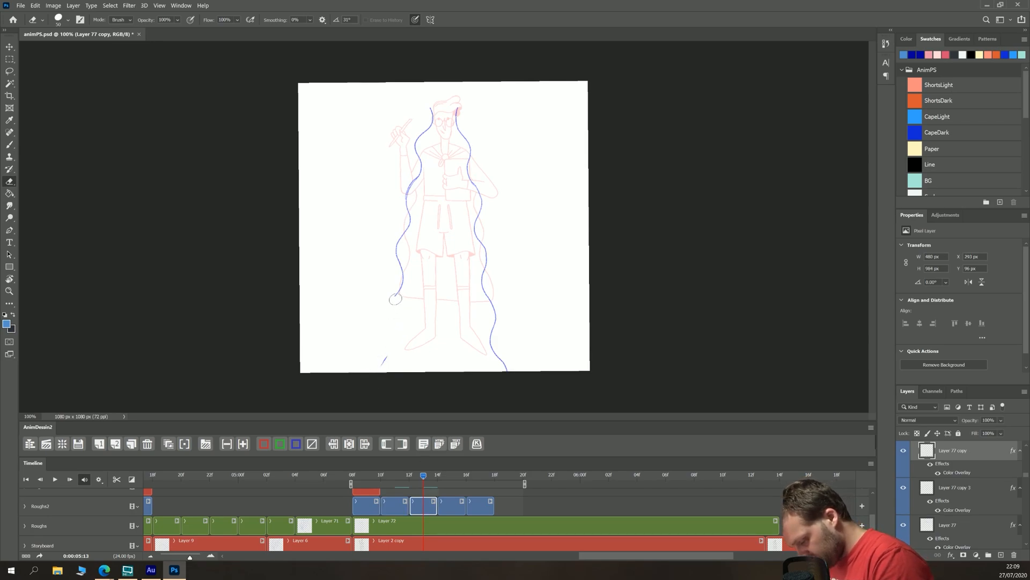
drag(491, 304, 503, 364)
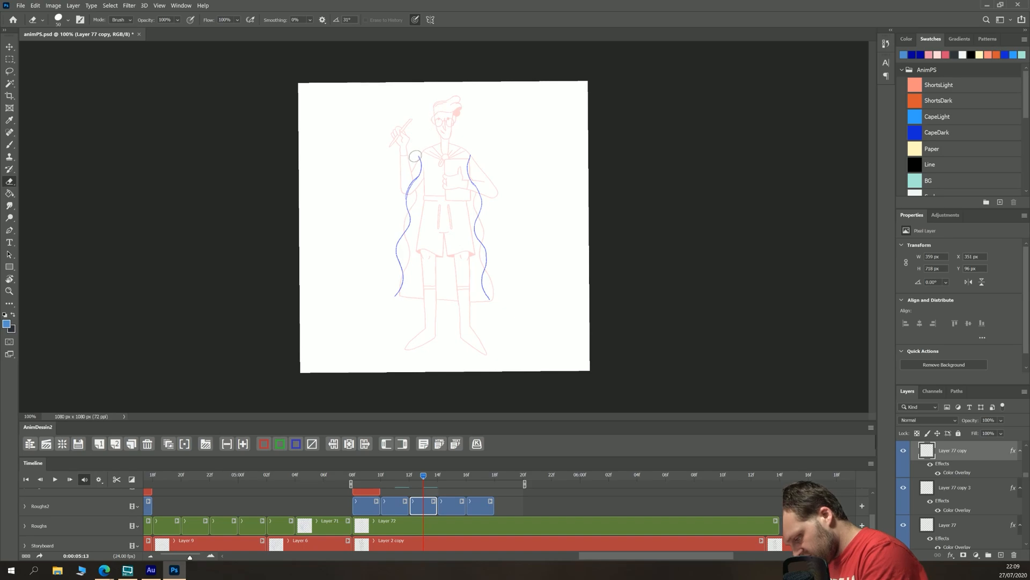
Step: Erase the line ends above the shoulders and below the hem in Layer 77 copy 4 and Layer 77 copy 2
click(447, 475)
drag(388, 371, 396, 310)
mouse_move(495, 320)
mouse_down()
mouse_move(490, 360)
mouse_move(504, 383)
mouse_up()
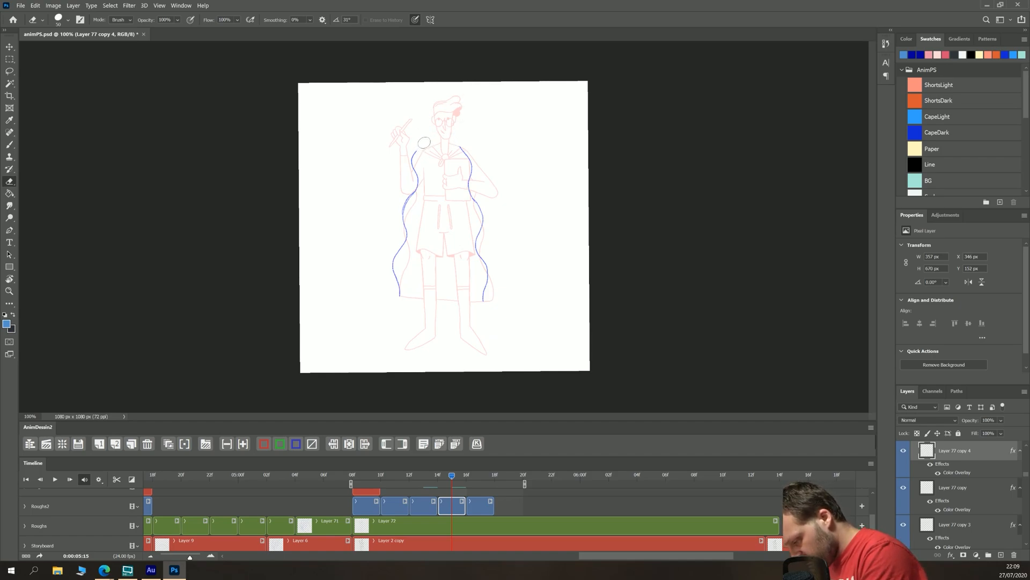
click(480, 476)
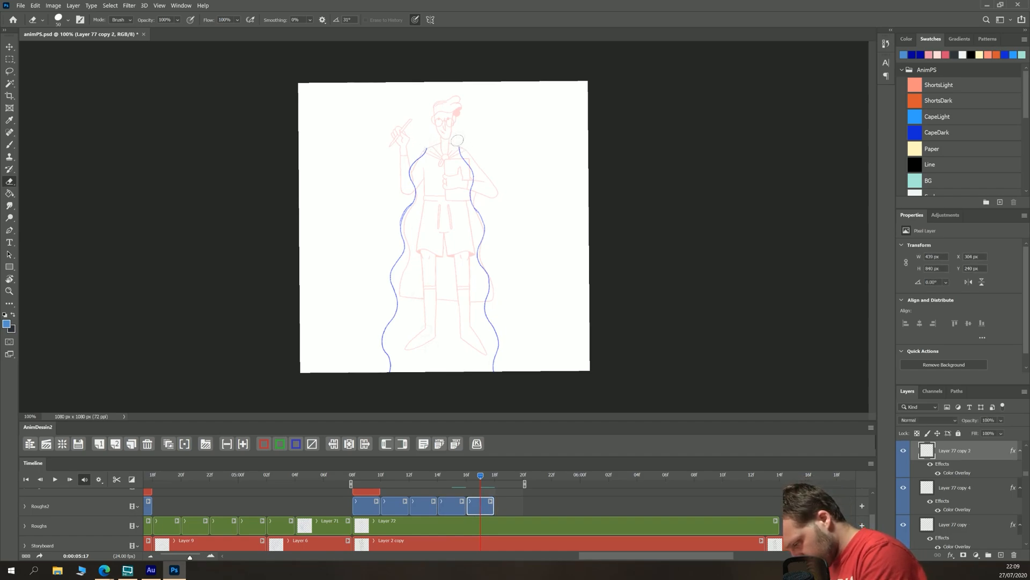
mouse_move(486, 308)
mouse_down()
mouse_move(497, 334)
mouse_move(489, 370)
mouse_up()
drag(399, 304, 390, 371)
Step: Set the work area to run from 5:08 to 5:18 and play the trimmed cape loop
key(Left)
key(Left)
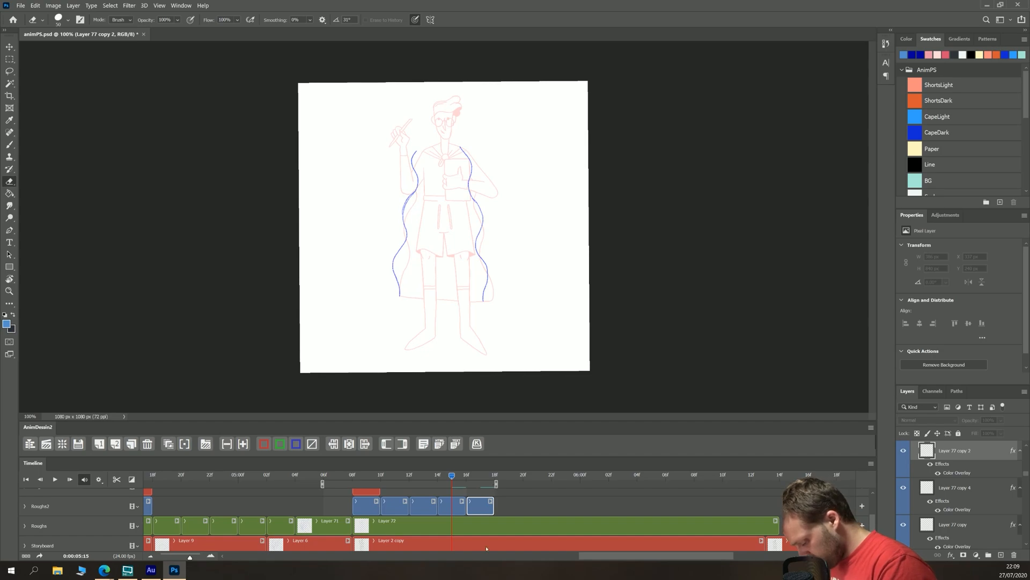
key(space)
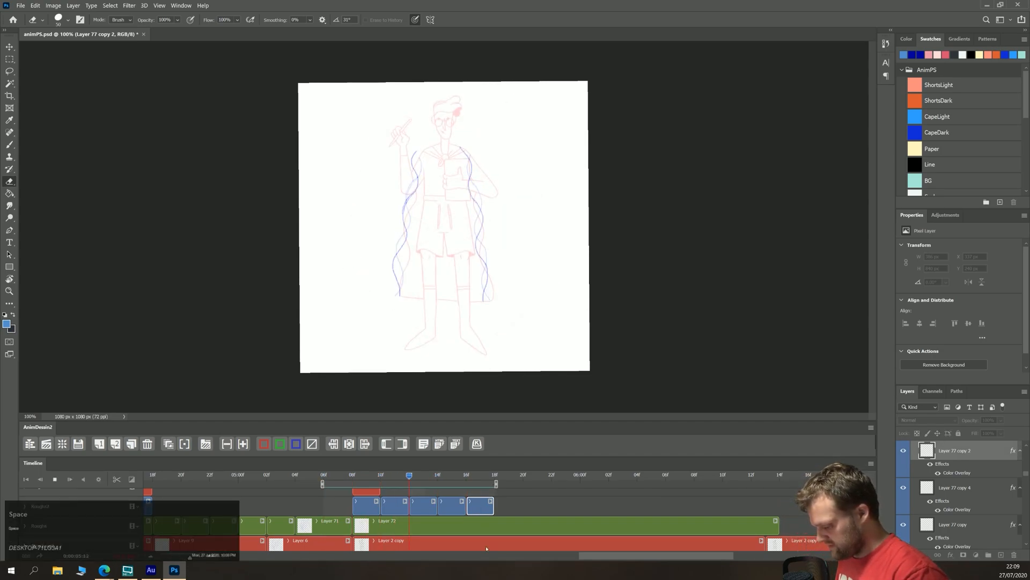
key(space)
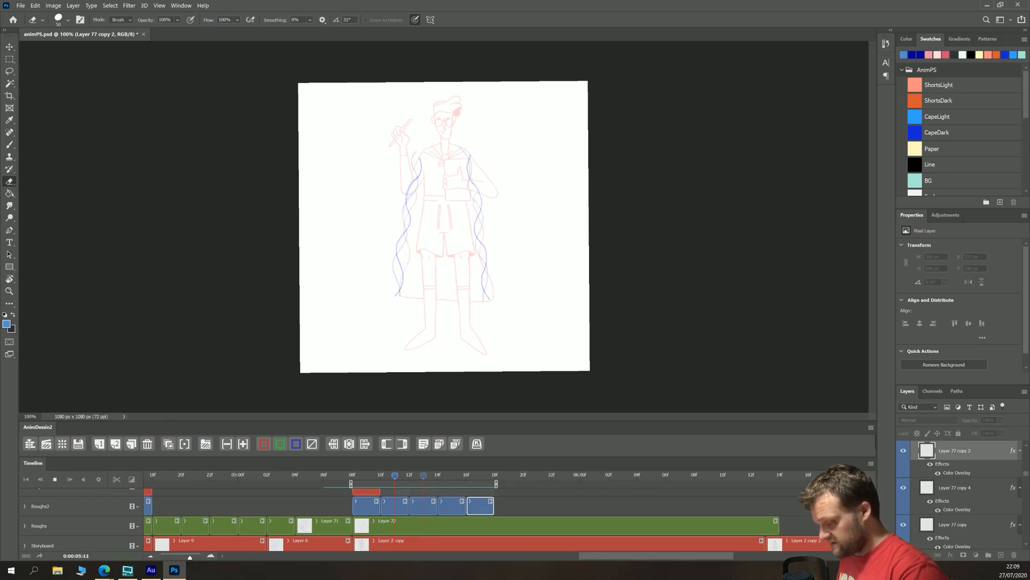
key(space)
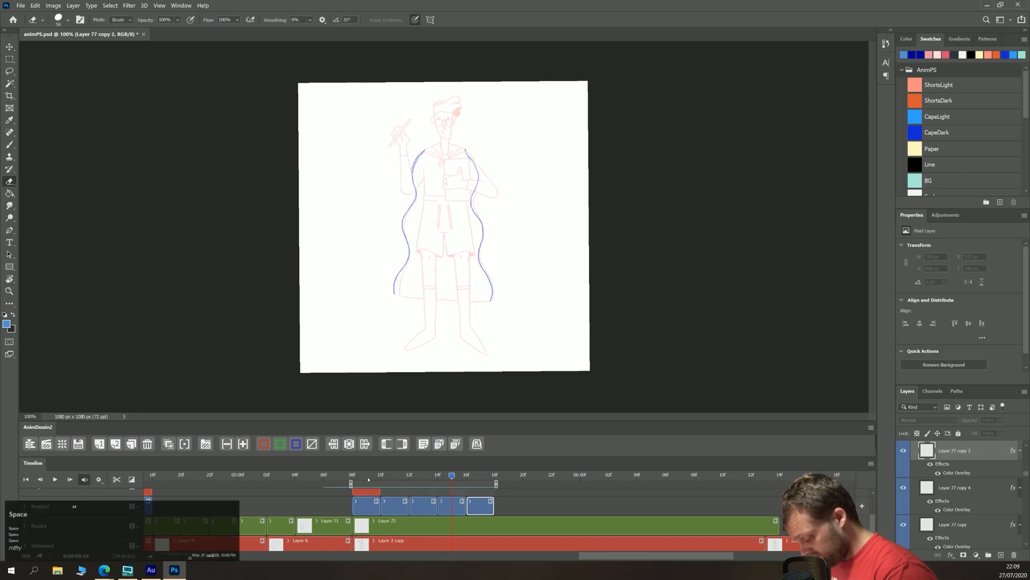
Step: Insert a blank exposure between each pair of neighbouring cape drawings and trim the storyboard's Layer 2 copy clip back to end at 5:16
click(373, 509)
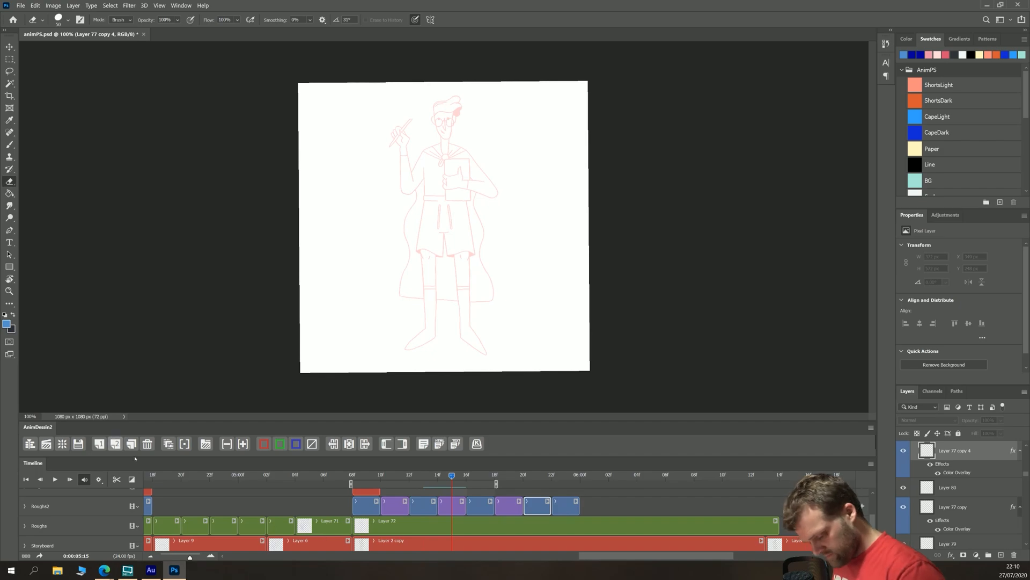
key(space)
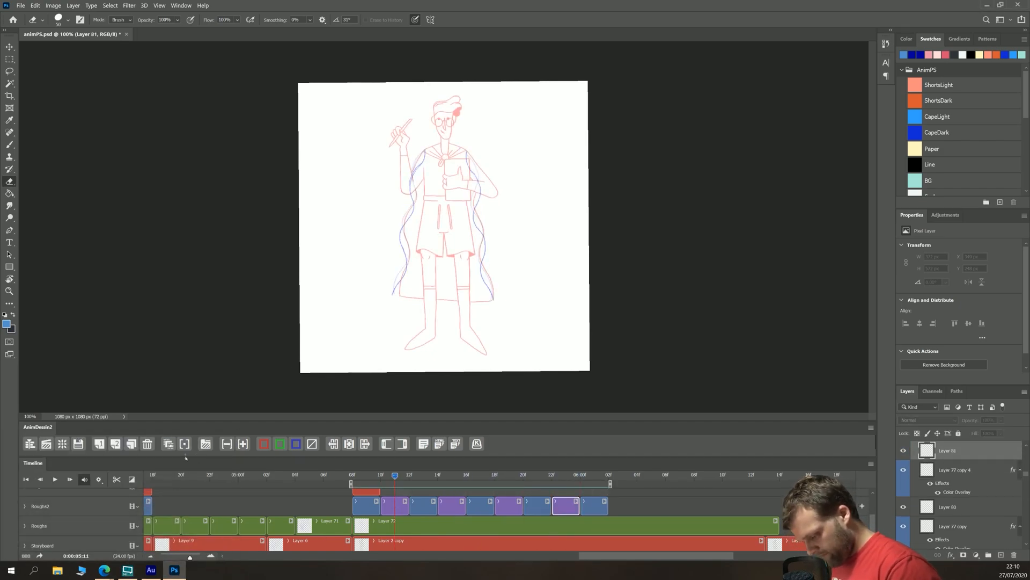
click(501, 545)
drag(502, 545, 465, 545)
Step: Brush the left and right in-between wavy cape lines into the first blank exposure, Layer 78, following the onion-skinned neighbours
click(394, 507)
key(b)
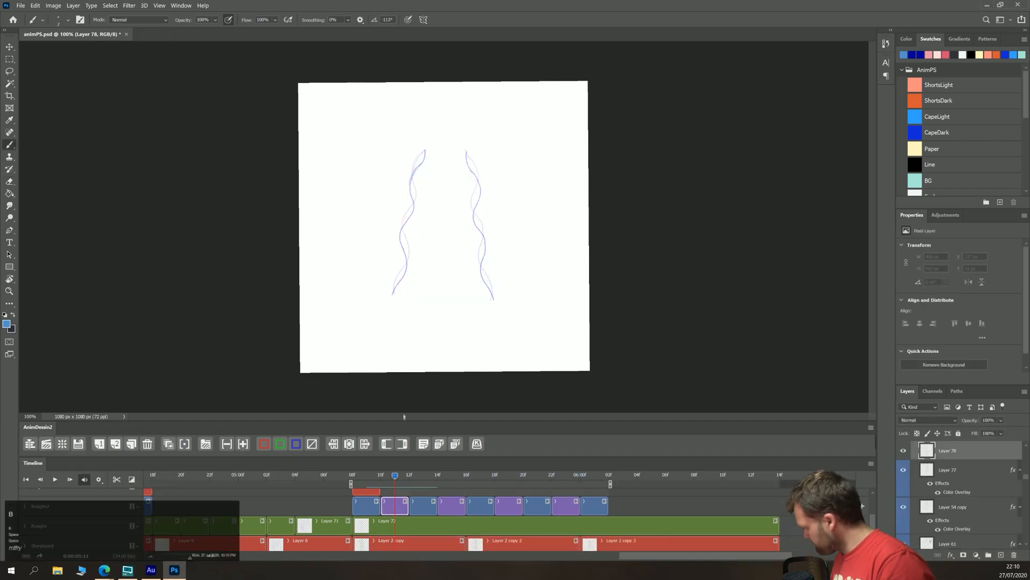
scroll(379, 215, up, 8)
mouse_move(478, 76)
mouse_down()
mouse_move(449, 130)
mouse_move(436, 284)
mouse_move(409, 386)
mouse_up()
drag(456, 126, 426, 308)
mouse_move(566, 81)
mouse_down()
mouse_move(589, 124)
mouse_move(597, 324)
mouse_up()
drag(584, 217, 619, 399)
Step: Brush both in-between wavy cape lines into the second blank exposure, Layer 79, and play the loop
key(Right)
key(Right)
key(Right)
key(Right)
drag(471, 83, 406, 405)
drag(449, 172, 442, 220)
mouse_move(573, 83)
mouse_down()
mouse_move(597, 177)
mouse_move(617, 402)
mouse_up()
drag(571, 113, 594, 161)
key(space)
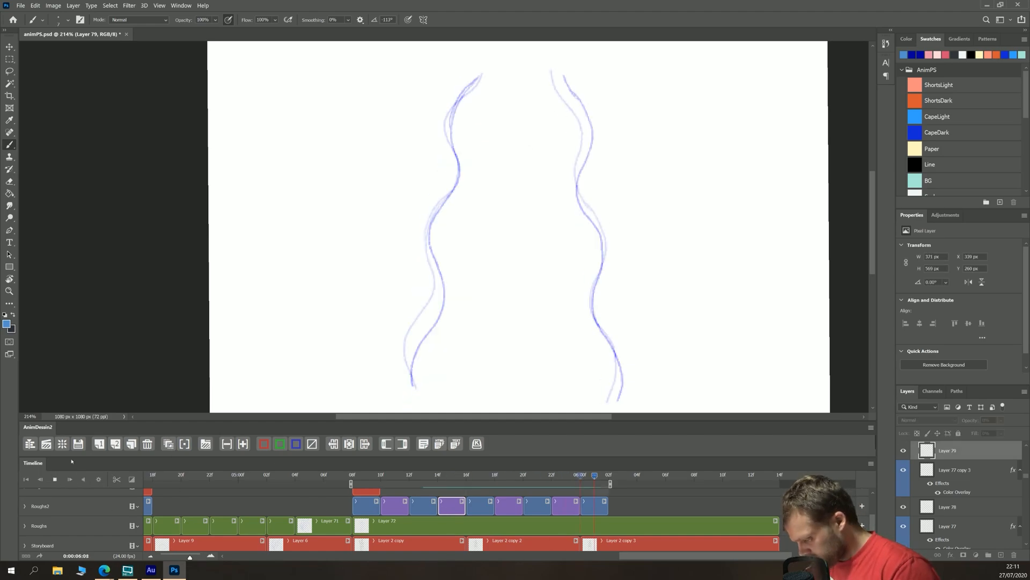
Step: Brush the left and right in-between wavy cape lines into the third blank exposure, Layer 80, between its onion-skinned neighbours
key(space)
key(Right)
key(Right)
key(Right)
key(Right)
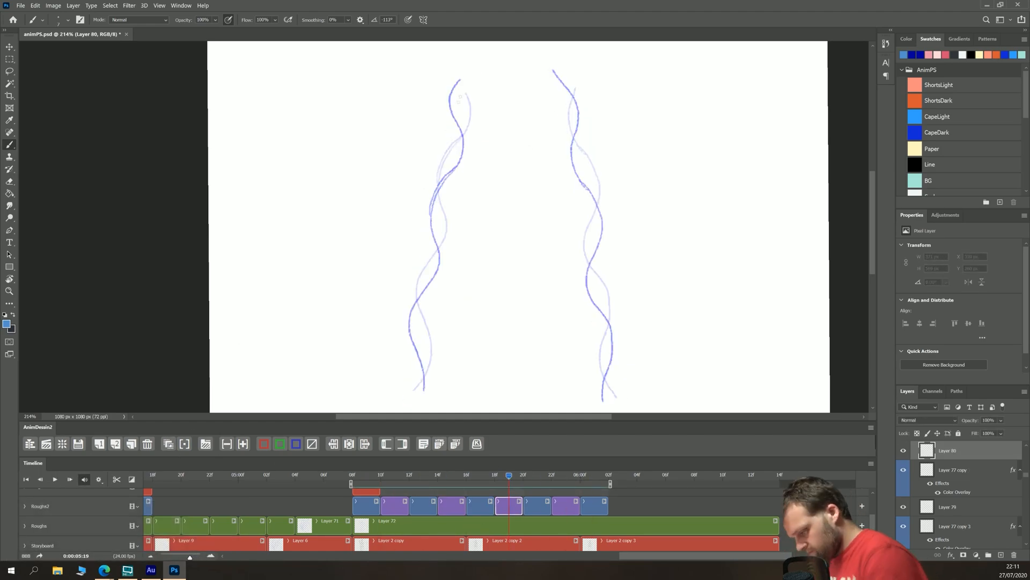
mouse_move(460, 93)
mouse_down()
mouse_move(435, 182)
mouse_move(422, 389)
mouse_up()
drag(563, 75, 603, 400)
drag(352, 377, 335, 316)
mouse_move(397, 172)
mouse_down()
mouse_move(357, 340)
mouse_move(378, 349)
mouse_move(387, 229)
mouse_up()
Step: Brush both in-between wavy cape lines into the fourth blank exposure, Layer 81, and play the loop
key(Right)
key(Right)
key(Right)
key(Right)
mouse_move(384, 233)
mouse_down()
mouse_move(363, 331)
mouse_move(372, 372)
mouse_up()
mouse_move(504, 54)
mouse_down()
mouse_move(394, 112)
mouse_move(452, 379)
mouse_move(379, 199)
mouse_up()
drag(379, 194, 375, 270)
drag(211, 174, 316, 292)
key(space)
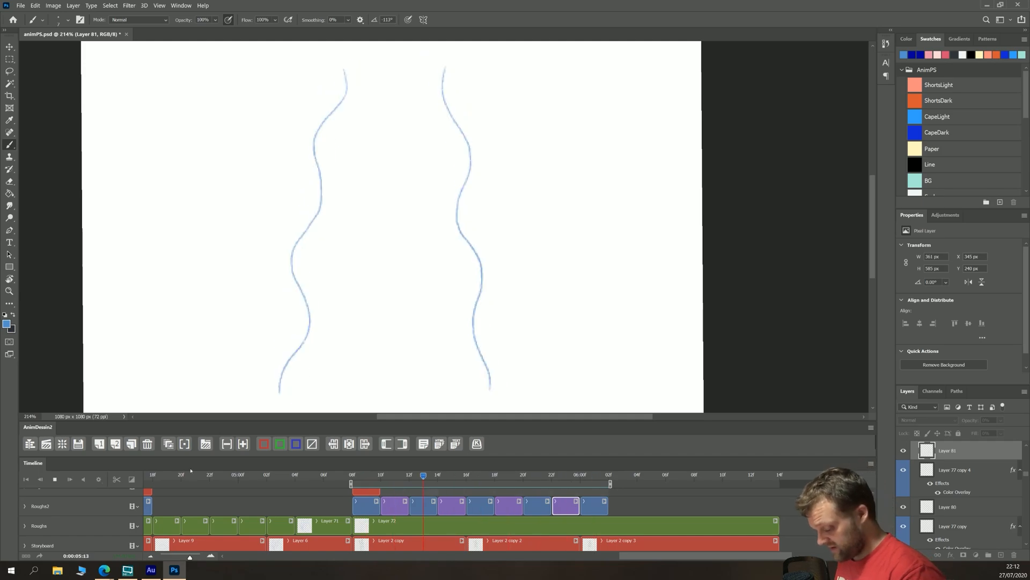
key(space)
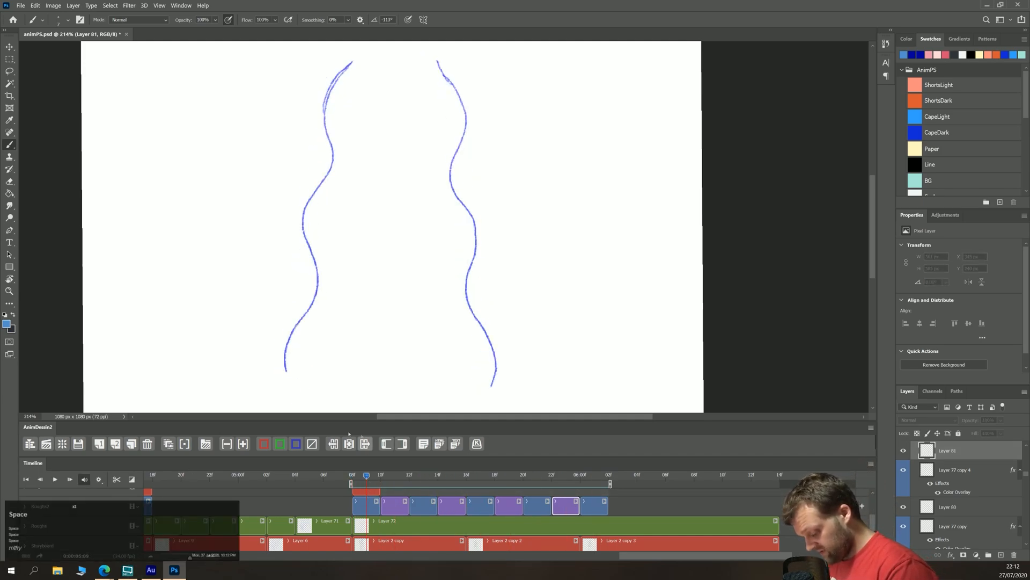
Step: Draw the cape's bottom hem joining both side lines on the first three cape drawings, using onion skins as a guide
click(365, 510)
drag(285, 370, 492, 385)
click(395, 476)
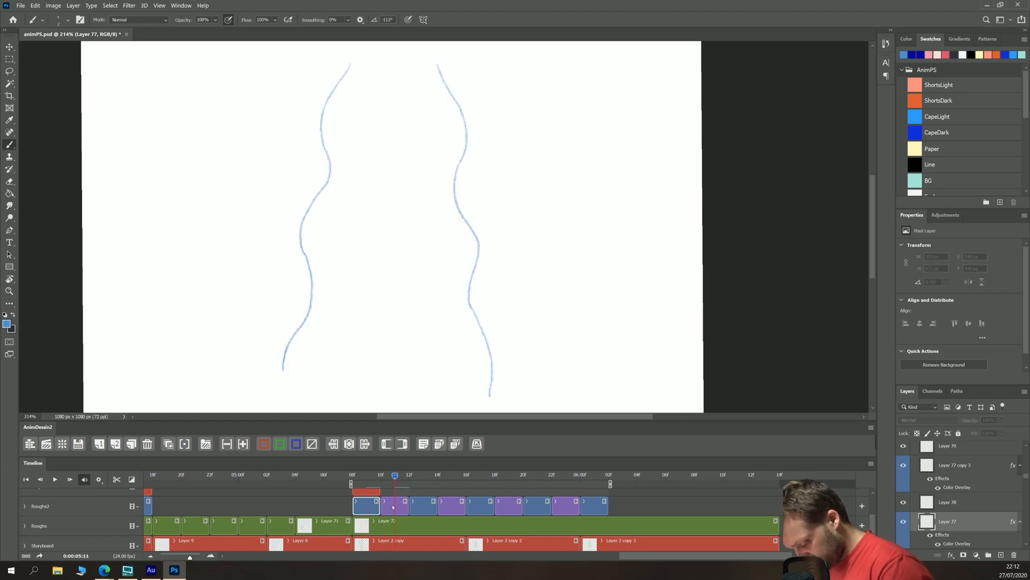
click(394, 507)
click(169, 444)
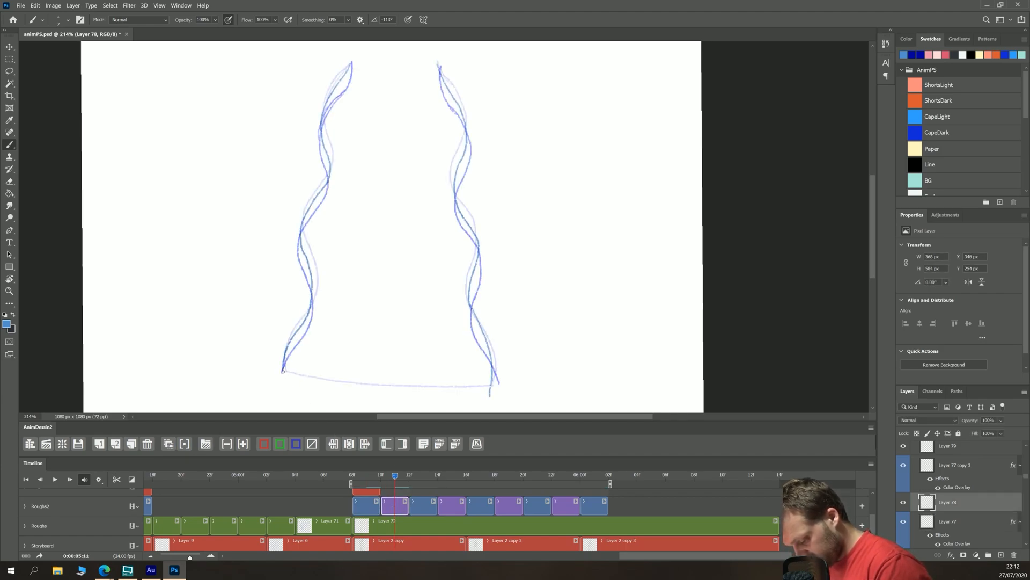
click(423, 476)
click(423, 505)
drag(377, 383, 500, 384)
Step: Draw the bottom hem on the next three cape drawings, Layer 79, Layer 77 copy and Layer 80, following the onion-skinned hems
click(452, 476)
click(451, 507)
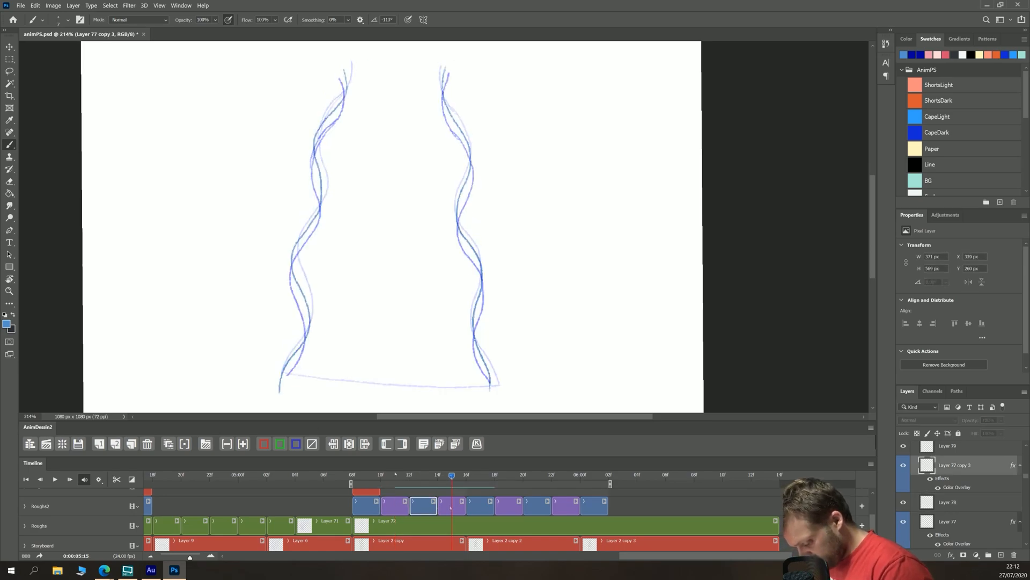
drag(403, 385, 490, 384)
click(224, 555)
key(Right)
key(Right)
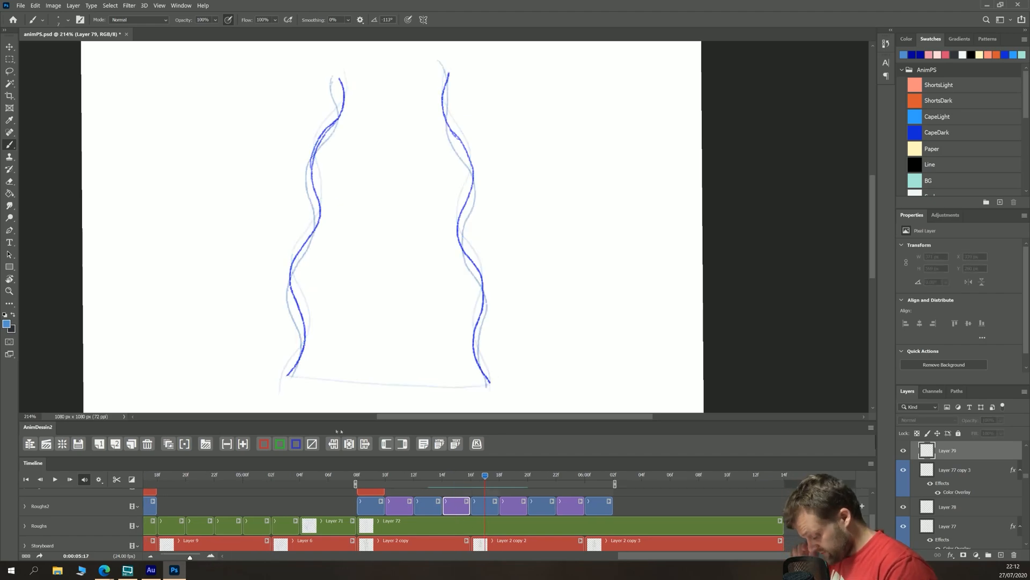
drag(347, 381, 448, 387)
key(Right)
key(Right)
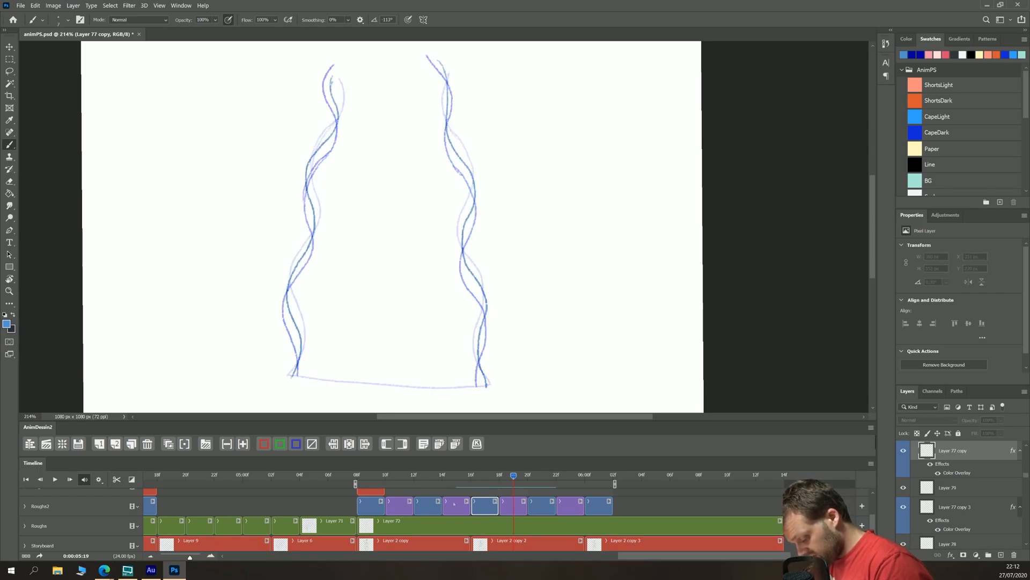
click(508, 507)
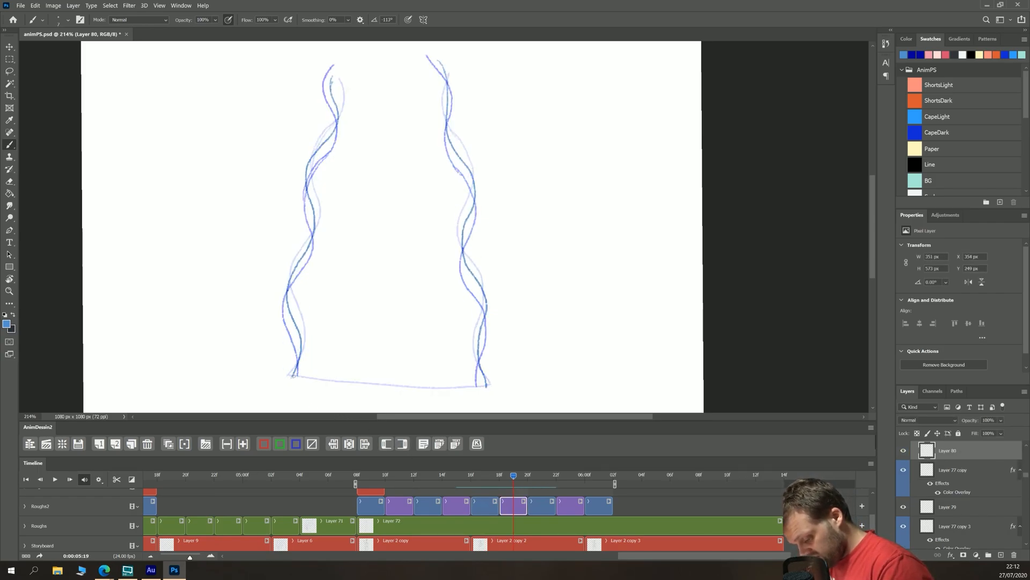
mouse_move(360, 388)
mouse_down()
mouse_move(418, 390)
mouse_move(334, 381)
mouse_move(486, 385)
mouse_up()
key(ctrl+z)
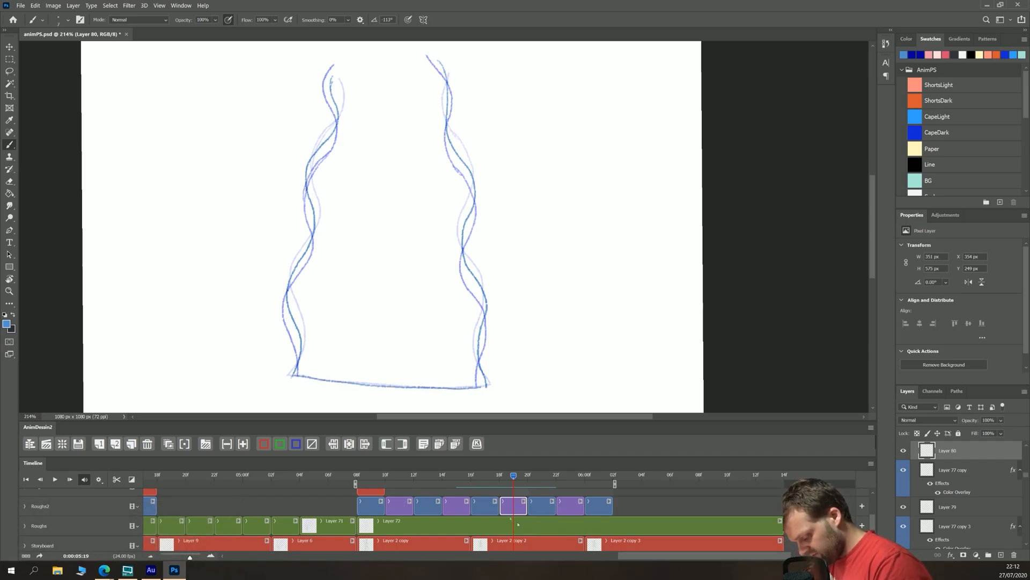
Step: Draw the bottom hem on the last three cape drawings, Layer 77 copy 4, Layer 81 and Layer 77 copy 2
click(542, 476)
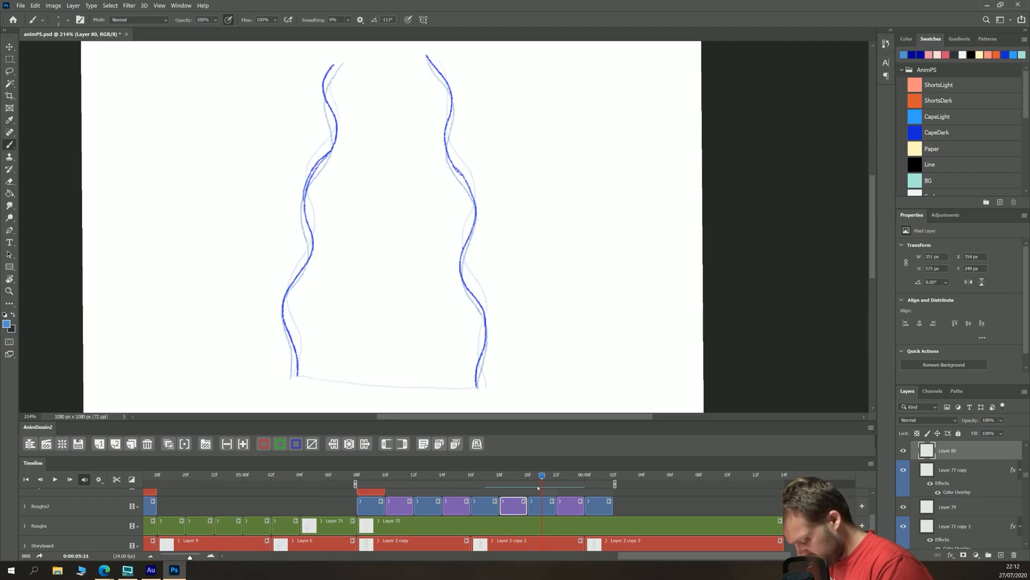
click(540, 506)
drag(296, 374, 478, 386)
click(571, 476)
click(569, 507)
mouse_move(292, 375)
mouse_down()
mouse_move(400, 391)
mouse_move(478, 387)
mouse_up()
key(ctrl+z)
drag(290, 374, 483, 387)
click(597, 476)
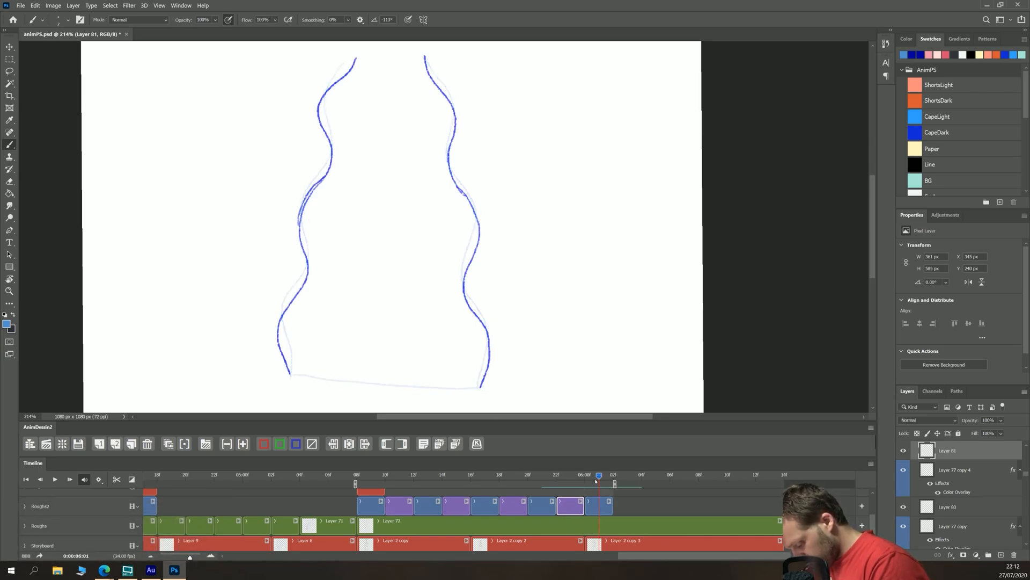
click(597, 506)
drag(290, 374, 481, 386)
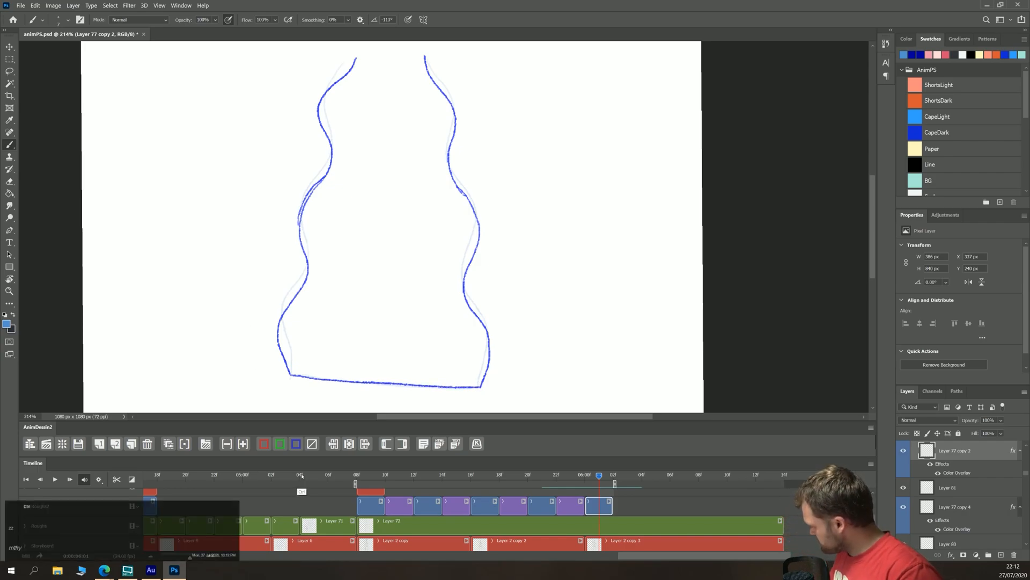
Step: Apply the blue label and colour overlay to the four in-between cape drawings, Layers 78 to 81, and play the cape loop
key(ctrl+minus)
key(ctrl+minus)
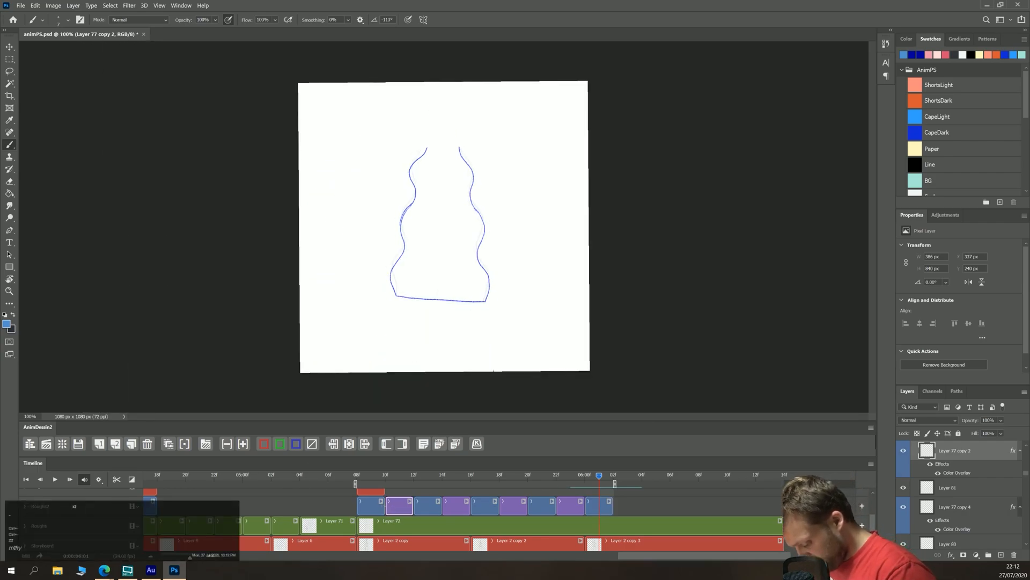
click(390, 509)
click(296, 445)
click(454, 508)
click(296, 444)
click(512, 508)
click(296, 444)
click(570, 507)
click(297, 444)
click(55, 478)
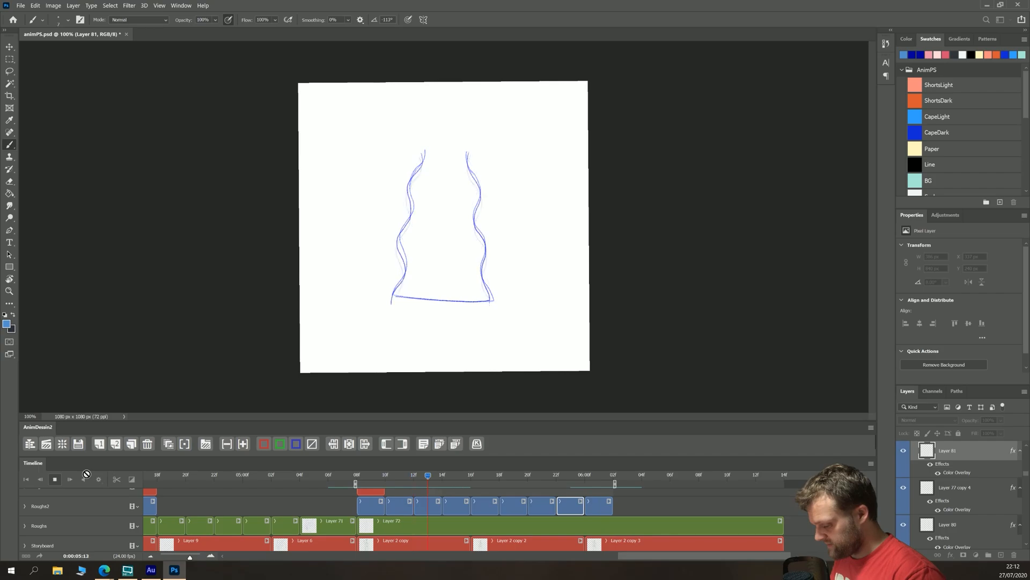
key(space)
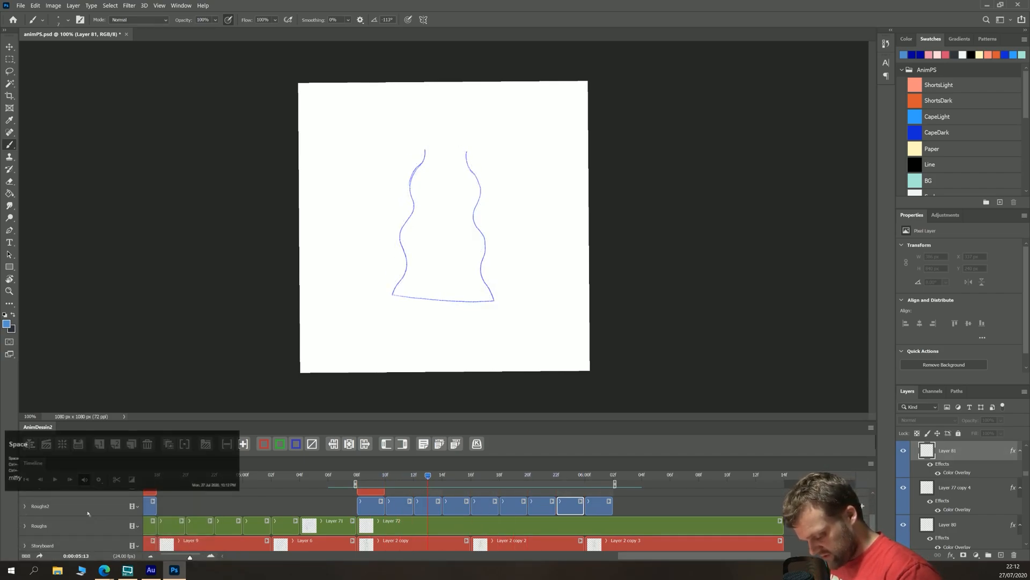
key(space)
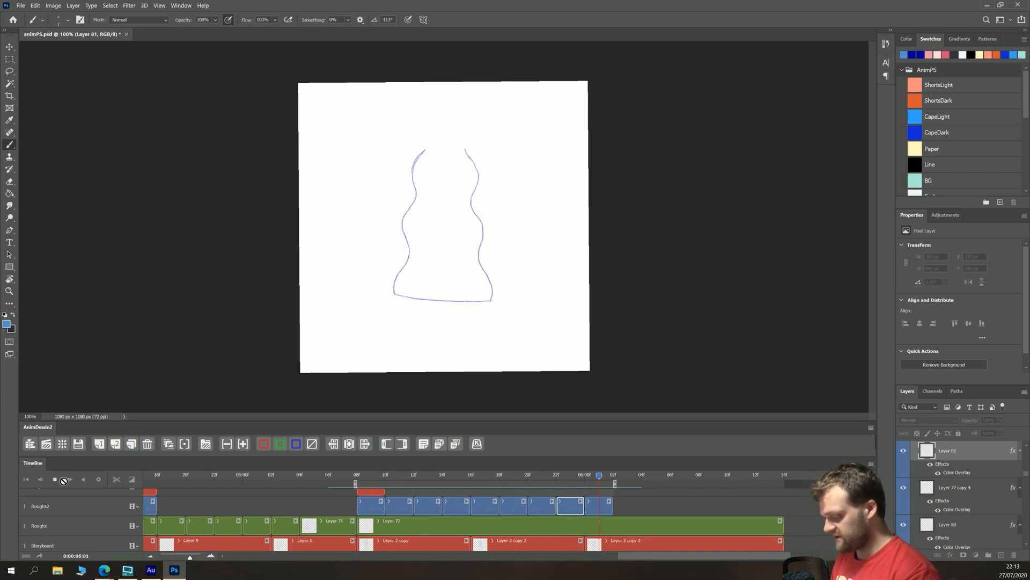
key(space)
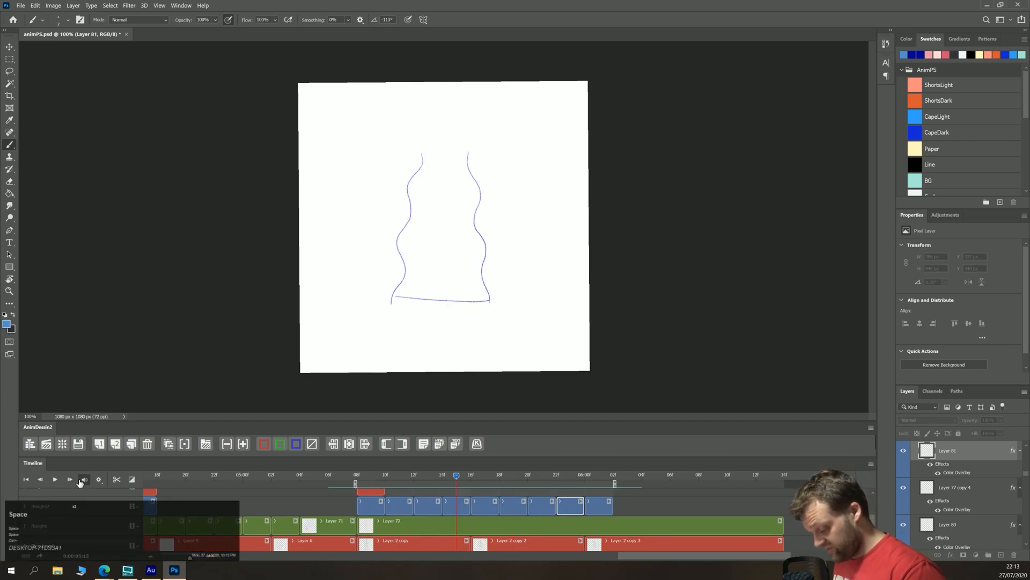
Step: Make the roughs3 group visible and extend its Layer 74 arm drawing to end at 5:16
scroll(875, 493, up, 1)
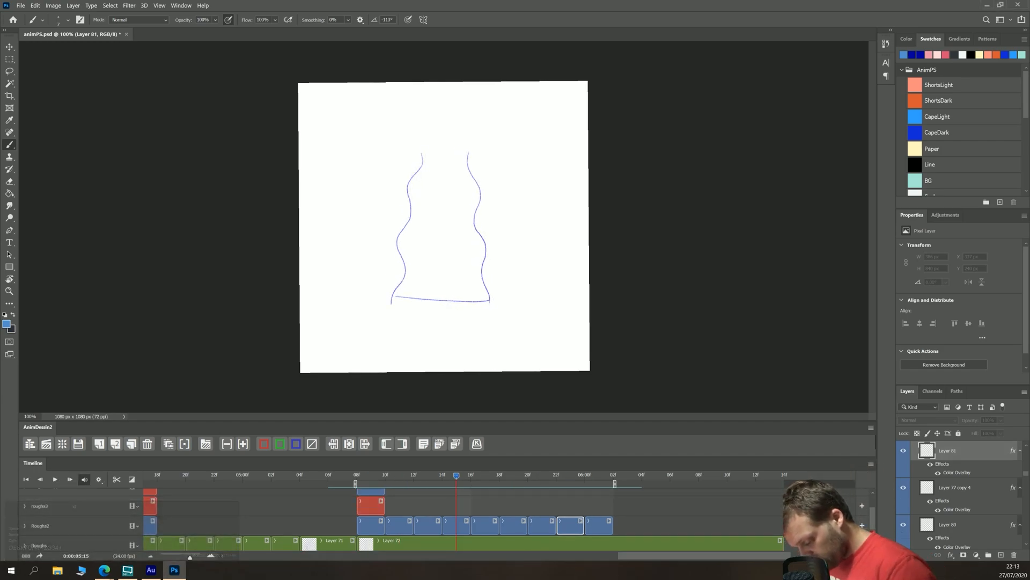
click(372, 508)
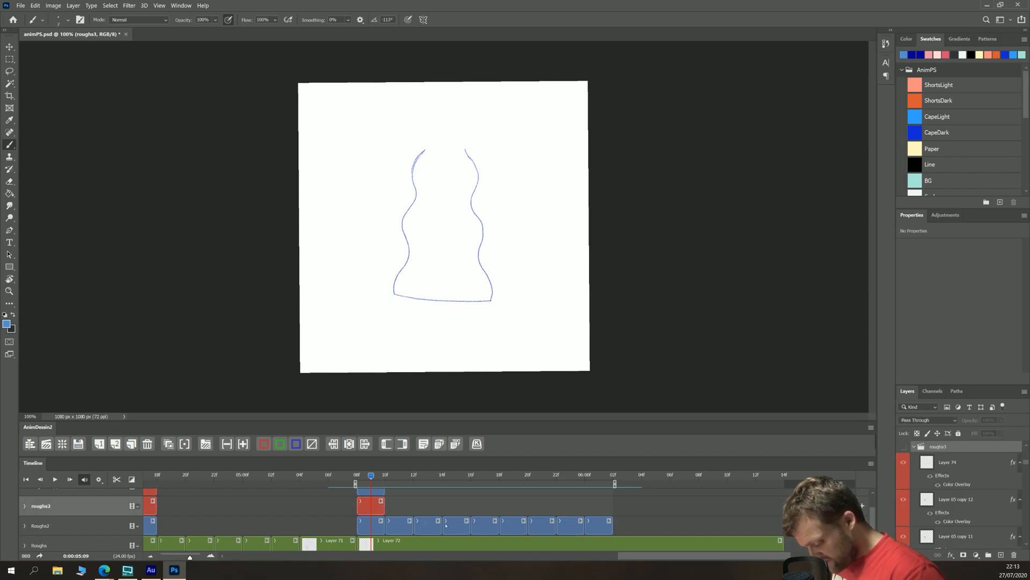
click(903, 447)
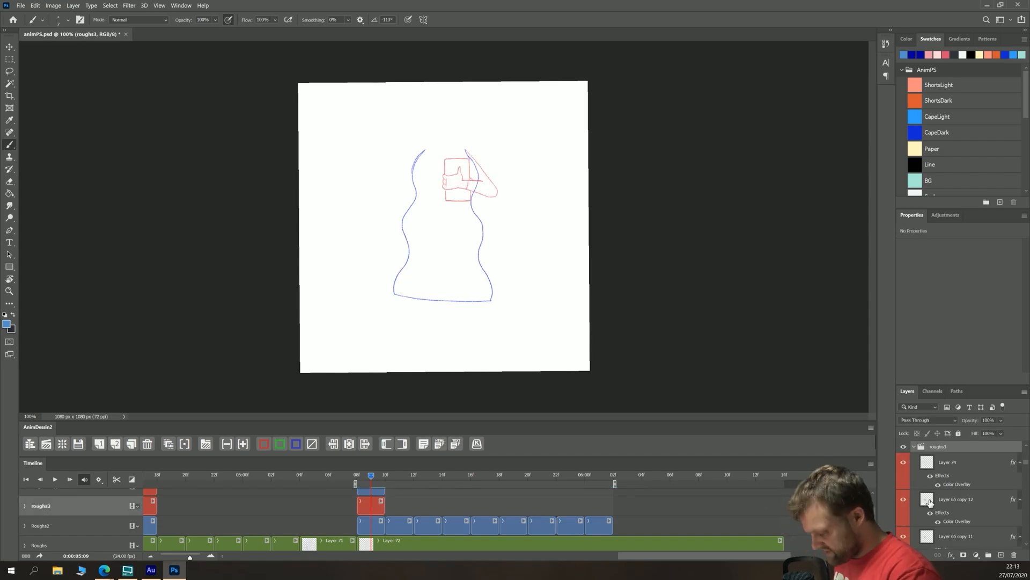
click(927, 461)
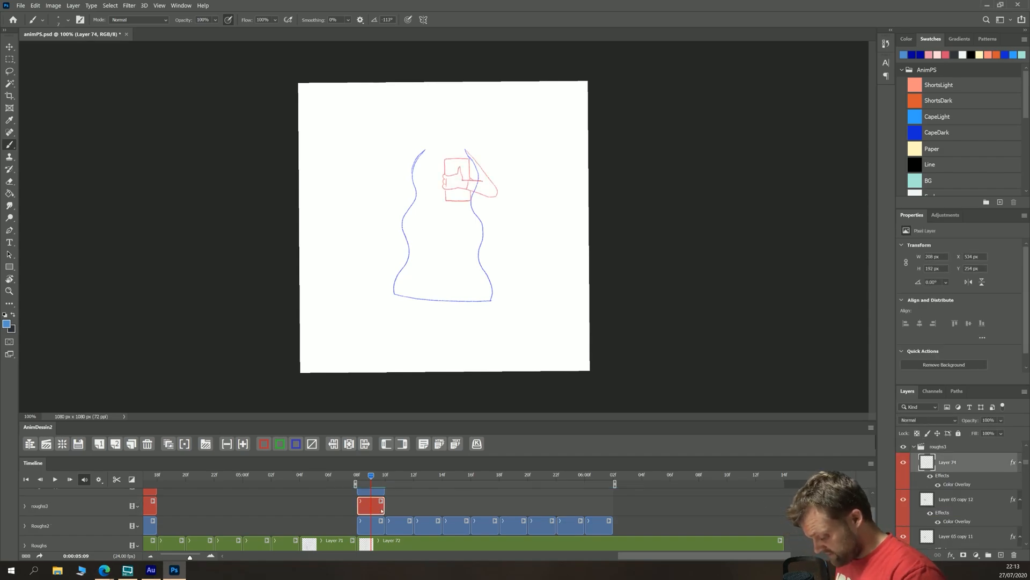
drag(383, 508, 469, 512)
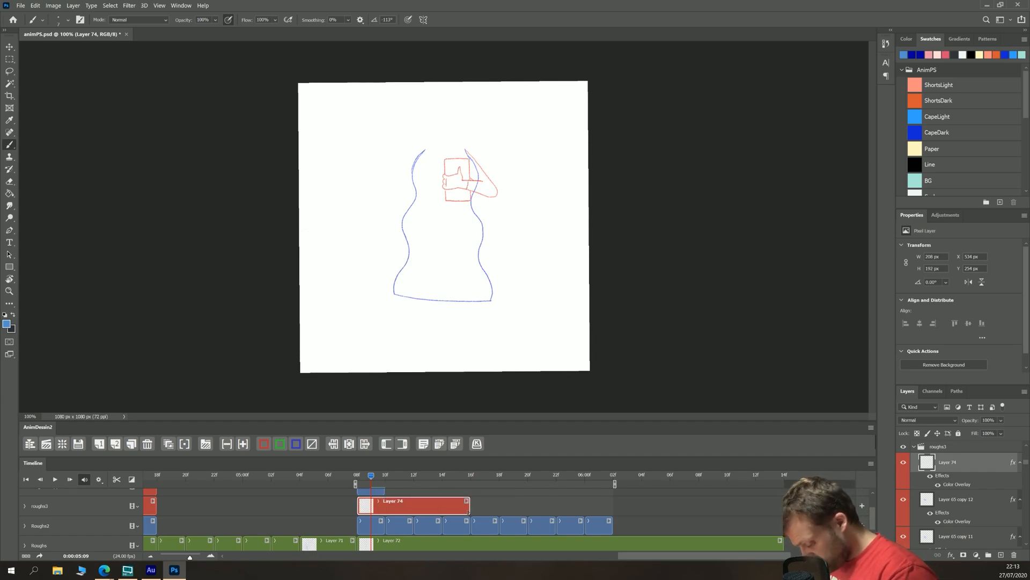
Step: Add a new exposure after Layer 74 in roughs3, give it the red colour overlay and enable onion skins
click(114, 444)
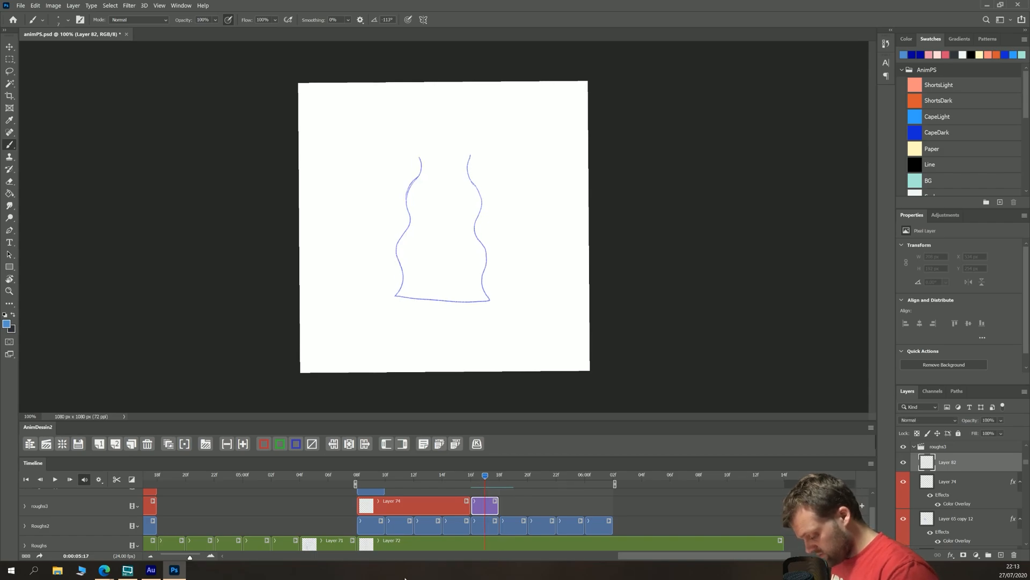
click(264, 444)
click(168, 444)
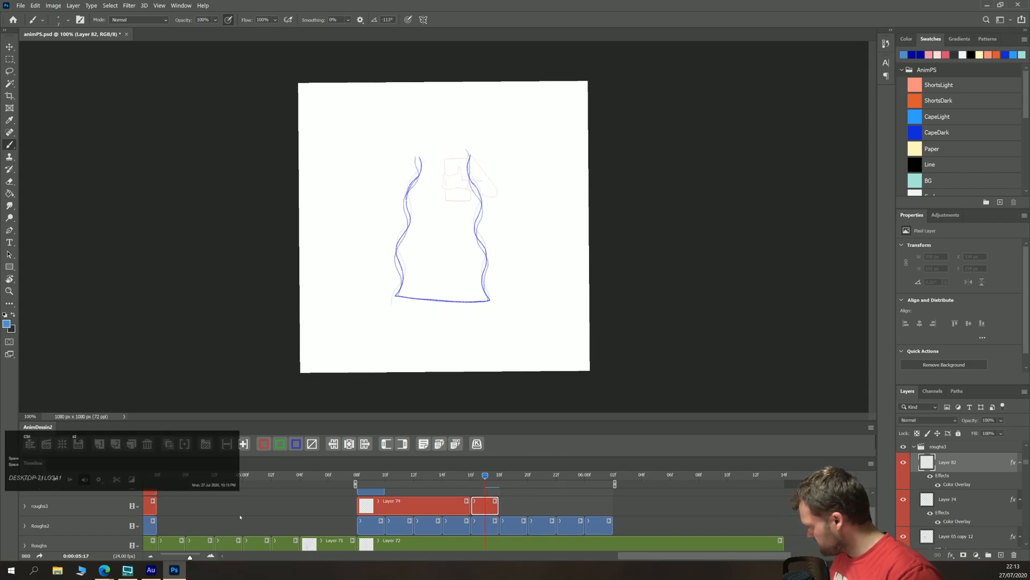
Step: Trace the onion-skinned thumbs-up hand, forearm and phone outline onto Layer 82, leaving out the upper arm line
key(ctrl+plus)
key(ctrl+plus)
key(ctrl+plus)
drag(365, 121, 362, 308)
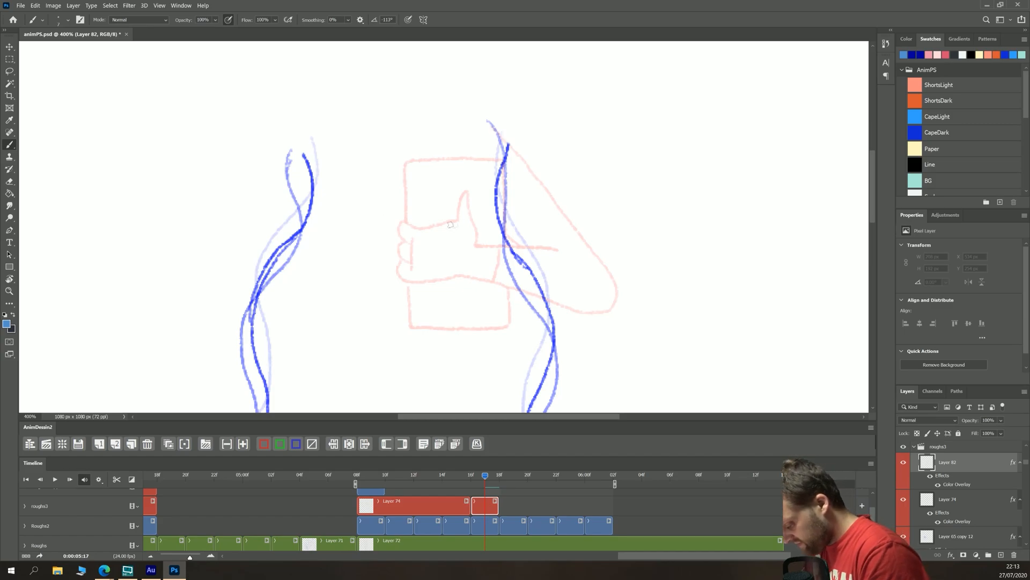
mouse_move(467, 192)
mouse_down()
mouse_move(456, 222)
mouse_move(401, 223)
mouse_move(411, 245)
mouse_move(400, 276)
mouse_move(493, 278)
mouse_up()
drag(476, 244, 557, 249)
mouse_move(519, 287)
mouse_down()
mouse_move(604, 312)
mouse_move(618, 301)
mouse_move(616, 278)
mouse_up()
drag(409, 238, 412, 271)
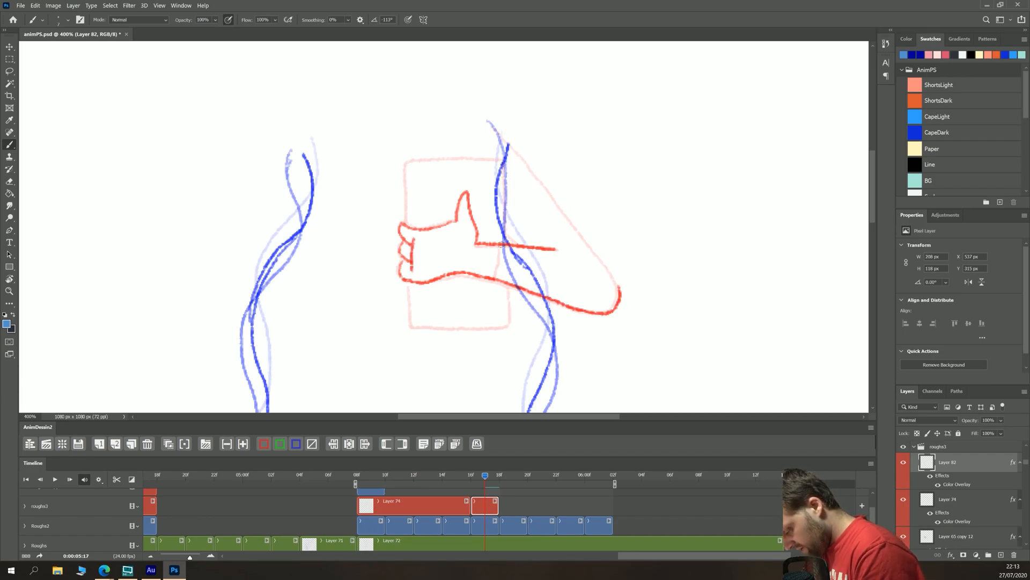
key(z)
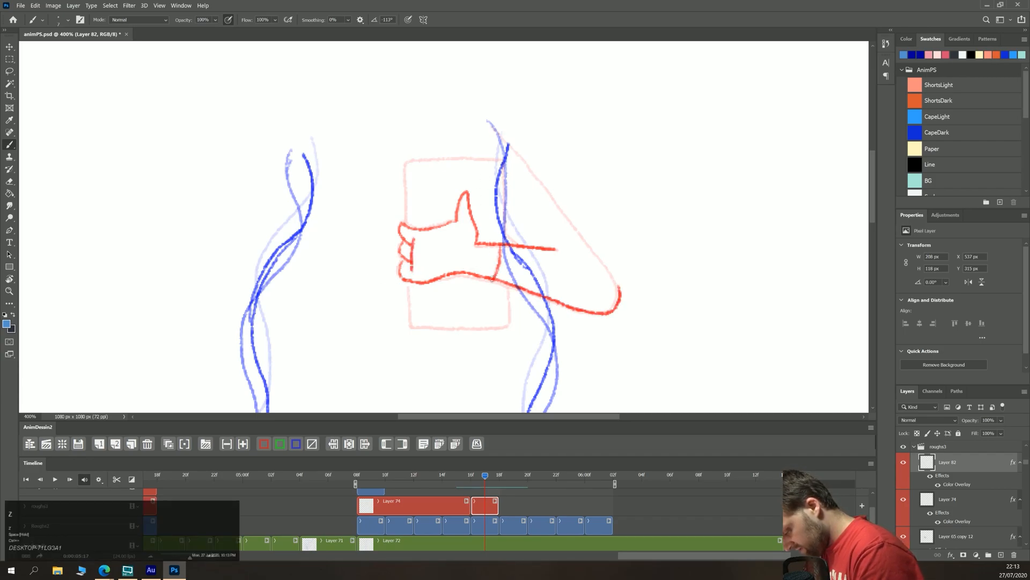
mouse_move(506, 239)
mouse_down()
mouse_move(507, 161)
mouse_move(447, 156)
mouse_move(406, 159)
mouse_move(406, 228)
mouse_up()
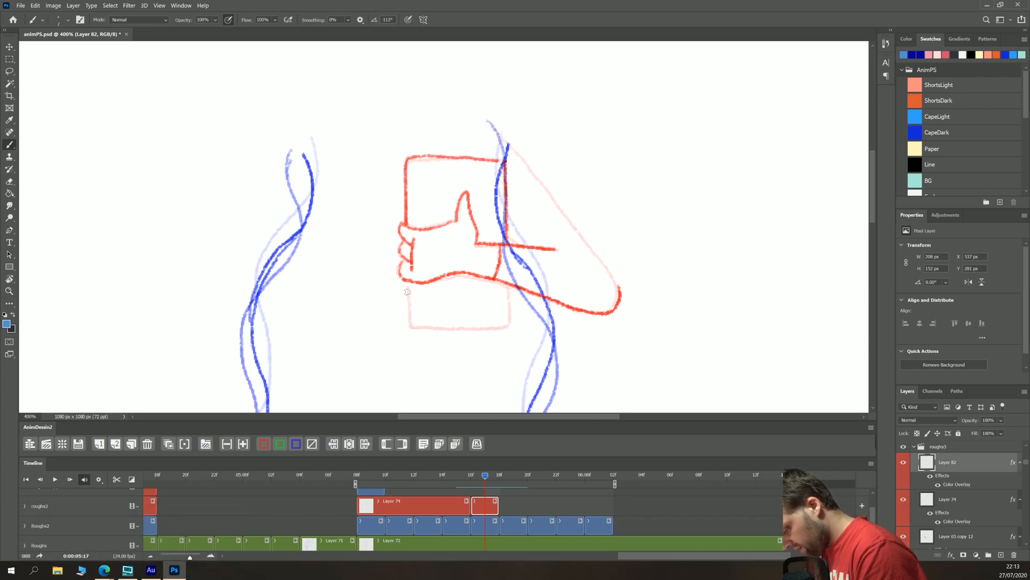
mouse_move(409, 311)
mouse_down()
mouse_move(437, 326)
mouse_move(501, 325)
mouse_up()
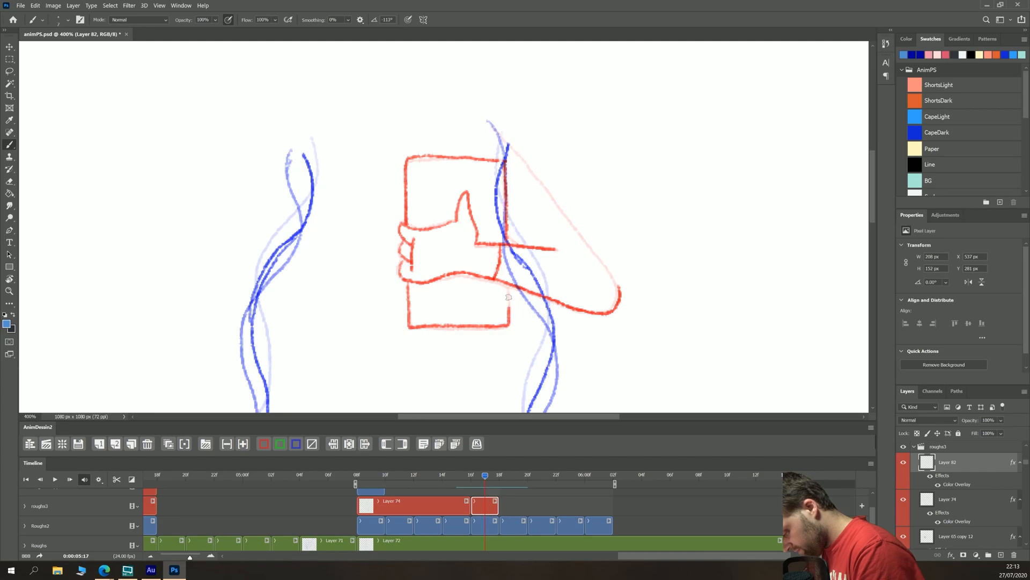
Step: Rotate the traced hand and phone slightly clockwise, shift them towards the chest, and draw the outer upper-arm line up to the shoulder
key(ctrl+t)
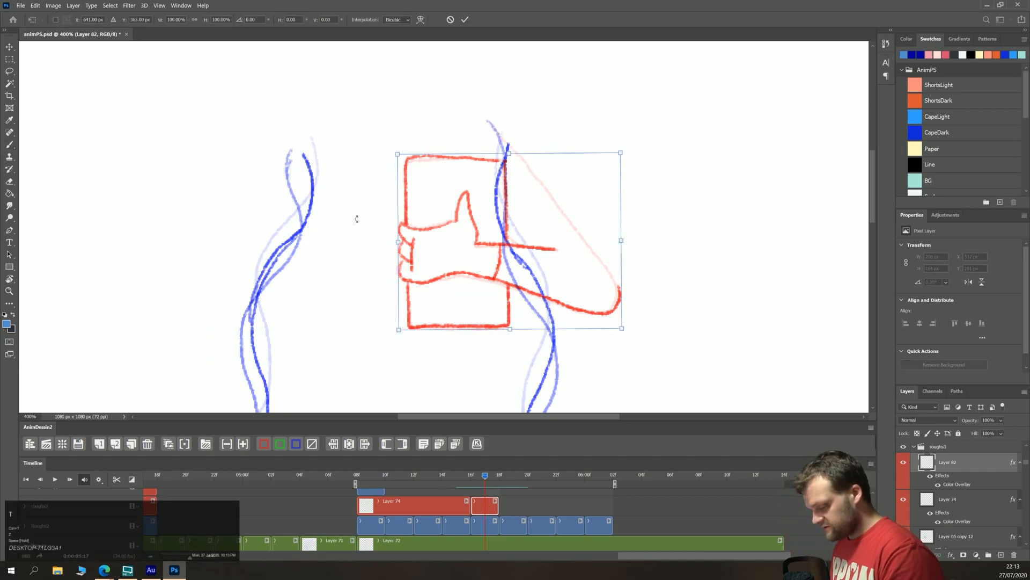
drag(389, 150, 411, 134)
mouse_move(436, 261)
mouse_down()
mouse_move(421, 252)
mouse_move(420, 264)
mouse_up()
key(Return)
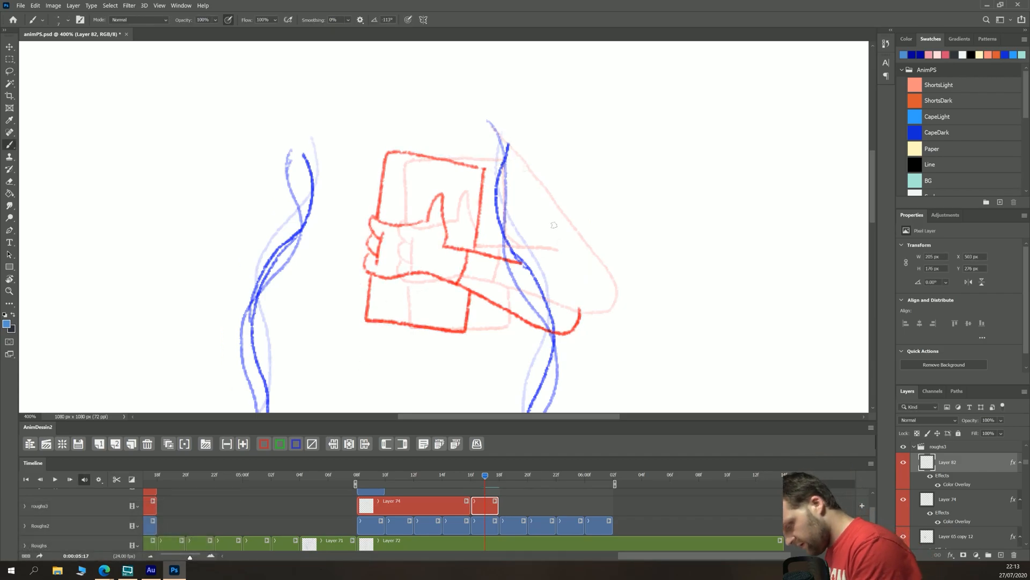
mouse_move(573, 287)
mouse_down()
mouse_move(506, 143)
mouse_move(580, 314)
mouse_up()
key(z)
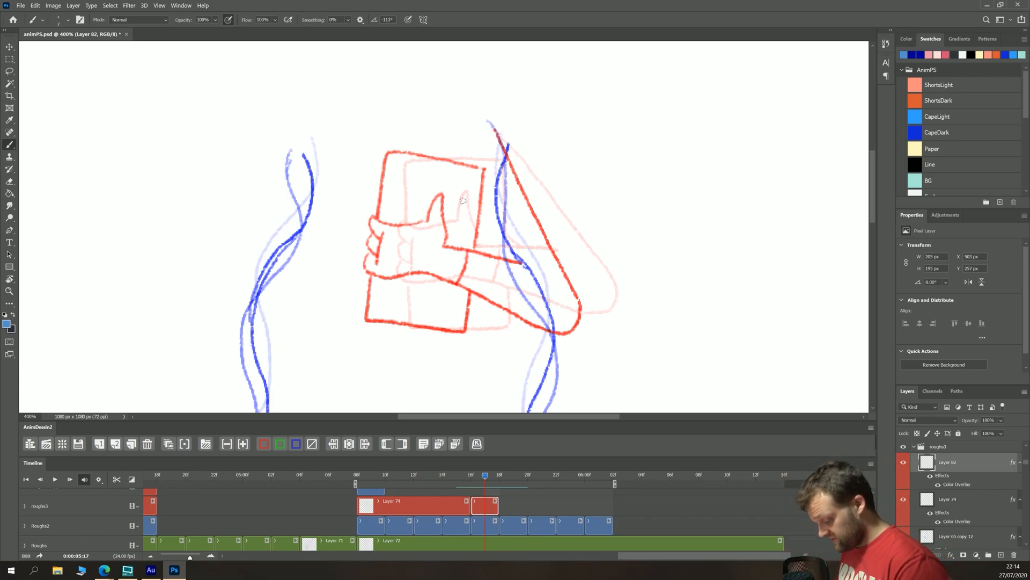
Step: Add three new blank exposures after the Layer 82 arm drawing in roughs3
click(115, 444)
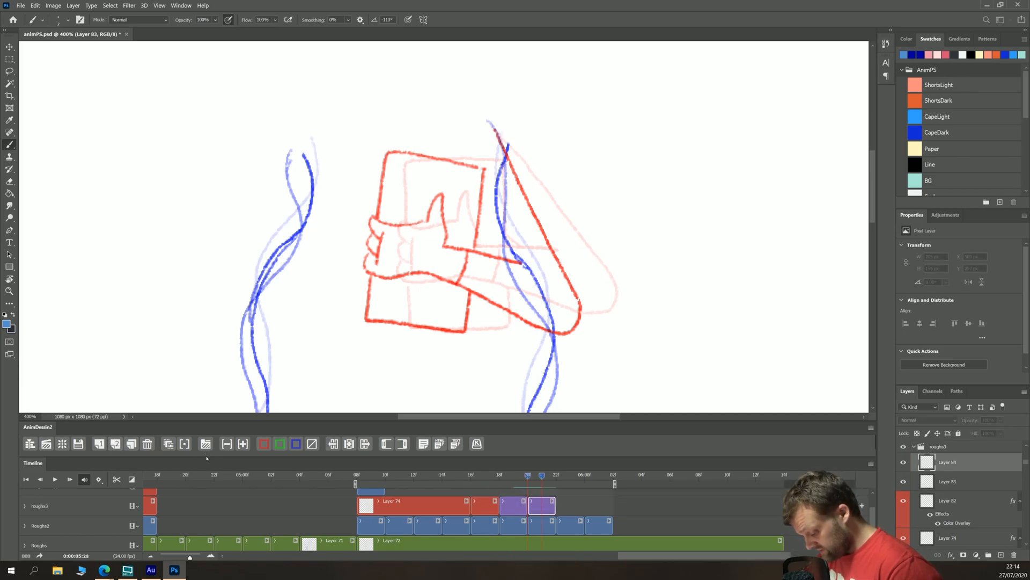
click(115, 443)
click(114, 443)
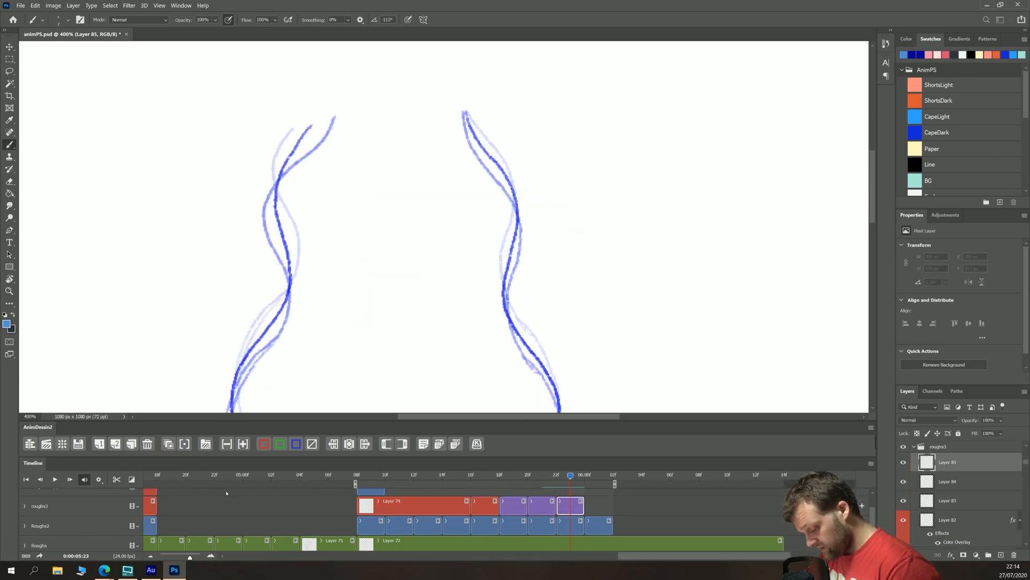
Step: Move the Layer 82 arm drawing after the blank exposures and delete two blanks, leaving one between Layer 74 and Layer 82
drag(486, 506, 601, 508)
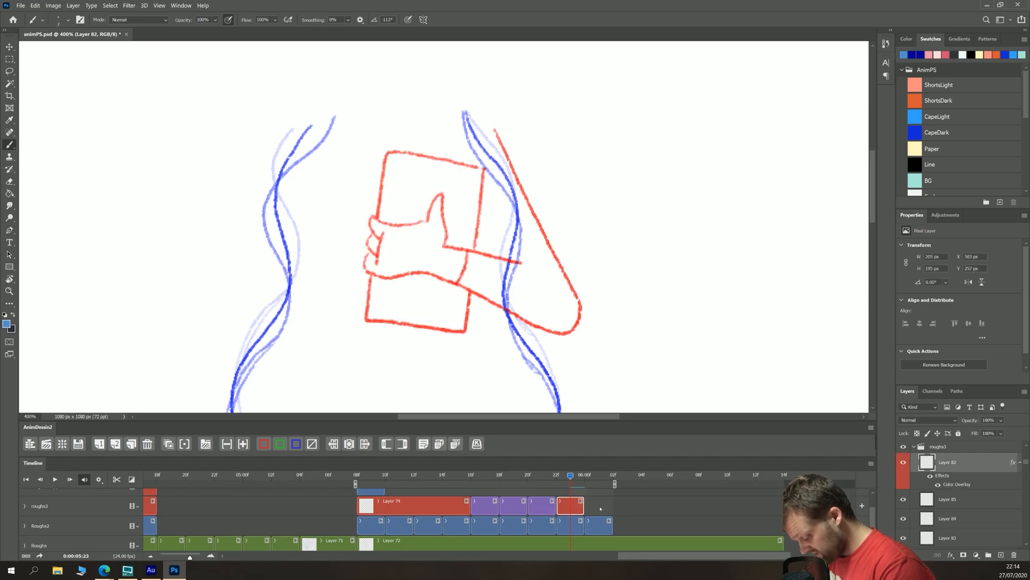
click(515, 488)
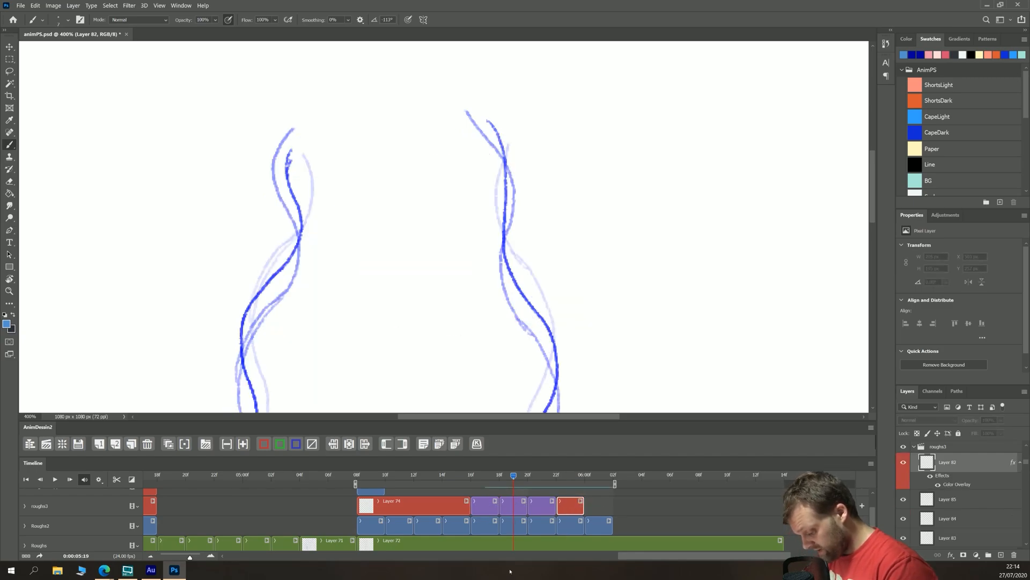
click(540, 505)
key(Delete)
click(487, 504)
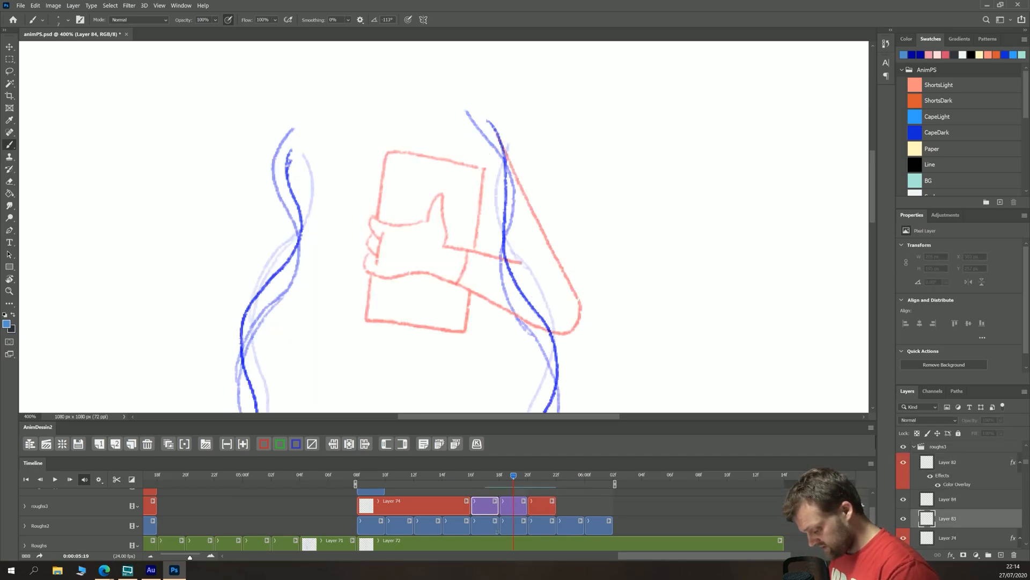
key(Delete)
Step: Go to the remaining blank Layer 84 exposure and give it the red colour overlay, with onion skins showing the neighbouring arm poses
click(485, 488)
click(484, 505)
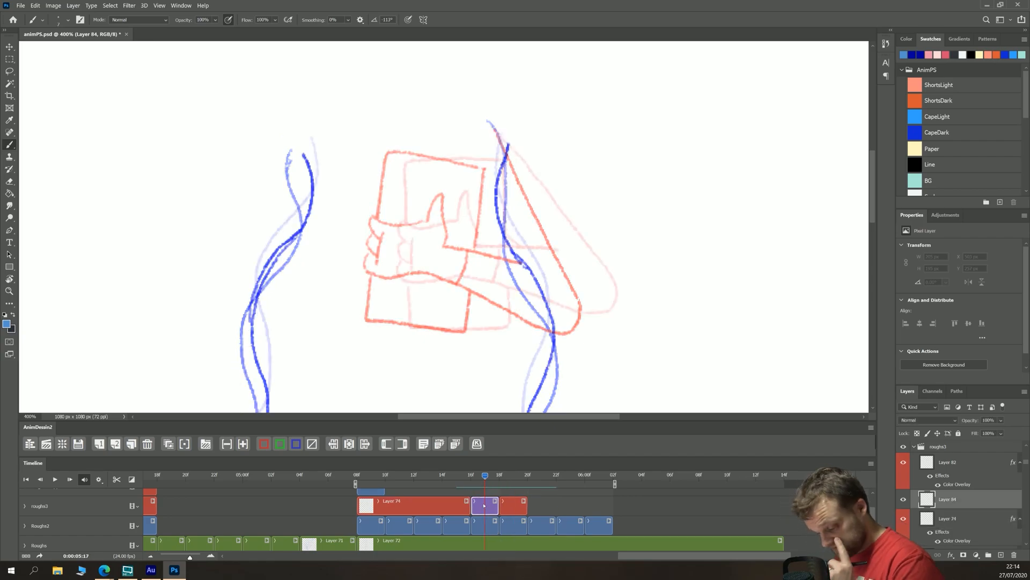
click(206, 443)
click(168, 444)
click(264, 443)
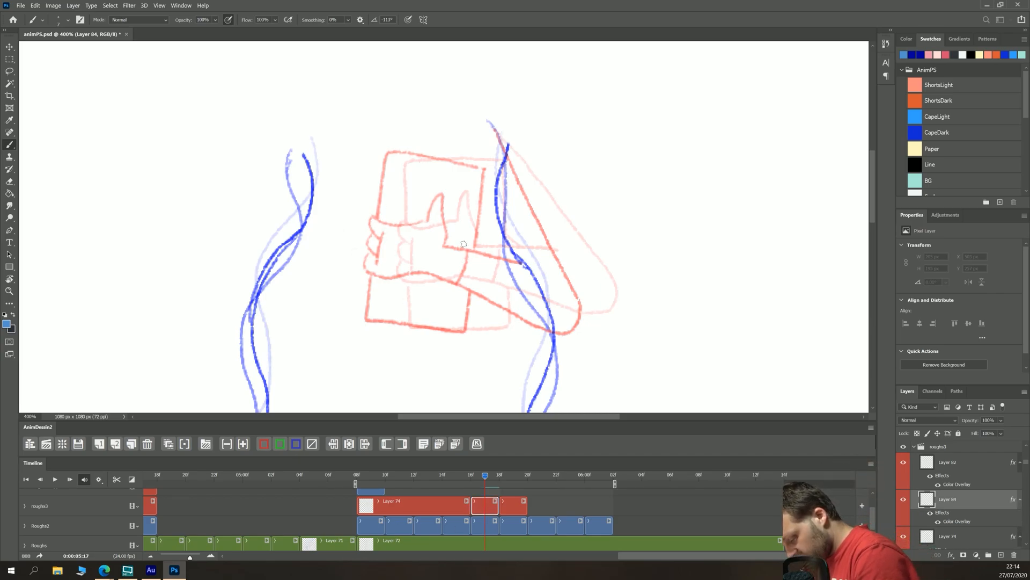
Step: Draw the in-between thumb, fist and fingers on Layer 84, midway between the two onion-skinned hands
drag(447, 217, 465, 244)
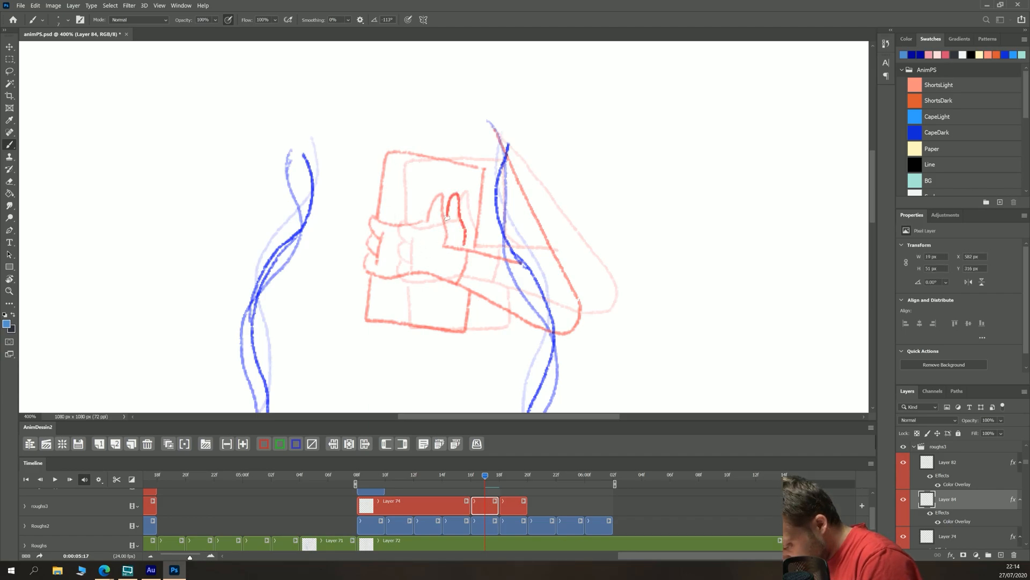
key(ctrl+z)
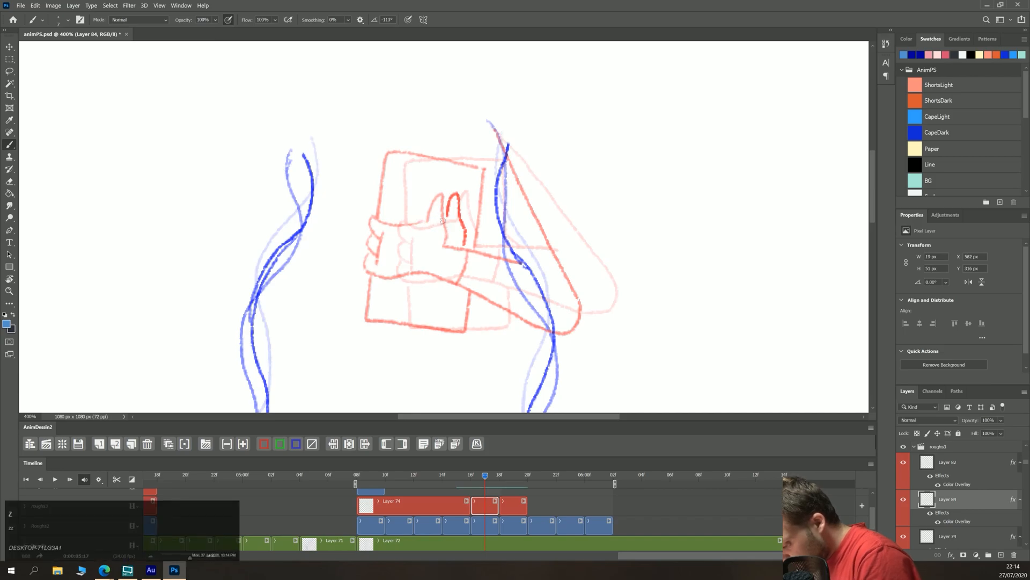
mouse_move(444, 220)
mouse_down()
mouse_move(395, 222)
mouse_move(392, 239)
mouse_up()
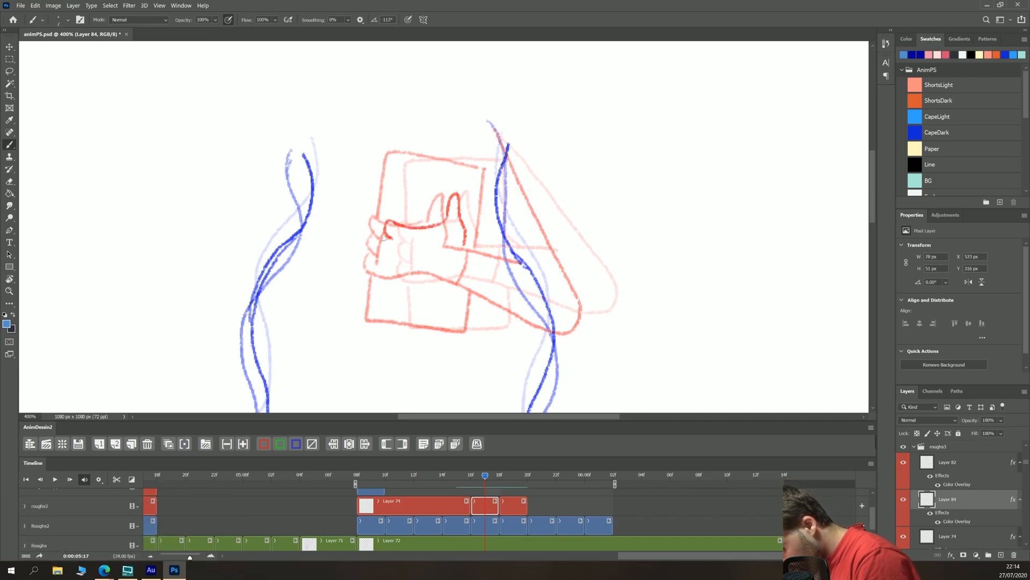
drag(407, 271, 382, 253)
Step: Draw the in-between forearm, cuff and outer upper-arm line with the elbow on Layer 84, between the two onion-skinned arms
mouse_move(465, 280)
mouse_down()
mouse_move(585, 323)
mouse_move(606, 279)
mouse_move(604, 303)
mouse_move(567, 234)
mouse_up()
mouse_move(514, 165)
mouse_down()
mouse_move(498, 131)
mouse_move(601, 282)
mouse_move(604, 305)
mouse_up()
key(ctrl+z)
mouse_move(555, 258)
mouse_down()
mouse_move(463, 248)
mouse_move(482, 254)
mouse_move(476, 283)
mouse_up()
Step: Add the inner finger line and the slightly tilted phone outline behind the hand on Layer 84
drag(396, 232, 395, 261)
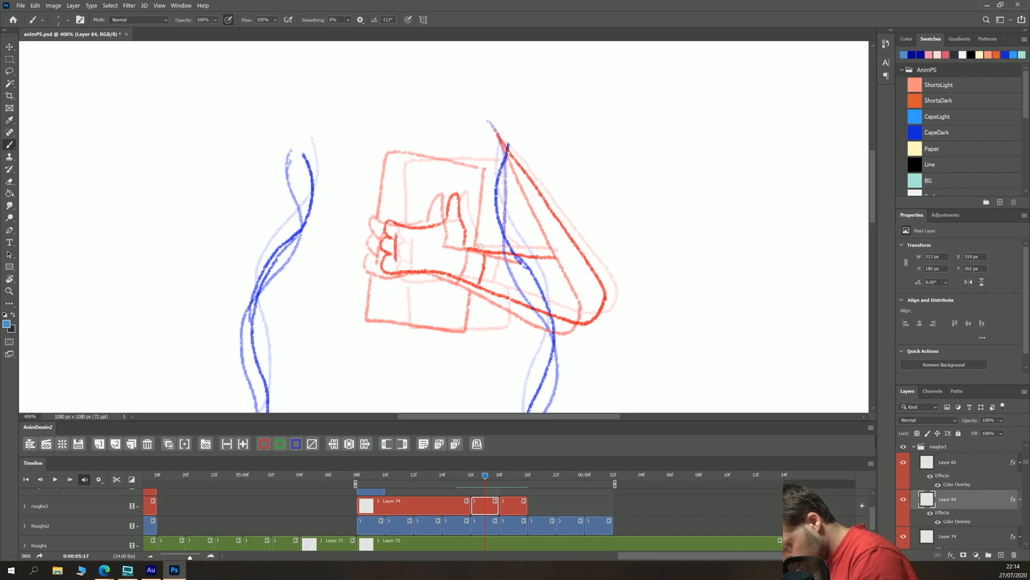
mouse_move(486, 247)
mouse_down()
mouse_move(492, 155)
mouse_move(471, 183)
mouse_move(491, 168)
mouse_move(402, 154)
mouse_move(388, 223)
mouse_up()
mouse_move(385, 268)
mouse_down()
mouse_move(386, 316)
mouse_move(377, 309)
mouse_move(483, 326)
mouse_move(481, 298)
mouse_up()
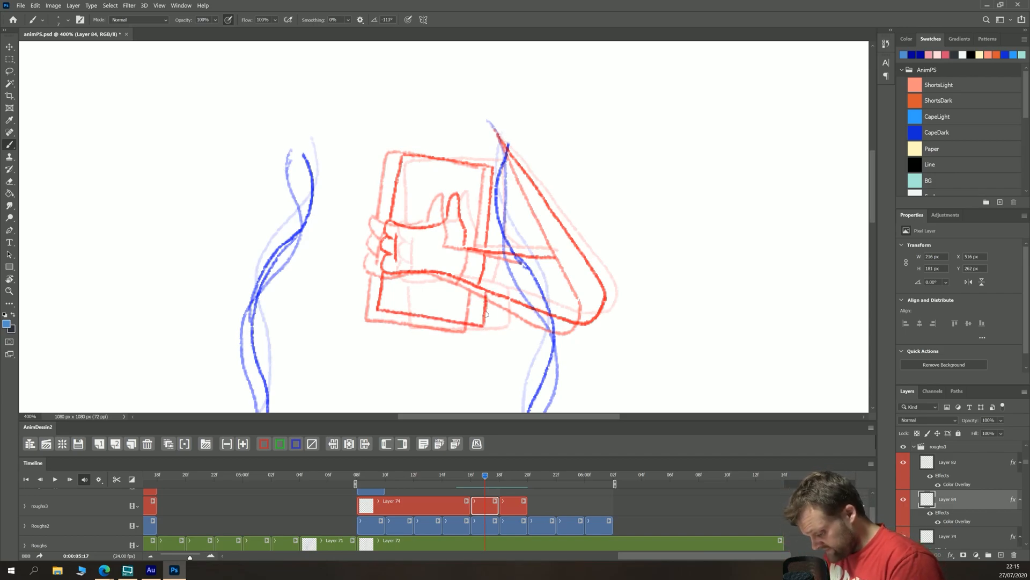
Step: Add a blank exposure after Layer 84 and another after Layer 74, and give the one after Layer 74 the red colour overlay
click(169, 444)
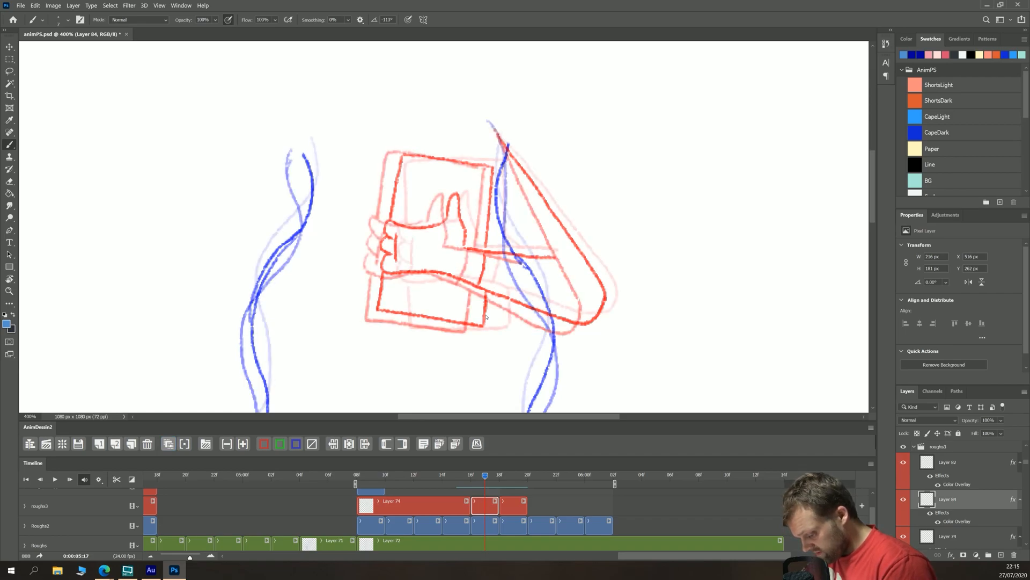
click(115, 443)
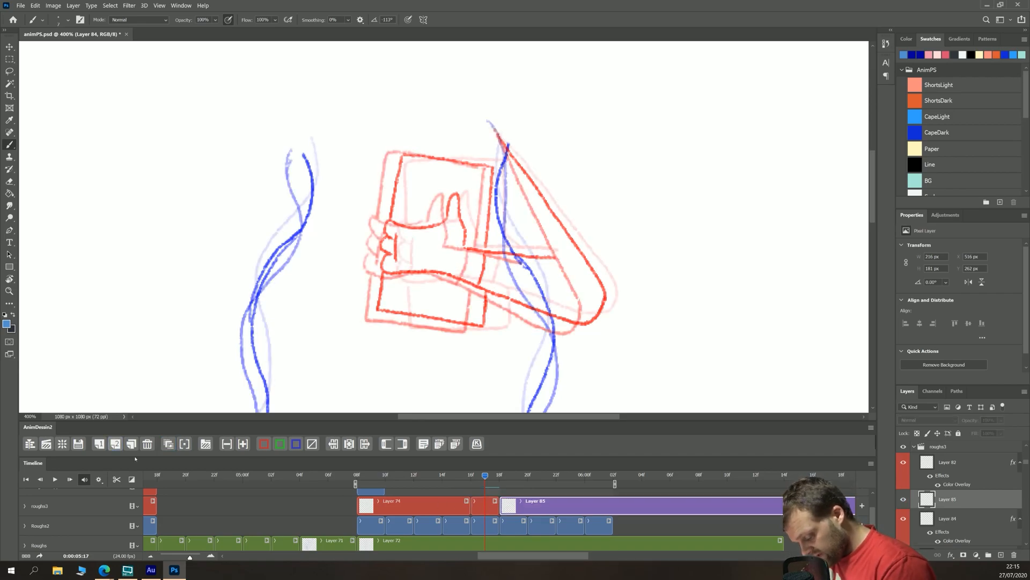
click(471, 476)
click(429, 506)
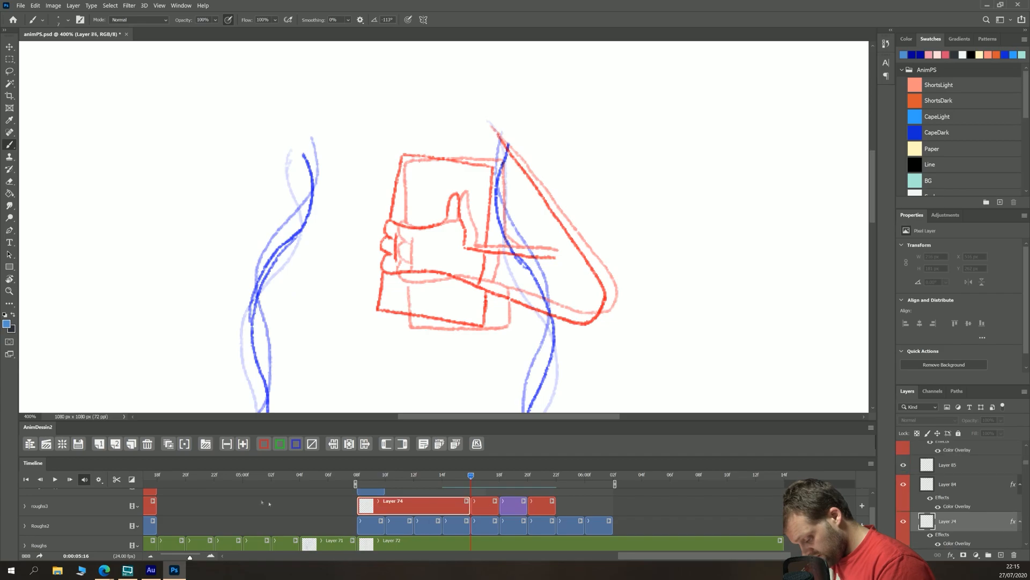
click(115, 443)
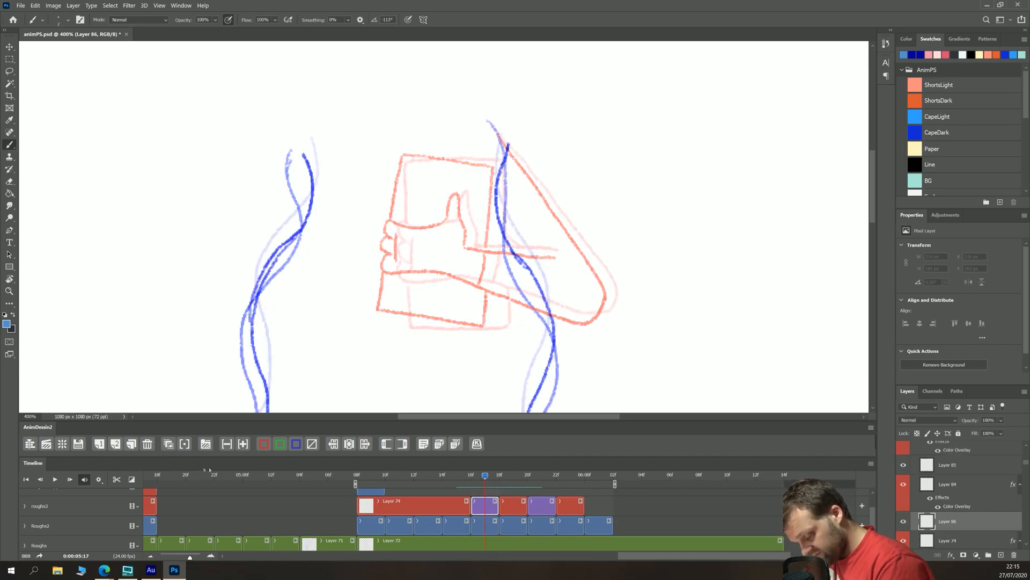
click(263, 444)
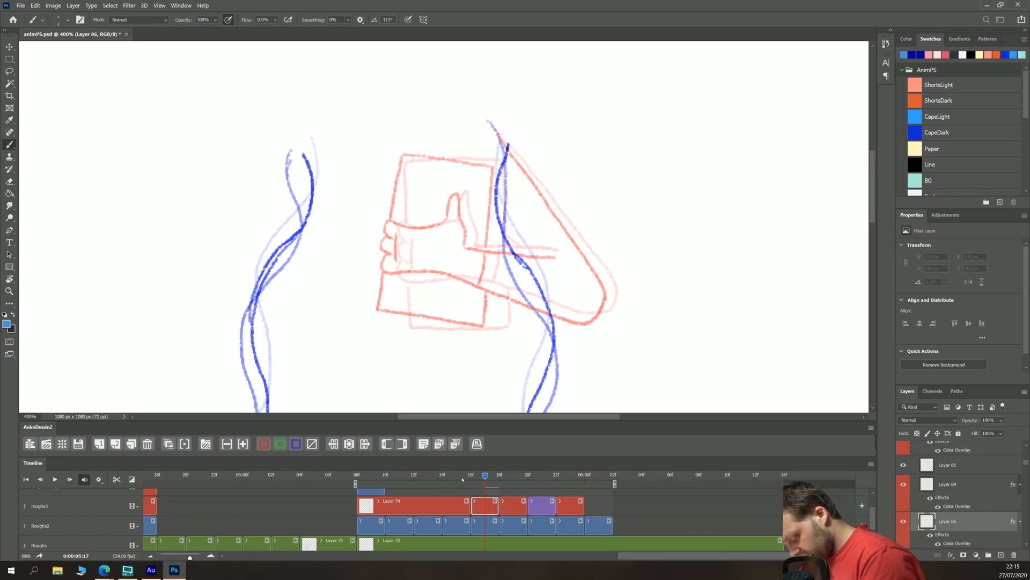
click(462, 478)
click(488, 477)
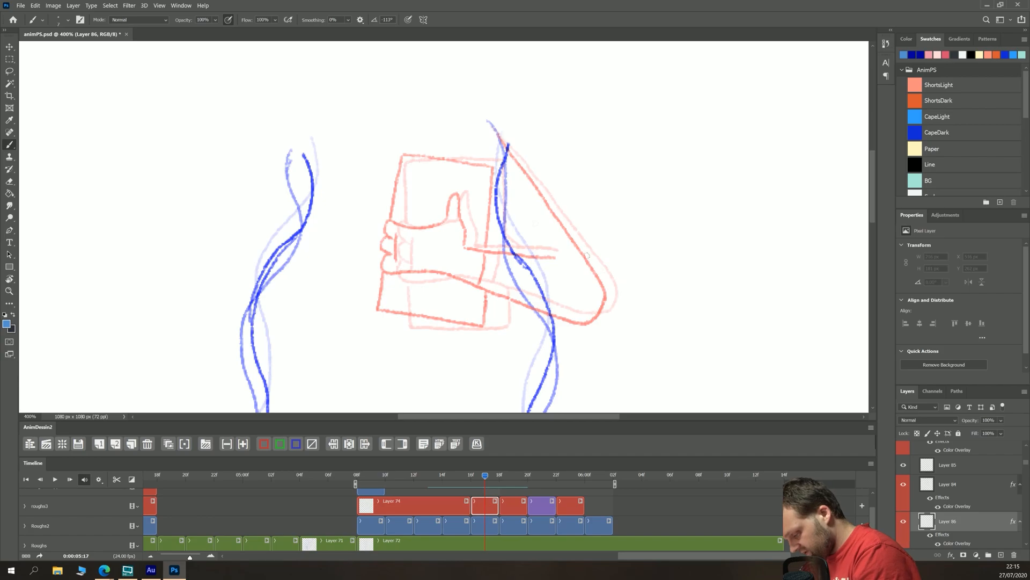
Step: Draw the in-between arm, thumbs-up hand and phone outline on Layer 86, between the onion-skinned Layer 74 and Layer 84 poses
mouse_move(493, 128)
mouse_down()
mouse_move(605, 274)
mouse_move(613, 297)
mouse_move(600, 321)
mouse_up()
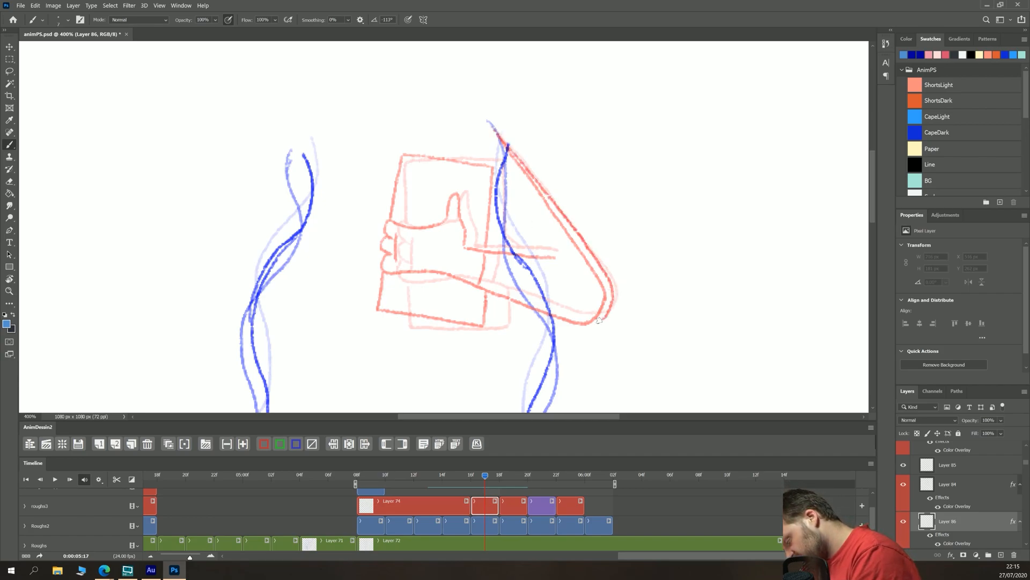
mouse_move(561, 252)
mouse_down()
mouse_move(471, 247)
mouse_move(463, 191)
mouse_move(456, 219)
mouse_move(401, 219)
mouse_move(394, 229)
mouse_move(396, 273)
mouse_move(476, 278)
mouse_move(604, 317)
mouse_up()
drag(492, 251, 487, 279)
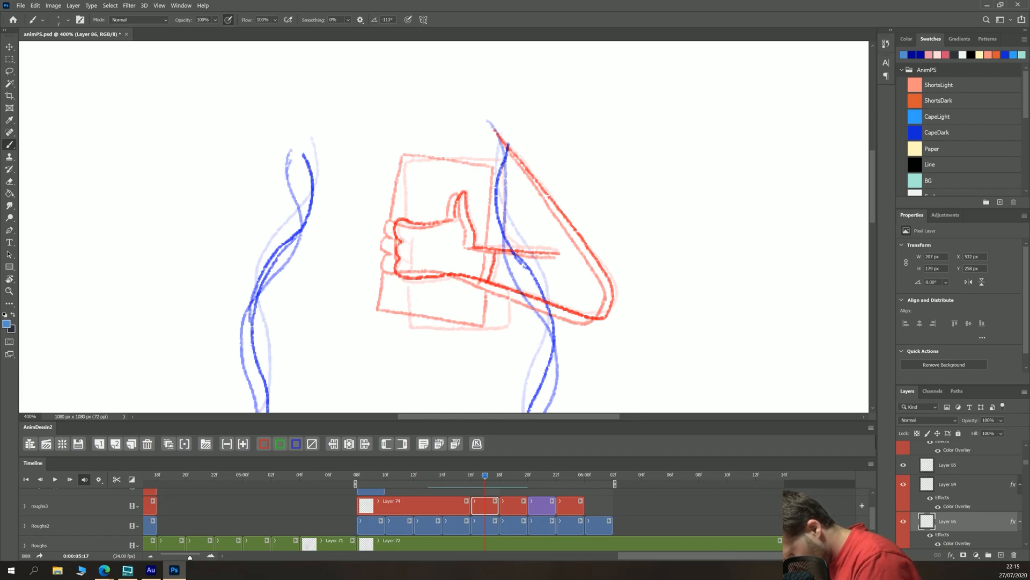
drag(407, 239, 407, 268)
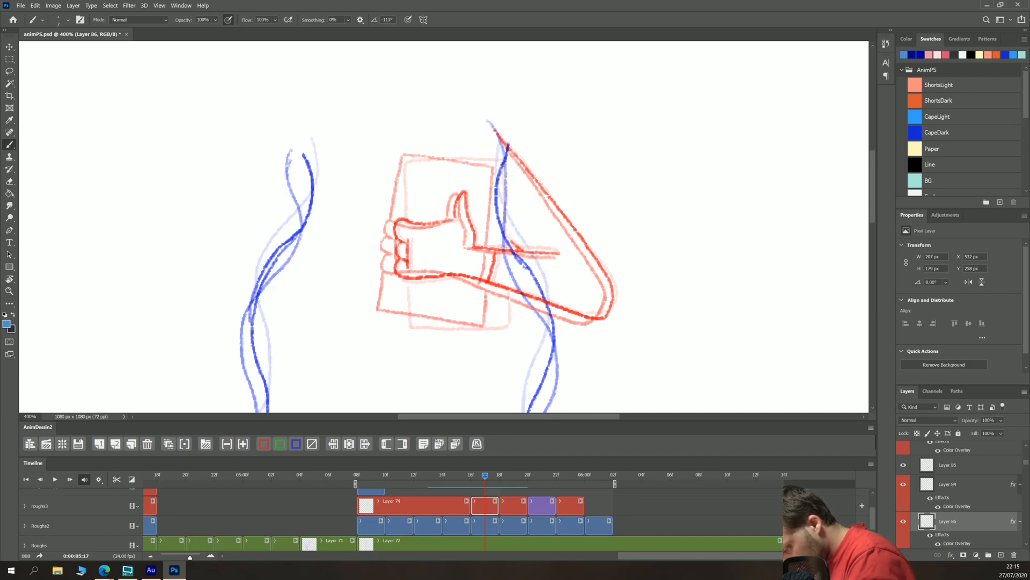
mouse_move(502, 248)
mouse_down()
mouse_move(500, 159)
mouse_move(407, 158)
mouse_move(415, 154)
mouse_move(406, 217)
mouse_up()
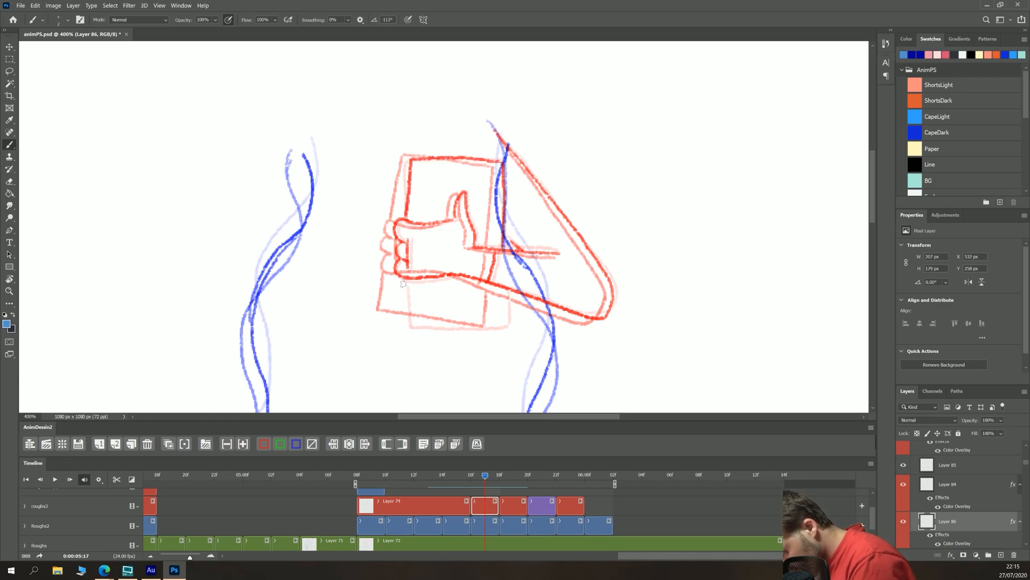
mouse_move(405, 288)
mouse_down()
mouse_move(404, 320)
mouse_move(494, 325)
mouse_move(490, 304)
mouse_move(499, 326)
mouse_move(503, 288)
mouse_up()
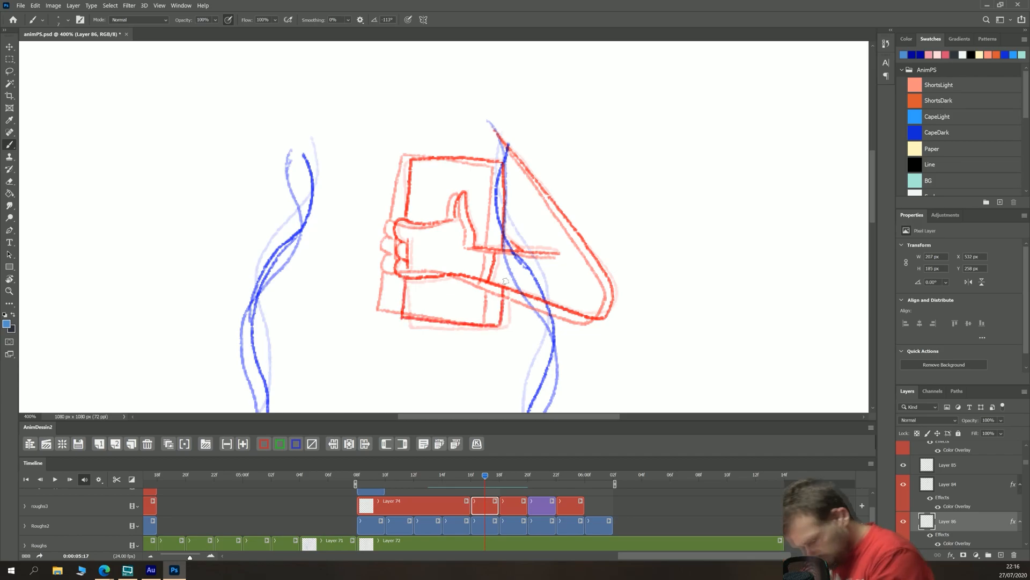
Step: Draw the in-between arm and thumbs-up hand with its inner finger line on Layer 85, keeping close to the onion-skinned Layer 82 pose
click(542, 506)
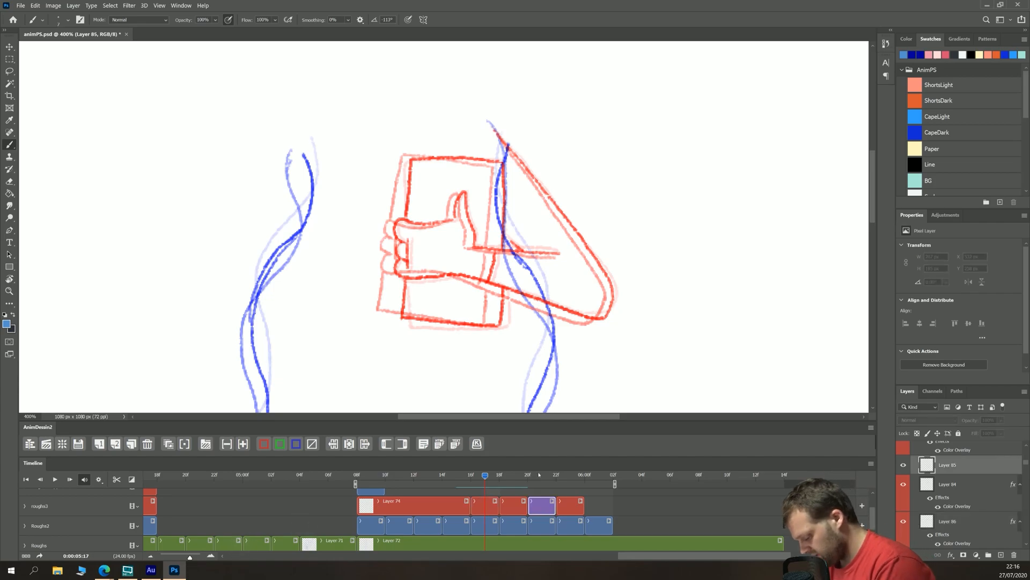
click(543, 476)
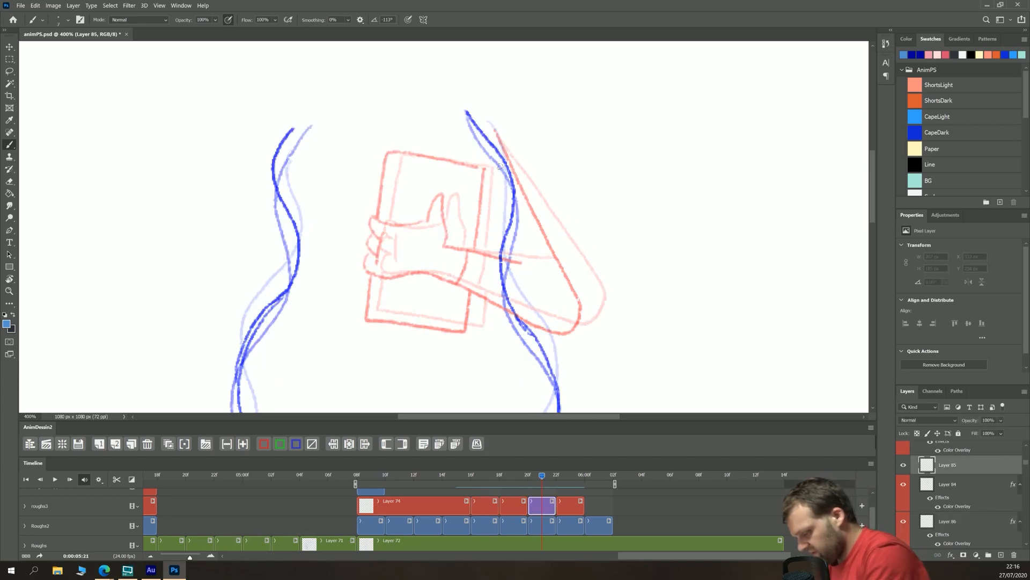
mouse_move(497, 133)
mouse_down()
mouse_move(565, 257)
mouse_move(586, 320)
mouse_move(553, 326)
mouse_move(495, 302)
mouse_move(462, 279)
mouse_move(473, 251)
mouse_move(530, 262)
mouse_move(475, 250)
mouse_up()
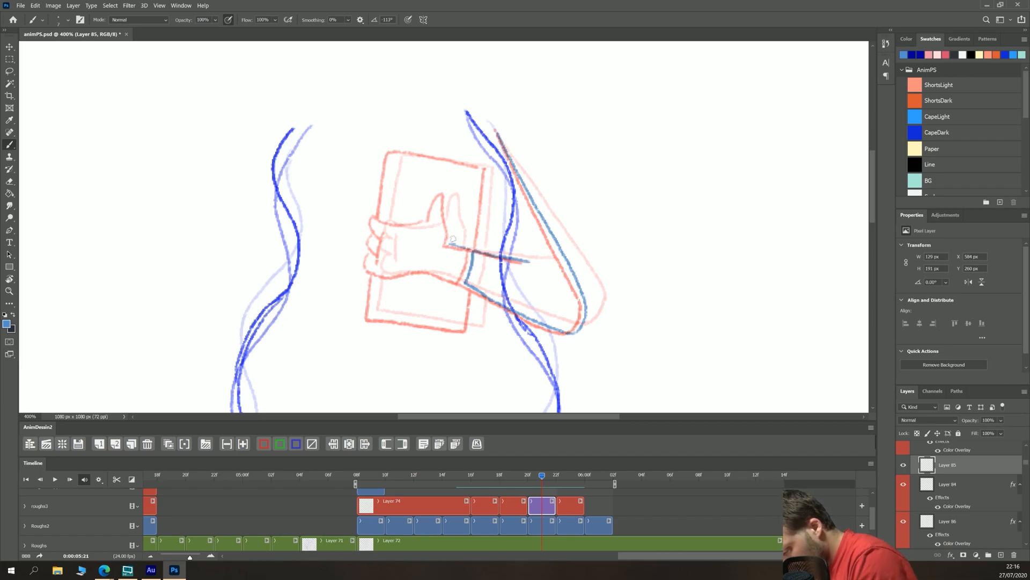
mouse_move(449, 234)
mouse_down()
mouse_move(441, 194)
mouse_move(430, 223)
mouse_move(375, 221)
mouse_move(393, 238)
mouse_move(373, 235)
mouse_move(370, 261)
mouse_move(377, 272)
mouse_move(436, 278)
mouse_move(463, 260)
mouse_up()
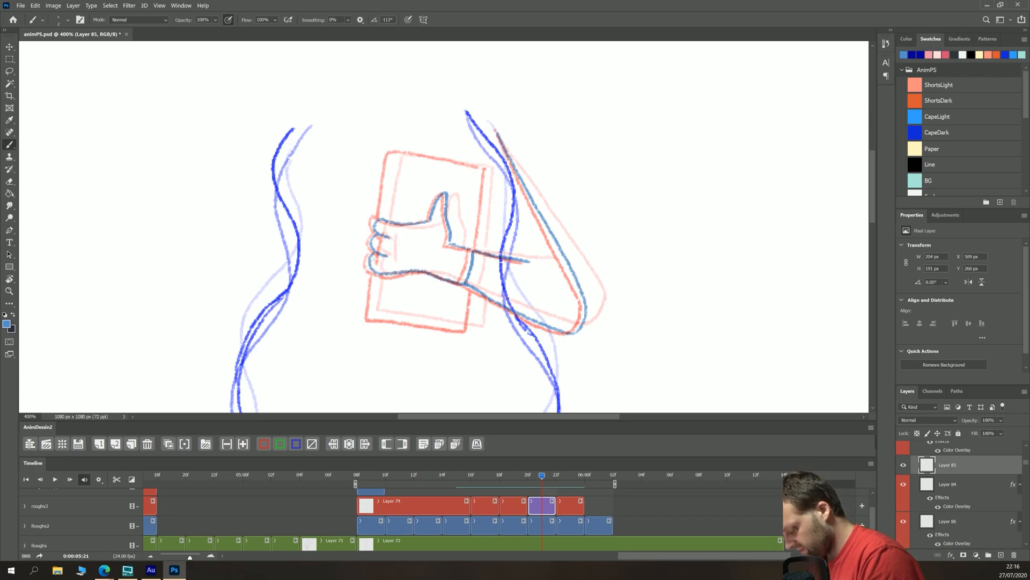
drag(394, 234, 384, 263)
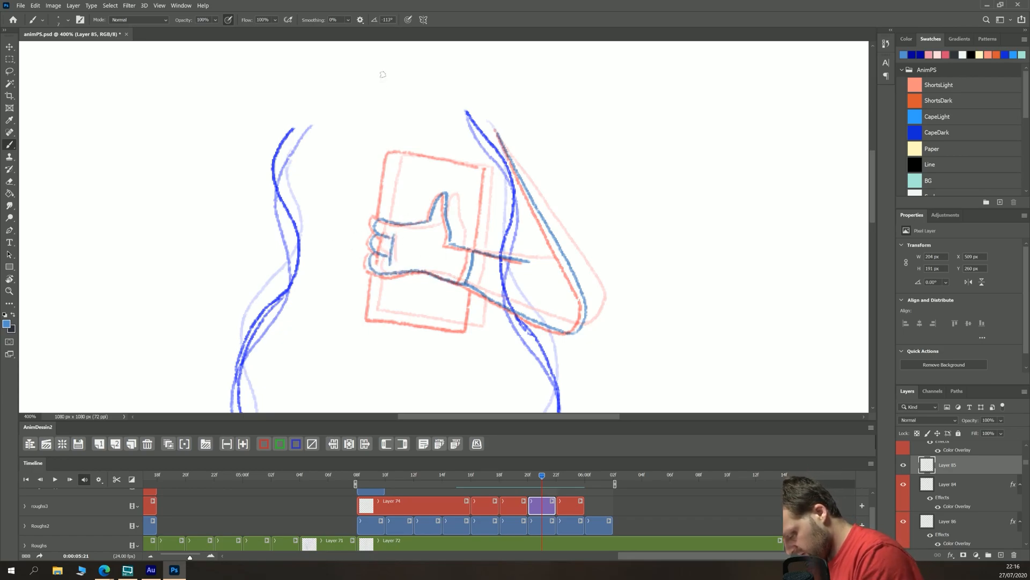
key(ctrl+z)
key(ctrl+z)
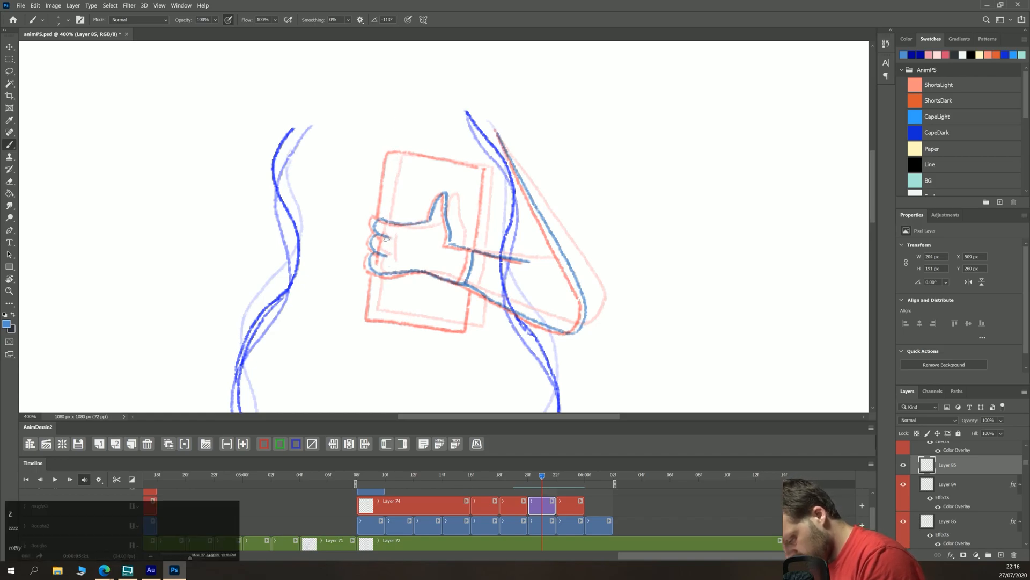
drag(396, 235, 397, 259)
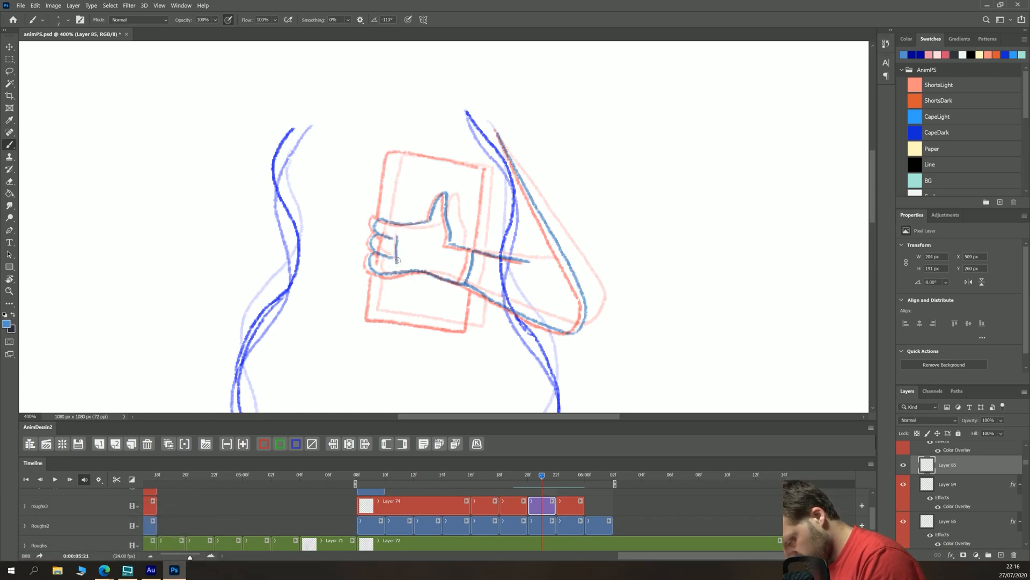
Step: Draw the tilted phone outline around the hand on Layer 85 and give the layer the red colour overlay
mouse_move(476, 250)
mouse_down()
mouse_move(489, 165)
mouse_move(391, 155)
mouse_move(379, 227)
mouse_up()
mouse_move(376, 271)
mouse_down()
mouse_move(371, 314)
mouse_move(389, 320)
mouse_move(460, 328)
mouse_move(472, 289)
mouse_up()
click(263, 444)
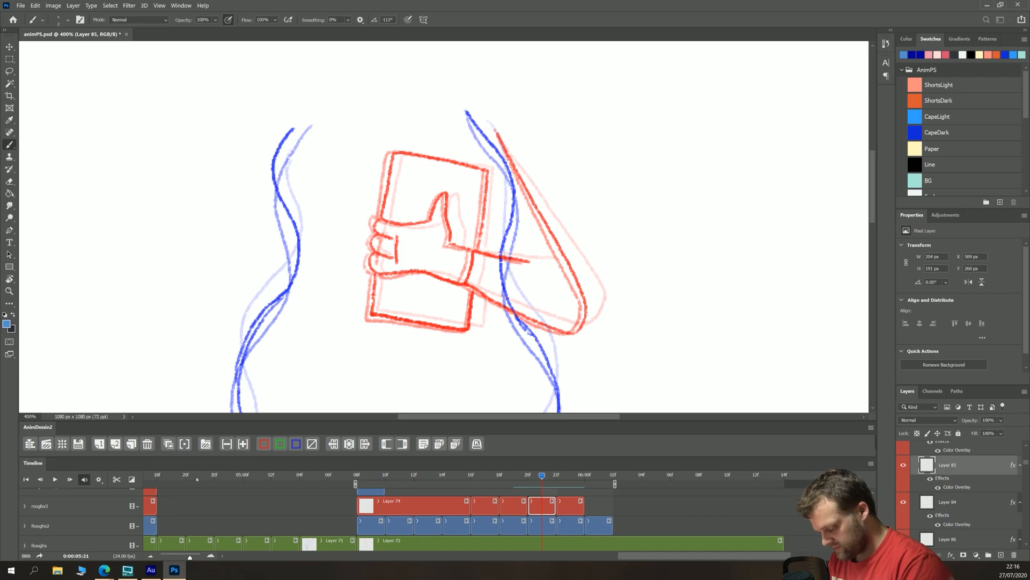
Step: Turn off onion skins and step forward to the frames past the end of the arm drawings
click(169, 444)
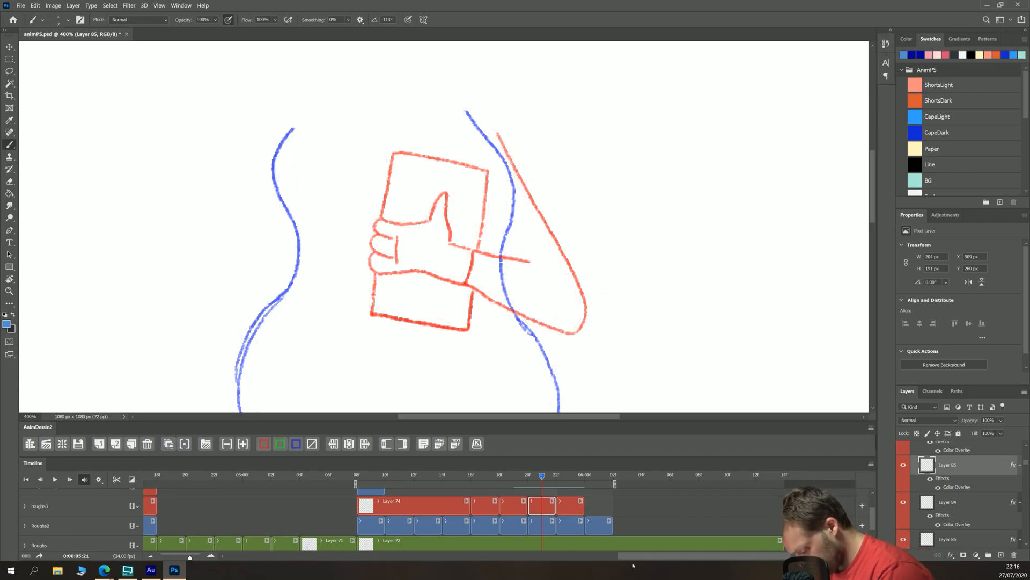
key(Right)
key(Right)
key(Right)
key(Right)
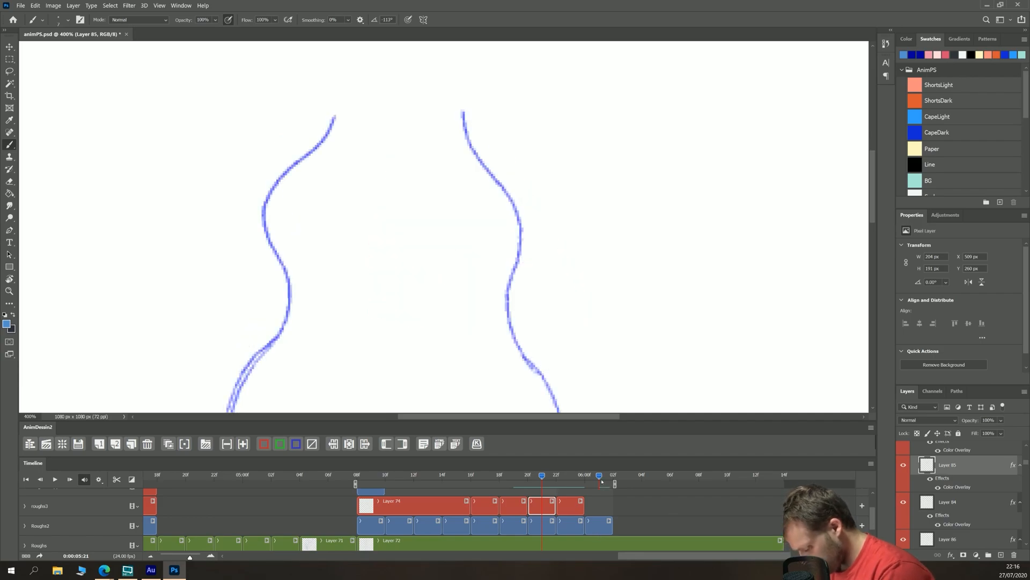
Step: Extend the Layer 82 arm exposure well past the end of the Roughs2 cape exposures and play back the animation
click(564, 512)
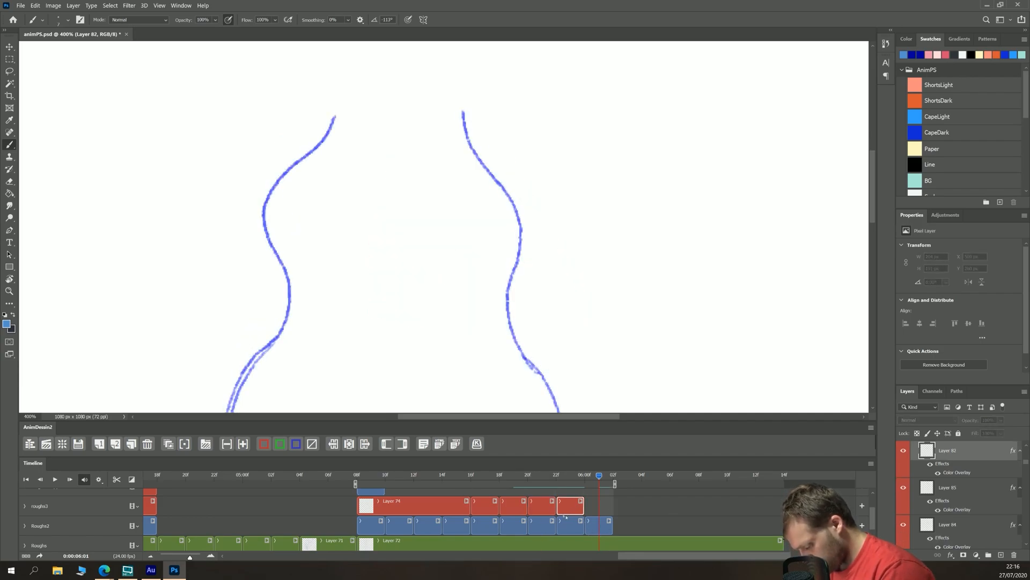
key(Left)
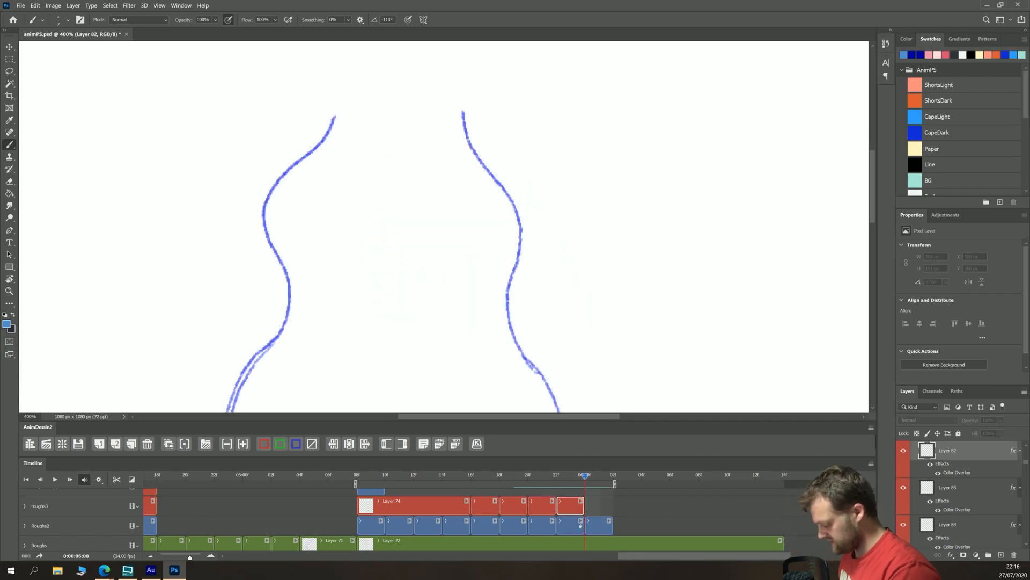
key(space)
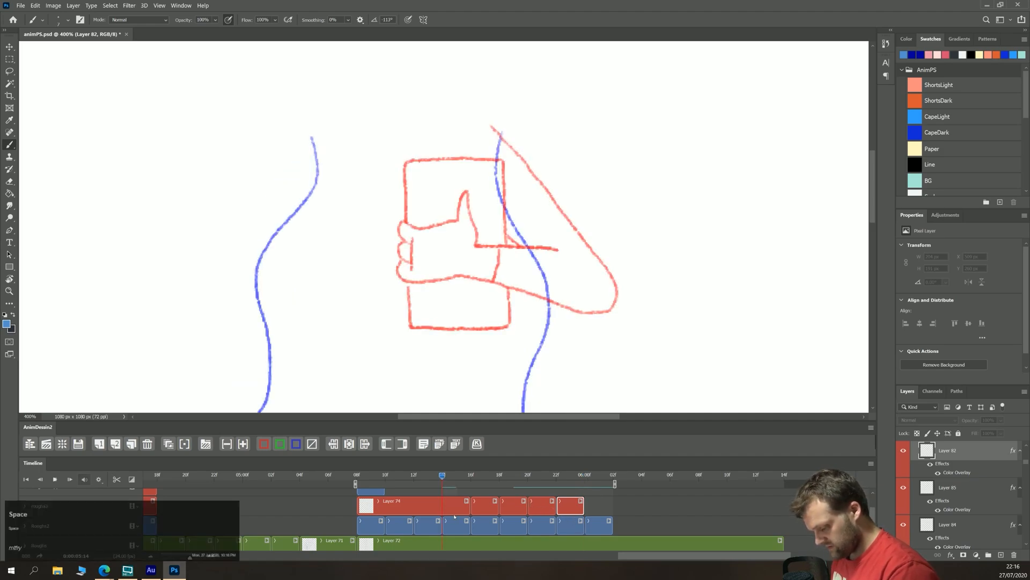
key(space)
drag(614, 483, 769, 485)
key(space)
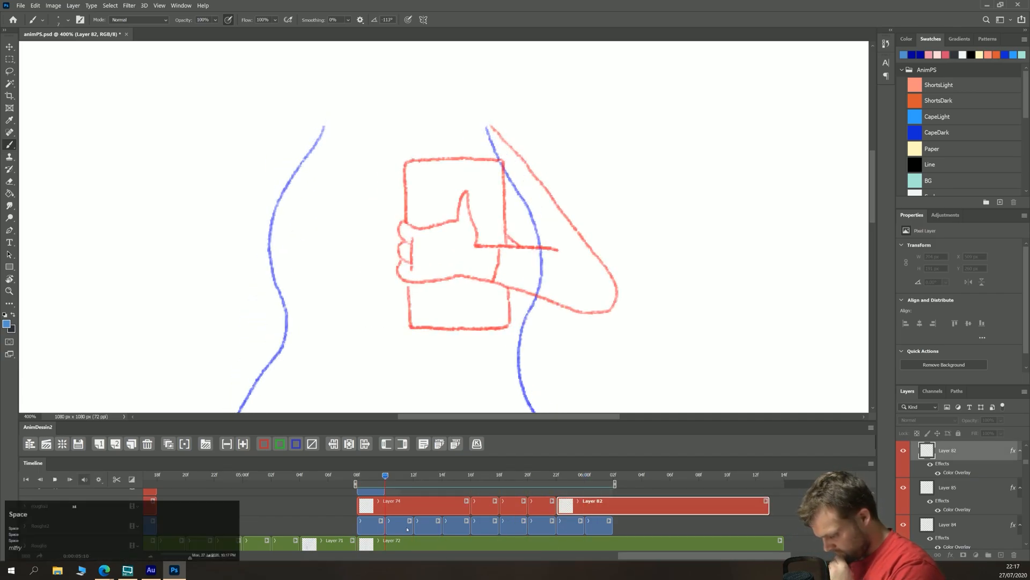
Step: Stop playback, return to the Layer 85 arm drawing in roughs3 and erase the vertical inner finger line from its hand
key(space)
click(514, 476)
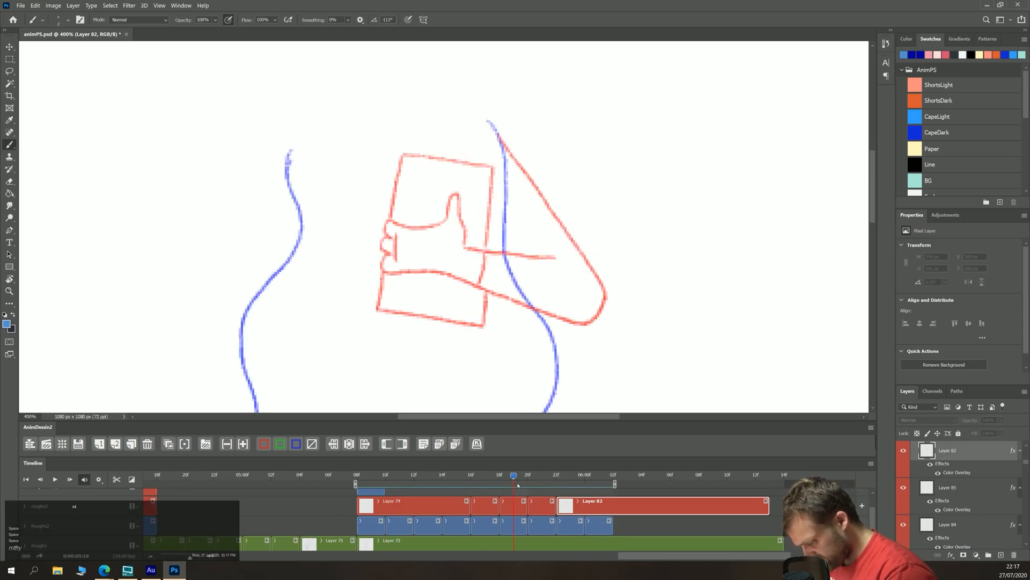
click(542, 482)
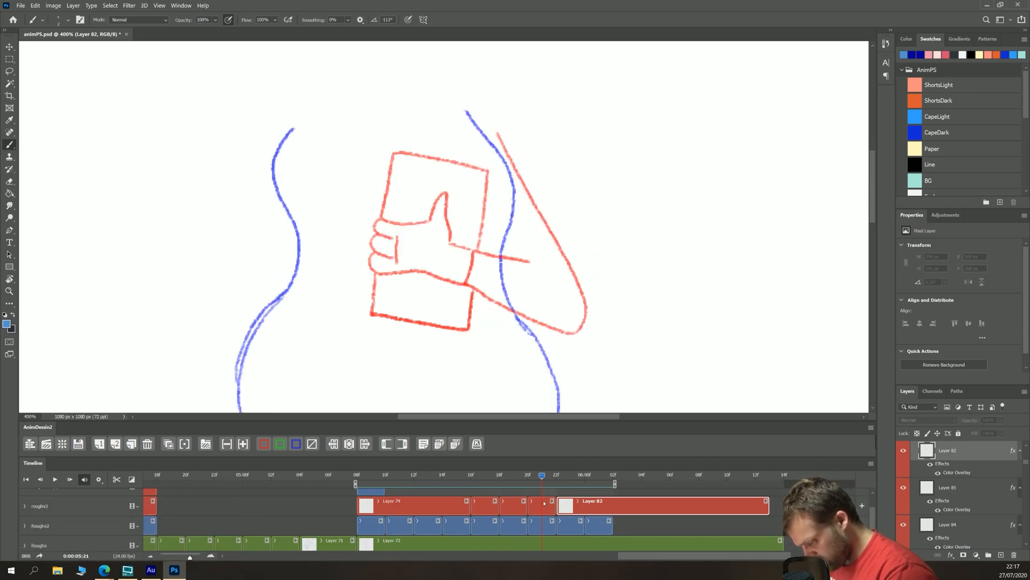
click(540, 506)
key(e)
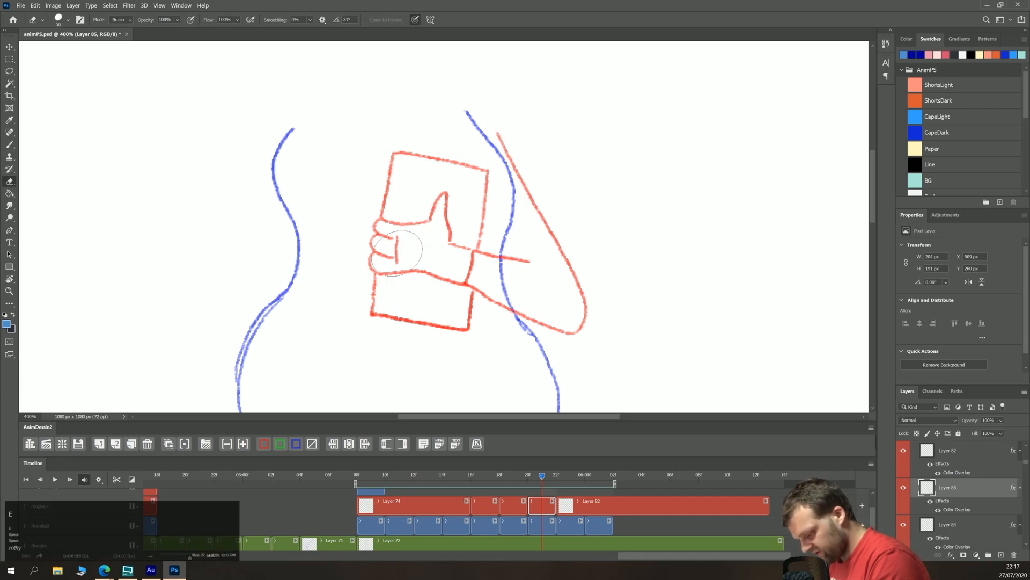
click(567, 489)
click(539, 481)
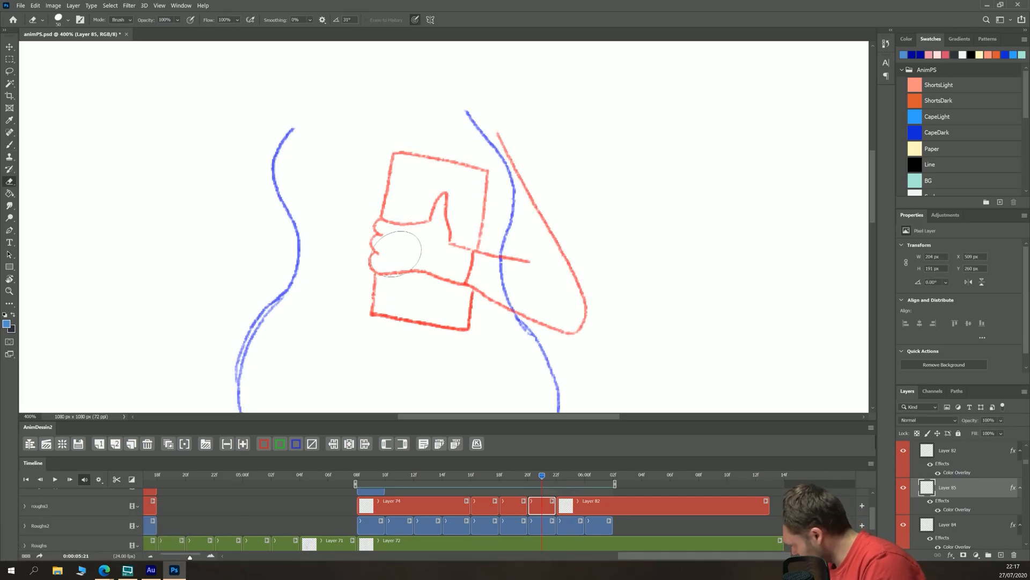
Step: Redraw the inner finger line closer to the fingertips on Layer 85 with onion skins on, comparing it with the neighbouring frames
key(b)
click(169, 445)
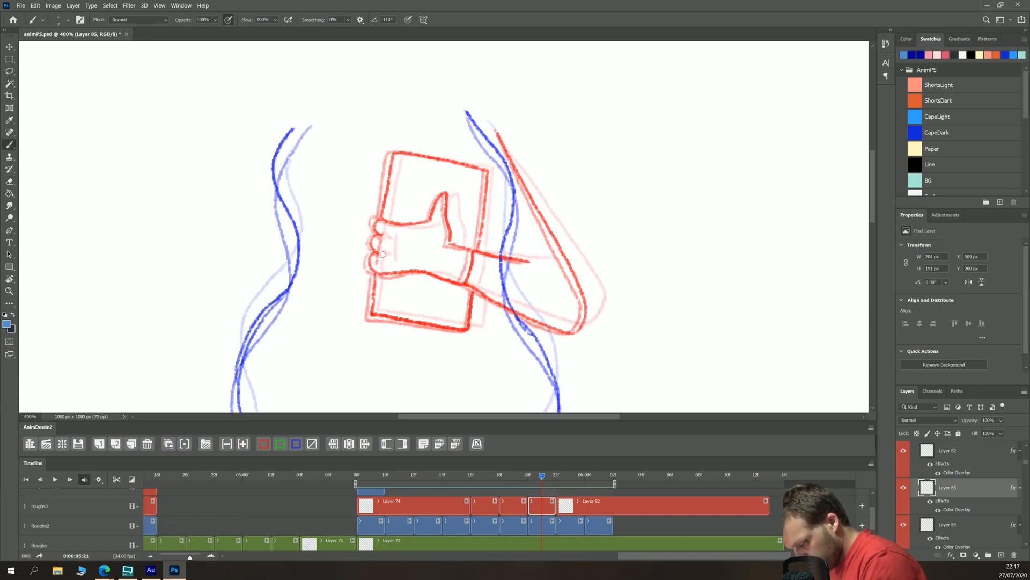
key(Right)
key(Right)
key(Left)
key(Left)
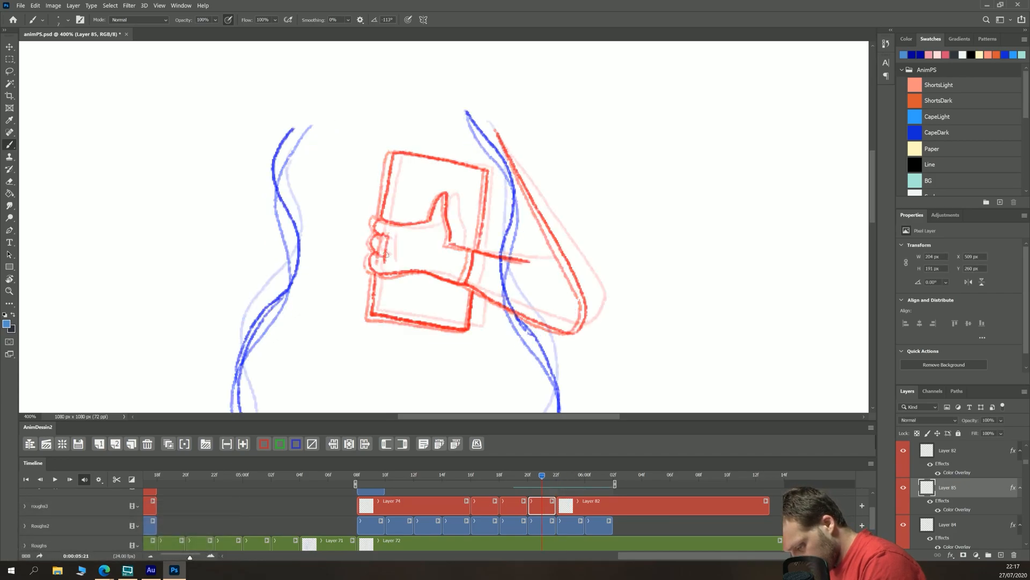
Step: Turn off onion skins and play back the animation at 100% zoom to check the arm and cape motion
key(space)
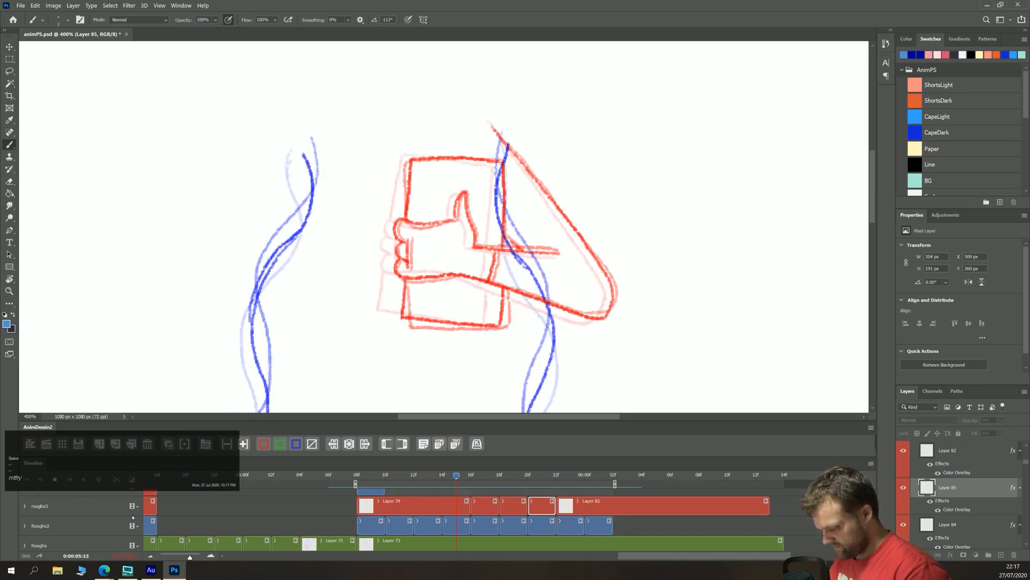
key(space)
click(169, 444)
key(ctrl+minus)
key(ctrl+minus)
key(ctrl+minus)
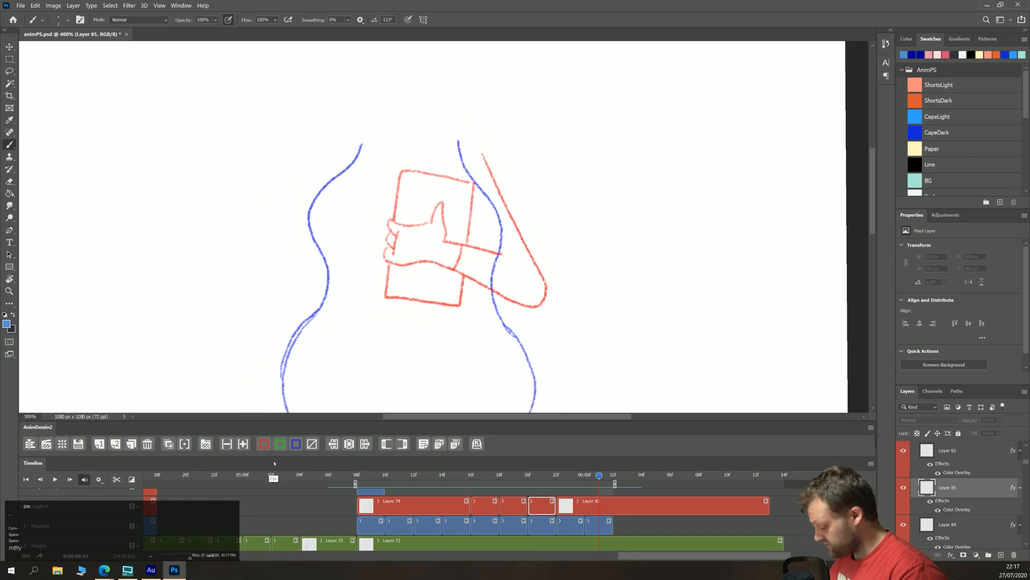
key(space)
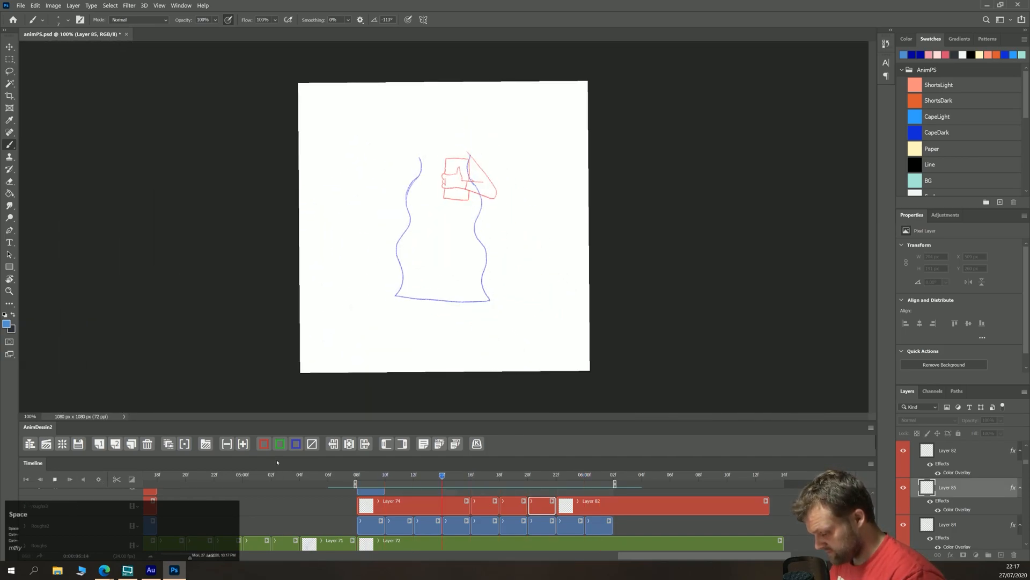
key(space)
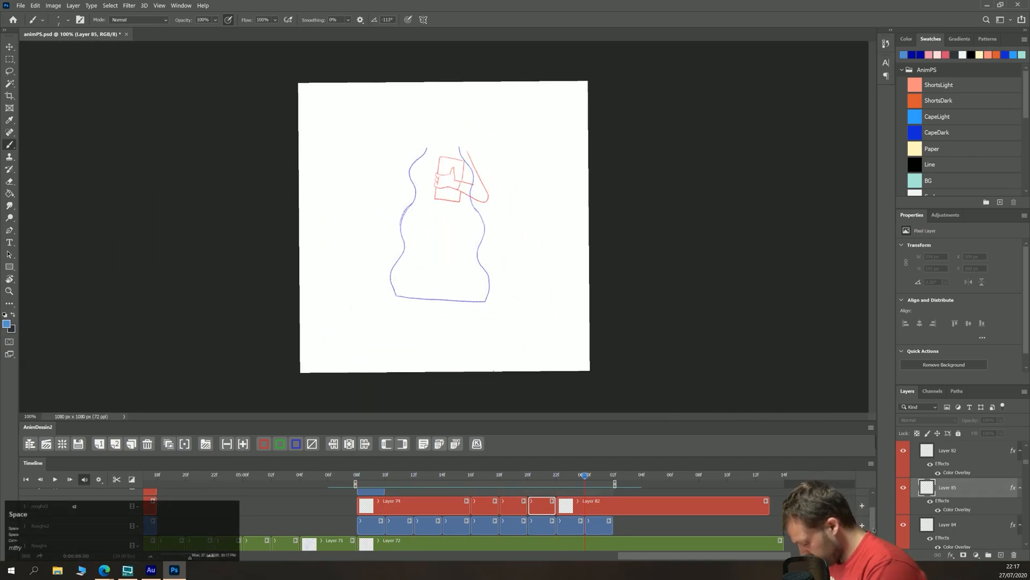
Step: Duplicate all the Roughs2 cape exposures so the cape cycle repeats after the existing drawings
scroll(873, 528, down, 2)
scroll(873, 525, up, 1)
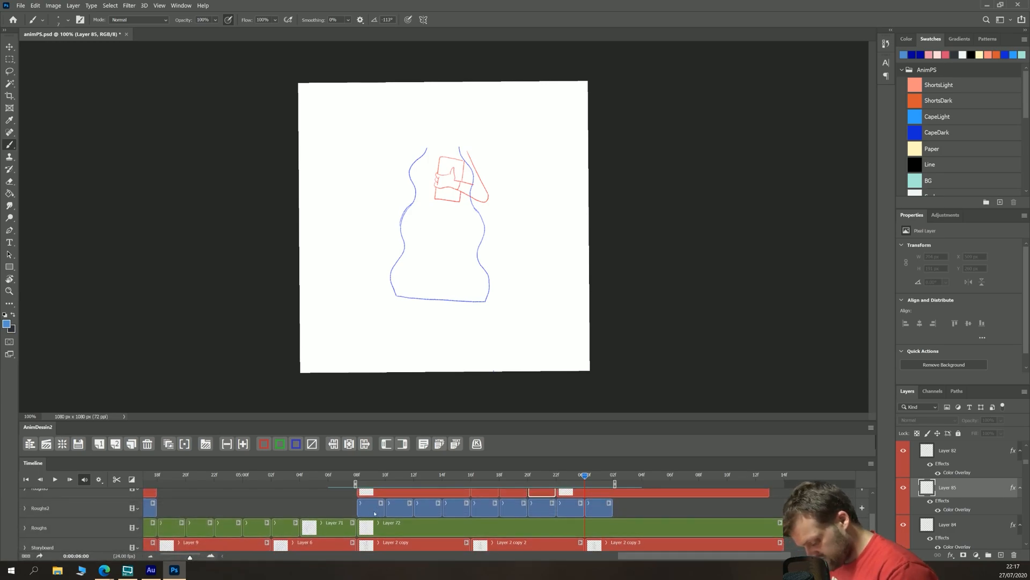
click(374, 514)
shift+click(597, 512)
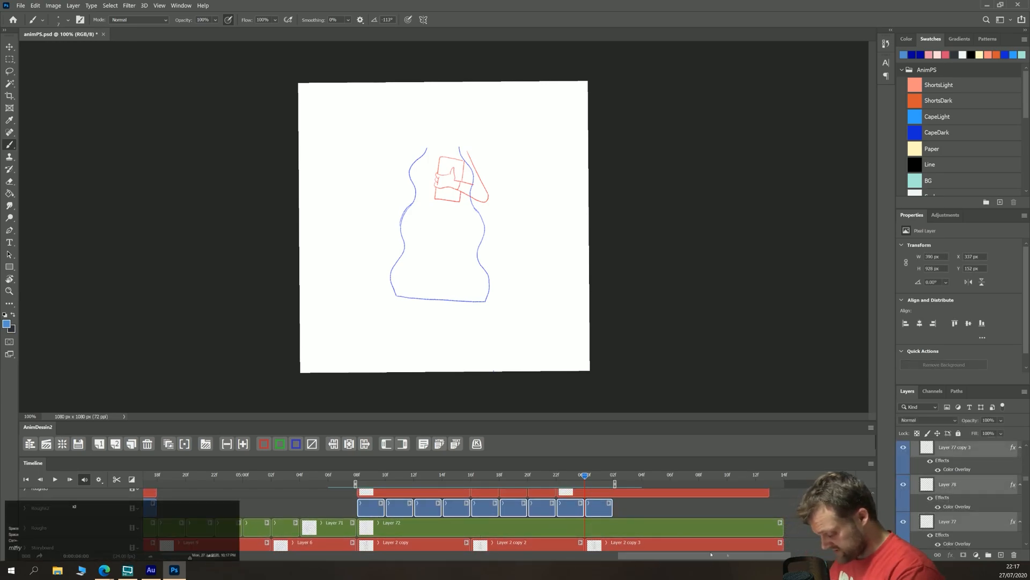
click(131, 444)
drag(731, 558, 751, 559)
Step: Remove the surplus cape copies past the end of the Roughs track and extend the Layer 82 arm exposure to that same end
click(742, 526)
click(691, 476)
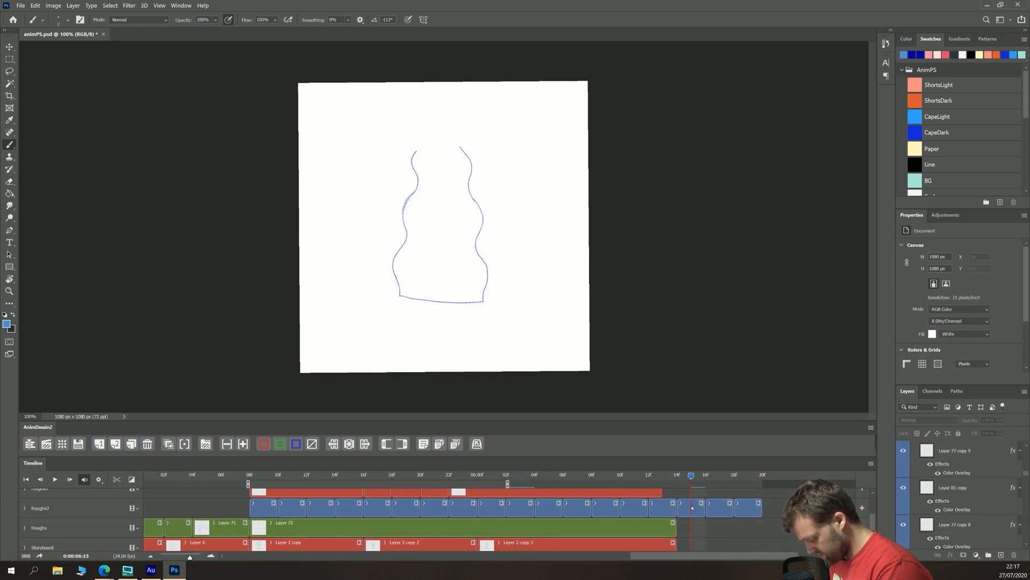
click(663, 507)
drag(643, 555, 613, 554)
key(ctrl+shift+alt+n)
key(ctrl+v)
scroll(382, 505, up, 2)
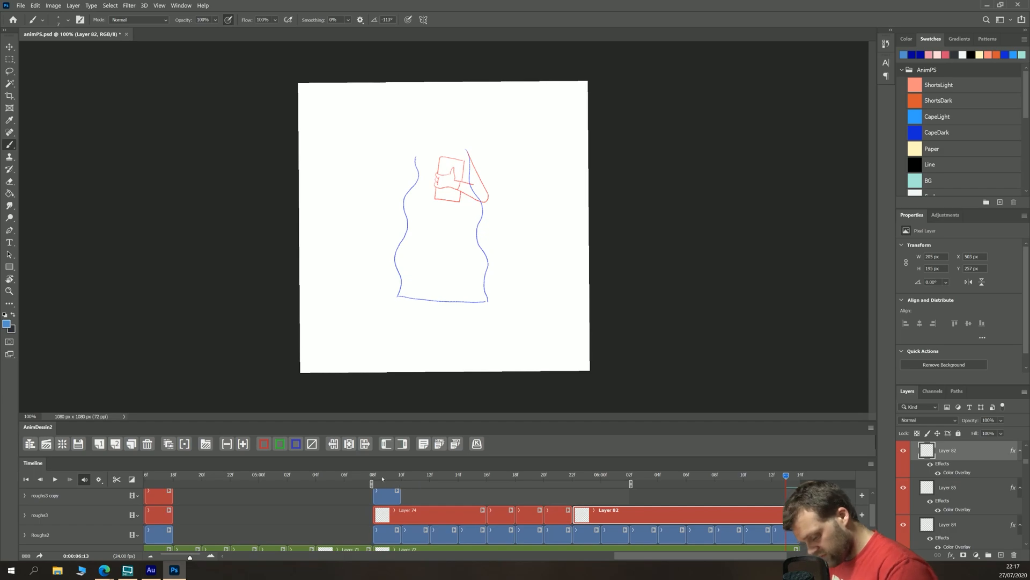
Step: Play back the animation and examine the Layer 75 drawing in the roughs3 copy group at 400% zoom
key(space)
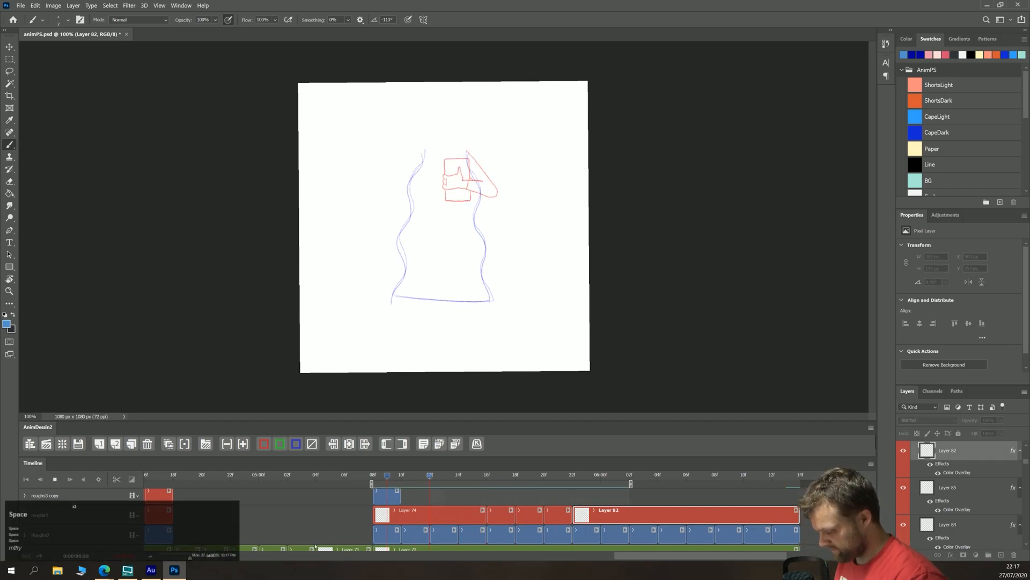
key(space)
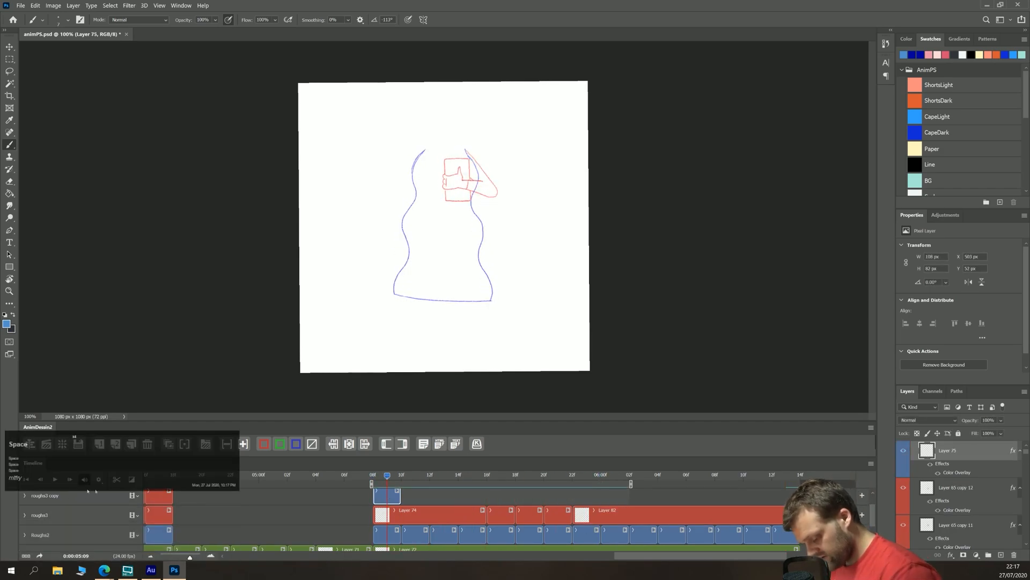
click(56, 504)
click(904, 449)
key(ctrl+plus)
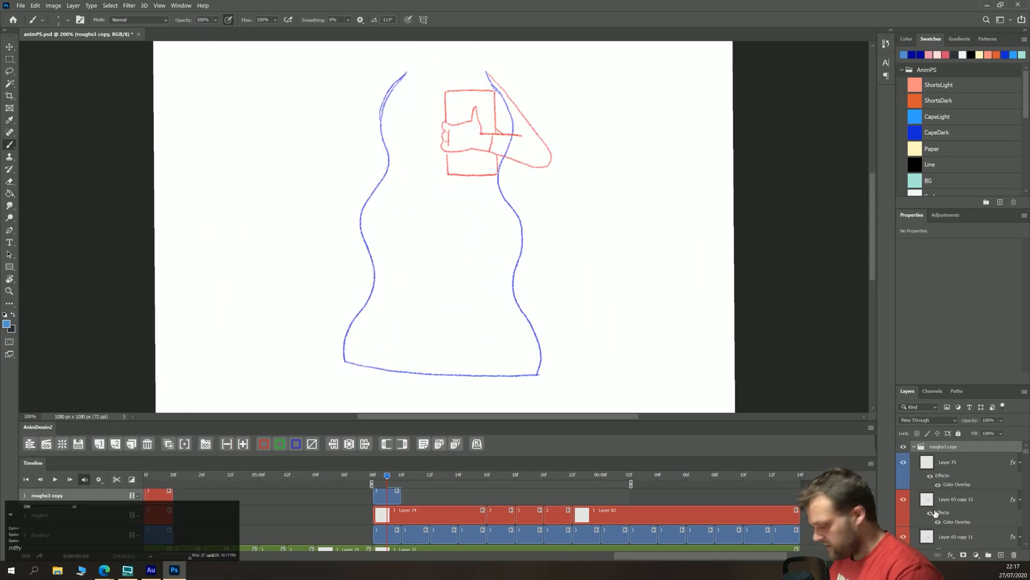
key(ctrl+plus)
key(ctrl+plus)
scroll(354, 220, up, 5)
scroll(353, 221, up, 5)
scroll(345, 232, down, 1)
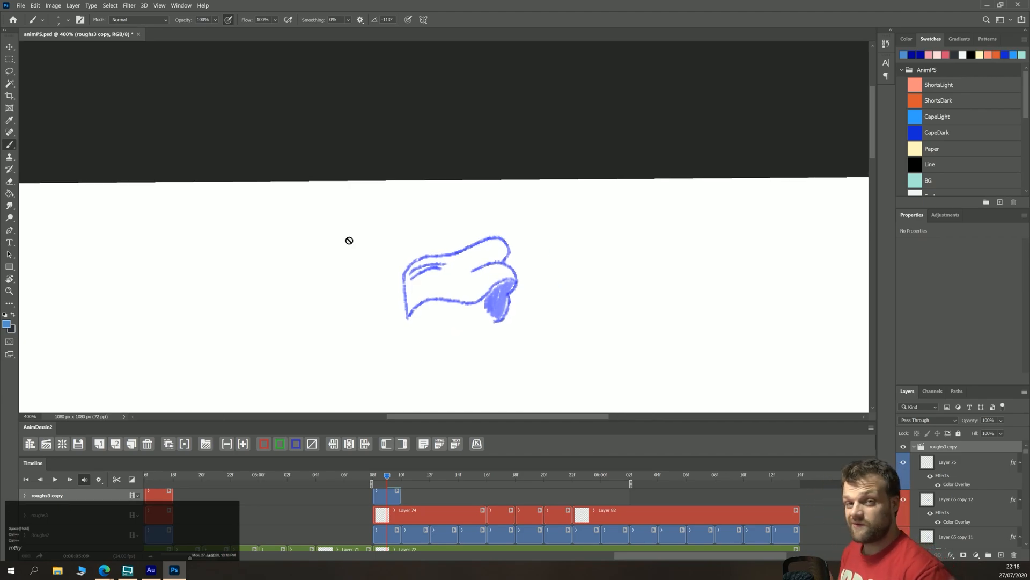
Step: Add a two-frame exposure after Layer 75 in roughs3 copy, give it the blue colour overlay and show onion skins
key(b)
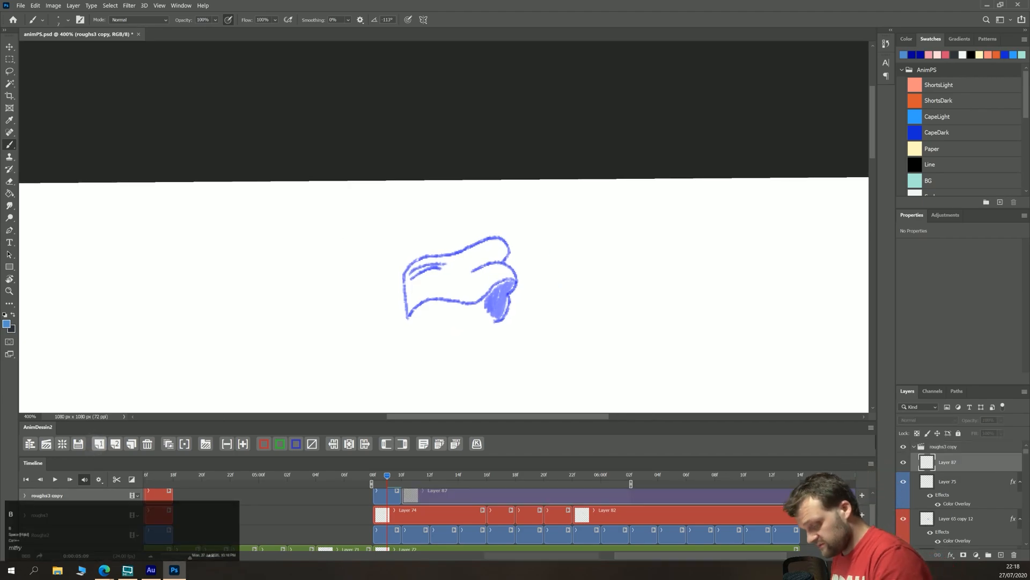
key(ctrl+z)
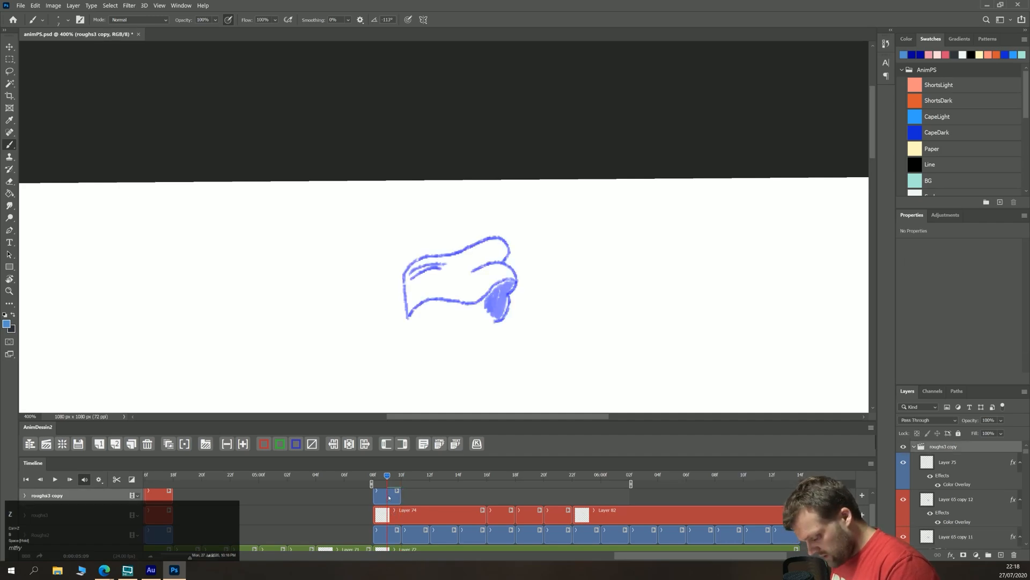
scroll(874, 493, up, 1)
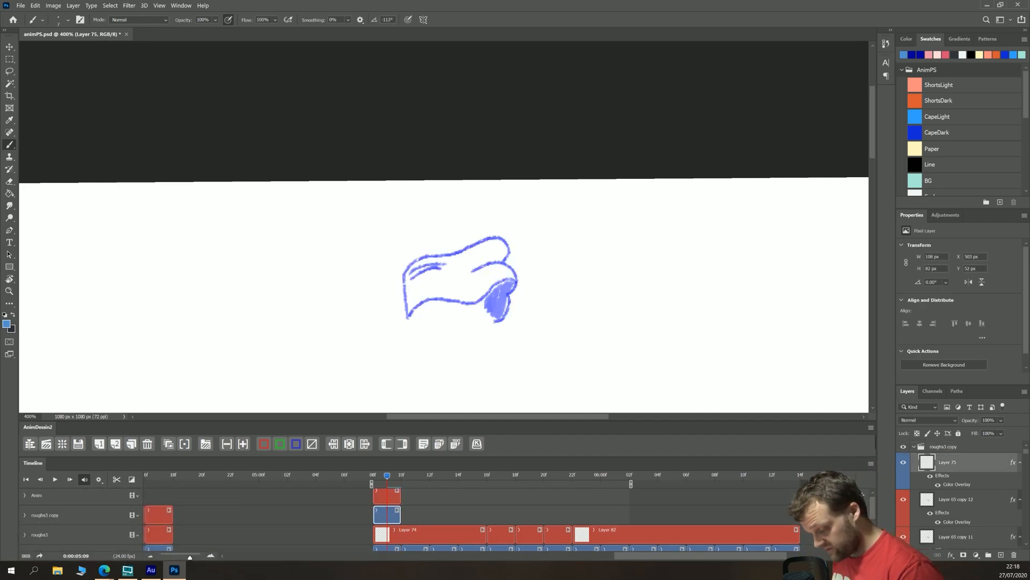
click(390, 497)
click(391, 516)
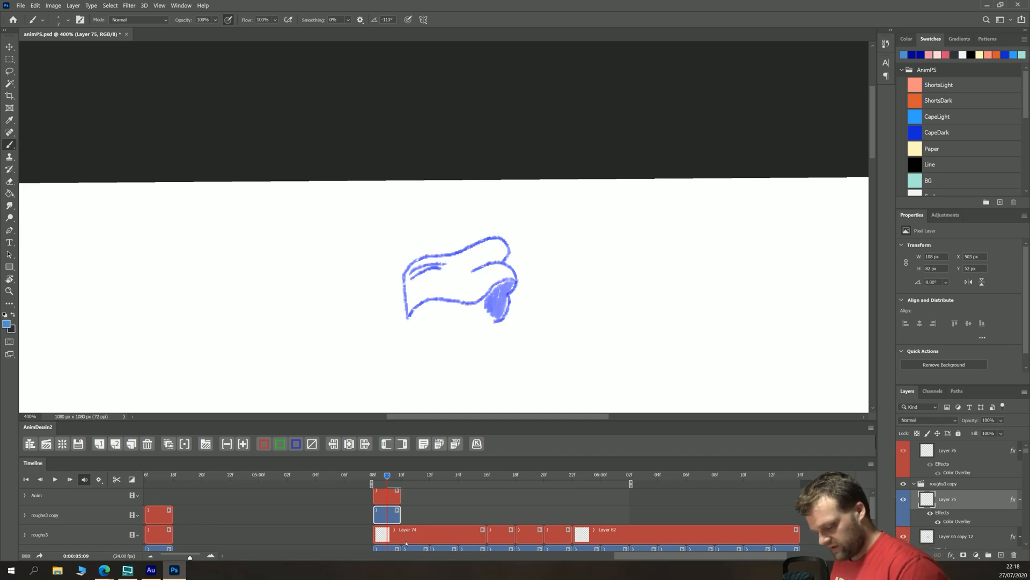
key(alt+Tab)
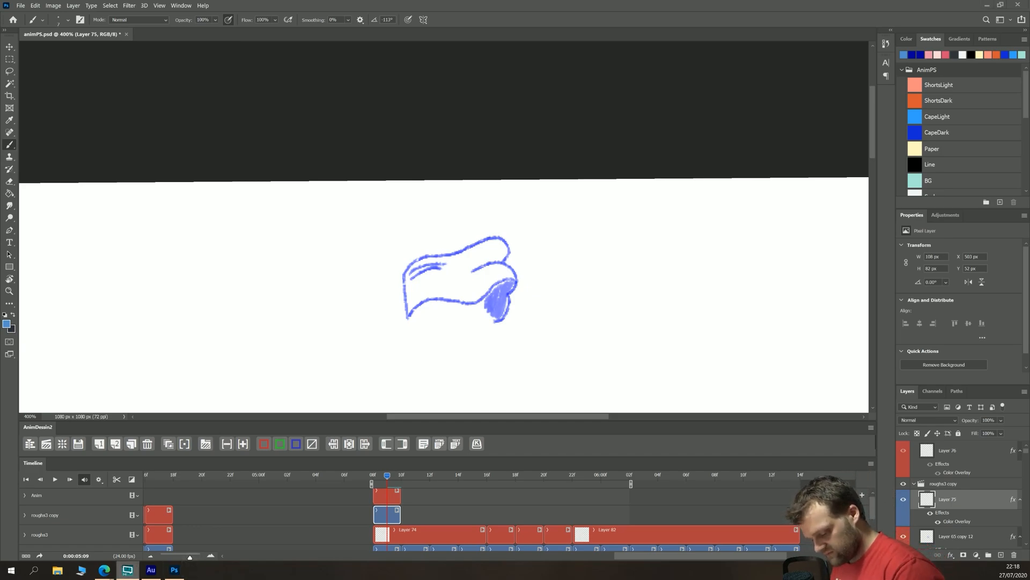
click(115, 444)
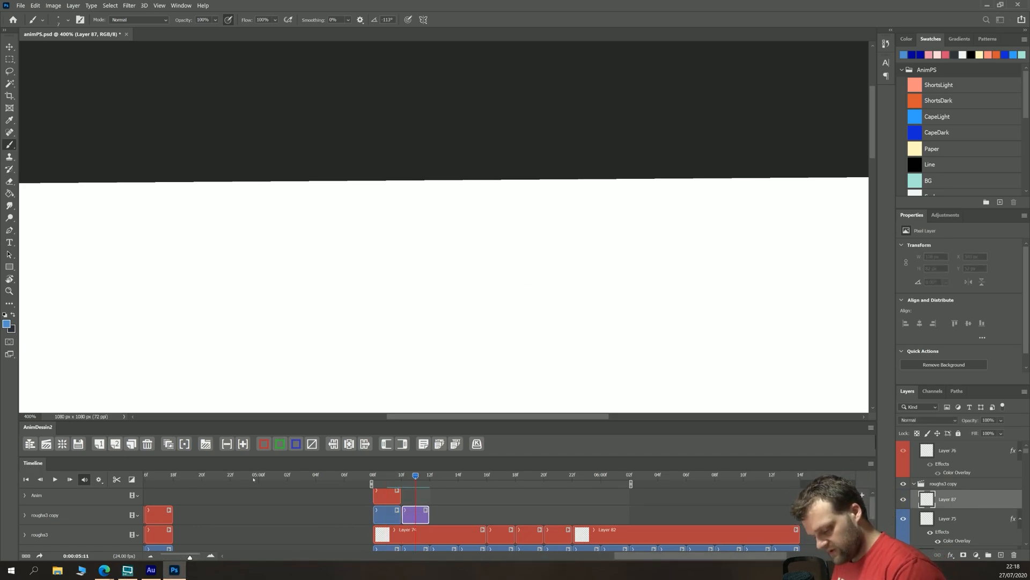
click(295, 443)
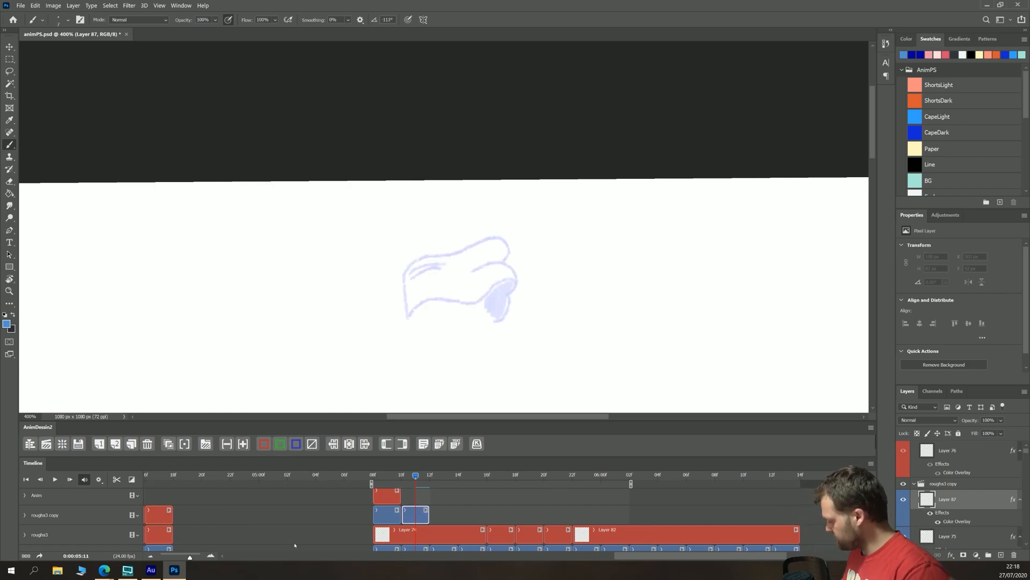
scroll(461, 306, up, 5)
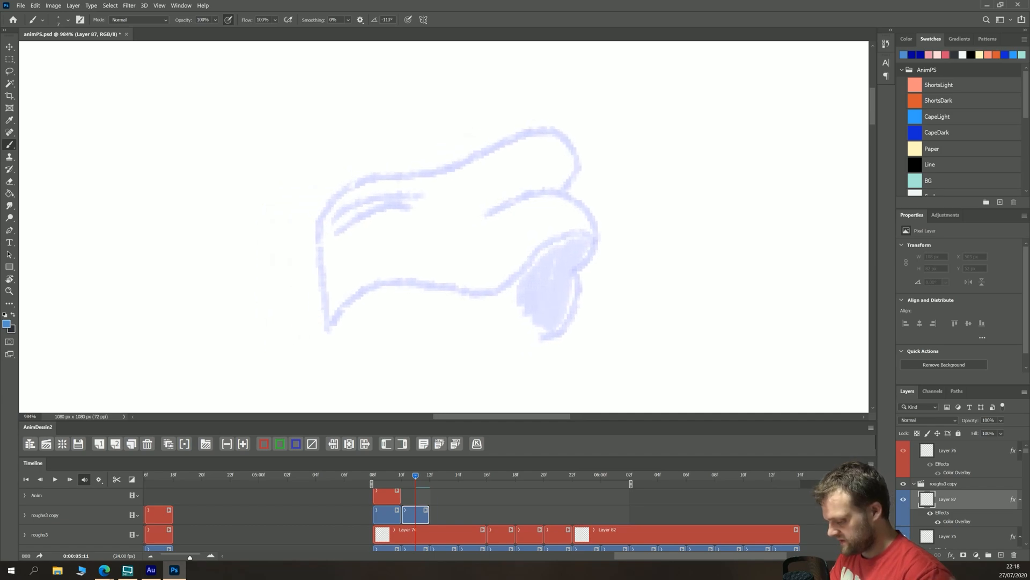
Step: Draw the next pose on Layer 87 with its right end lower than the onion-skinned Layer 75, including fold lines and the filled lower lobe
mouse_move(327, 321)
mouse_down()
mouse_move(316, 222)
mouse_move(318, 233)
mouse_move(337, 191)
mouse_move(366, 175)
mouse_move(453, 173)
mouse_move(544, 145)
mouse_move(585, 157)
mouse_move(581, 207)
mouse_up()
mouse_move(329, 321)
mouse_down()
mouse_move(357, 291)
mouse_move(396, 278)
mouse_move(478, 298)
mouse_move(598, 265)
mouse_up()
mouse_move(580, 207)
mouse_down()
mouse_move(606, 226)
mouse_move(614, 257)
mouse_move(601, 287)
mouse_move(576, 301)
mouse_move(596, 302)
mouse_move(583, 345)
mouse_move(542, 337)
mouse_up()
drag(596, 264, 611, 272)
mouse_move(585, 207)
mouse_down()
mouse_move(535, 215)
mouse_move(493, 242)
mouse_up()
mouse_move(408, 204)
mouse_down()
mouse_move(343, 231)
mouse_move(377, 197)
mouse_move(404, 197)
mouse_move(336, 225)
mouse_up()
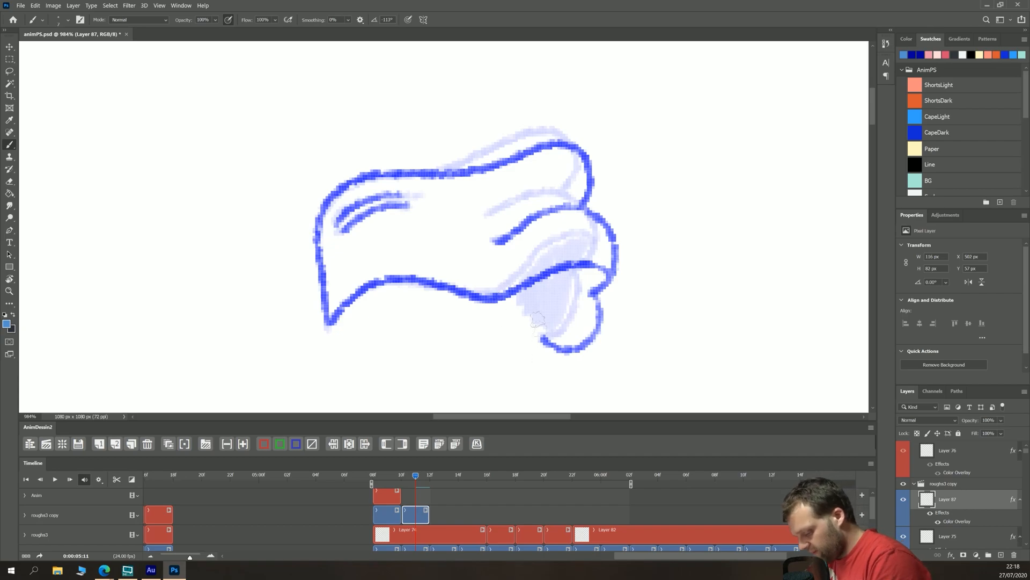
mouse_move(596, 277)
mouse_down()
mouse_move(575, 307)
mouse_move(566, 277)
mouse_move(536, 302)
mouse_move(575, 318)
mouse_move(569, 338)
mouse_move(587, 322)
mouse_up()
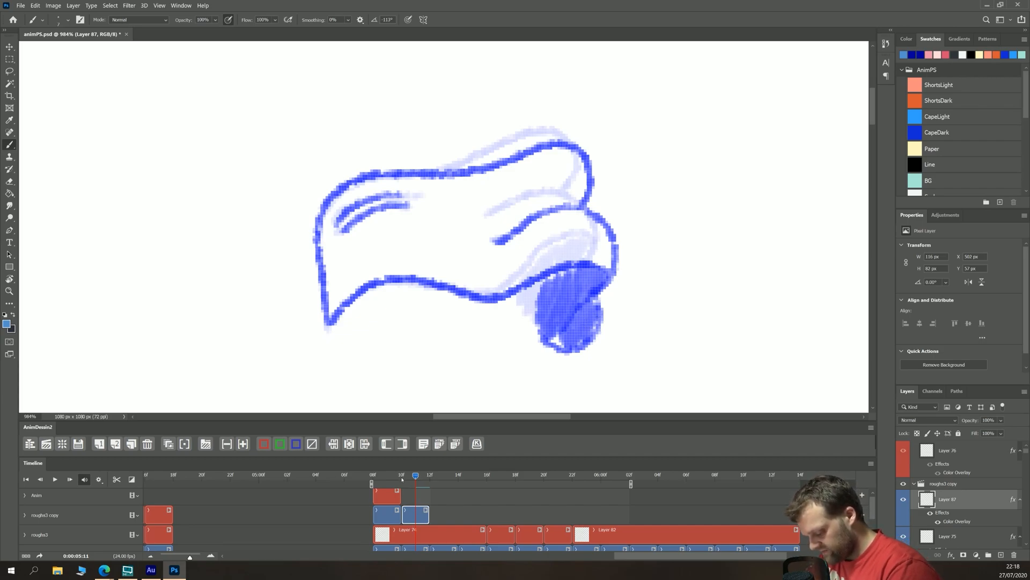
Step: Place blank exposures before and after Layer 87 in roughs3 copy, and put a duplicate of Layer 75 at the end
click(401, 478)
click(115, 445)
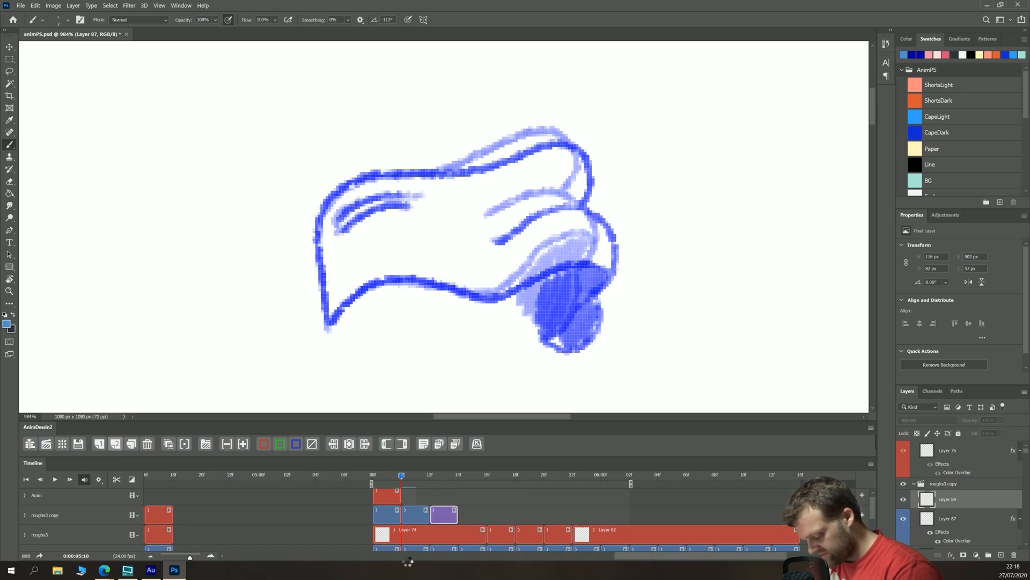
drag(405, 514, 423, 514)
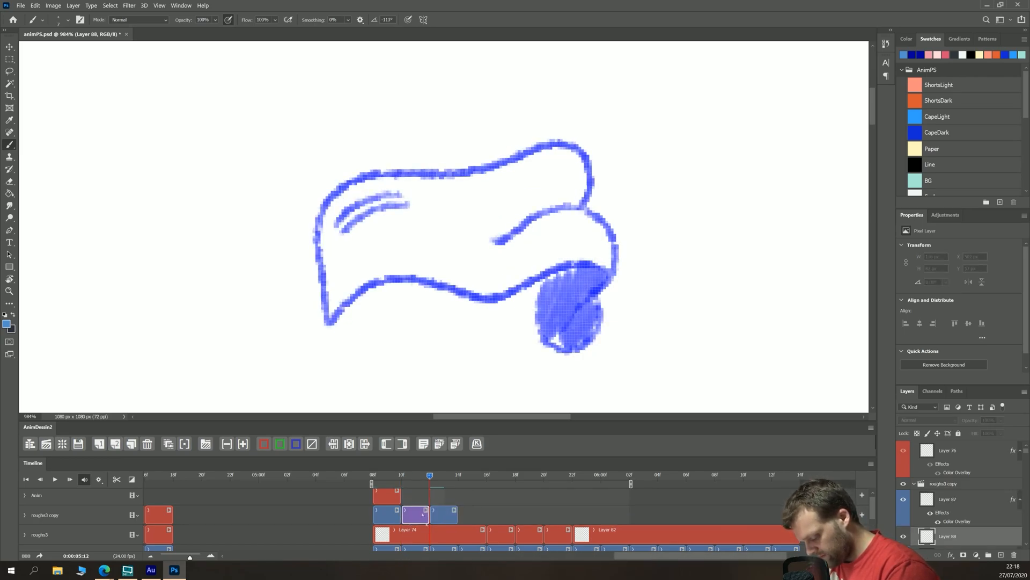
click(116, 444)
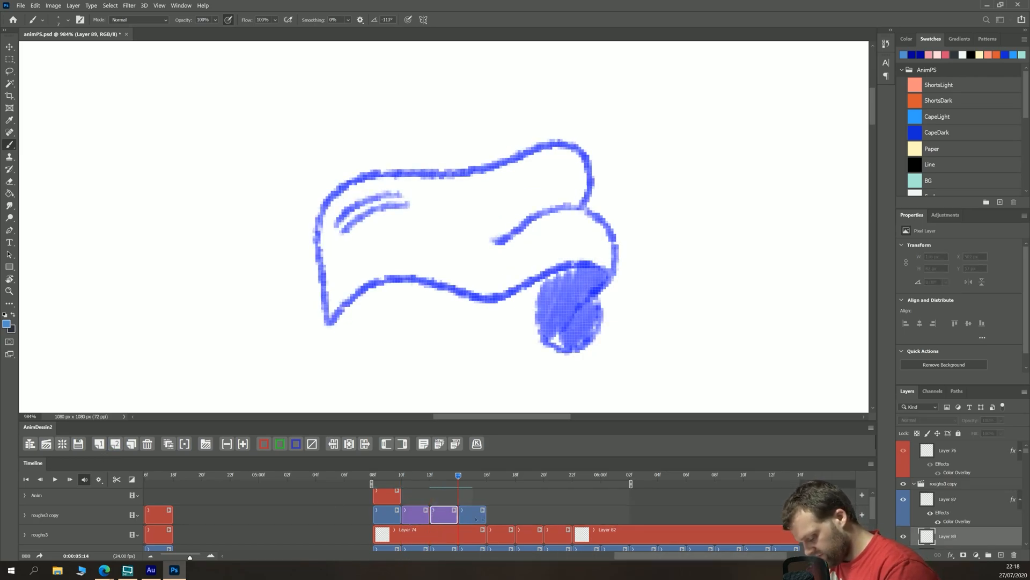
click(388, 513)
click(131, 443)
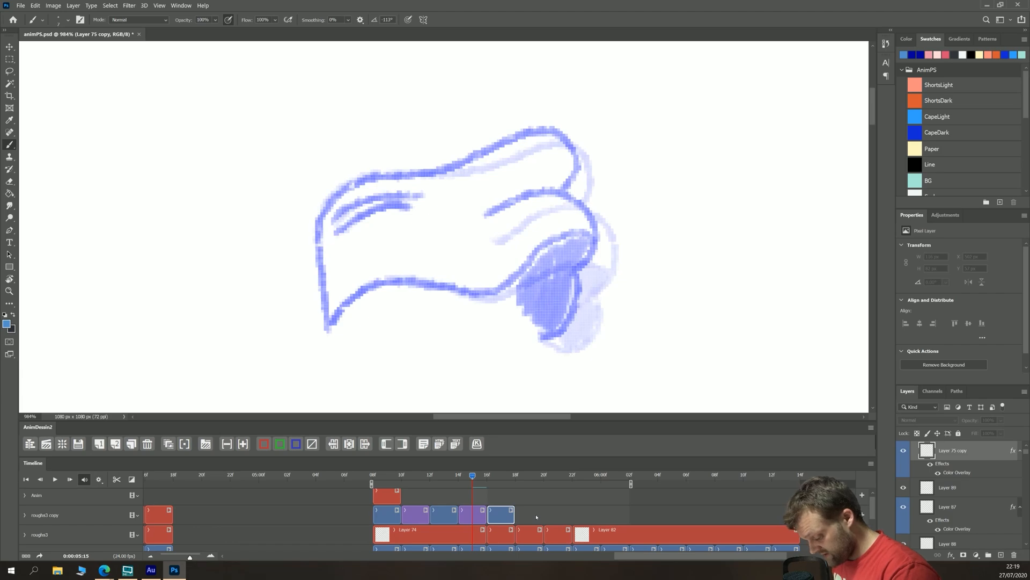
Step: Draw the in-between of the Layer 75 and Layer 87 poses on Layer 88 with fold lines and shading, using the red colour overlay
click(418, 480)
click(416, 514)
mouse_move(328, 324)
mouse_down()
mouse_move(320, 210)
mouse_move(361, 171)
mouse_move(433, 171)
mouse_move(570, 135)
mouse_move(586, 160)
mouse_move(577, 205)
mouse_up()
mouse_move(494, 225)
mouse_down()
mouse_move(563, 195)
mouse_move(603, 213)
mouse_move(606, 253)
mouse_move(586, 286)
mouse_move(602, 303)
mouse_move(574, 333)
mouse_move(550, 308)
mouse_up()
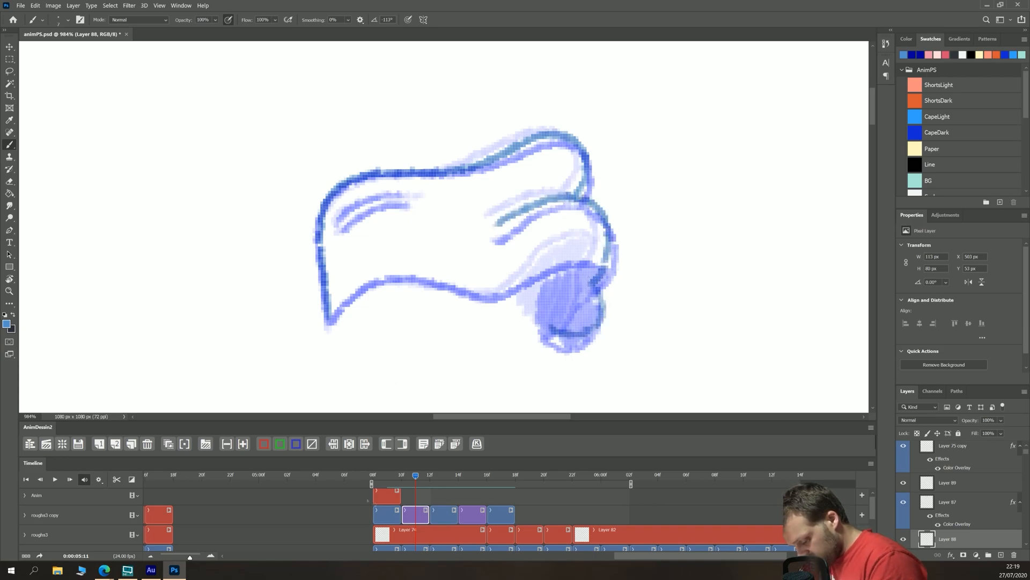
click(264, 444)
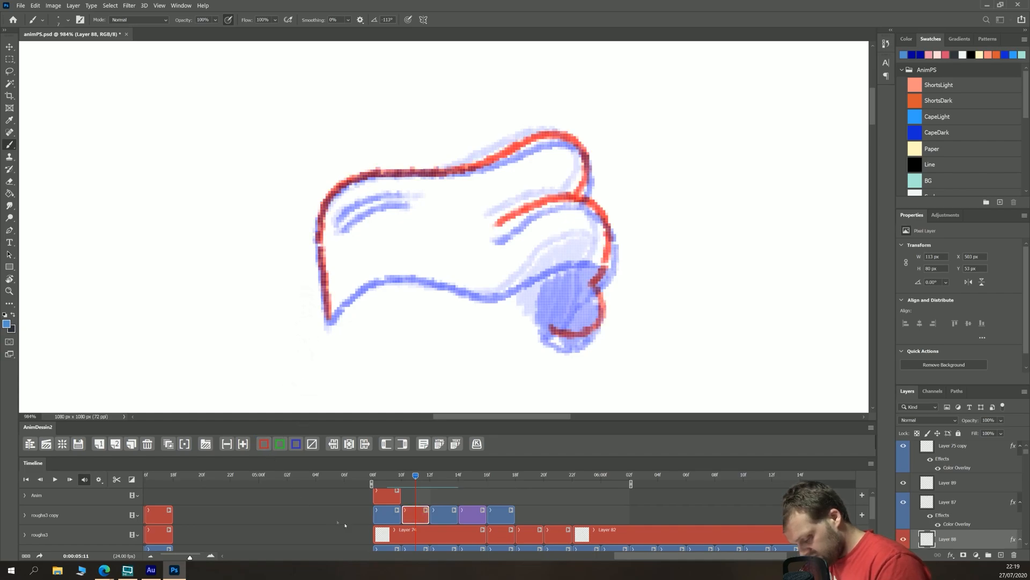
drag(401, 205, 340, 226)
mouse_move(330, 321)
mouse_down()
mouse_move(407, 278)
mouse_move(482, 294)
mouse_move(592, 247)
mouse_move(573, 285)
mouse_move(532, 290)
mouse_move(593, 317)
mouse_move(558, 325)
mouse_move(588, 322)
mouse_up()
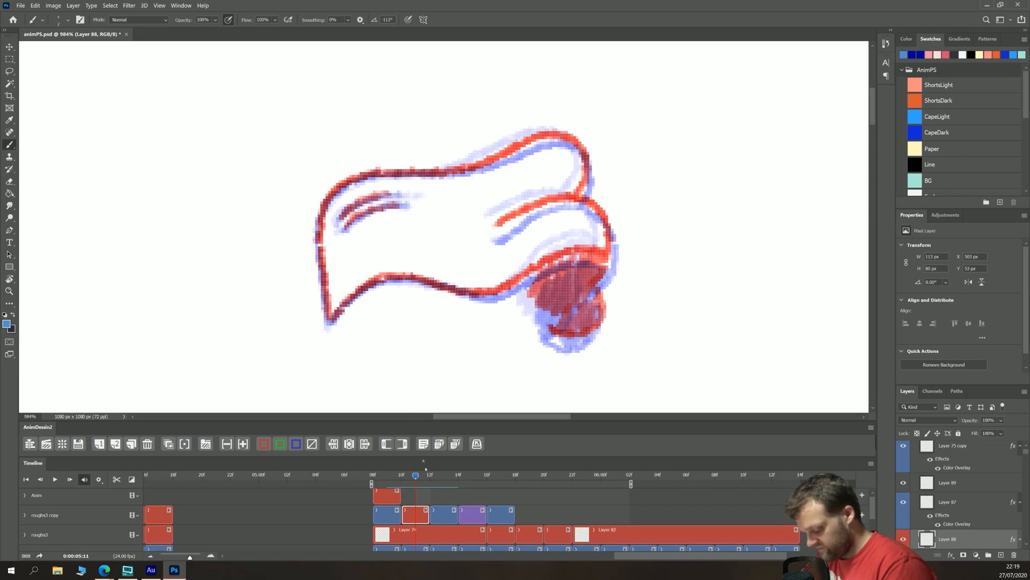
Step: Draw the in-between of the Layer 87 and Layer 75 poses on Layer 89 with fold lines and shaded lower lobe, using the red colour overlay
click(444, 476)
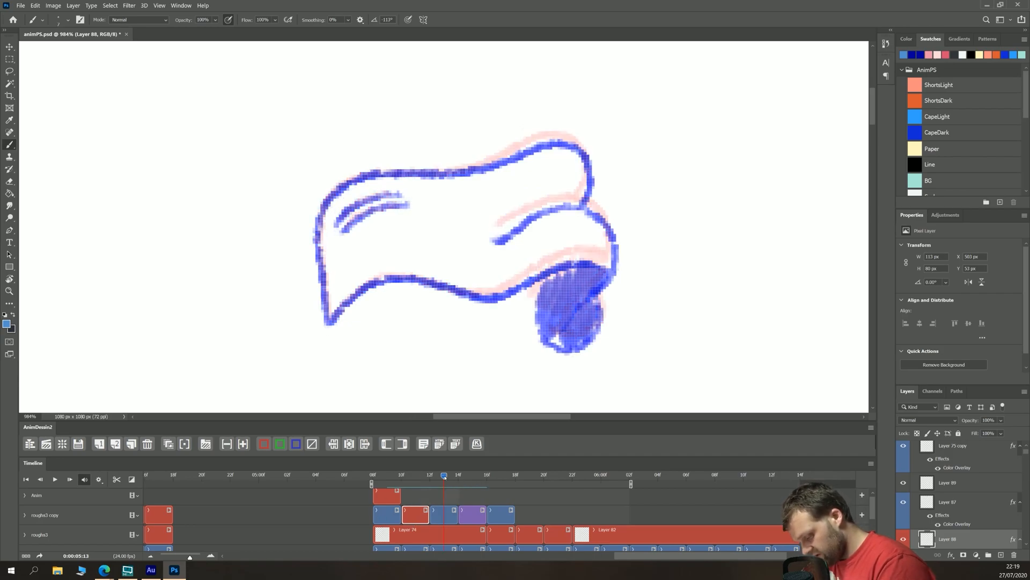
click(476, 478)
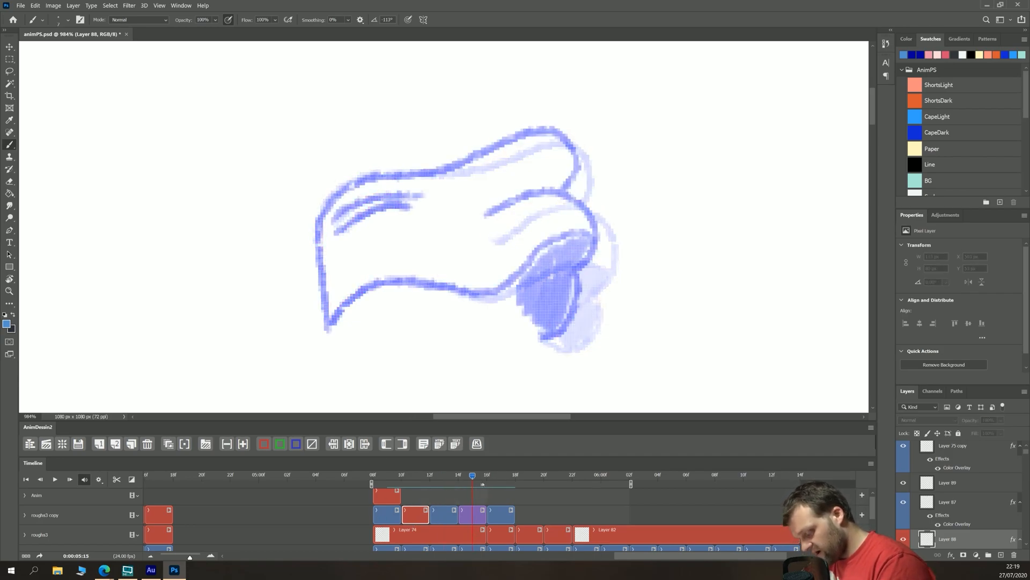
click(501, 476)
key(Left)
key(Left)
click(264, 444)
mouse_move(329, 328)
mouse_down()
mouse_move(318, 226)
mouse_move(341, 185)
mouse_move(454, 172)
mouse_move(558, 134)
mouse_move(584, 149)
mouse_move(578, 190)
mouse_up()
mouse_move(501, 226)
mouse_down()
mouse_move(587, 193)
mouse_move(610, 233)
mouse_move(580, 297)
mouse_move(593, 288)
mouse_move(583, 332)
mouse_move(550, 343)
mouse_up()
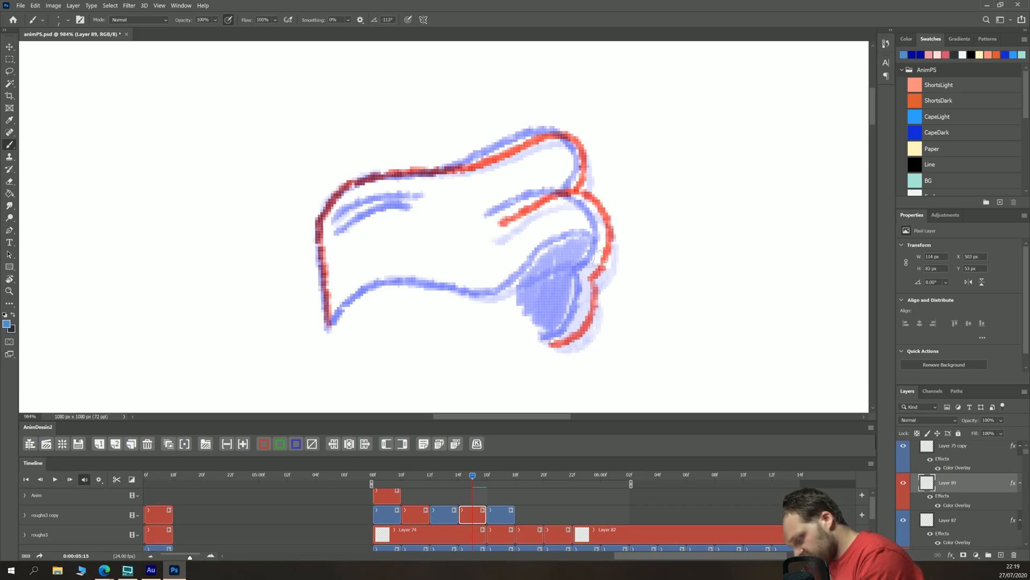
mouse_move(604, 257)
mouse_down()
mouse_move(563, 249)
mouse_move(473, 292)
mouse_move(385, 290)
mouse_move(331, 327)
mouse_up()
mouse_move(341, 231)
mouse_down()
mouse_move(414, 192)
mouse_move(408, 198)
mouse_up()
mouse_move(596, 257)
mouse_down()
mouse_move(536, 308)
mouse_move(585, 260)
mouse_move(558, 335)
mouse_move(582, 279)
mouse_move(596, 310)
mouse_up()
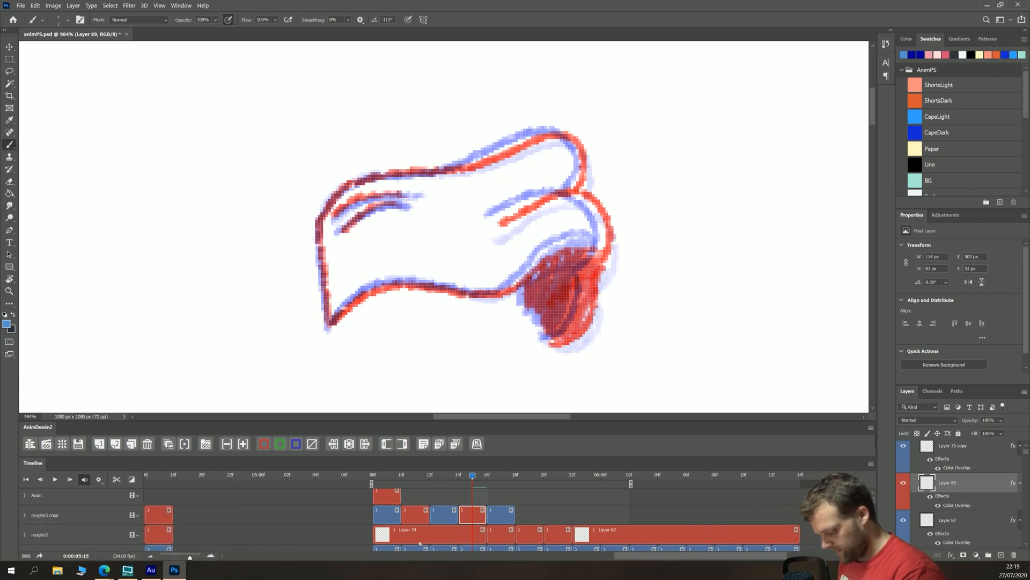
Step: Delete the duplicate of Layer 75 at the end of roughs3 copy and play the loop with the work area ending after Layer 89
click(499, 518)
key(Delete)
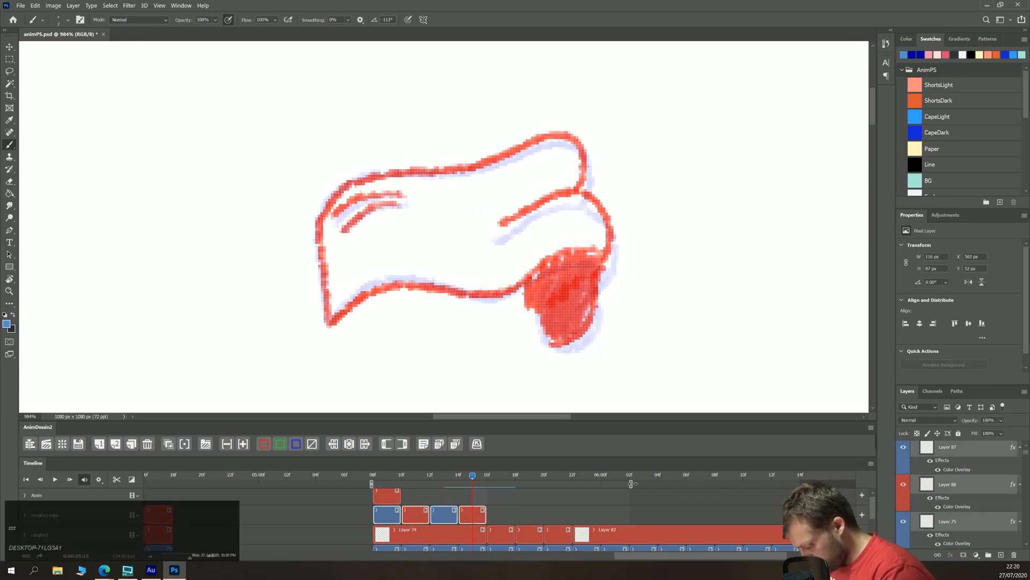
click(56, 479)
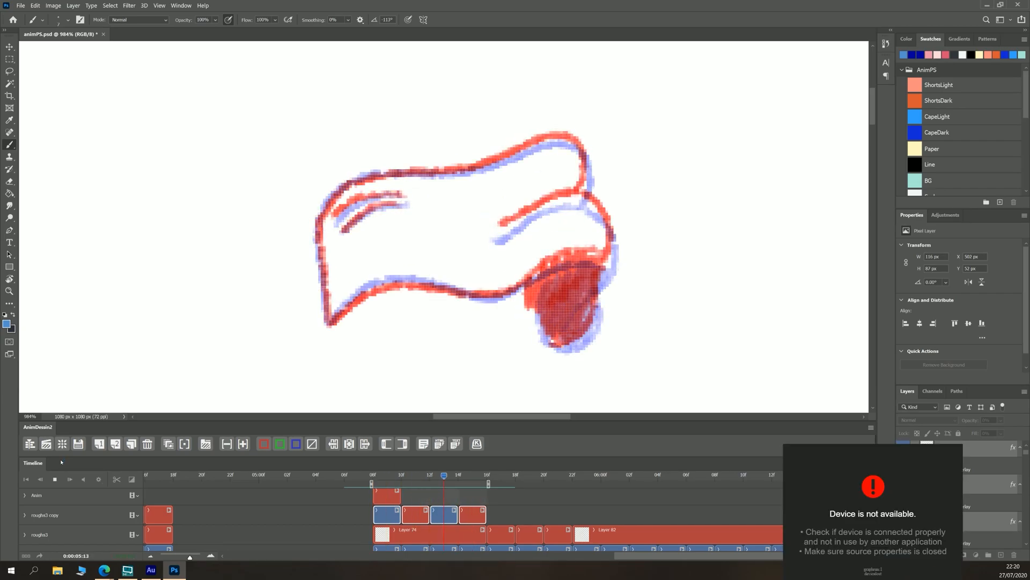
key(space)
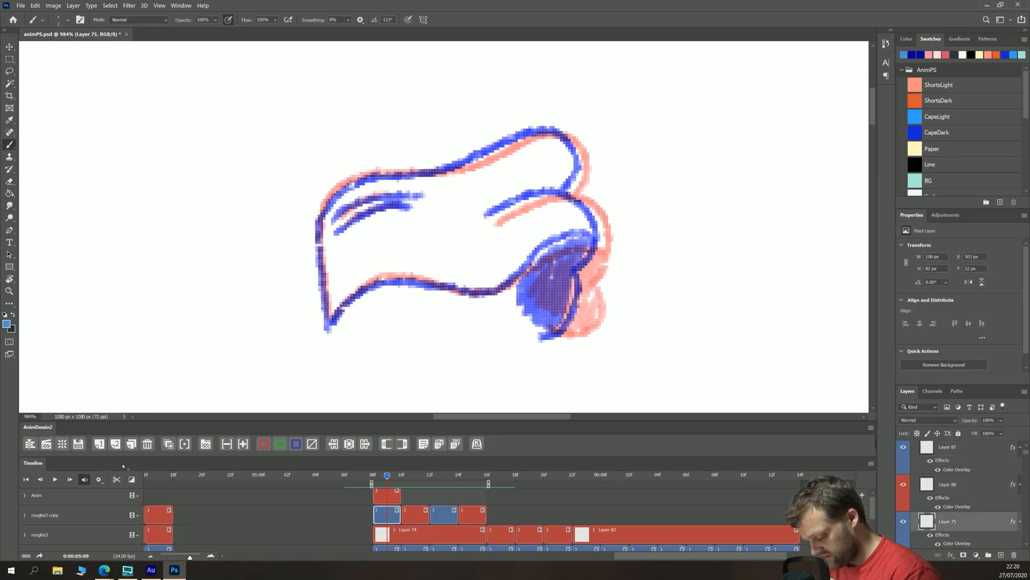
Step: Change the colour overlay of the in-between drawings on Layer 88 and Layer 89 in roughs3 copy from red to blue
click(420, 515)
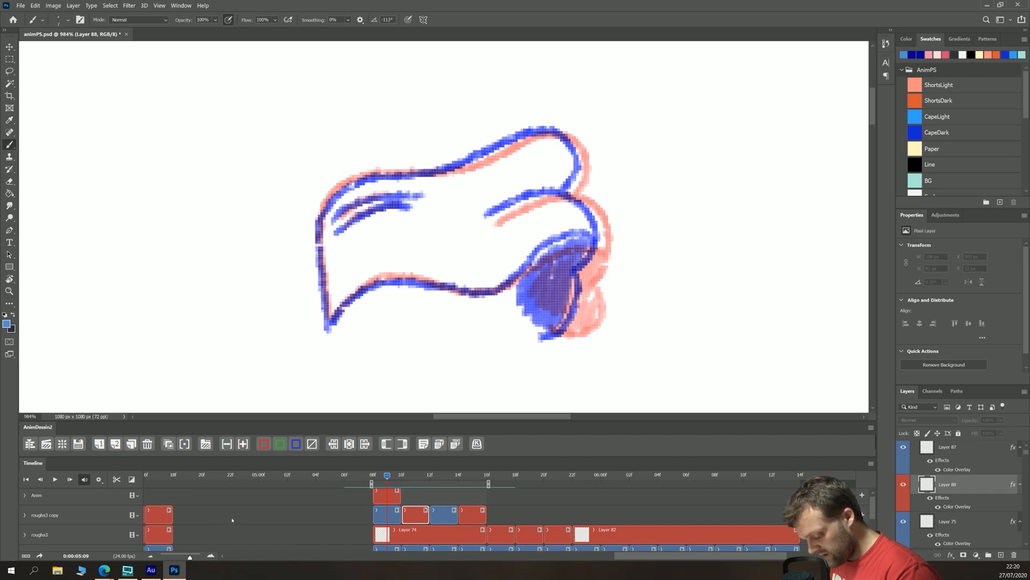
click(296, 443)
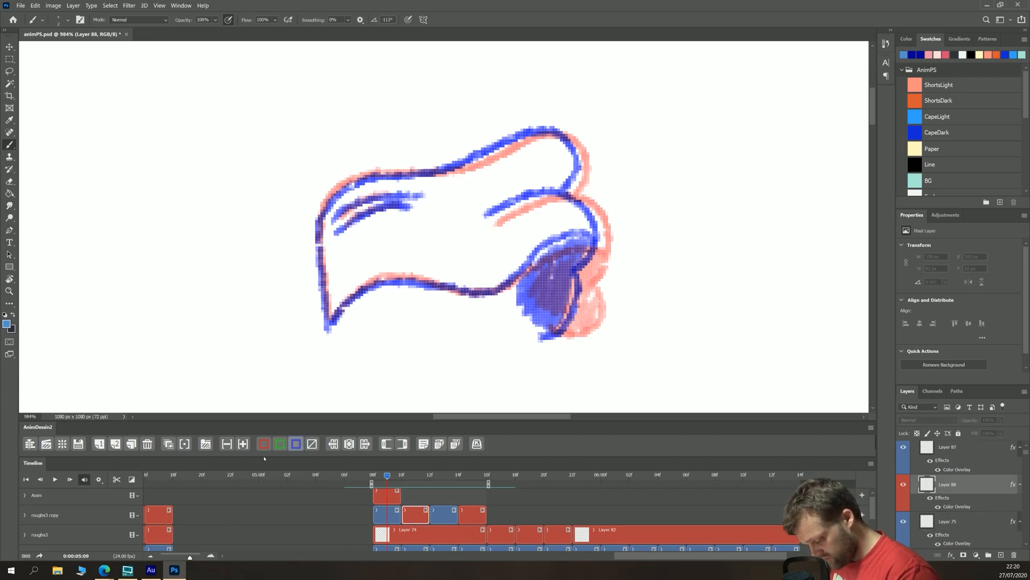
click(470, 519)
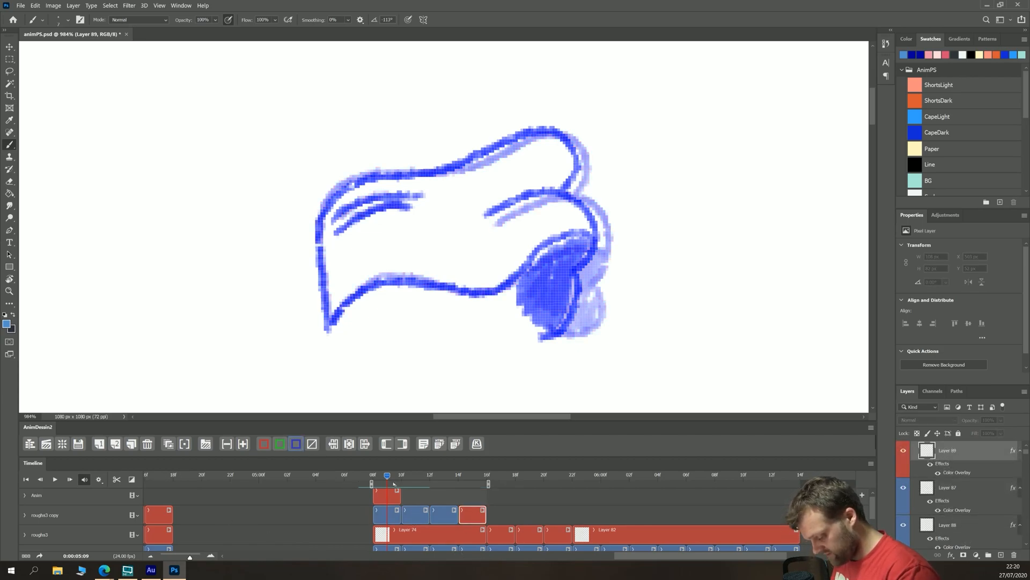
click(479, 489)
click(473, 476)
click(471, 516)
click(296, 444)
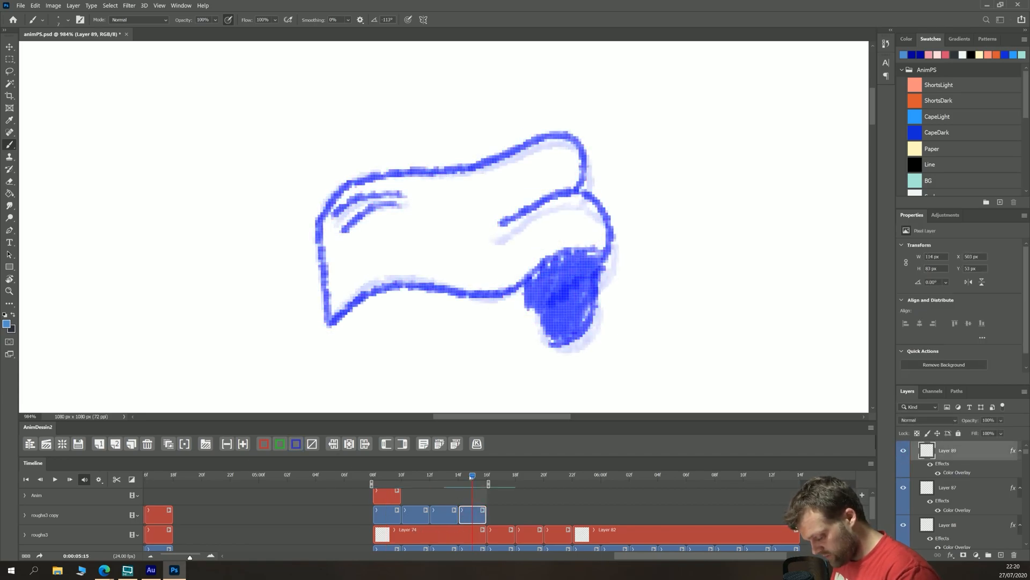
drag(473, 476, 422, 479)
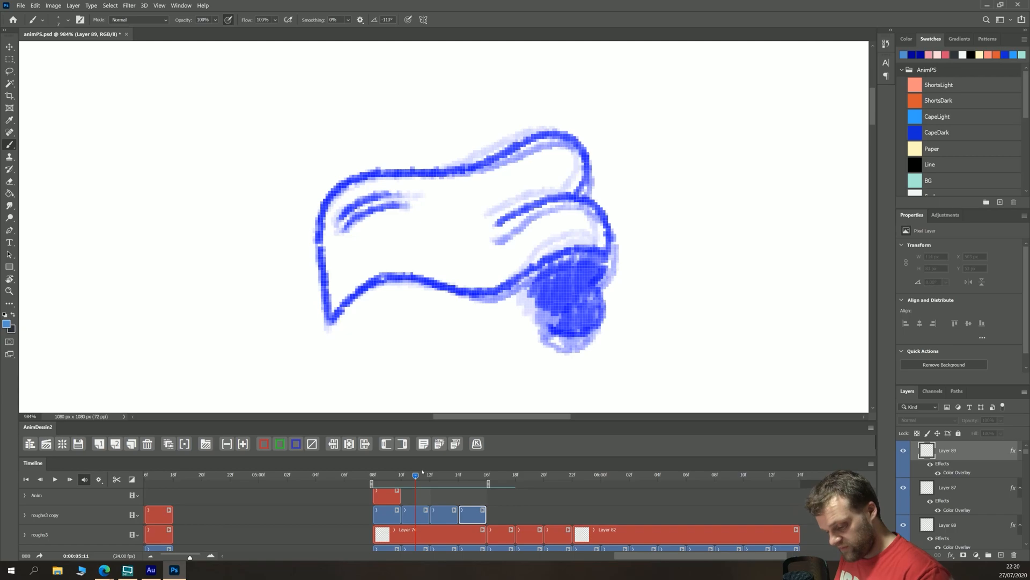
Step: Start saving the animation document under a new name as a Photoshop file in the Animate in Photoshop folder
key(ctrl+shift+s)
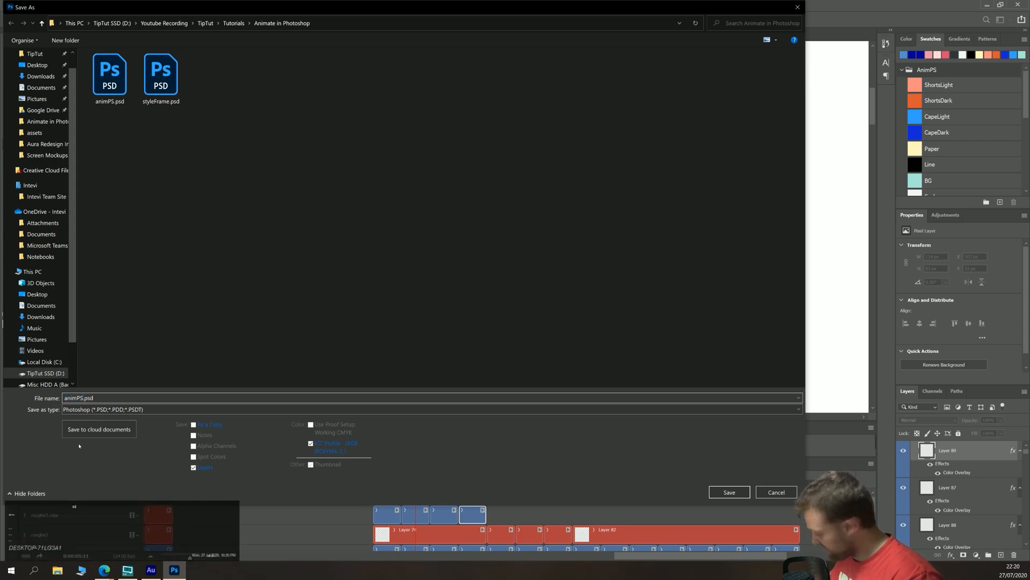
Step: Save the document as animPSTut.psd
key(Return)
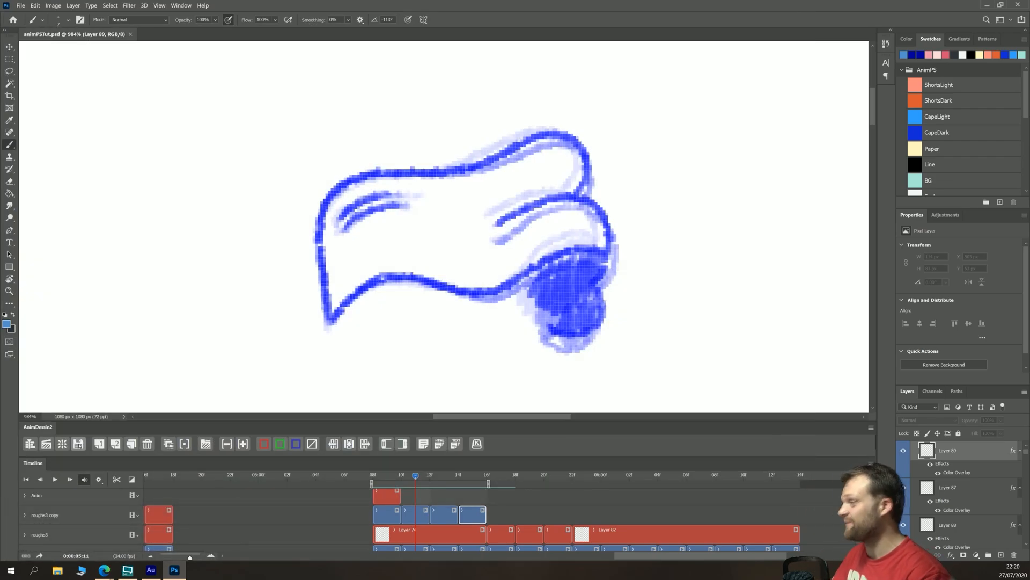
Step: Insert a blank in-between frame after each of the four blue cape drawings in the roughs3 copy group
click(389, 479)
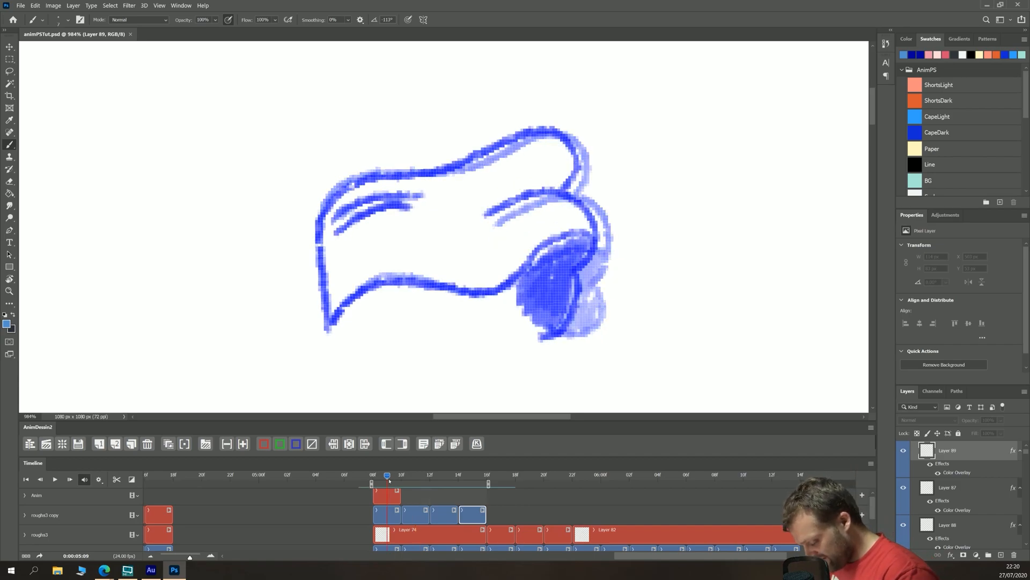
click(389, 515)
click(115, 443)
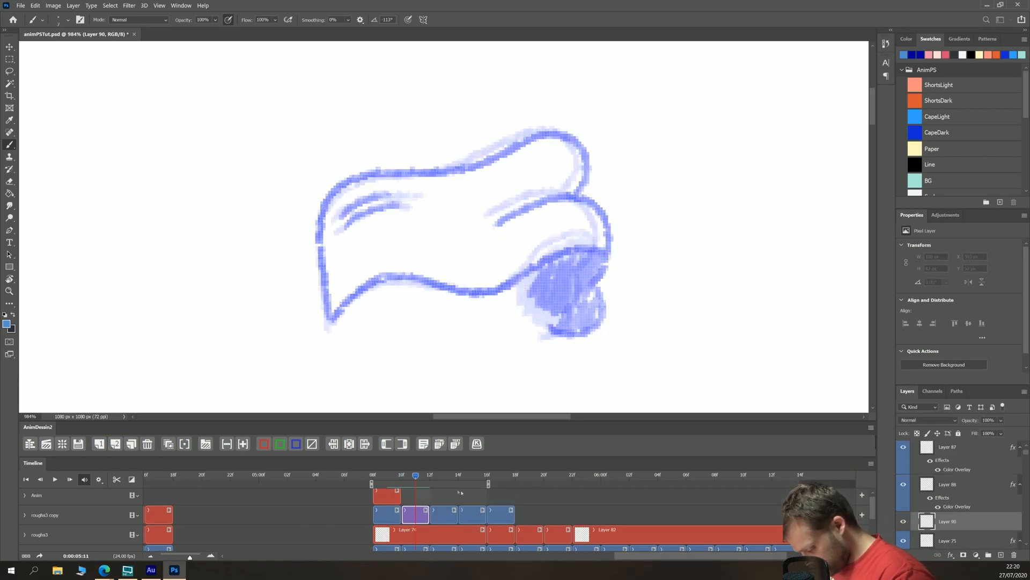
click(115, 443)
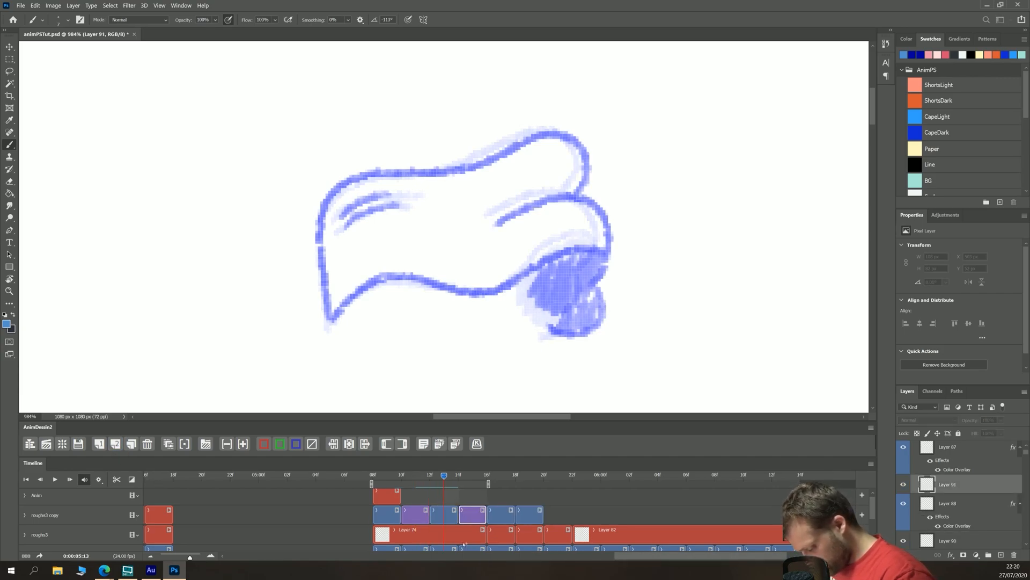
click(116, 443)
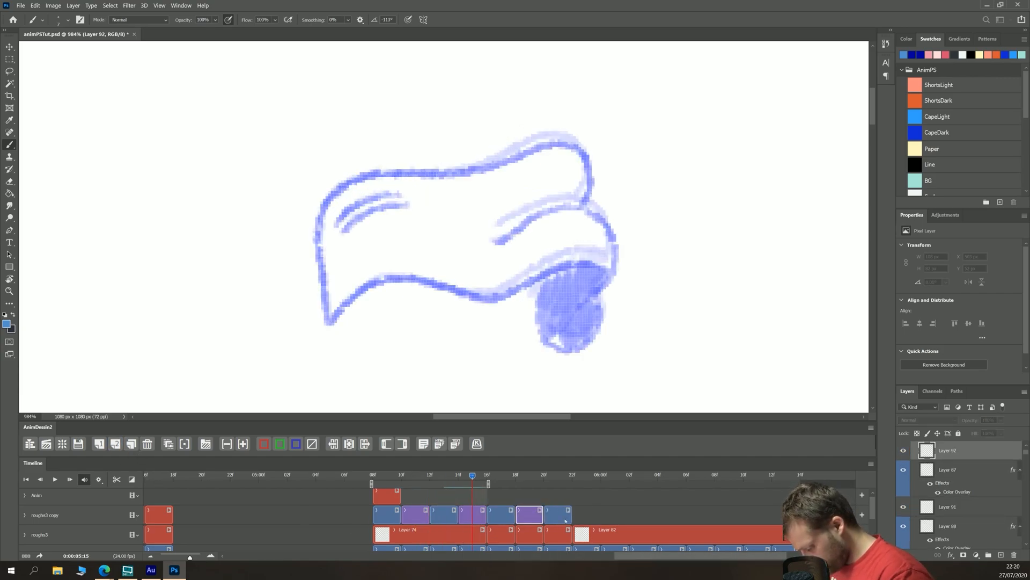
click(116, 443)
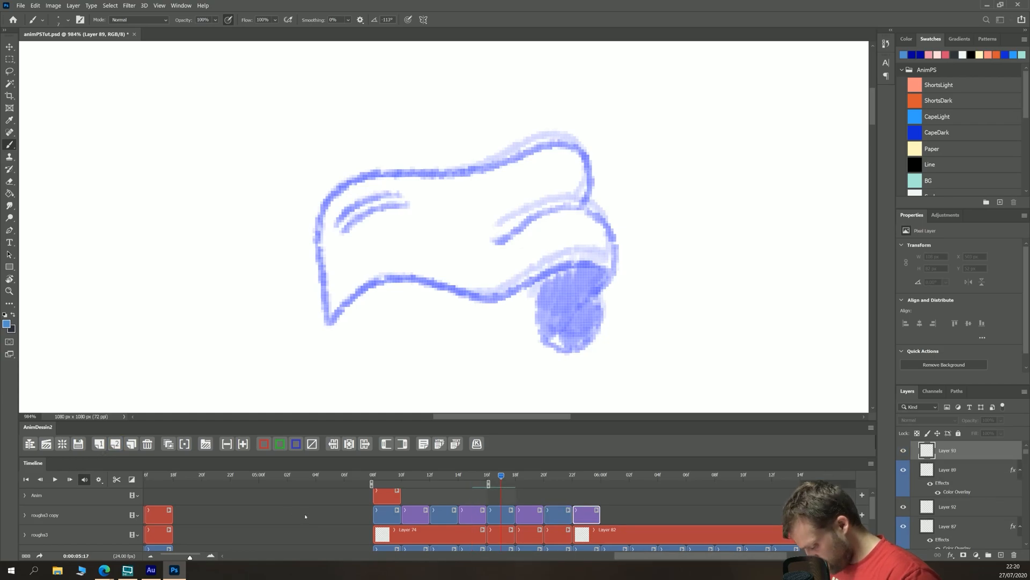
Step: Brush the cape outline on the first blank in-between frame, halfway between the onion-skinned drawings before and after it
drag(390, 475, 415, 475)
click(415, 515)
key(b)
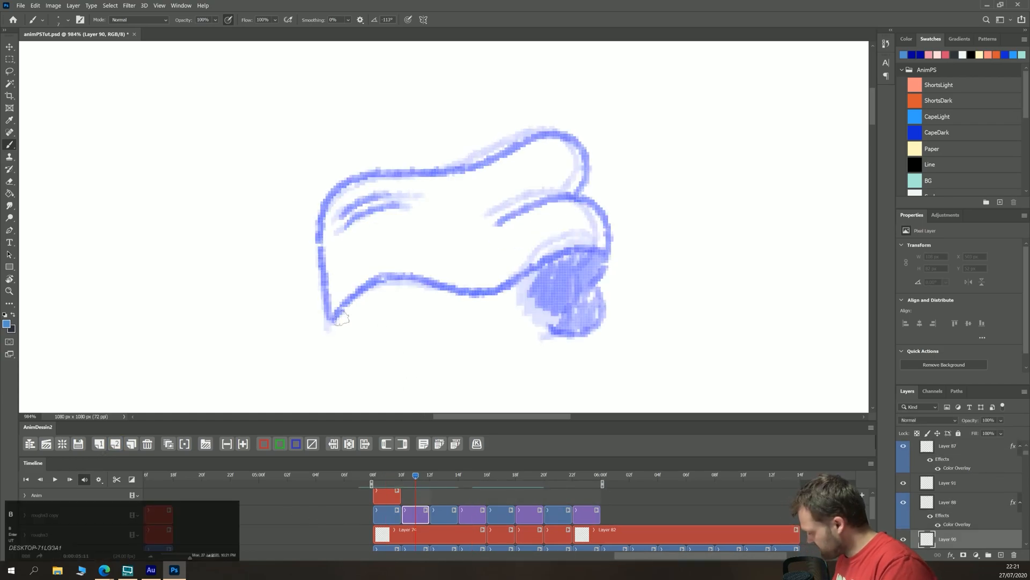
mouse_move(328, 322)
mouse_down()
mouse_move(322, 204)
mouse_move(345, 183)
mouse_move(428, 172)
mouse_move(542, 133)
mouse_move(573, 148)
mouse_move(575, 188)
mouse_up()
mouse_move(492, 221)
mouse_down()
mouse_move(575, 191)
mouse_move(601, 248)
mouse_move(603, 239)
mouse_move(582, 284)
mouse_move(584, 274)
mouse_move(597, 286)
mouse_move(574, 324)
mouse_move(542, 338)
mouse_up()
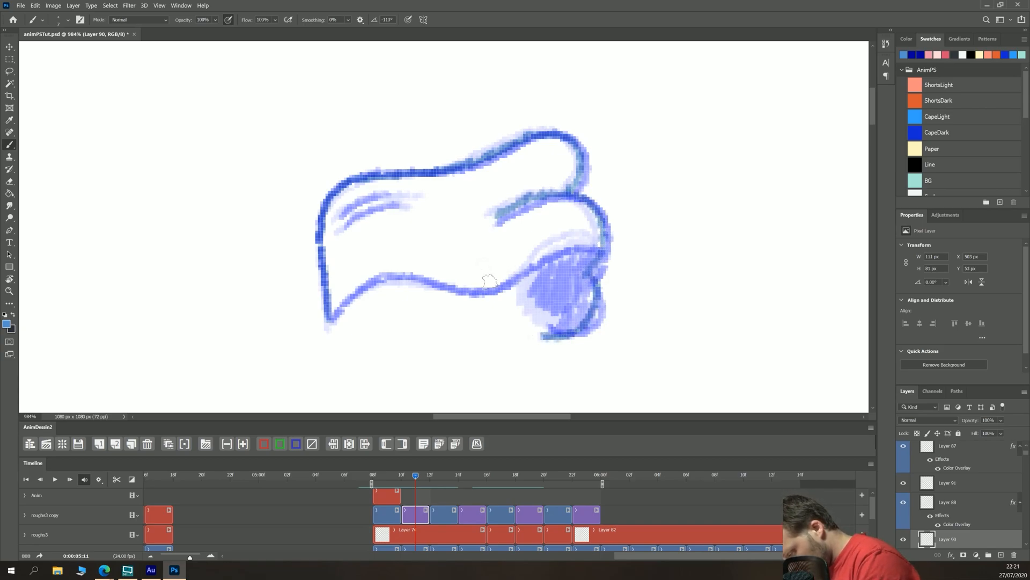
mouse_move(603, 230)
mouse_down()
mouse_move(550, 243)
mouse_move(509, 279)
mouse_move(465, 286)
mouse_move(408, 273)
mouse_move(352, 287)
mouse_move(328, 320)
mouse_up()
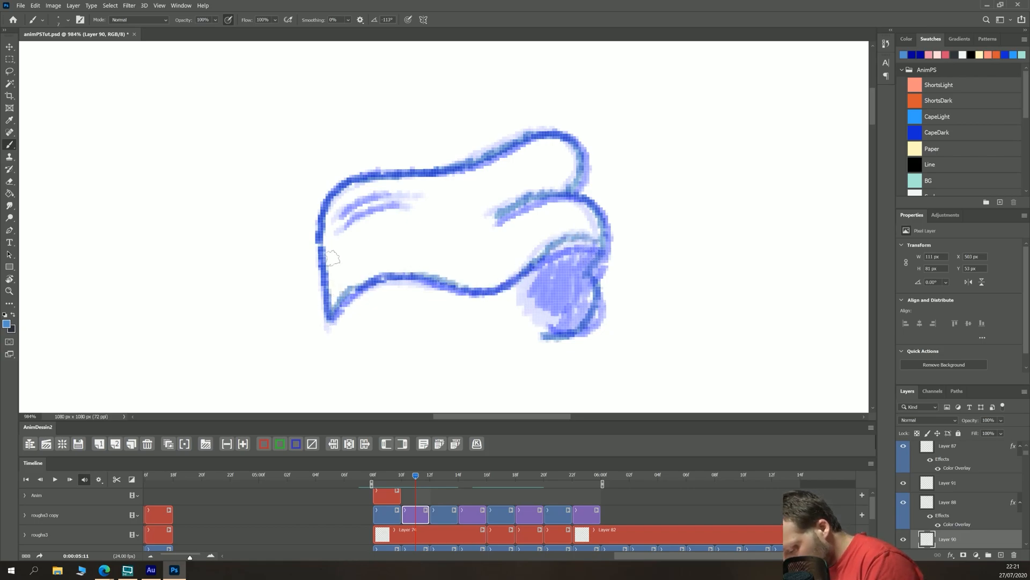
Step: Colour the four new in-between frames in the roughs3 copy group red
click(263, 443)
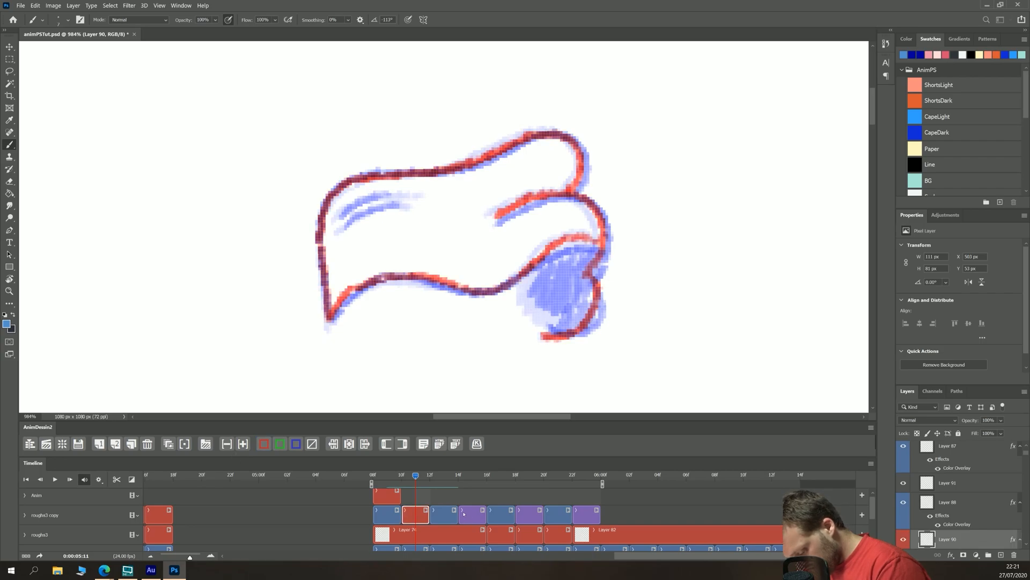
click(472, 515)
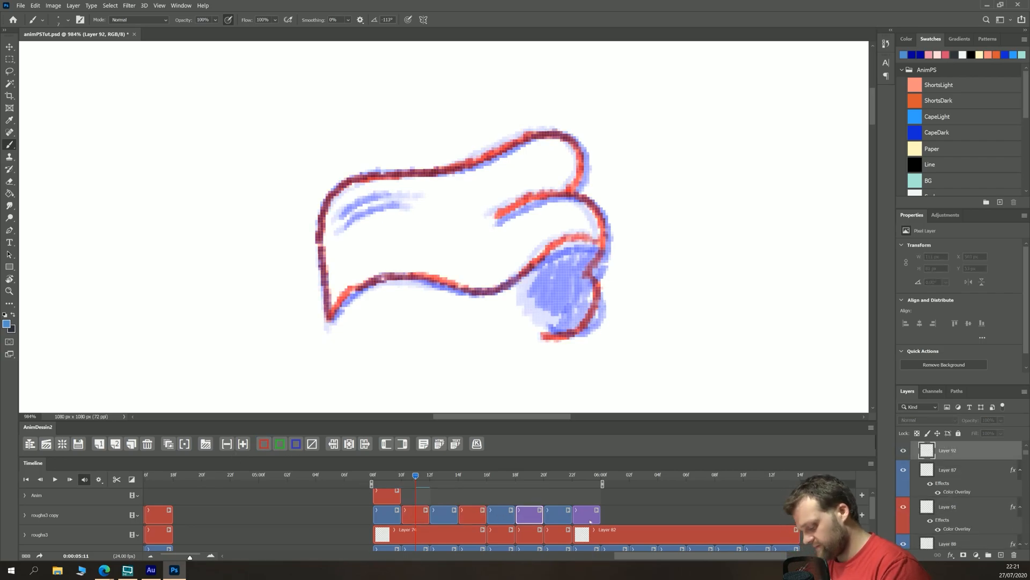
click(264, 443)
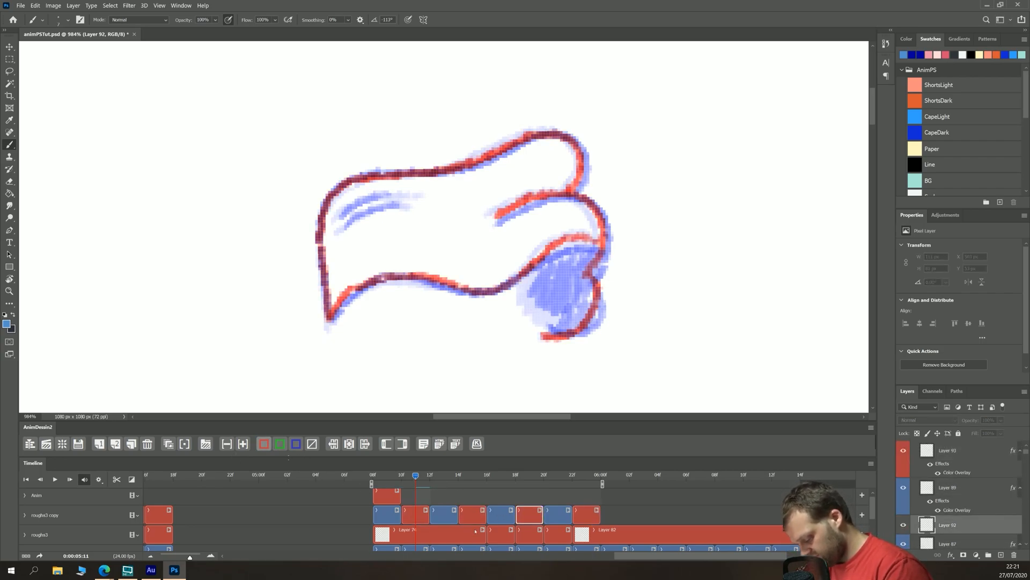
Step: Add the two crease lines and shade the folded underside of the cape on the first in-between frame
click(420, 511)
mouse_move(347, 228)
mouse_down()
mouse_move(399, 206)
mouse_move(398, 195)
mouse_up()
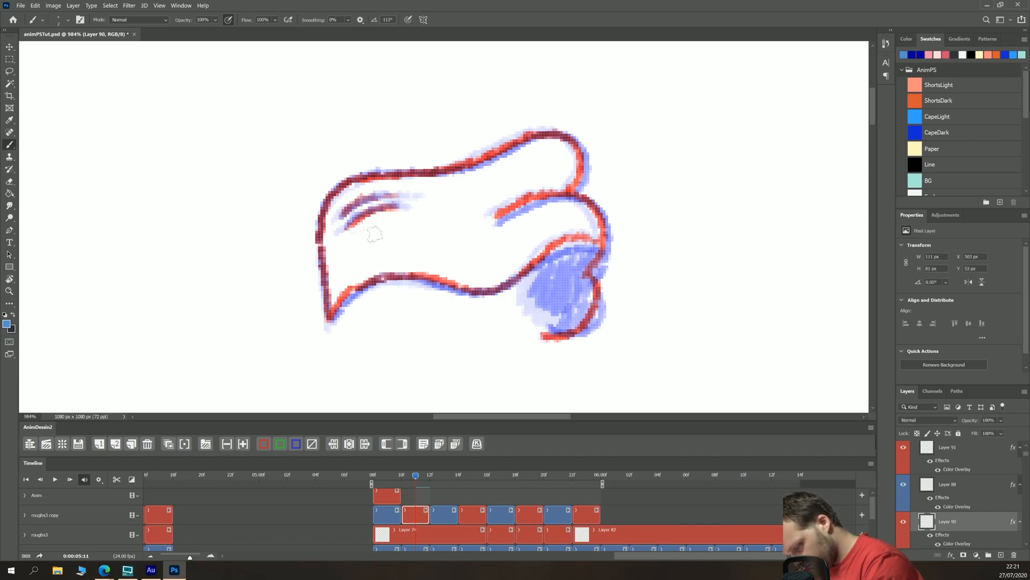
mouse_move(590, 252)
mouse_down()
mouse_move(584, 278)
mouse_move(559, 269)
mouse_move(520, 300)
mouse_move(537, 269)
mouse_move(553, 333)
mouse_up()
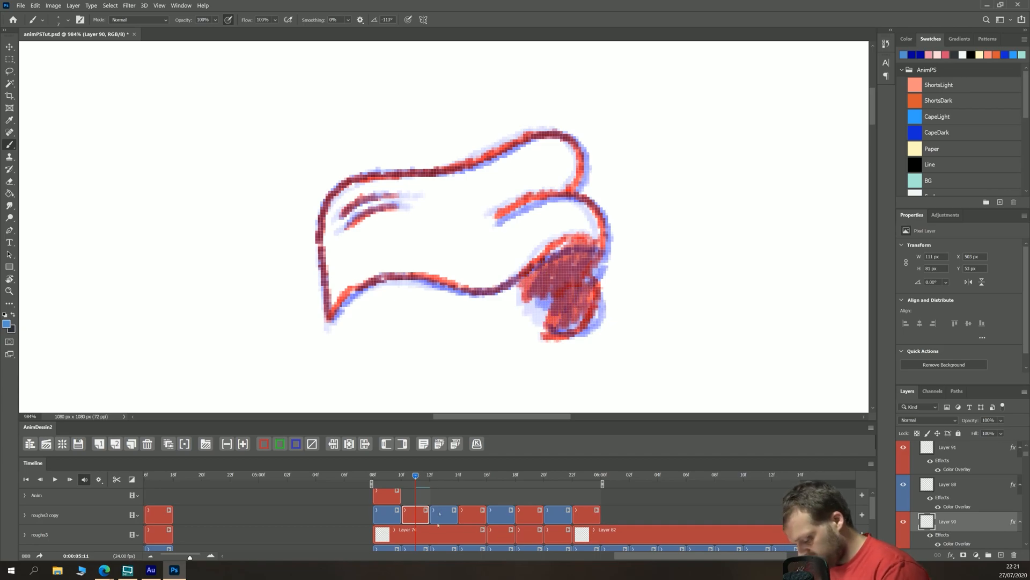
Step: Draw the second in-between cape on the next red frame, with its outline, two crease lines and shaded underside
click(472, 490)
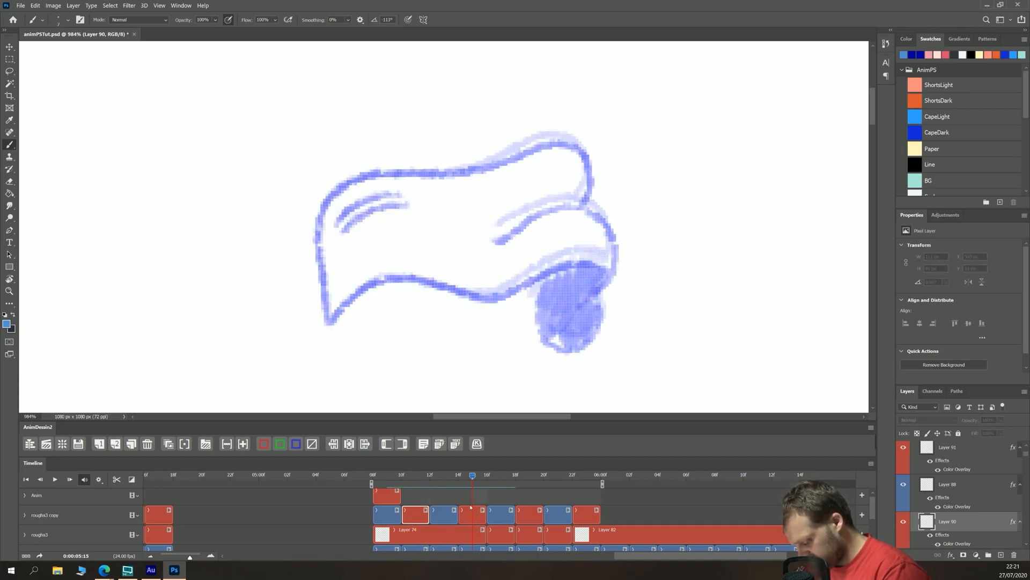
click(480, 516)
mouse_move(329, 323)
mouse_down()
mouse_move(322, 215)
mouse_move(327, 195)
mouse_move(353, 173)
mouse_move(444, 169)
mouse_move(566, 134)
mouse_move(574, 199)
mouse_up()
mouse_move(501, 232)
mouse_down()
mouse_move(544, 204)
mouse_move(603, 208)
mouse_move(609, 271)
mouse_move(563, 346)
mouse_move(552, 342)
mouse_up()
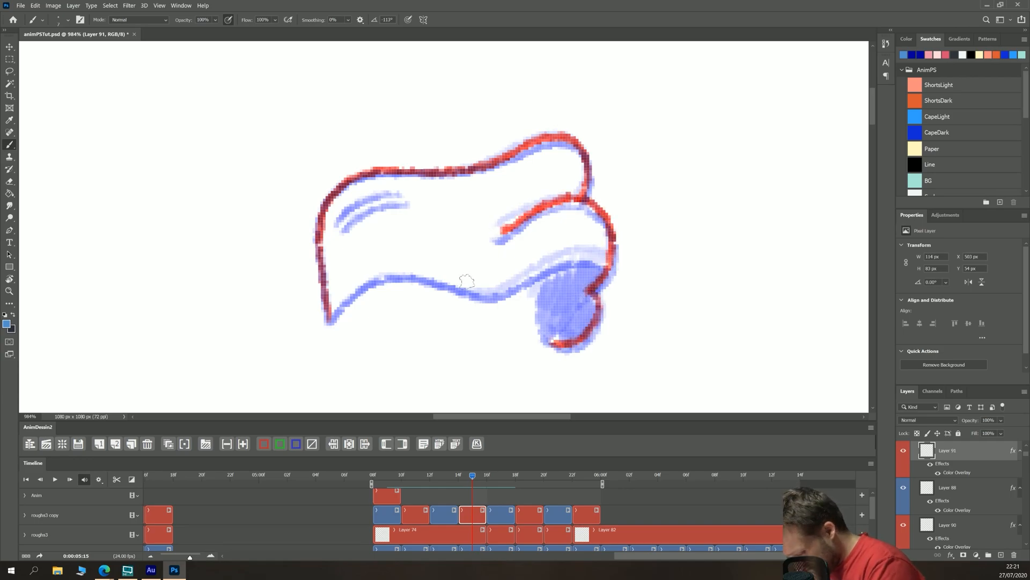
mouse_move(605, 263)
mouse_down()
mouse_move(561, 253)
mouse_move(537, 274)
mouse_move(472, 291)
mouse_move(361, 279)
mouse_move(324, 325)
mouse_up()
drag(343, 230, 401, 199)
mouse_move(605, 267)
mouse_down()
mouse_move(545, 317)
mouse_move(595, 266)
mouse_move(553, 343)
mouse_move(594, 300)
mouse_move(547, 339)
mouse_up()
Step: Brush the cape outline on the third red in-between frame, following the onion-skinned neighbouring drawings
key(Right)
key(Right)
key(Right)
key(Right)
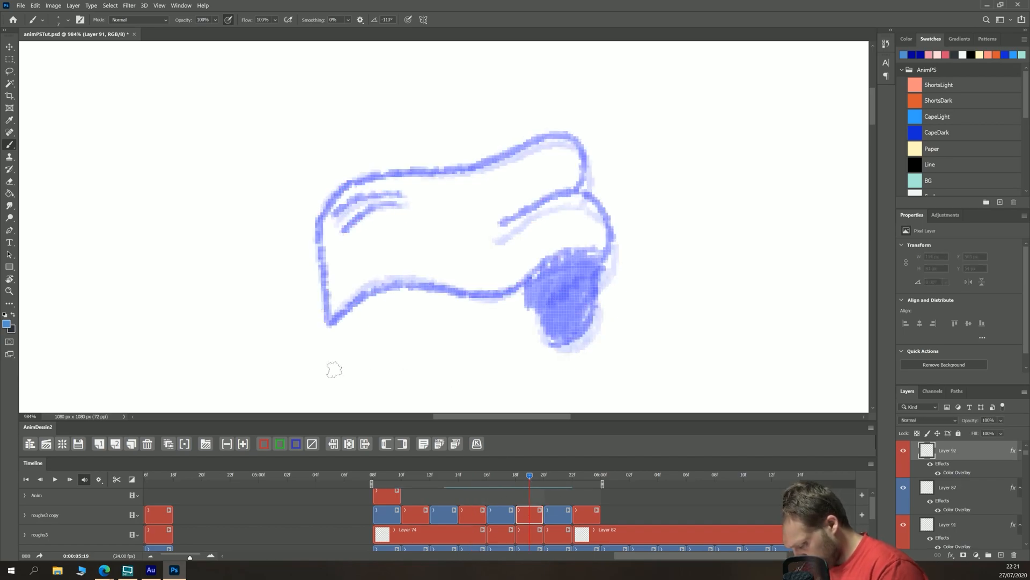
mouse_move(325, 321)
mouse_down()
mouse_move(371, 283)
mouse_move(421, 275)
mouse_move(470, 293)
mouse_move(604, 262)
mouse_up()
mouse_move(558, 347)
mouse_down()
mouse_move(596, 327)
mouse_move(604, 289)
mouse_move(592, 283)
mouse_move(611, 263)
mouse_move(615, 215)
mouse_move(567, 196)
mouse_move(502, 232)
mouse_up()
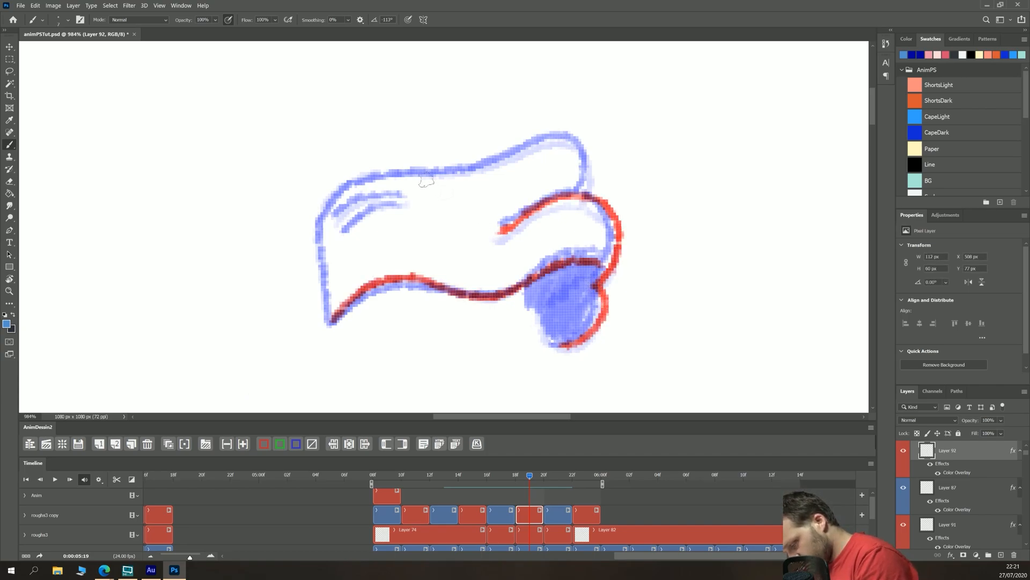
mouse_move(579, 187)
mouse_down()
mouse_move(573, 138)
mouse_move(485, 164)
mouse_move(373, 174)
mouse_move(339, 191)
mouse_move(319, 232)
mouse_move(329, 325)
mouse_up()
Step: Draw the crease lines on the third in-between cape, undoing and redoing poor strokes, and shade its underside
mouse_move(398, 197)
mouse_down()
mouse_move(347, 231)
mouse_move(338, 211)
mouse_move(338, 232)
mouse_up()
key(ctrl+z)
key(ctrl+z)
key(ctrl+z)
mouse_move(529, 313)
mouse_down()
mouse_move(561, 283)
mouse_move(607, 265)
mouse_move(593, 315)
mouse_move(569, 331)
mouse_move(545, 299)
mouse_move(534, 335)
mouse_up()
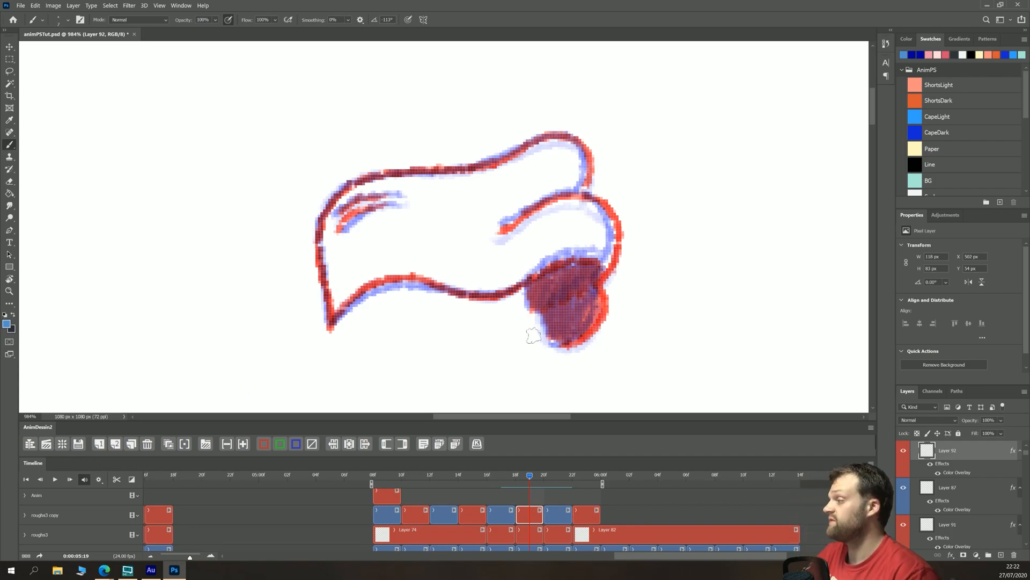
Step: Draw the fourth in-between cape on the last red frame, with its outline, shaded underside and two crease lines
click(293, 555)
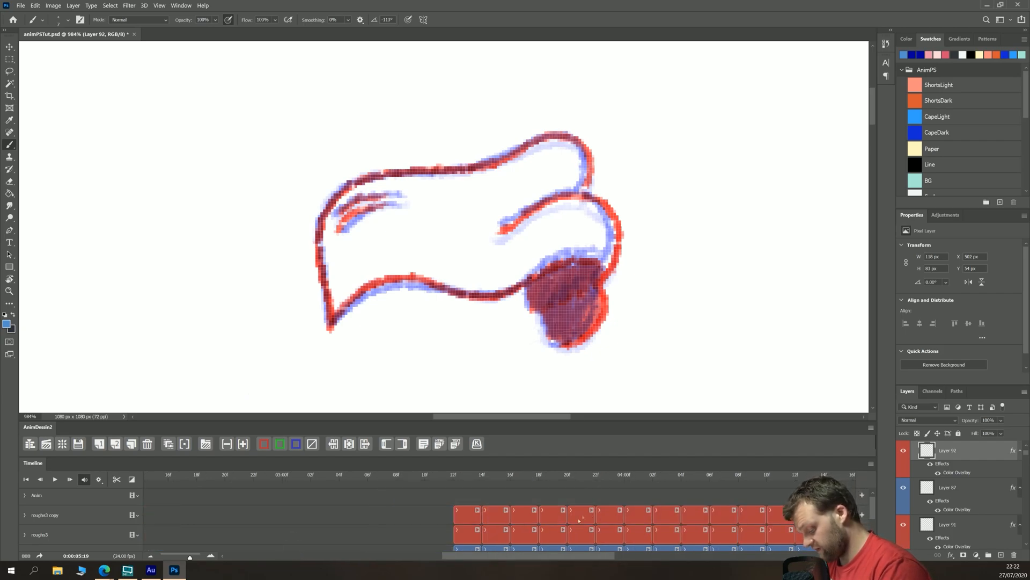
drag(487, 559, 650, 558)
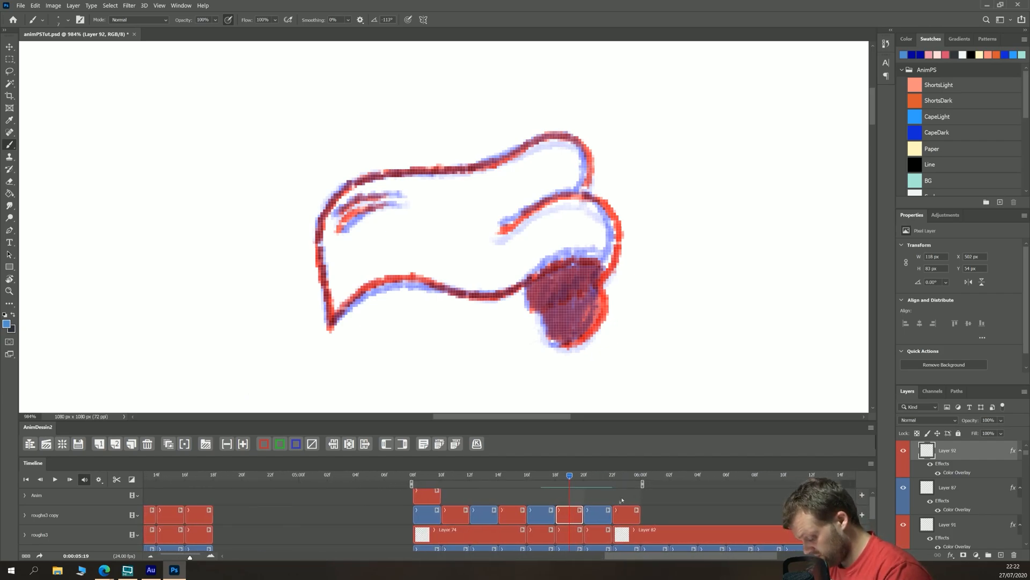
click(627, 475)
click(628, 507)
mouse_move(329, 311)
mouse_down()
mouse_move(318, 219)
mouse_move(351, 180)
mouse_move(454, 169)
mouse_move(552, 136)
mouse_move(578, 154)
mouse_move(575, 138)
mouse_move(578, 202)
mouse_up()
mouse_move(506, 231)
mouse_down()
mouse_move(582, 198)
mouse_move(609, 223)
mouse_move(600, 265)
mouse_move(583, 273)
mouse_move(593, 286)
mouse_move(543, 337)
mouse_up()
mouse_move(334, 315)
mouse_down()
mouse_move(368, 295)
mouse_move(493, 294)
mouse_move(550, 260)
mouse_move(606, 247)
mouse_up()
mouse_move(575, 326)
mouse_down()
mouse_move(587, 279)
mouse_move(560, 322)
mouse_move(540, 284)
mouse_move(529, 290)
mouse_up()
mouse_move(344, 229)
mouse_down()
mouse_move(396, 203)
mouse_move(394, 191)
mouse_move(343, 217)
mouse_up()
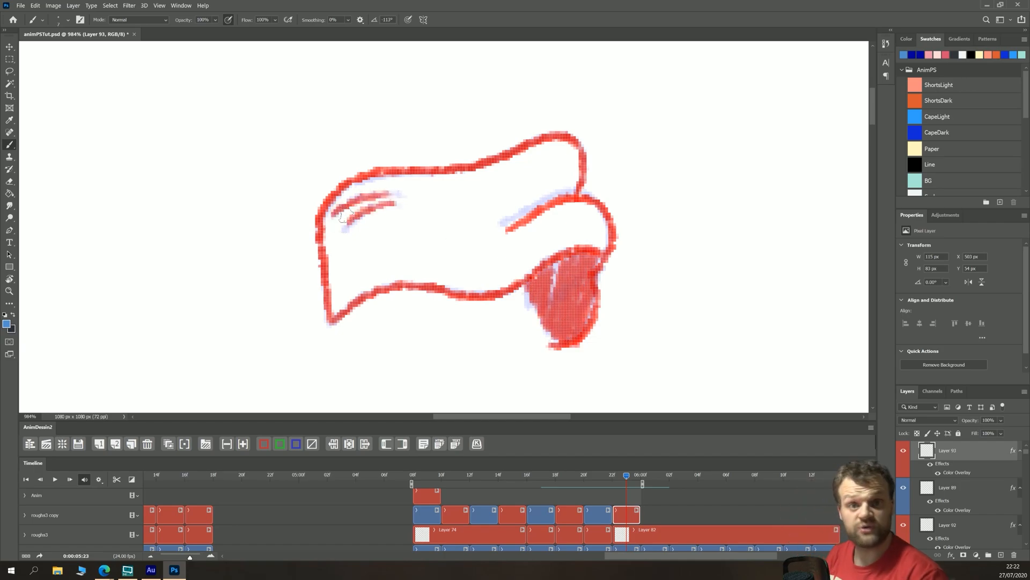
click(428, 518)
click(315, 488)
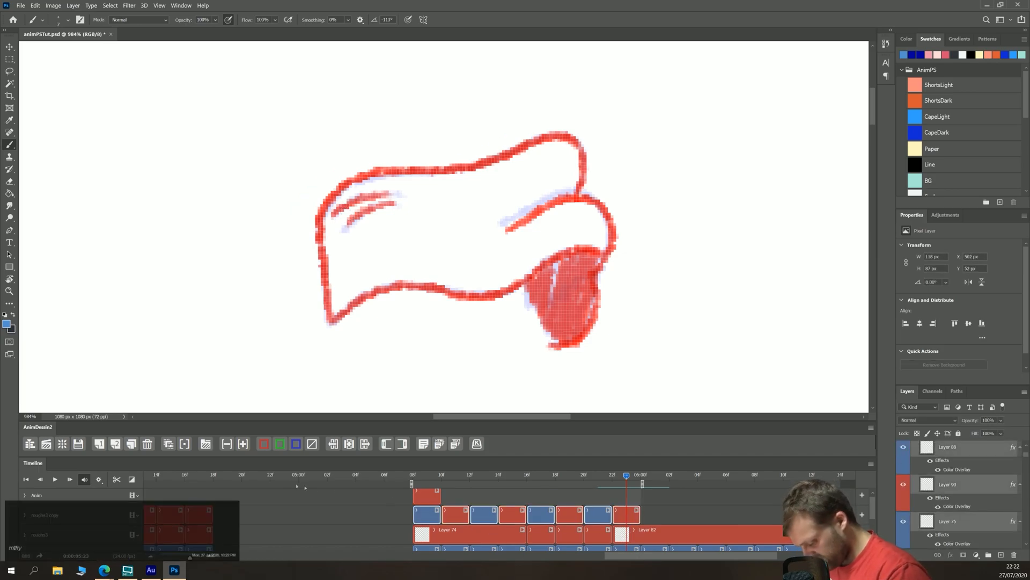
key(Return)
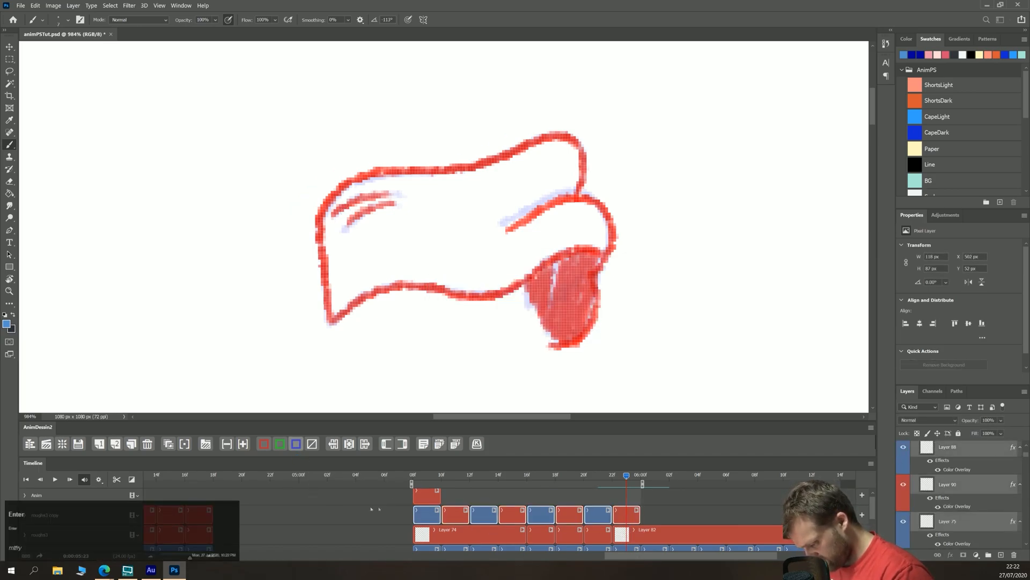
Step: Recolour the four red in-between cape frames in the roughs3 copy group blue
click(457, 475)
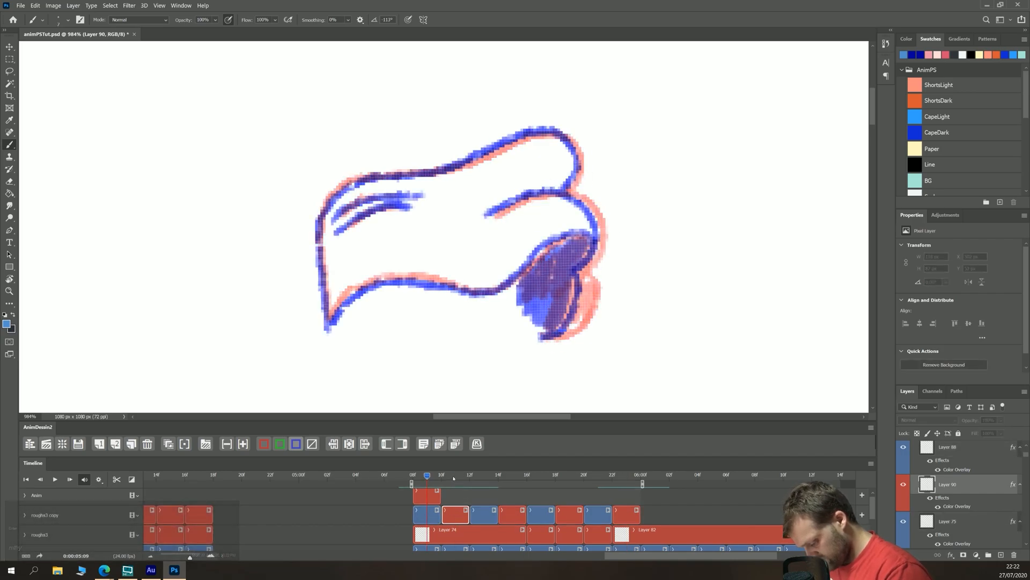
click(296, 443)
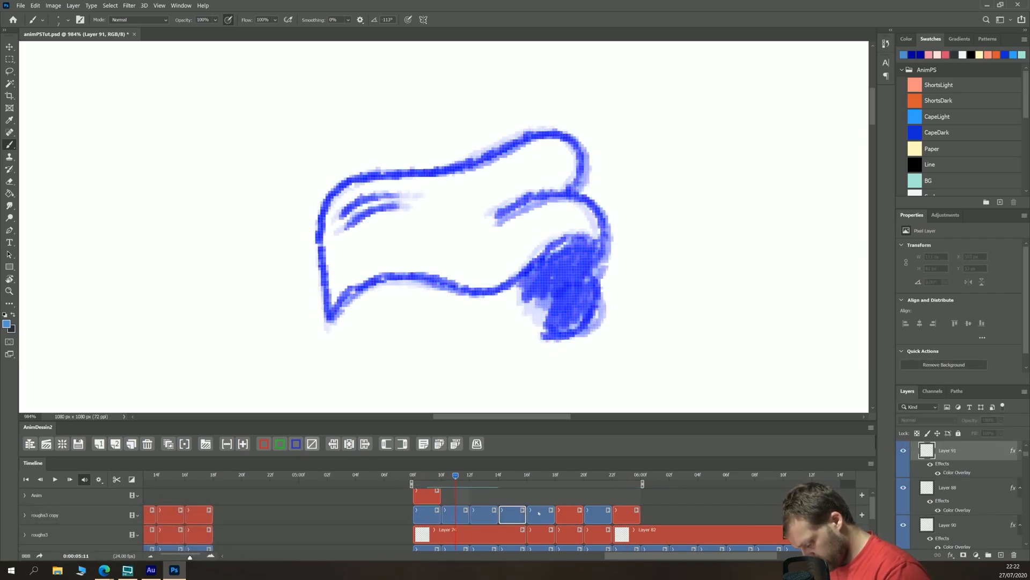
click(569, 516)
click(296, 443)
click(626, 516)
click(295, 444)
Step: Play back the cape loop and compare its first and last frames
key(space)
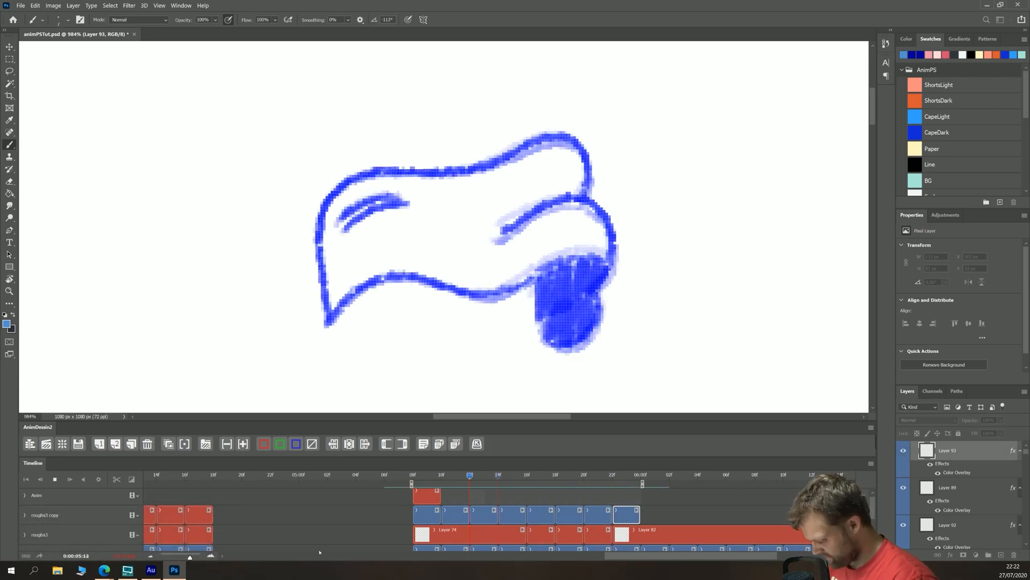
key(space)
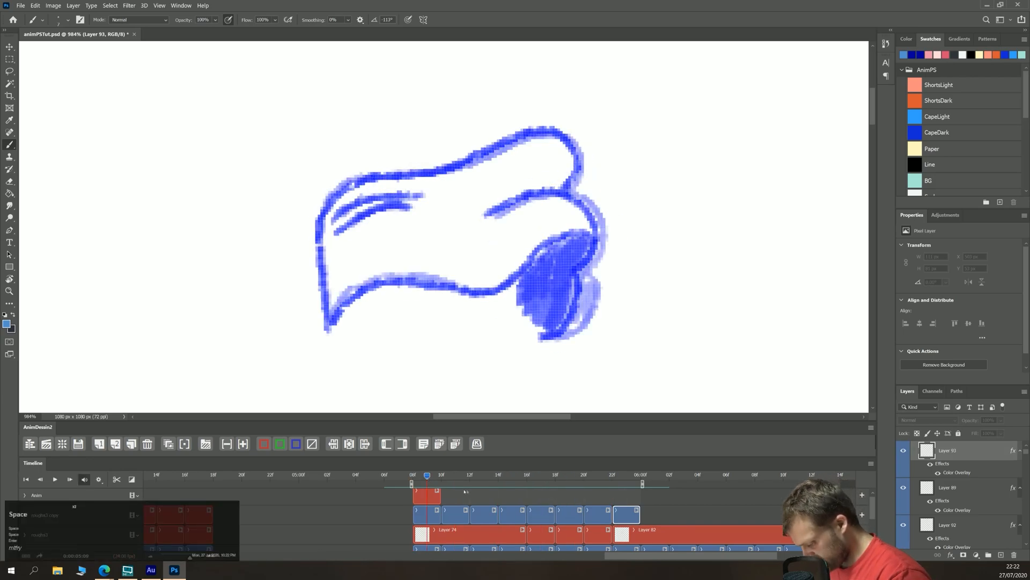
click(627, 476)
click(428, 476)
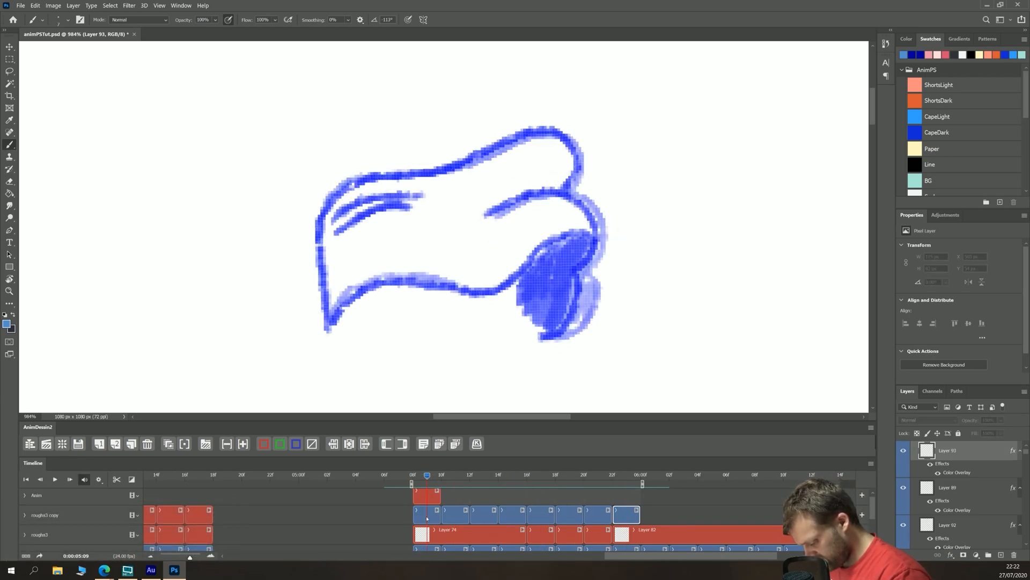
Step: Delete the first cape drawing from the roughs3 copy sequence, end the work area at the last remaining frame, and play the loop
click(428, 516)
key(Delete)
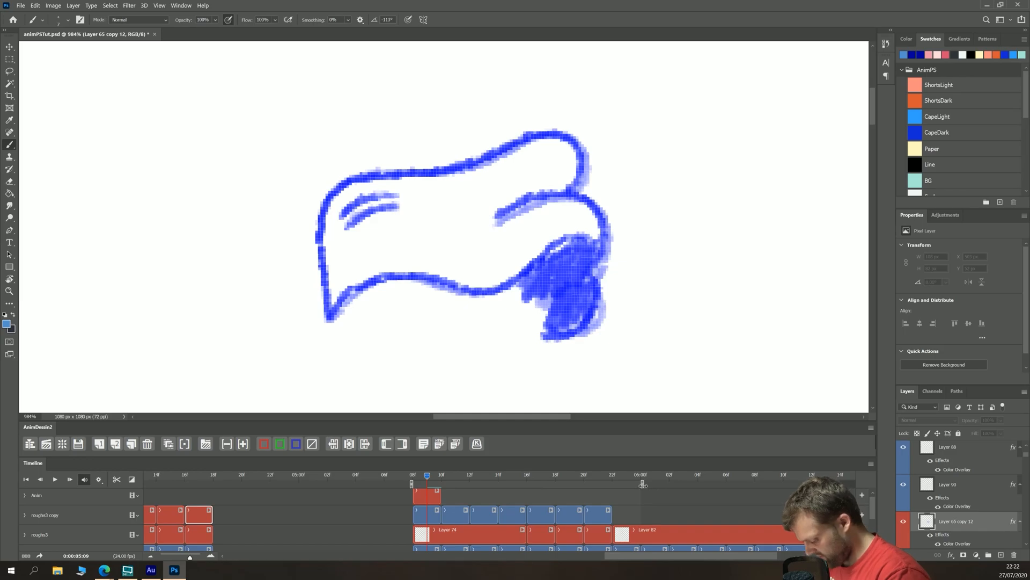
key(space)
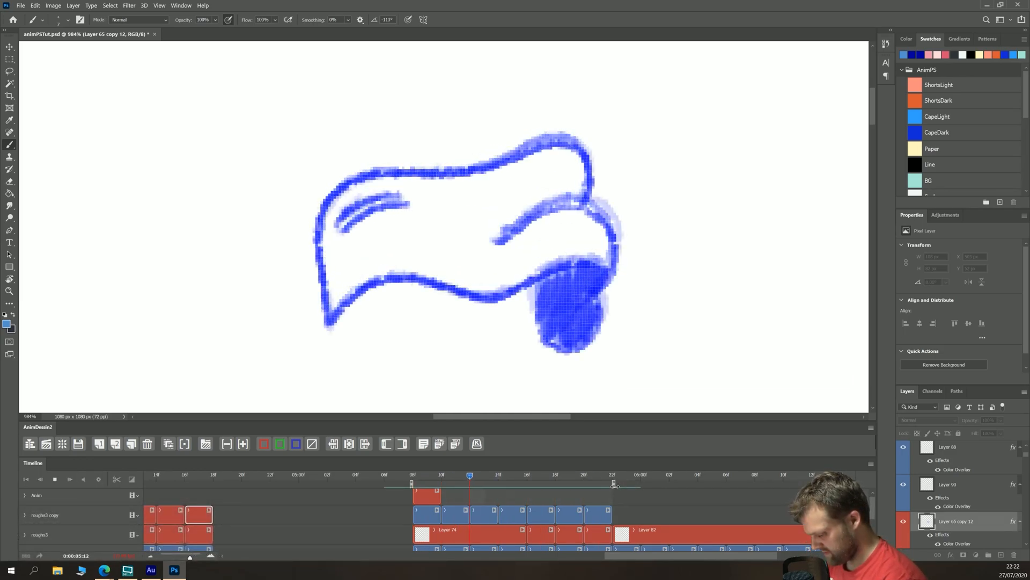
key(space)
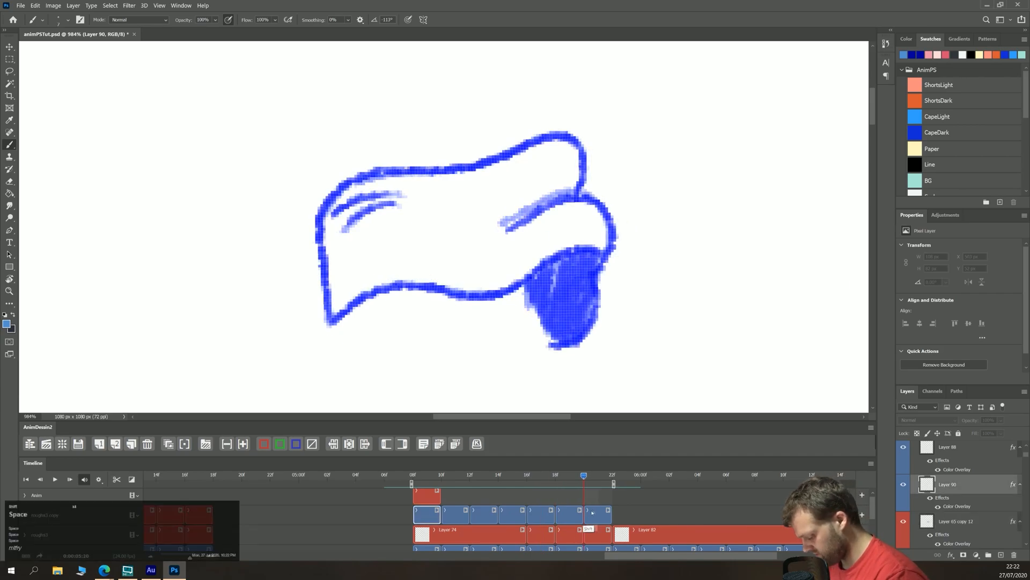
Step: Duplicate the seven blue cape frames directly after the last one to repeat the loop, and extend the work area over the copies
click(612, 475)
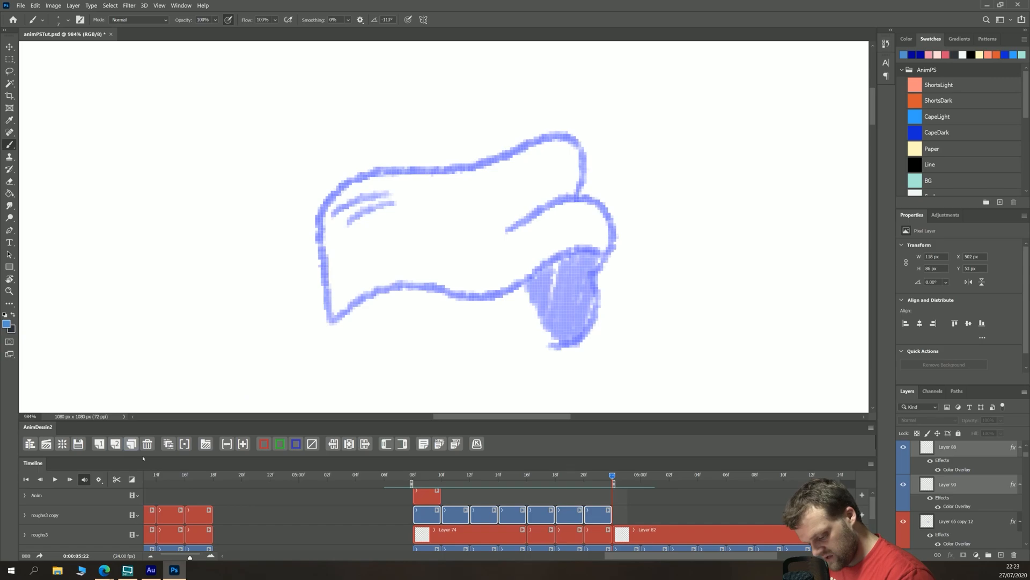
click(133, 445)
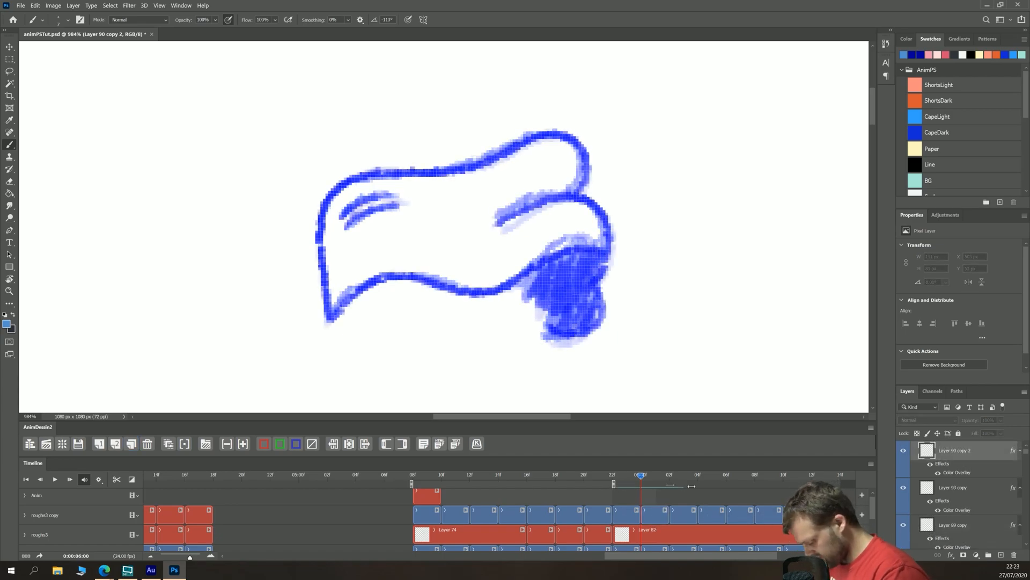
key(ctrl+minus)
key(ctrl+minus)
key(ctrl+minus)
key(ctrl+minus)
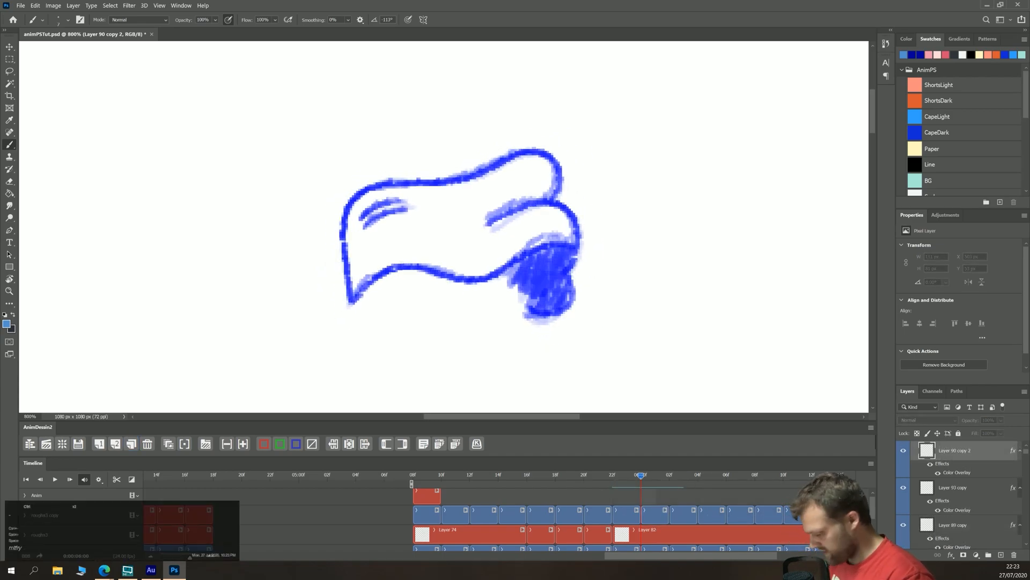
Step: Play back the repeated cape loop with the whole canvas in view, and stop at the start of the shot
key(ctrl+minus)
key(ctrl+minus)
key(ctrl+minus)
key(ctrl+minus)
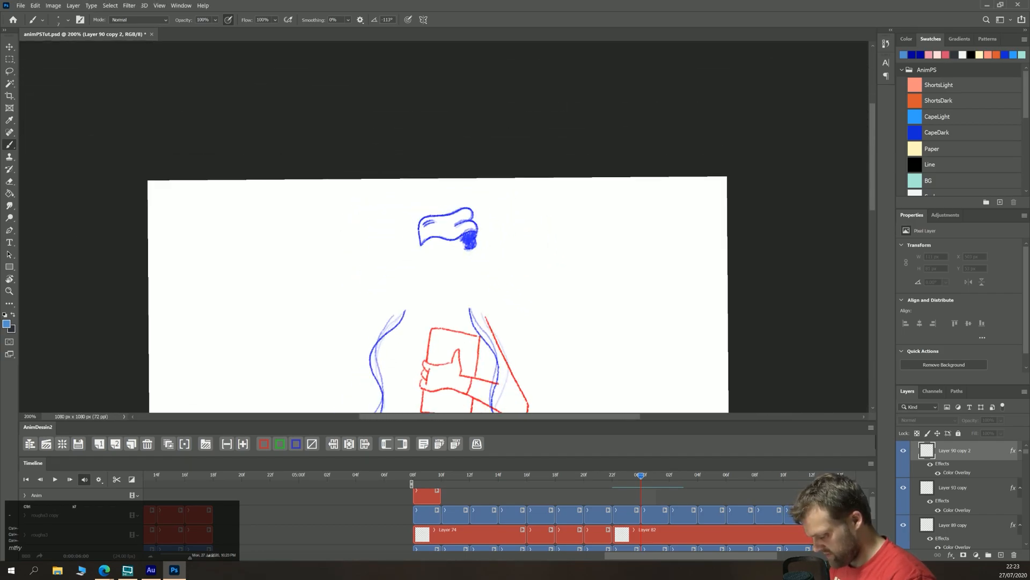
key(space)
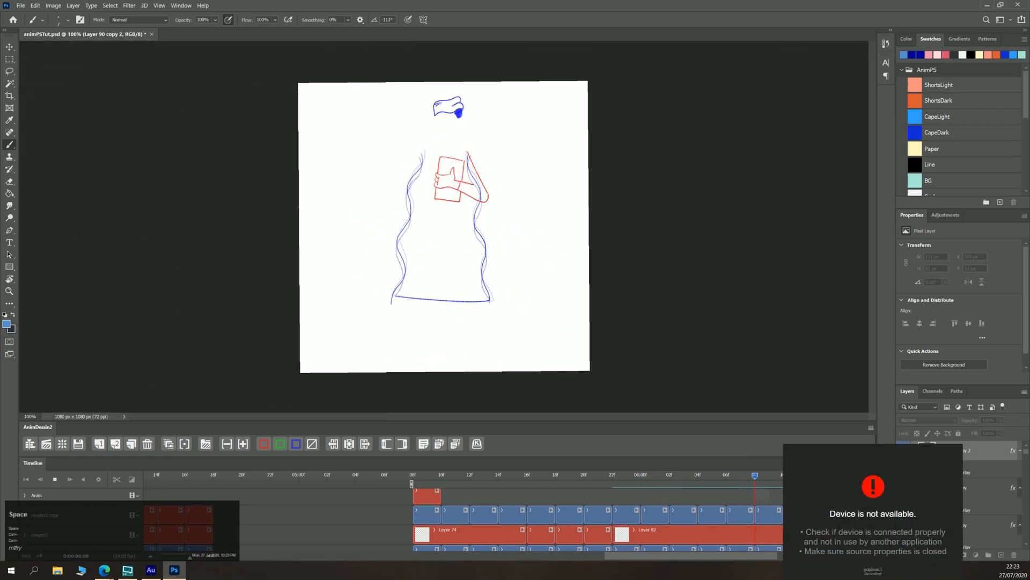
key(space)
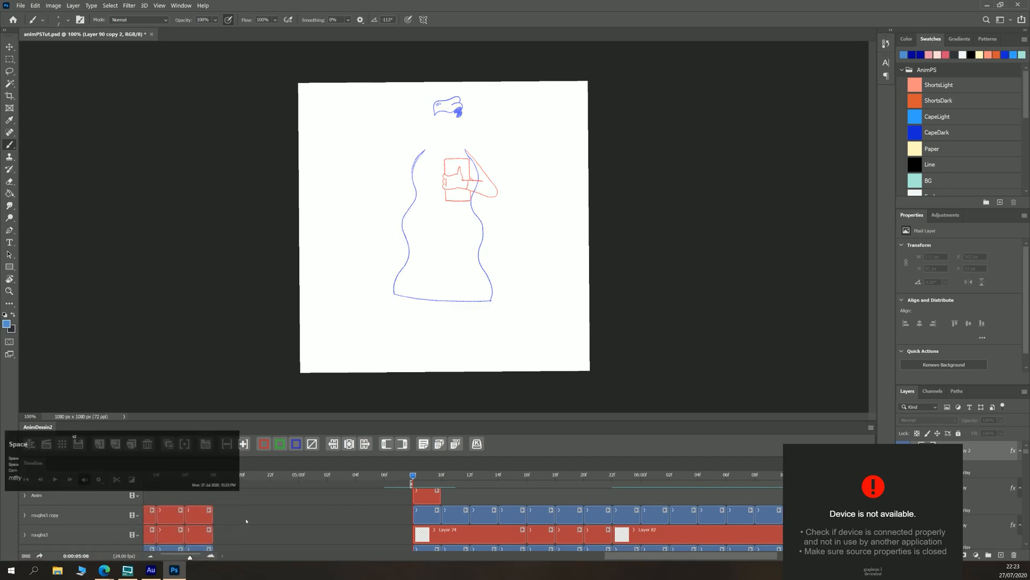
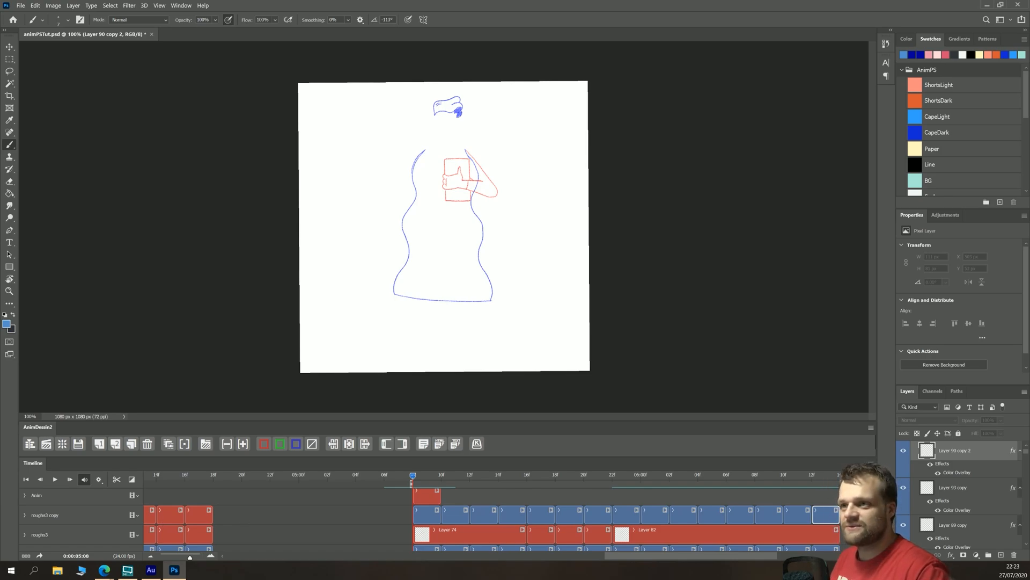
key(m)
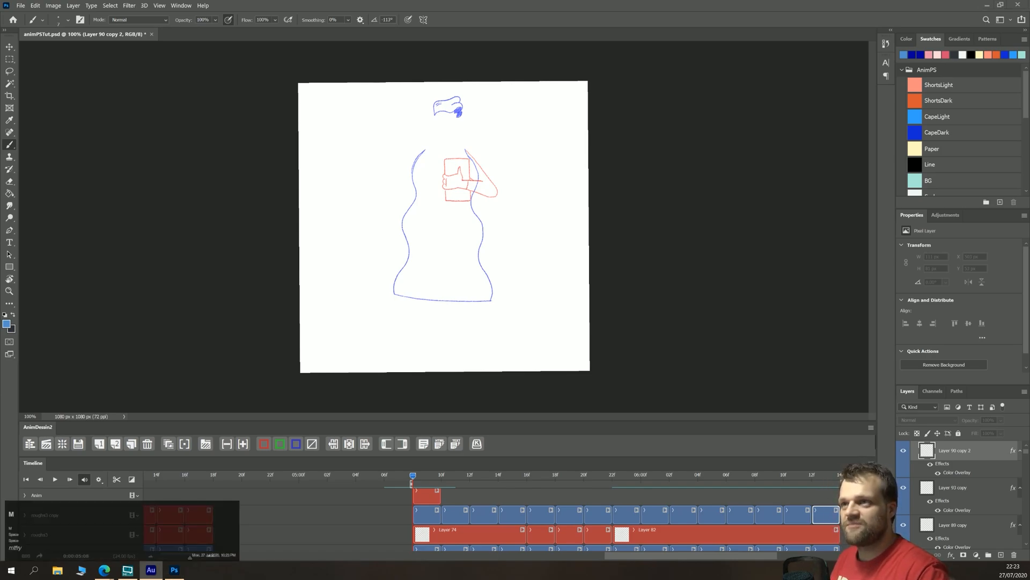
click(176, 264)
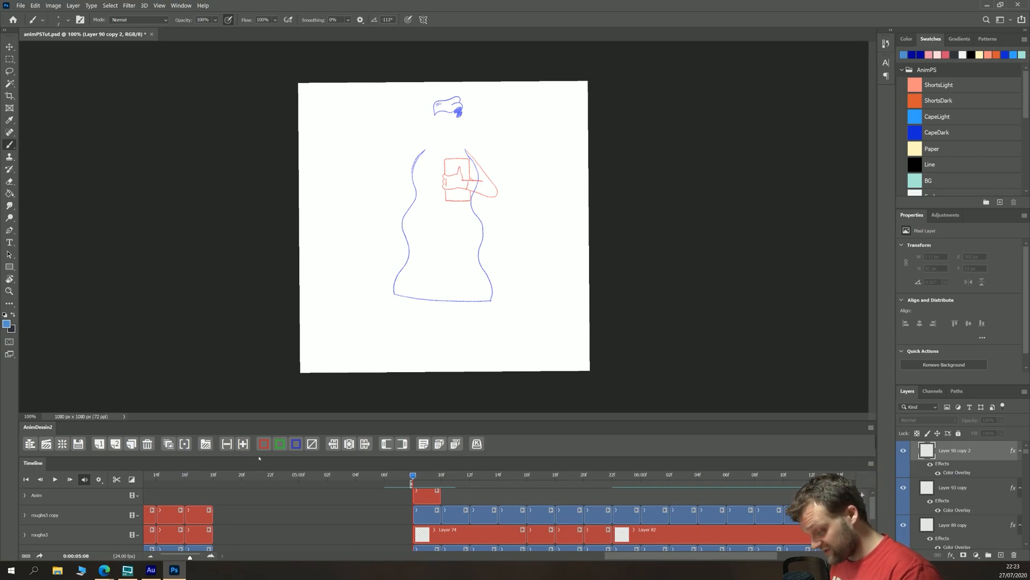
key(space)
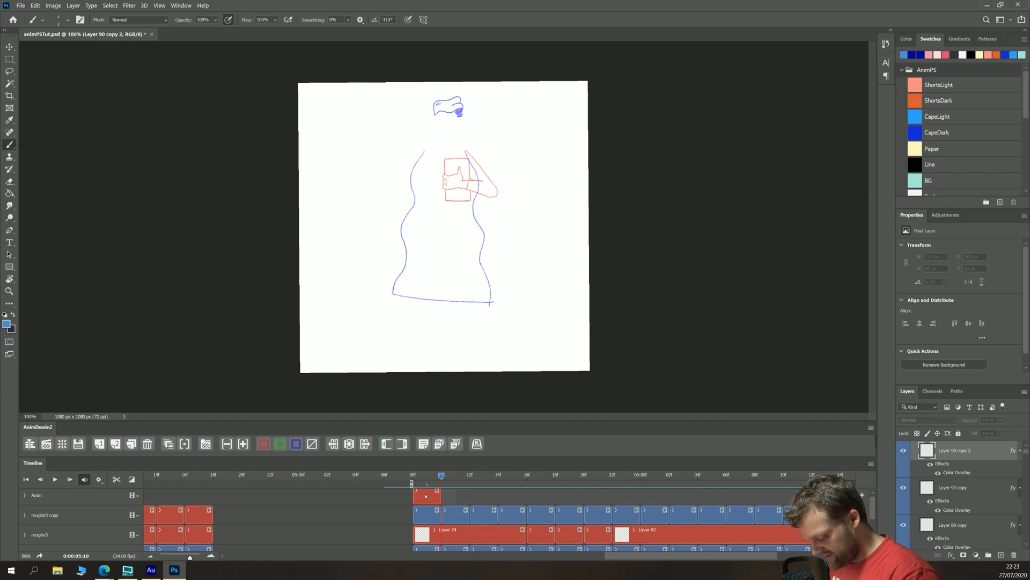
Step: Make the Anim group containing the red eye drawing visible over the cape roughs
click(425, 495)
click(49, 499)
click(902, 448)
key(ctrl+equal)
key(ctrl+equal)
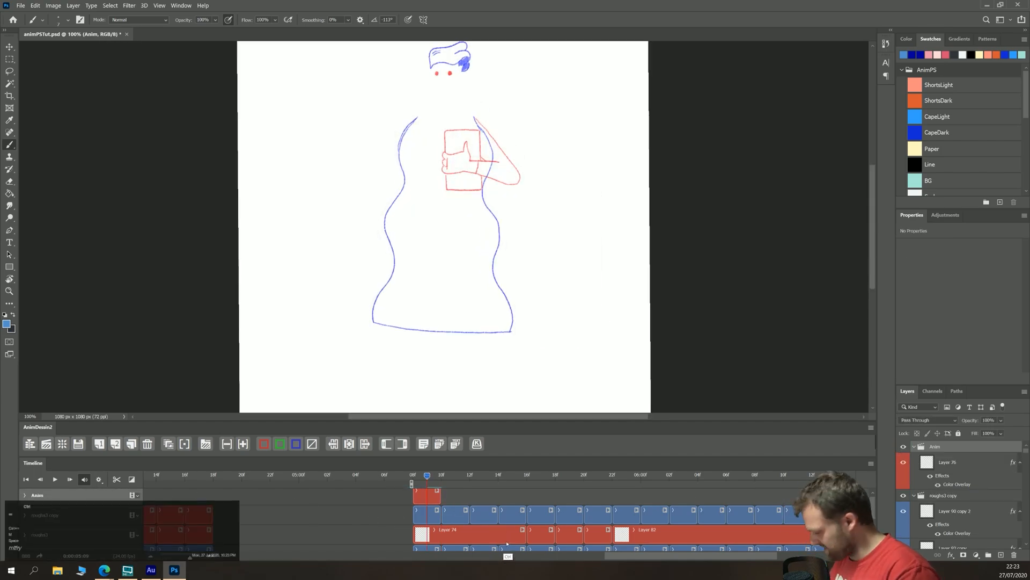
Step: Extend the open-eye drawing in the Anim group so it holds until 5:14f
drag(352, 152, 352, 243)
drag(357, 203, 376, 300)
key(b)
click(426, 497)
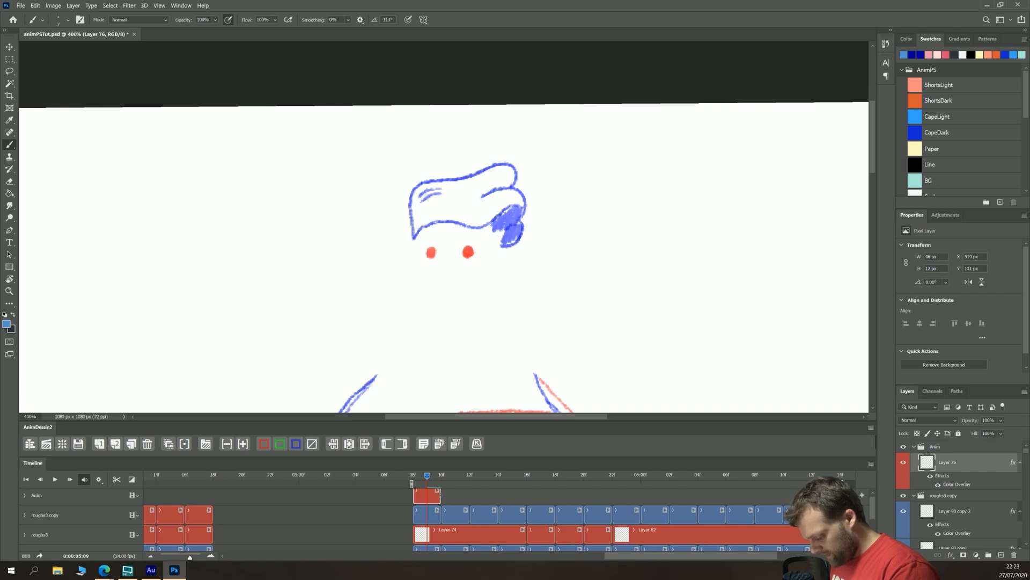
drag(440, 497, 498, 496)
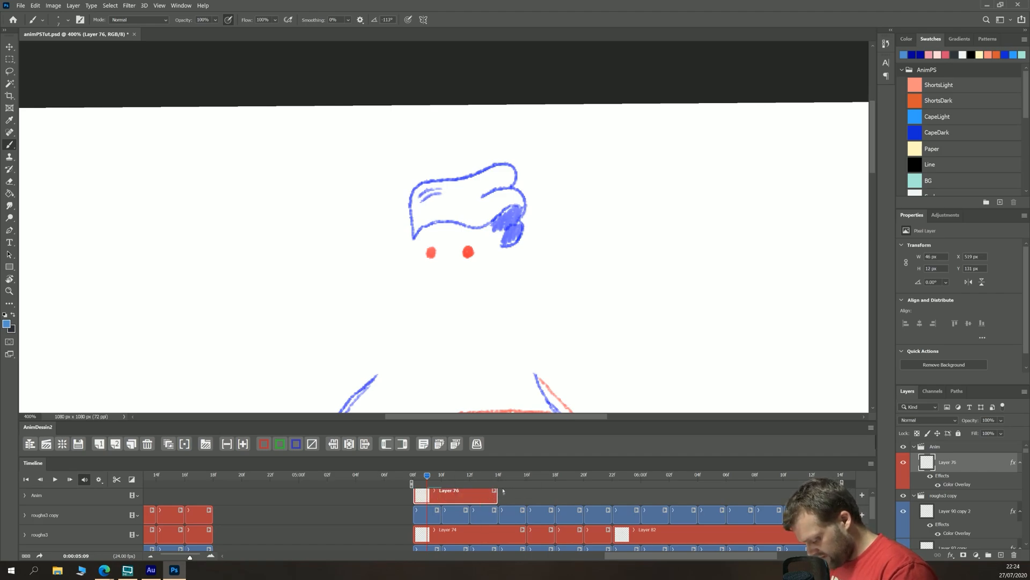
Step: Add two two-frame drawings after the open eyes, painting closed eyes as short dashes, and reopened eyes as taller ovals
key(space)
click(115, 443)
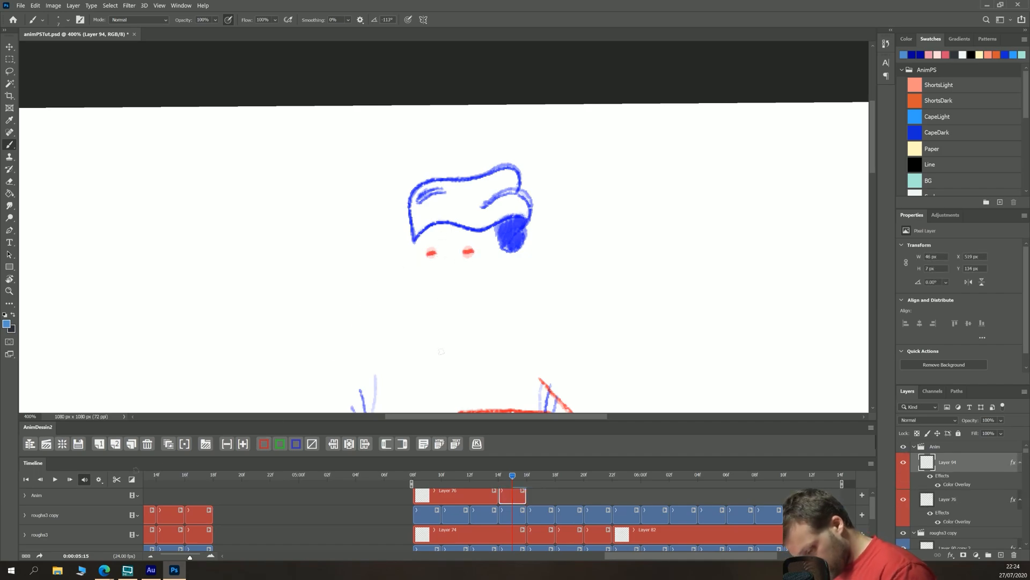
click(115, 443)
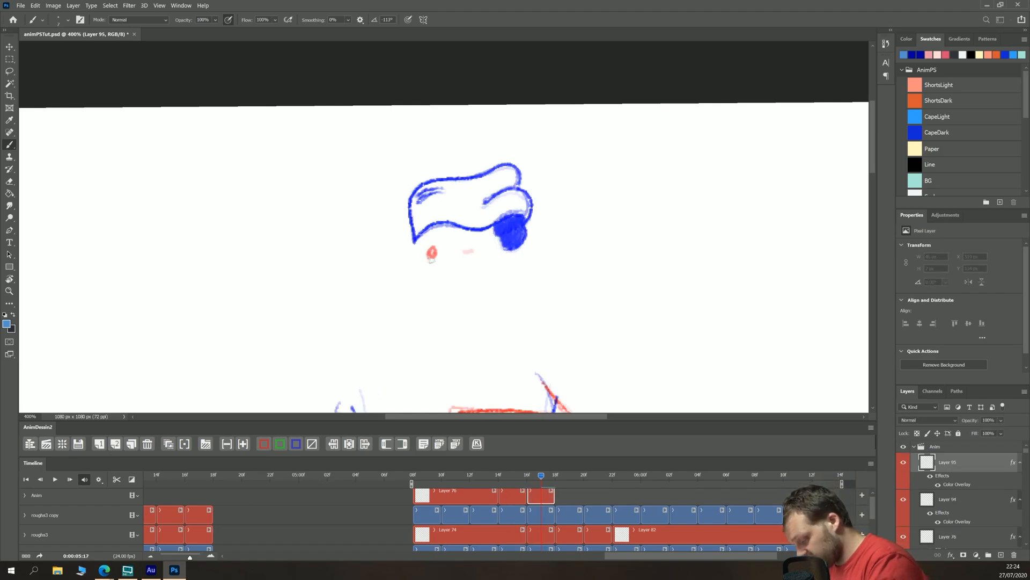
drag(432, 252, 432, 255)
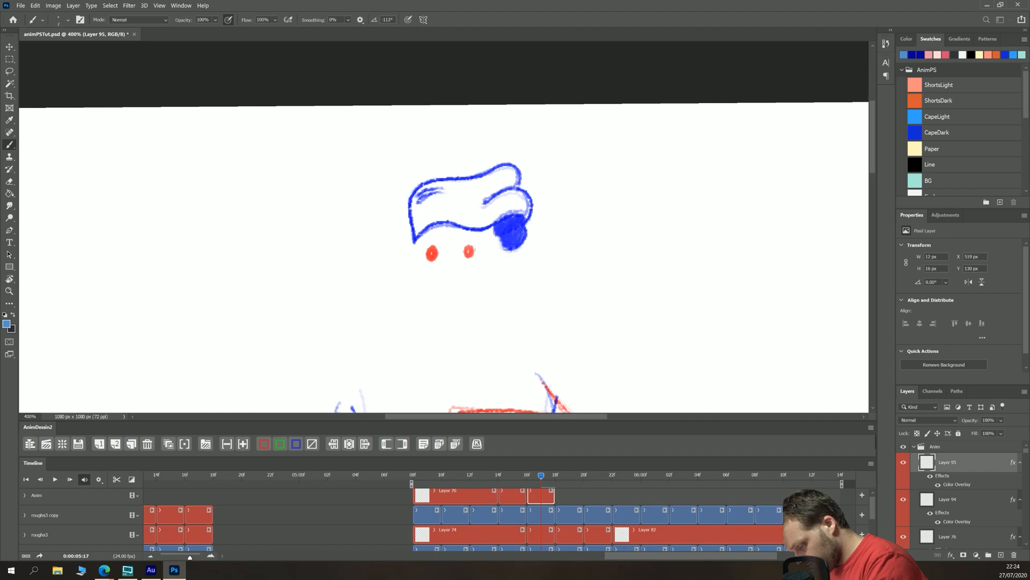
Step: Duplicate the held open-eye drawing and place the copy directly after the two blink drawings
click(455, 497)
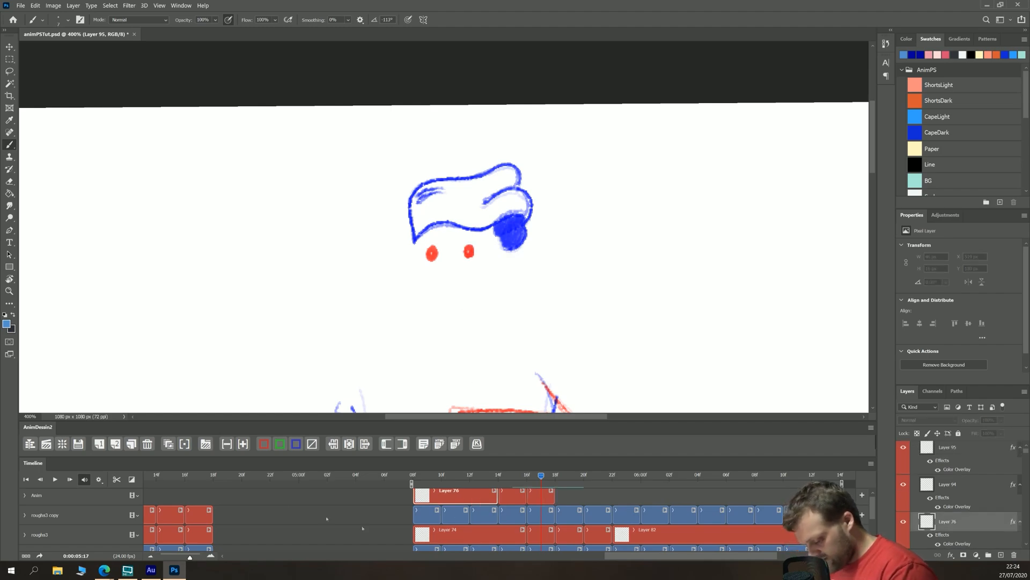
click(131, 443)
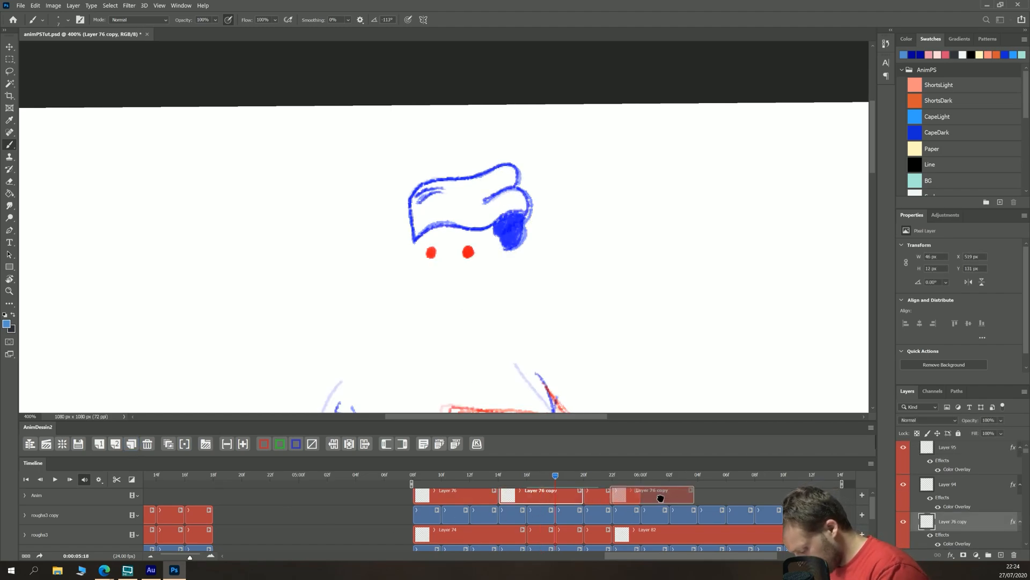
mouse_move(662, 498)
mouse_down()
mouse_move(601, 499)
mouse_move(646, 498)
mouse_up()
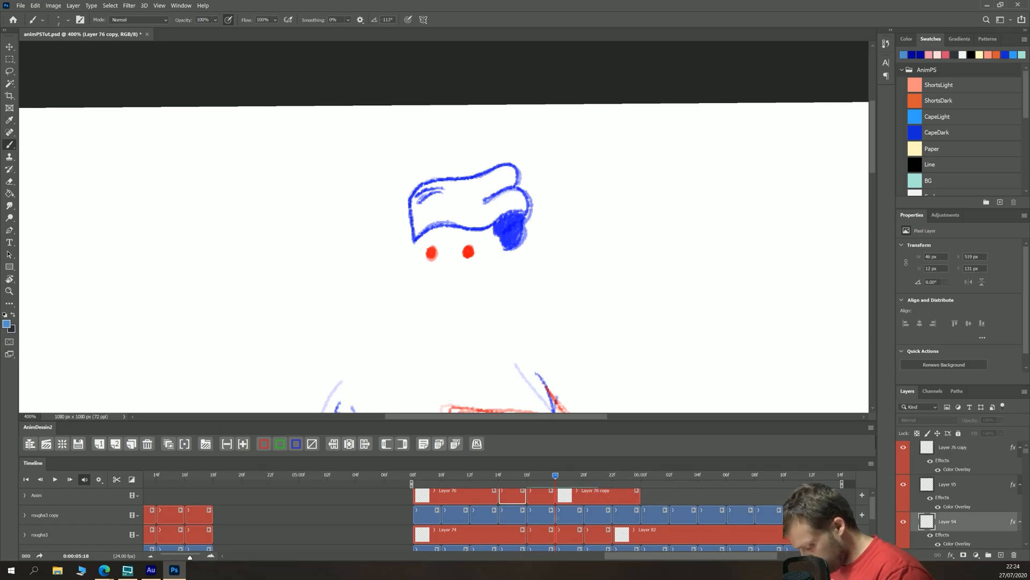
Step: Duplicate the two blink drawings together with the following open-eye hold to repeat the blink along the Anim sequence
click(344, 538)
click(131, 443)
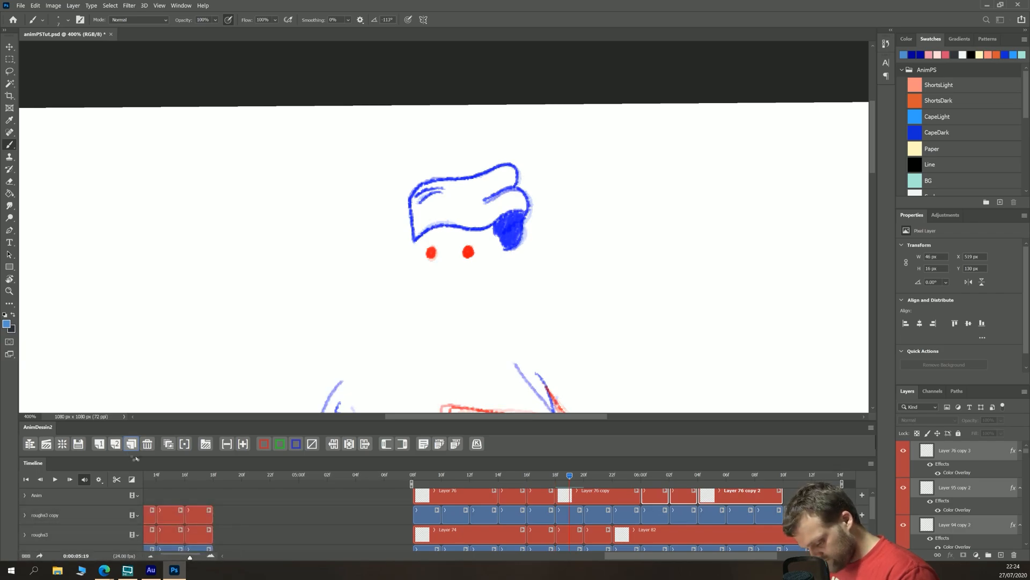
key(Right)
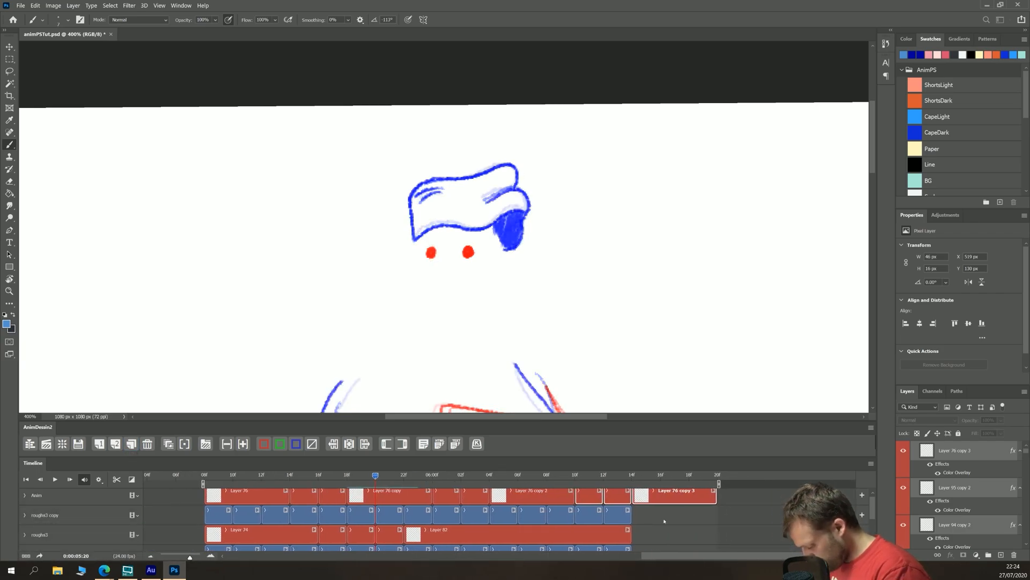
Step: Play back the repeated blink to check the timing of the eye drawings
key(space)
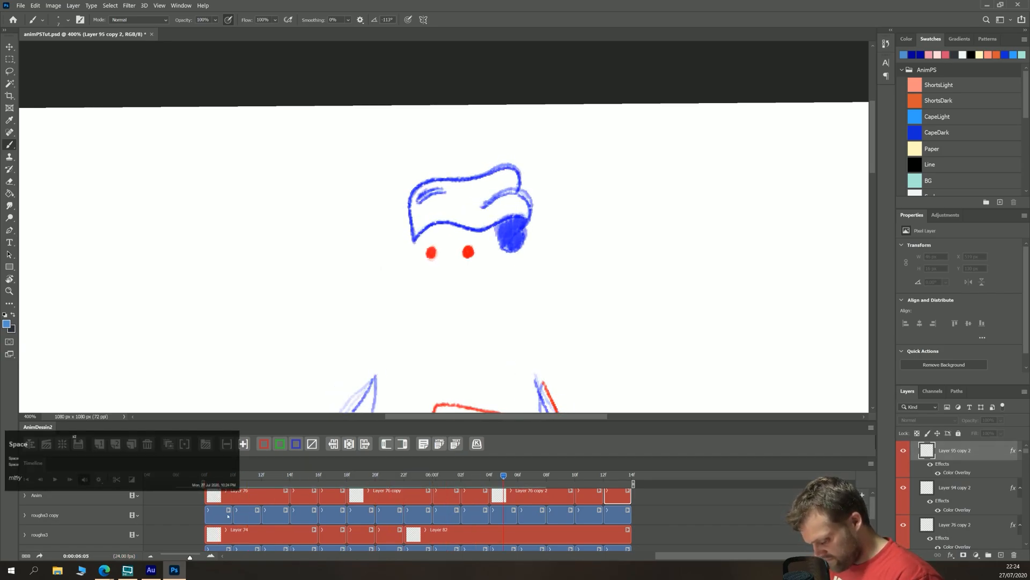
key(space)
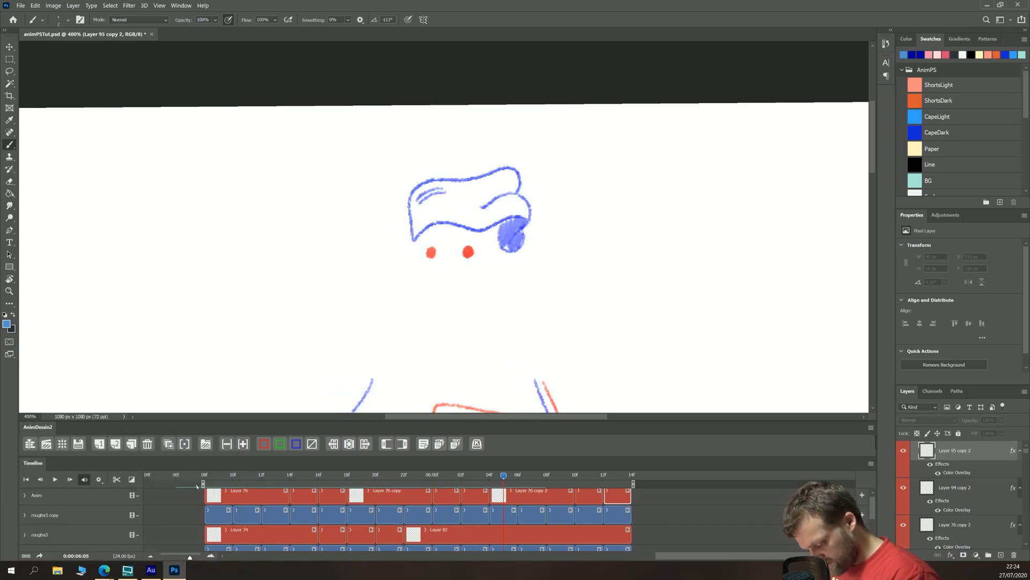
key(space)
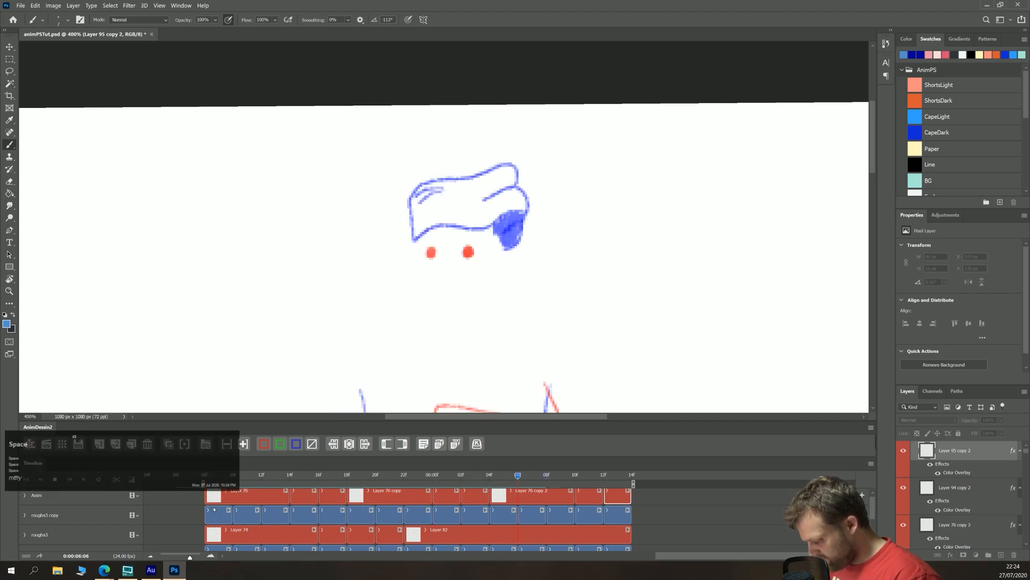
key(space)
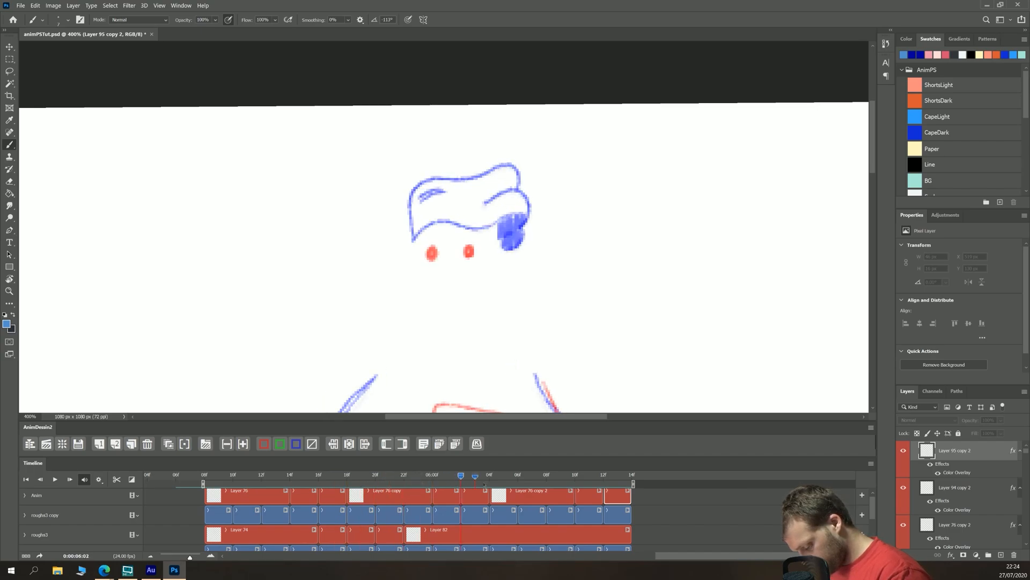
Step: Delete the last two blink drawings from the Anim sequence and extend the final open-eye hold to 6:14f
click(586, 498)
key(Delete)
click(585, 497)
key(Delete)
drag(572, 497, 604, 497)
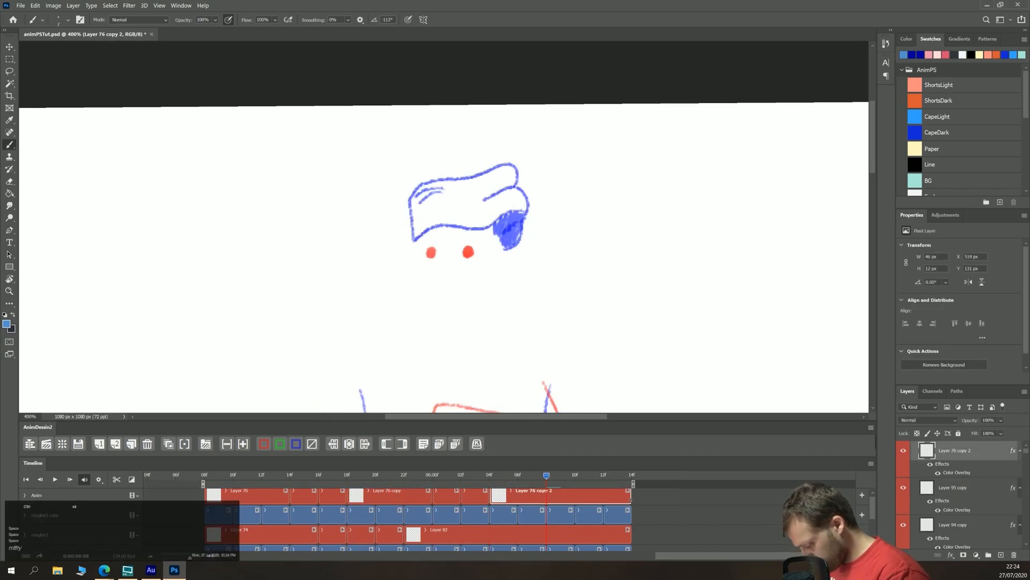
Step: Enlarge the timeline to reveal all groups, make the Roughs group visible, and play back the shot with the complete figure
key(ctrl+minus)
key(ctrl+minus)
key(ctrl+minus)
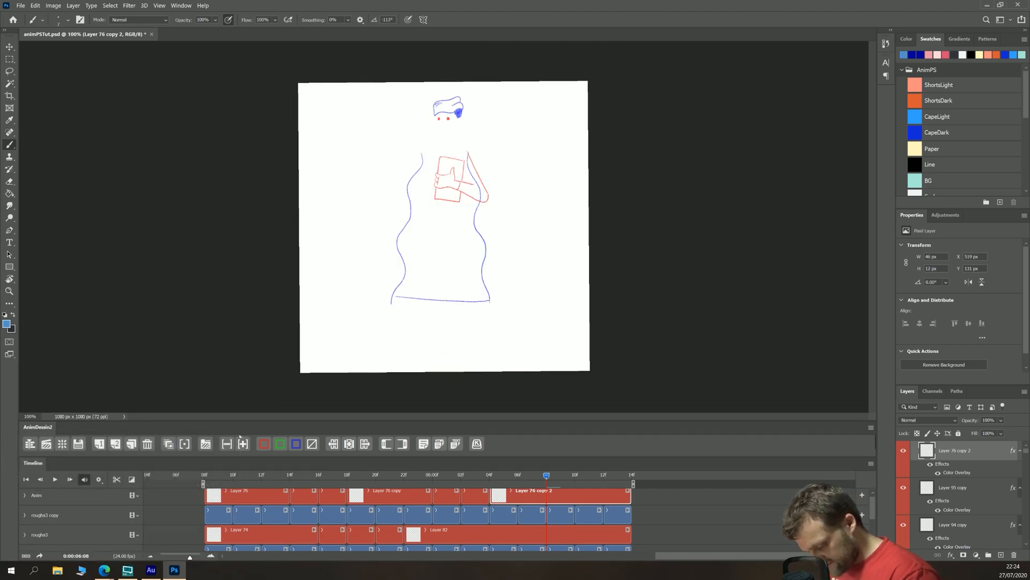
drag(229, 423, 227, 369)
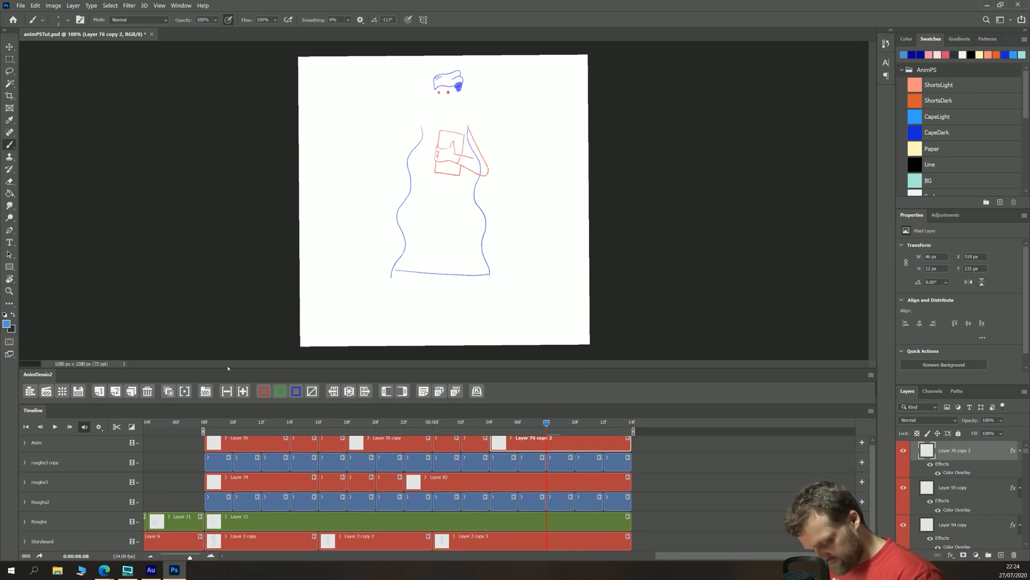
click(85, 524)
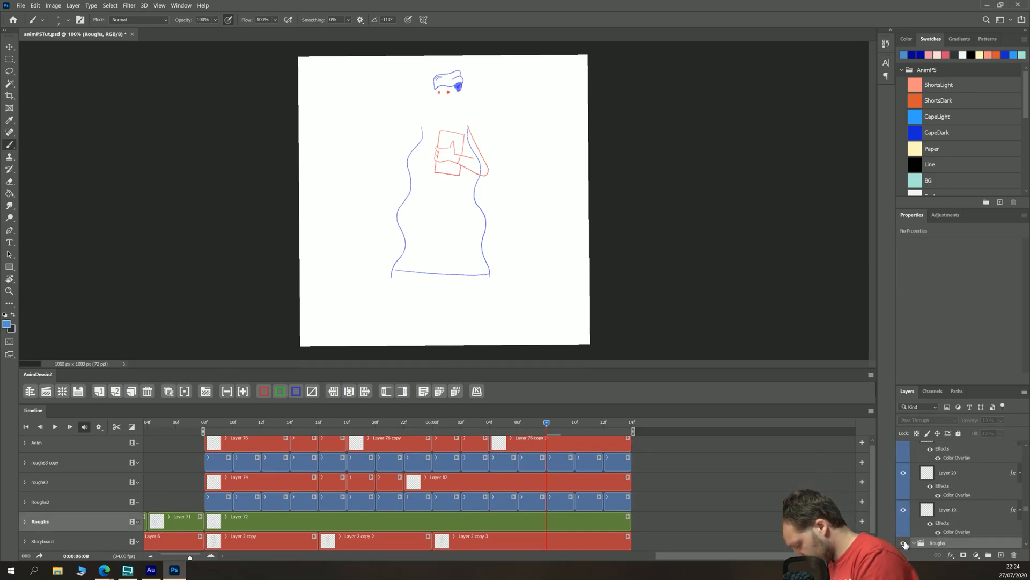
click(905, 543)
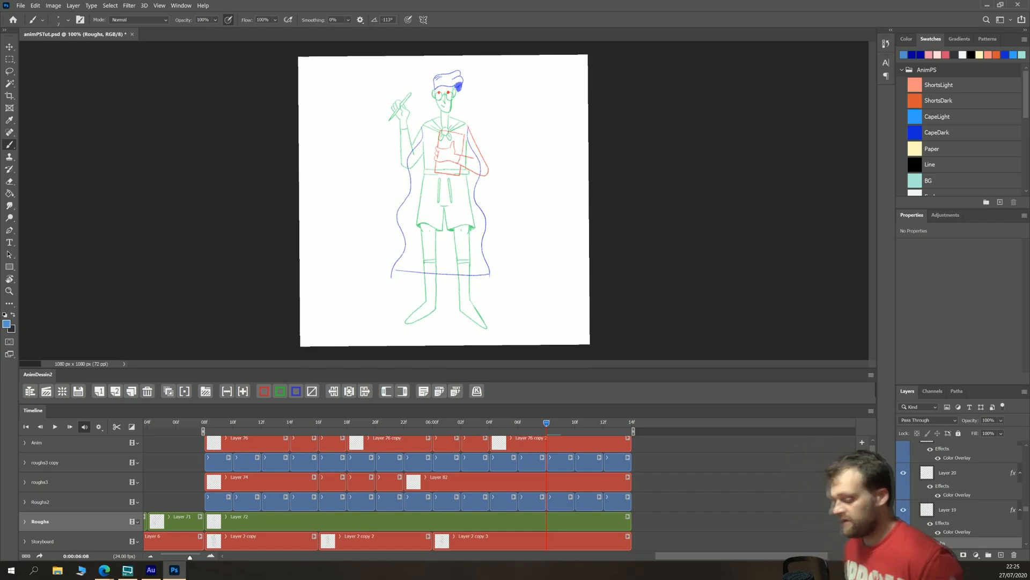
key(space)
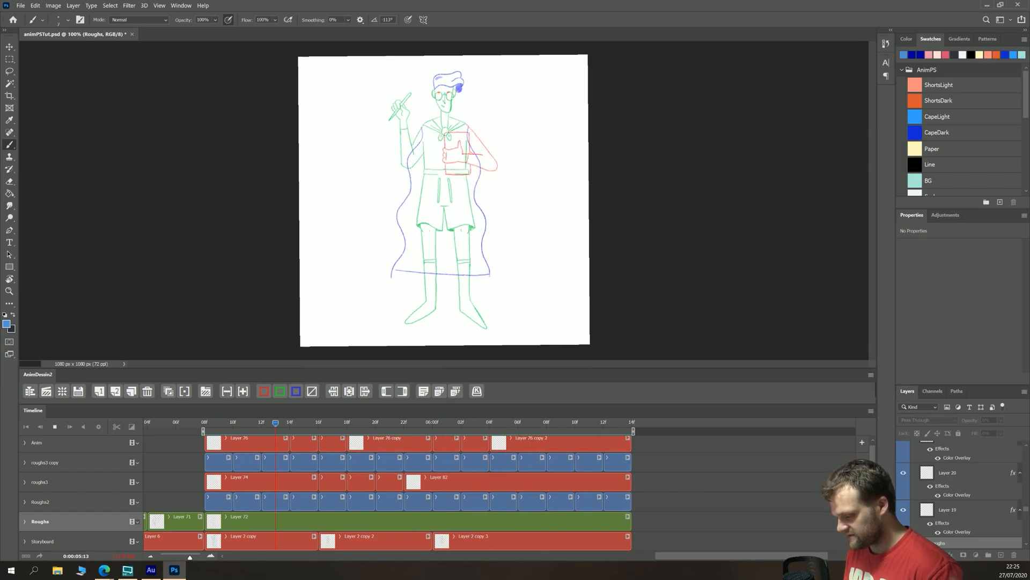
key(space)
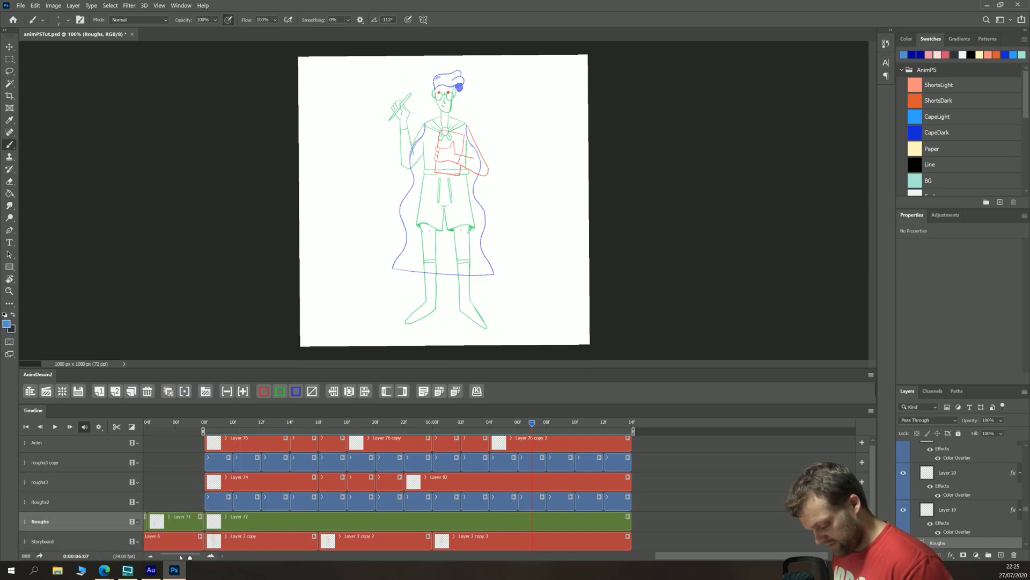
Step: Extend the work area back to the start of the timeline and play the entire animation
drag(178, 558, 175, 559)
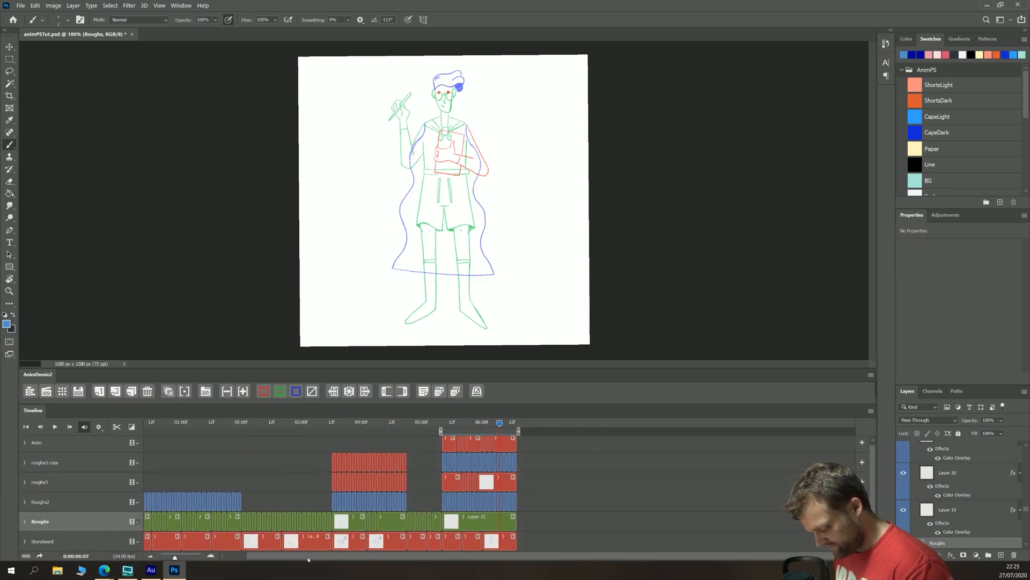
click(225, 559)
drag(467, 431, 122, 419)
click(55, 427)
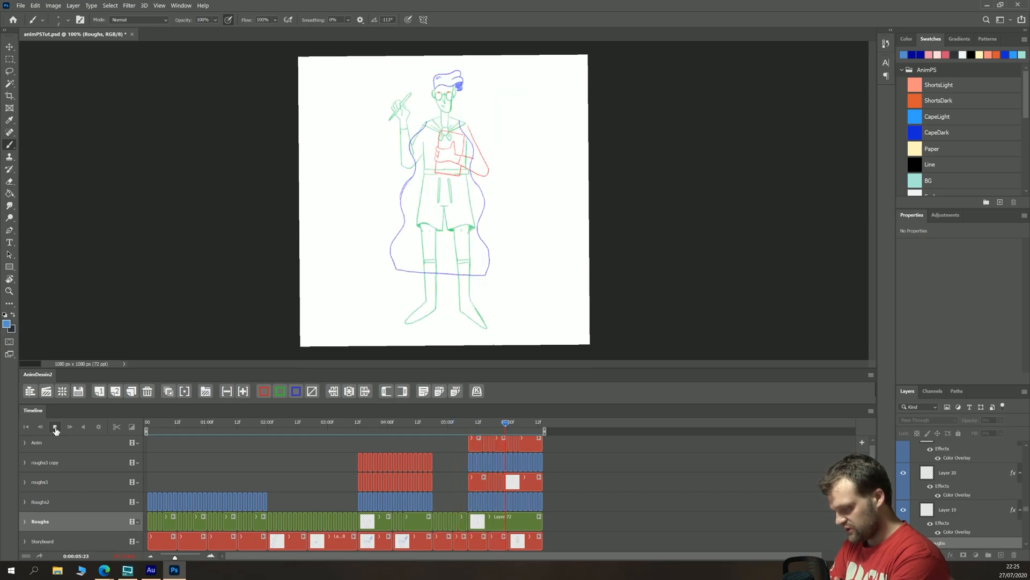
key(space)
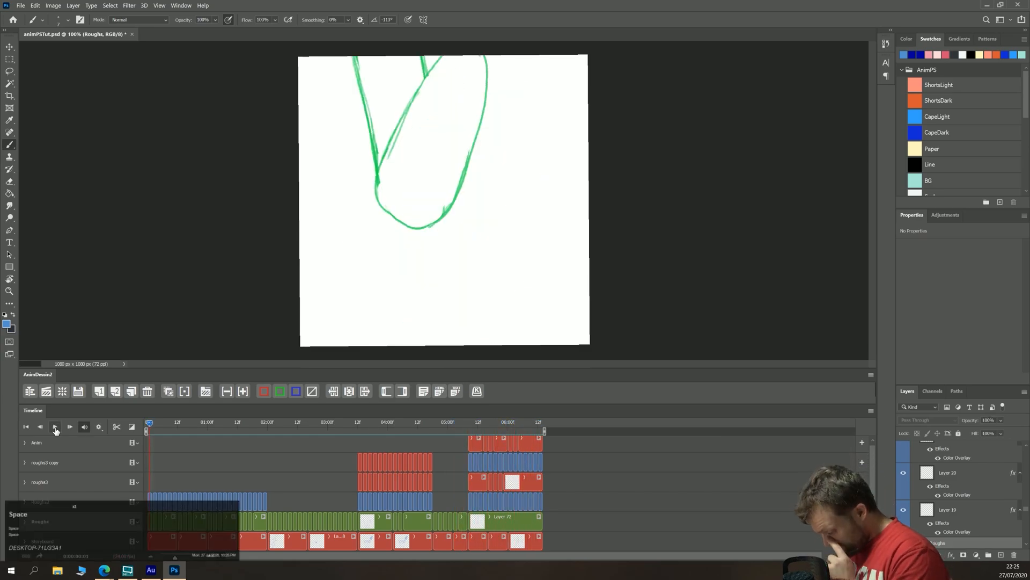
Step: Lengthen the first Storyboard drawing by about two frames and move the playhead to 0:00:05:08
drag(177, 541, 183, 541)
click(473, 423)
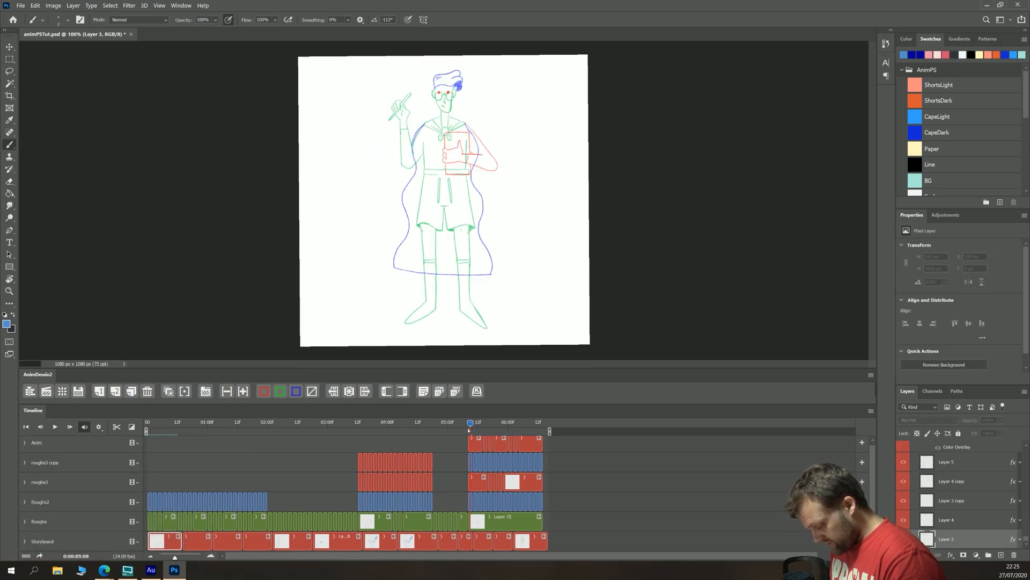
mouse_move(491, 426)
mouse_down()
mouse_move(508, 426)
mouse_move(470, 425)
mouse_up()
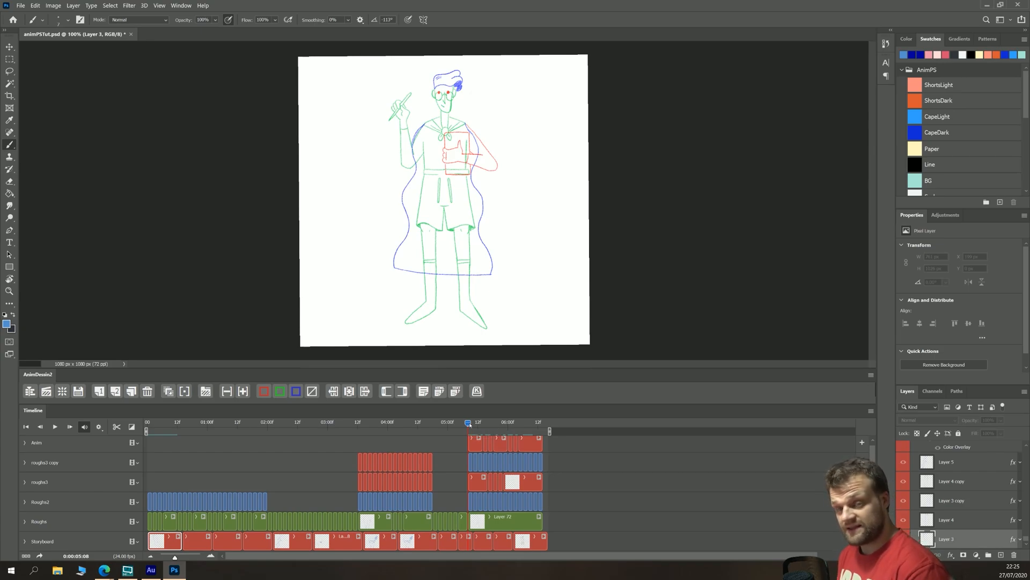
Step: Switch to the browser showing the Photoshop-Animation repository on GitHub
key(alt+Tab)
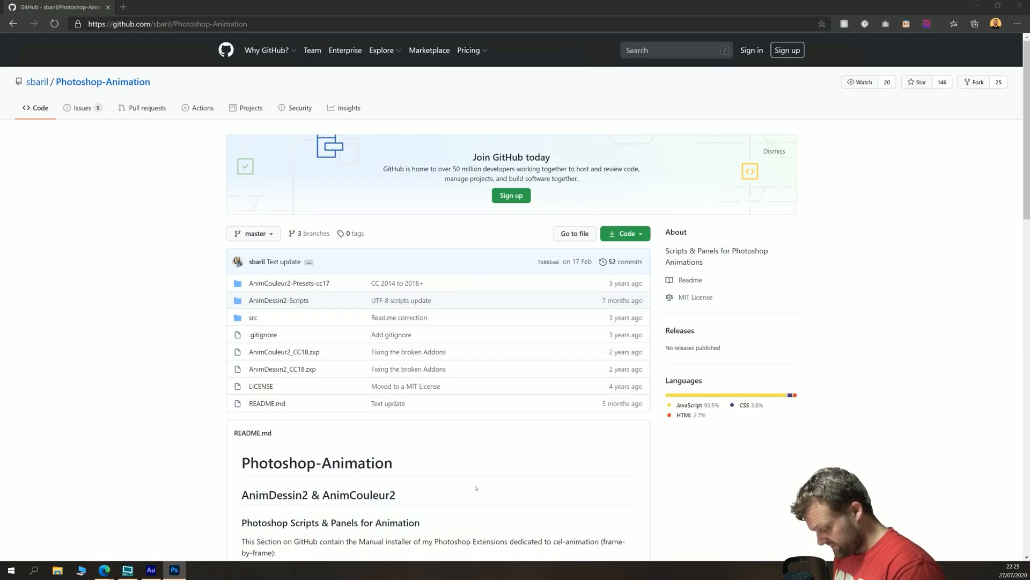
Step: Switch back to Photoshop and split Layer 74 in the roughs3 group into two-frame clips at 0:00:05:10, 0:00:05:12 and 0:00:05:14
key(alt+Tab)
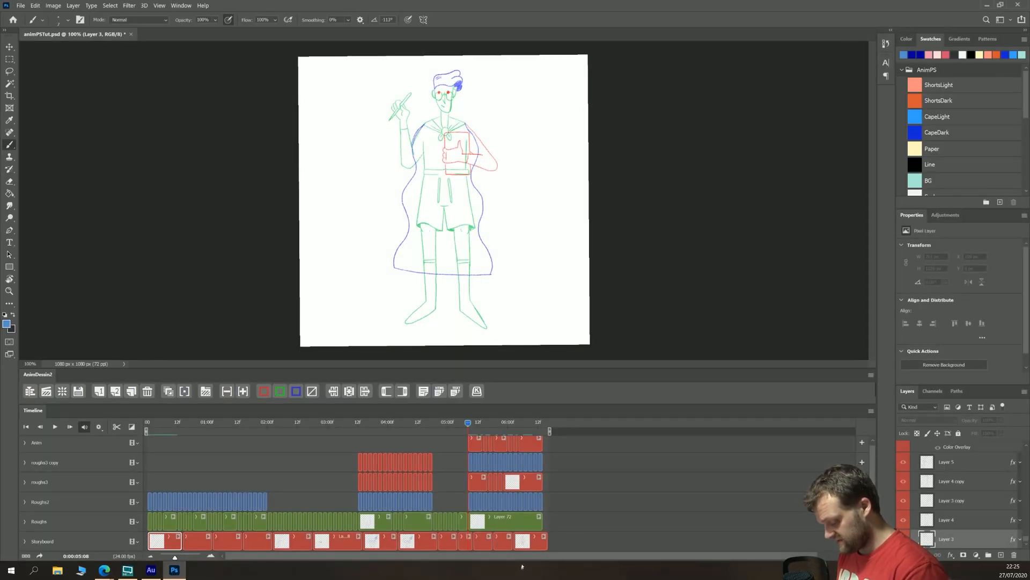
drag(175, 558, 191, 559)
drag(631, 558, 783, 542)
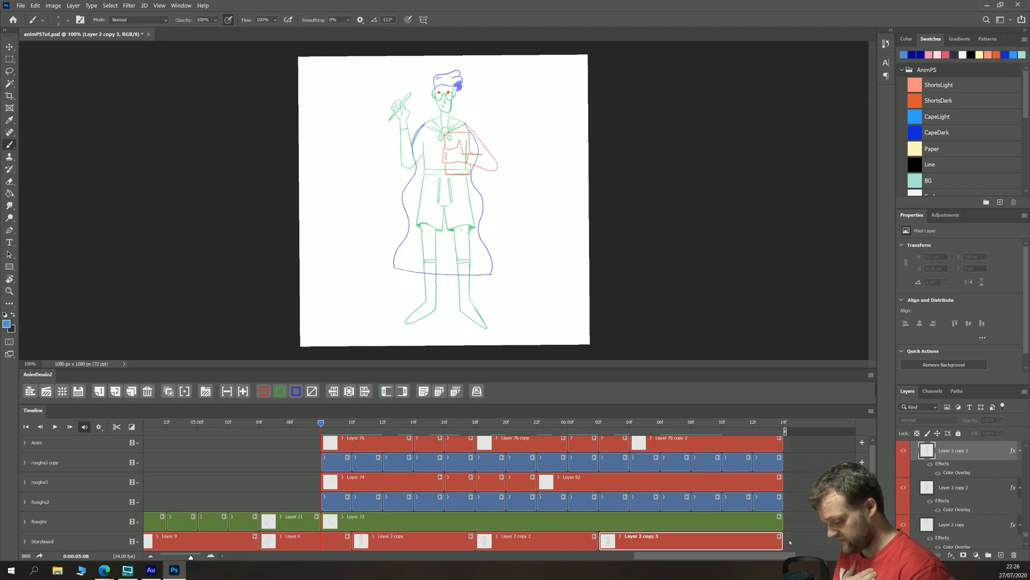
click(349, 426)
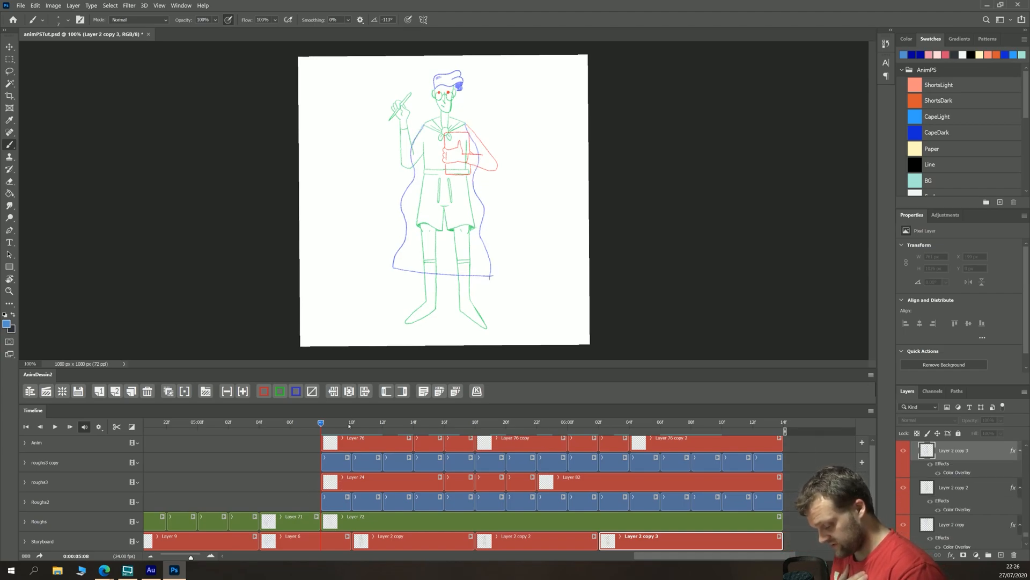
click(339, 487)
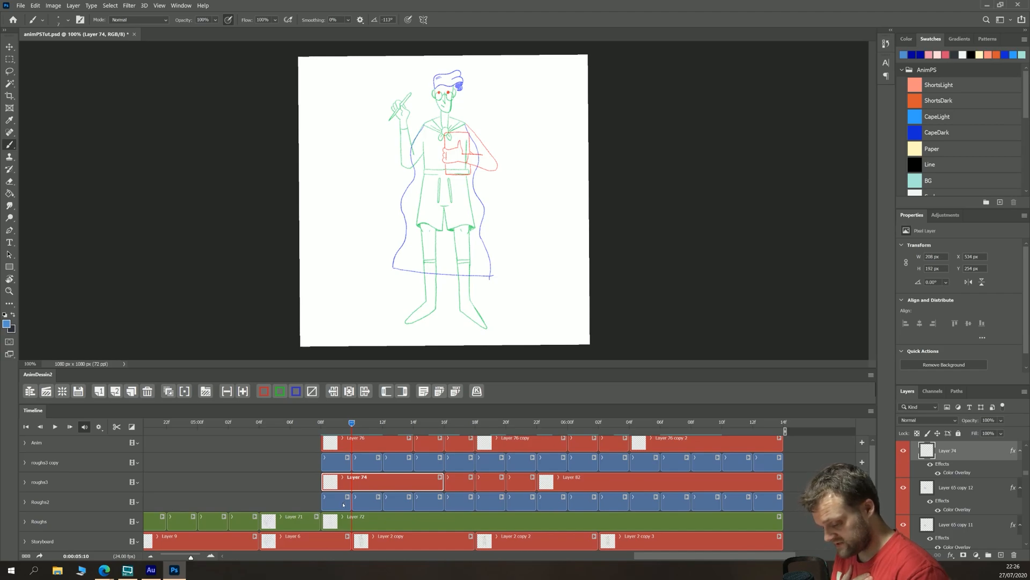
click(117, 428)
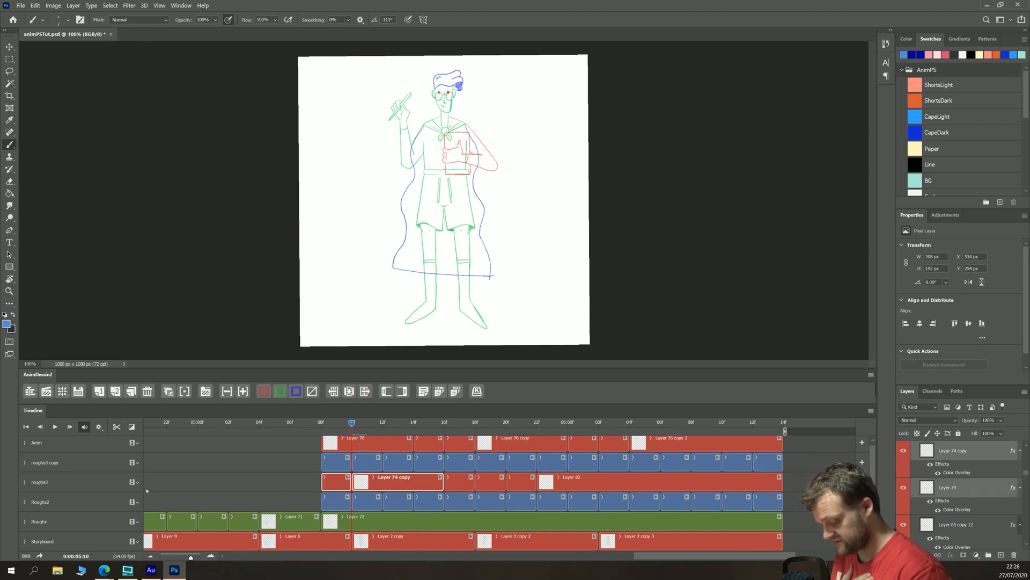
click(382, 428)
click(118, 427)
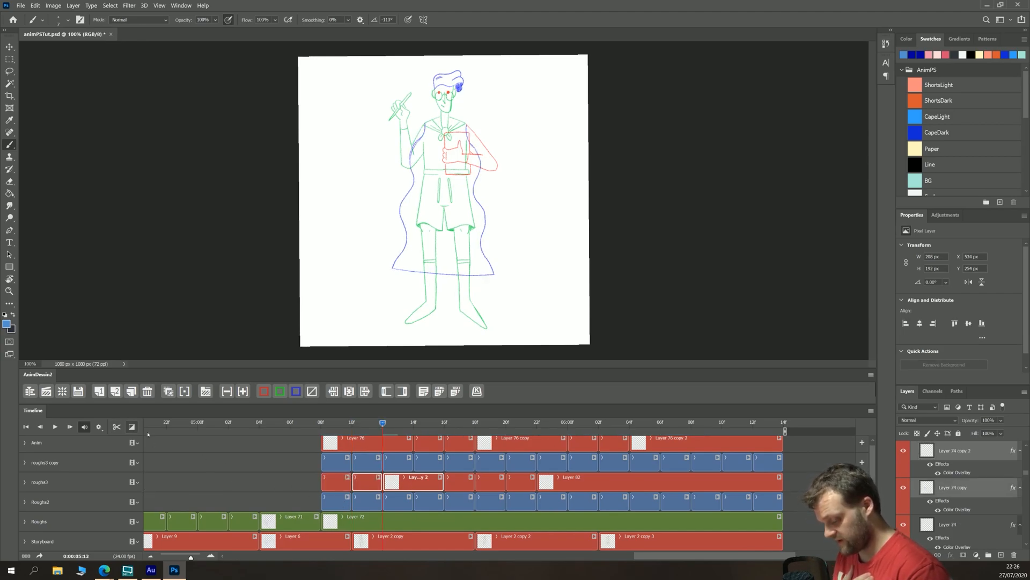
click(414, 427)
click(117, 428)
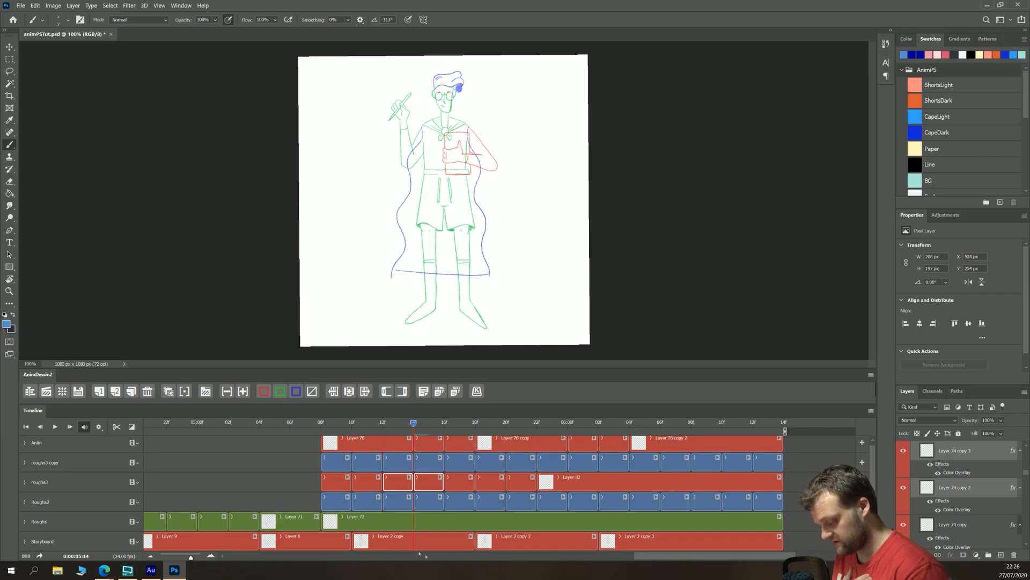
Step: Split Layer 72 in the Roughs group into two-frame clips along its whole length, from 0:00:05:10 to 0:00:06:12
click(347, 519)
key(Left)
key(Left)
key(Left)
key(Left)
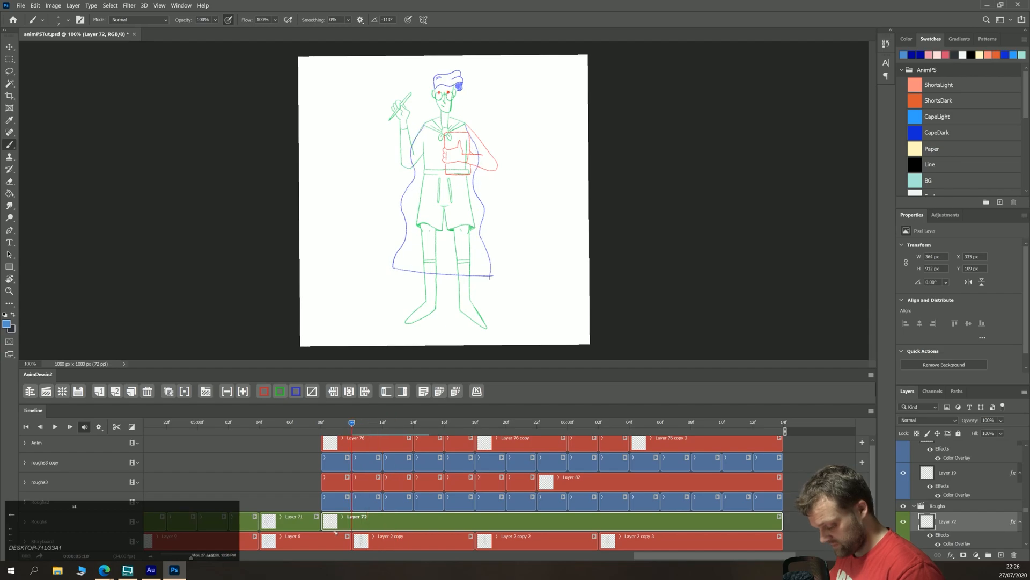
click(116, 427)
key(Right)
key(Right)
click(118, 429)
key(Right)
key(Right)
click(118, 429)
key(Right)
key(Right)
key(Right)
click(119, 429)
key(Right)
key(Right)
click(120, 429)
key(Right)
key(Right)
click(121, 429)
key(Right)
key(Right)
click(119, 428)
key(Right)
key(Right)
click(119, 427)
key(Right)
key(Right)
click(118, 426)
key(Right)
key(Right)
click(117, 427)
key(Right)
key(Right)
click(117, 427)
key(Right)
key(Right)
click(118, 427)
key(Right)
key(Right)
click(118, 427)
key(Right)
key(Right)
click(117, 427)
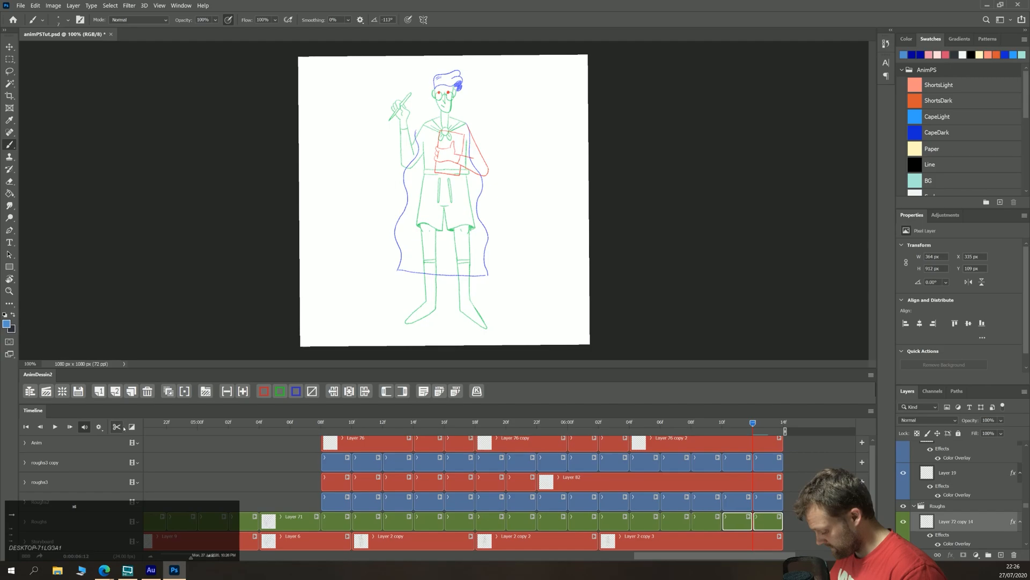
Step: Split the long Layer 82 clip in the roughs3 group into two-frame clips, from 0:00:06:00 through 0:00:06:12
click(553, 484)
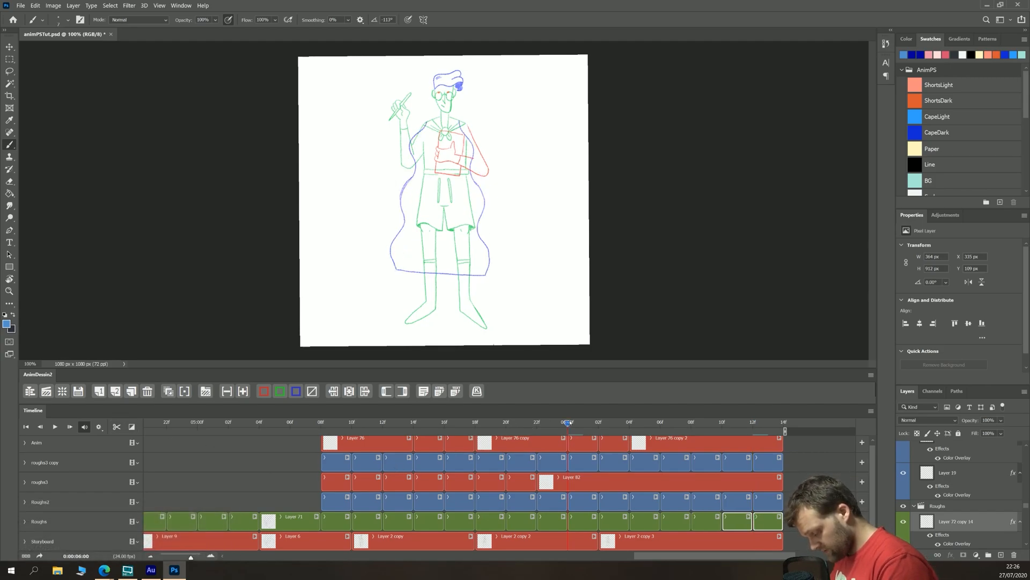
key(Right)
key(Right)
click(117, 427)
key(Right)
key(Right)
click(117, 426)
key(Right)
key(Right)
click(117, 426)
key(Right)
key(Right)
click(117, 426)
key(Right)
key(Right)
click(116, 427)
key(Right)
key(Right)
click(116, 427)
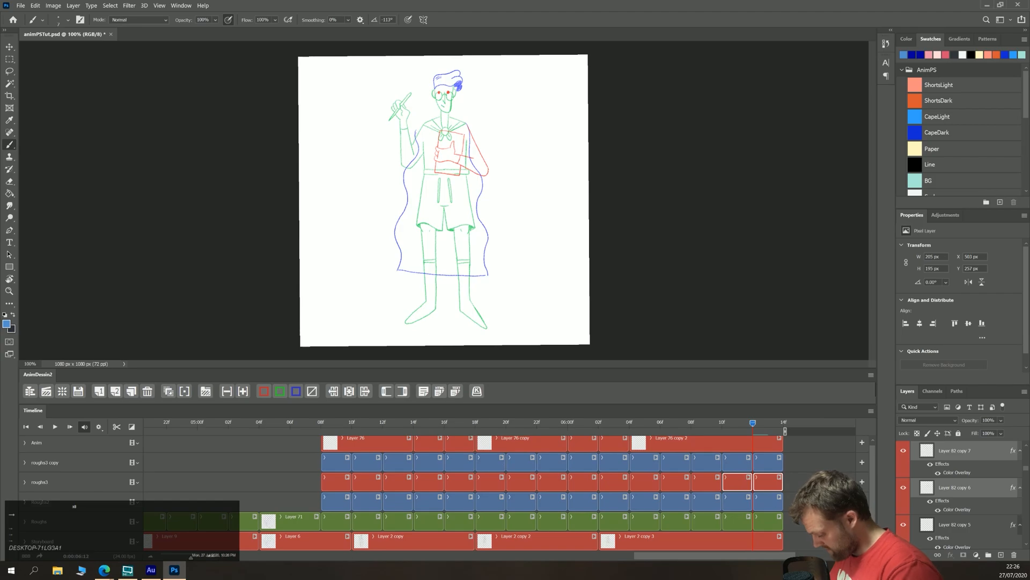
Step: Split Layer 76 in the Anim group into two-frame clips at 0:00:05:10 and 0:00:05:12
click(352, 422)
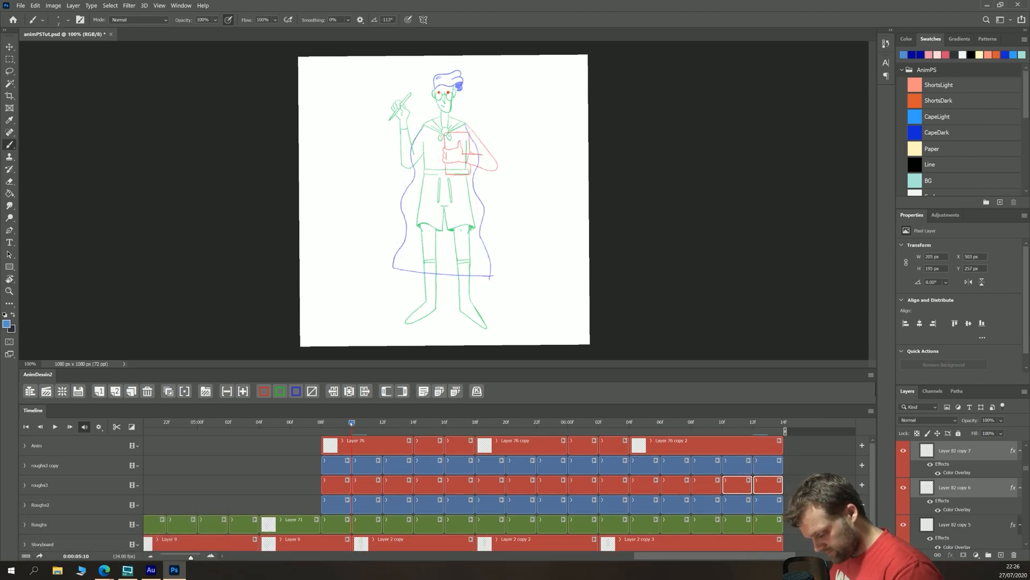
key(Right)
key(Right)
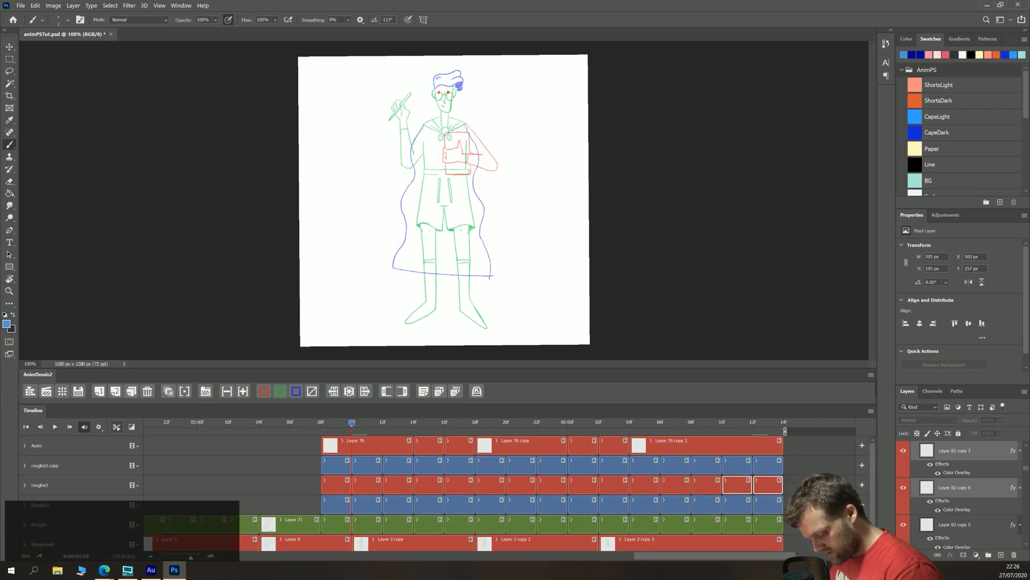
click(337, 449)
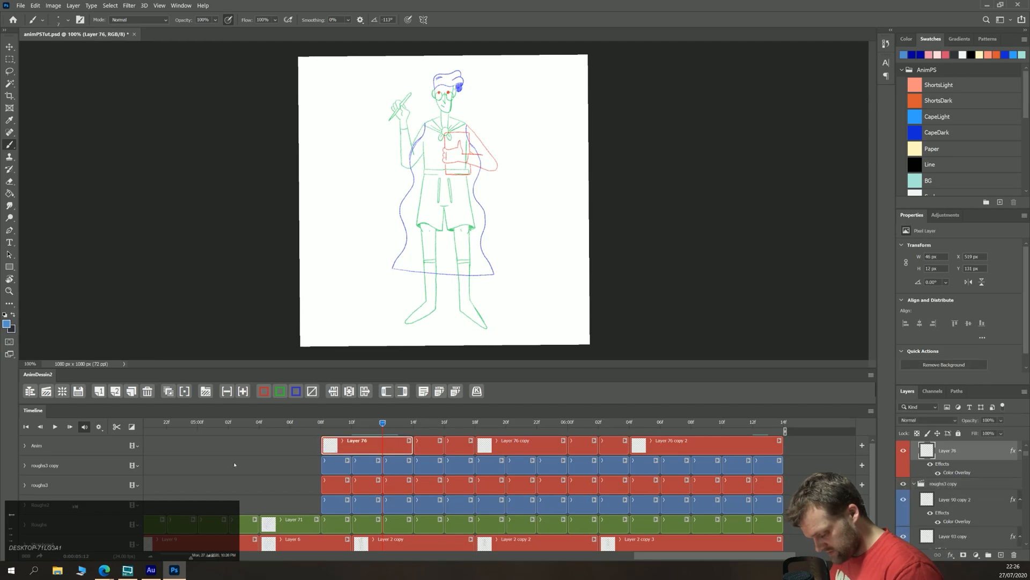
click(116, 426)
click(116, 426)
key(Right)
key(Right)
key(Right)
key(Right)
key(Right)
key(Right)
key(Right)
key(Right)
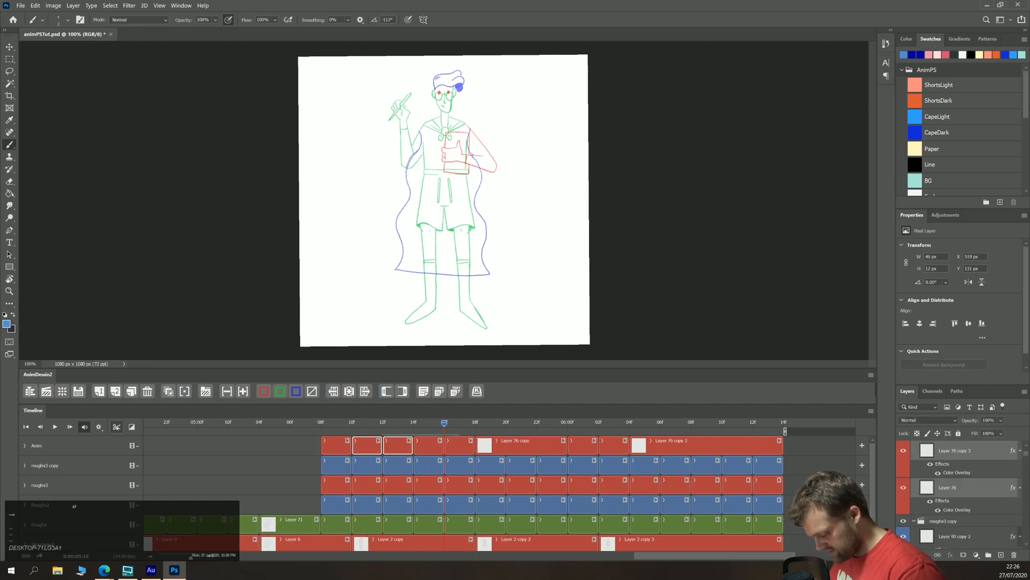
Step: Split the Layer 76 copy clip in the Anim group into two-frame clips, starting at 0:00:05:20
key(Left)
click(116, 427)
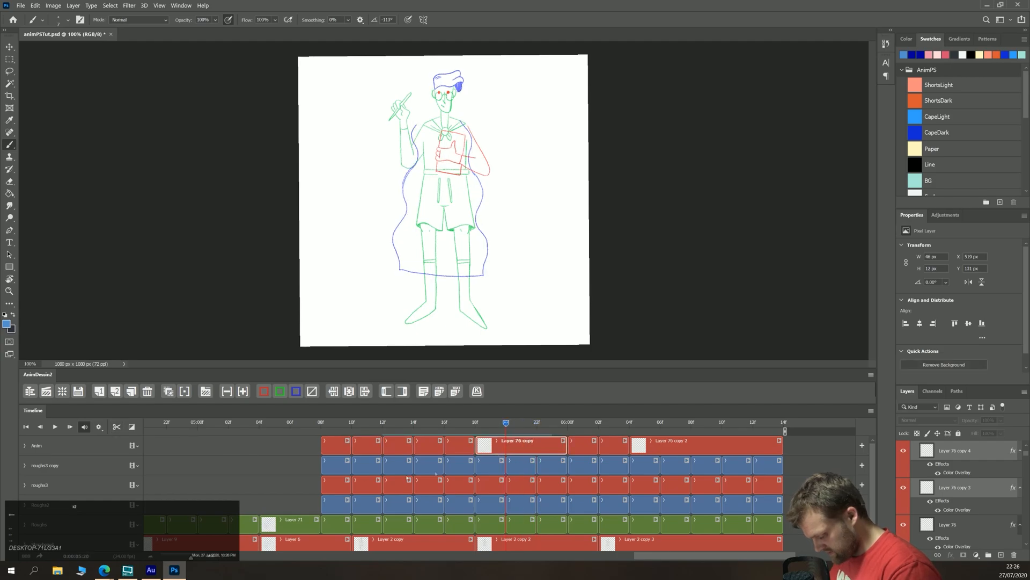
key(Right)
key(Right)
click(116, 427)
key(Right)
key(Right)
key(Right)
key(Right)
key(Right)
key(Right)
key(Right)
key(Right)
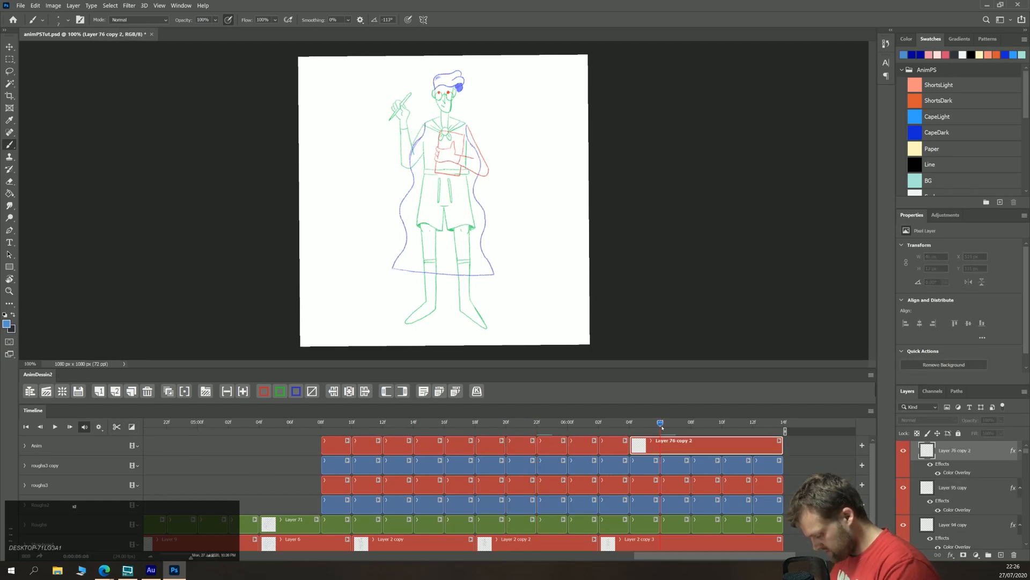
Step: Split the final Layer 76 copy 2 clip in the Anim group into two-frame clips, from 0:00:06:06 to 0:00:06:12
click(116, 427)
key(Right)
key(Right)
click(116, 426)
key(Right)
key(Right)
click(116, 427)
key(Right)
key(Right)
click(116, 427)
Step: Play back the last shot with the split clips and save the document
key(space)
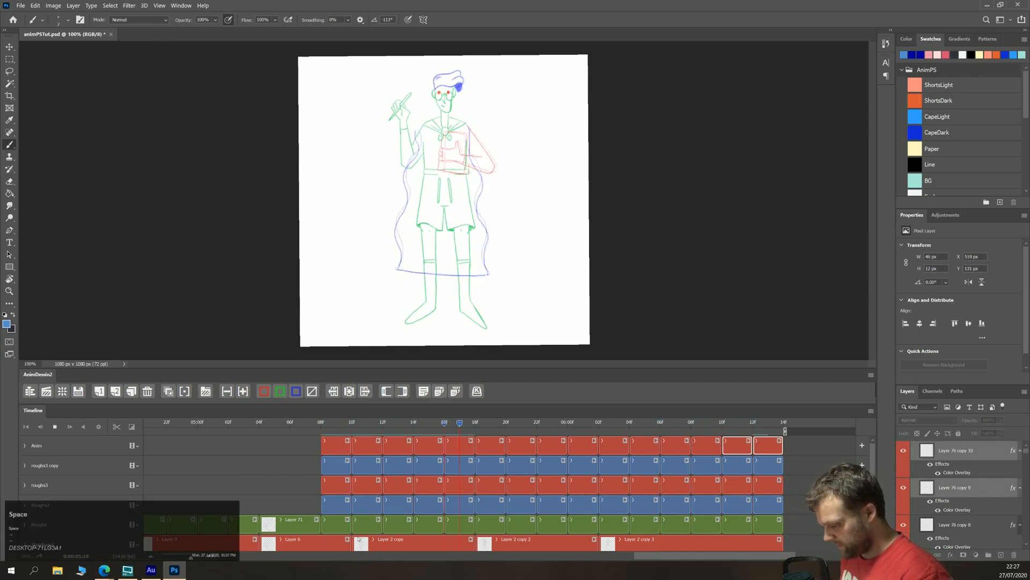
key(space)
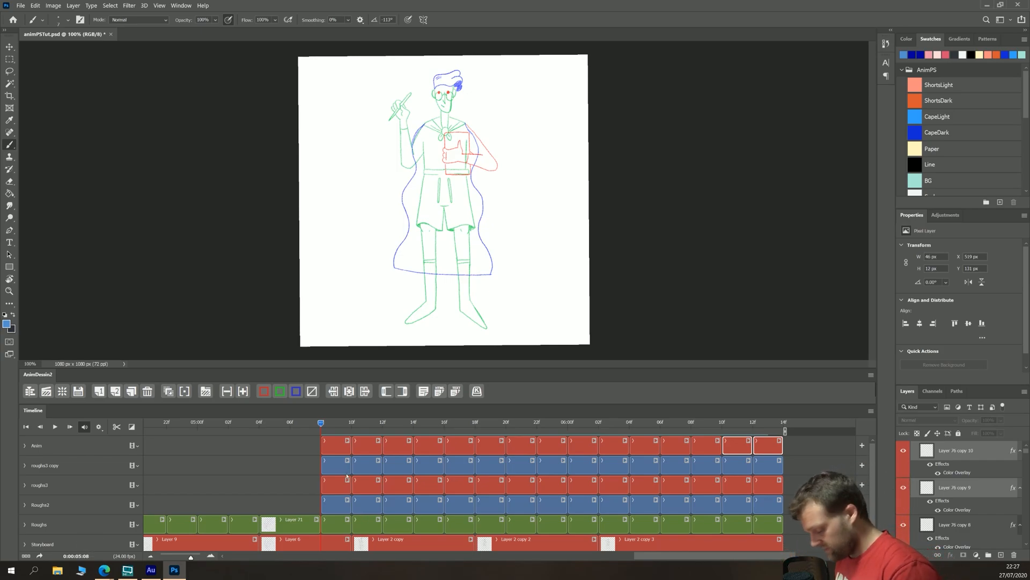
key(ctrl+s)
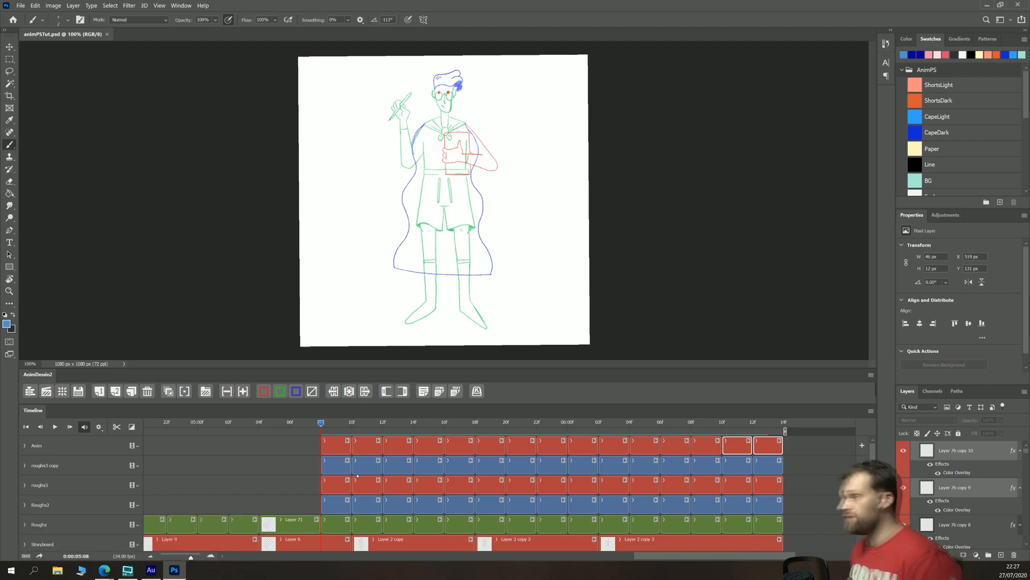
Step: Save the document under the new file name animPSTutV2.psd
click(21, 5)
click(40, 120)
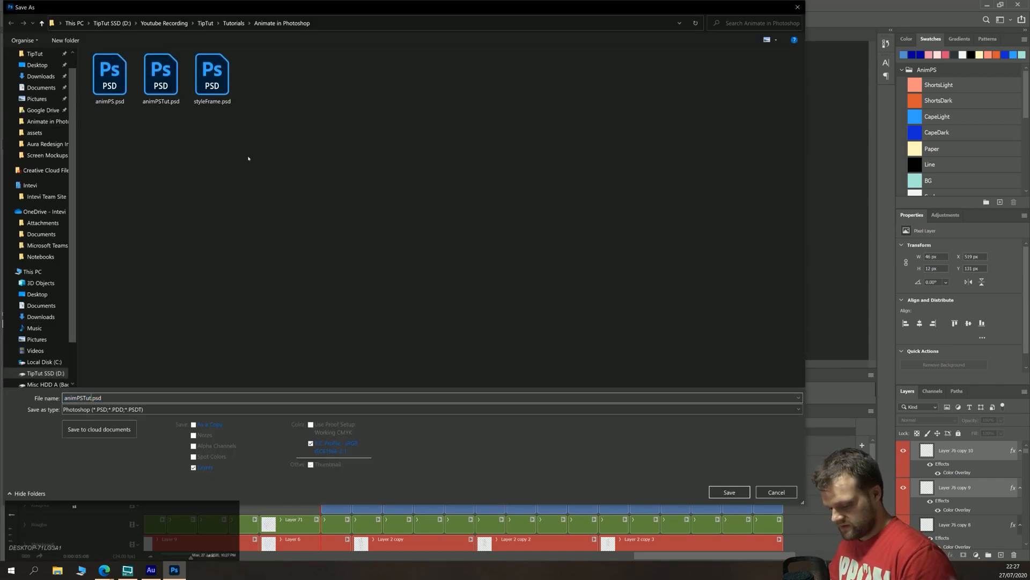
key(Caps_Lock)
text(V2)
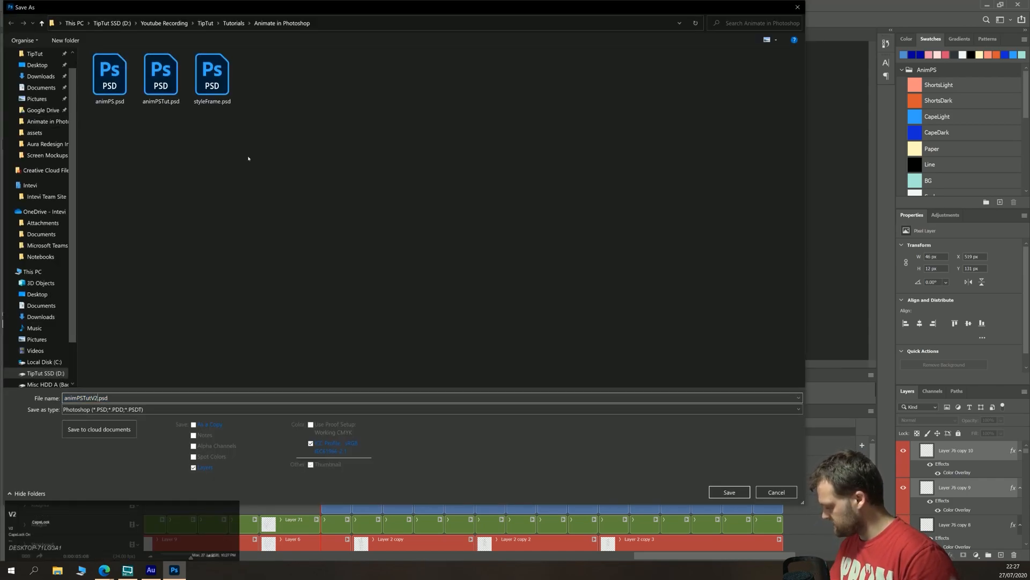
key(Return)
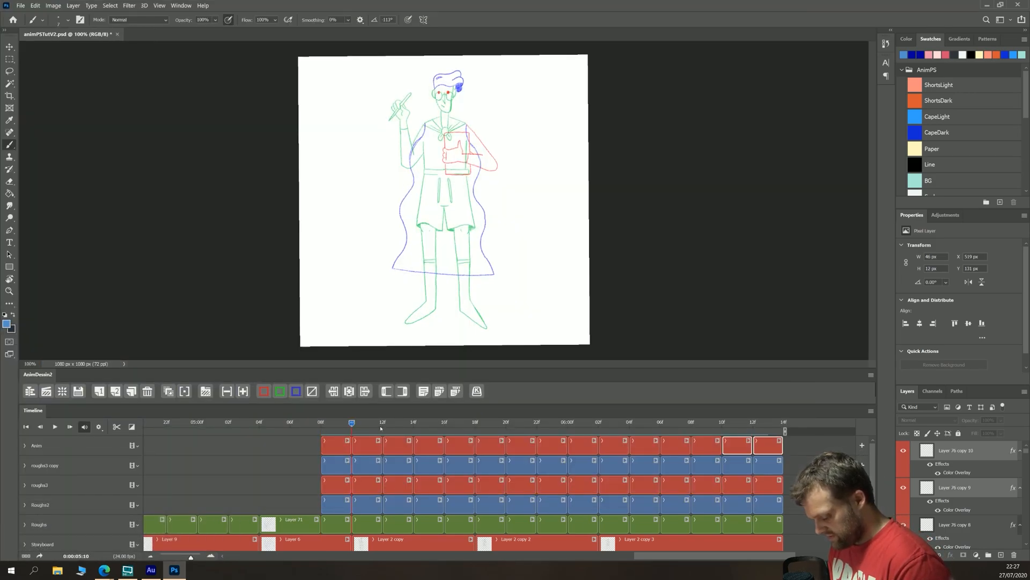
Step: Move the playhead to 0:00:05:14 and select the clips starting there in the Anim, roughs3 copy, roughs3, Roughs2 and Roughs groups
click(414, 428)
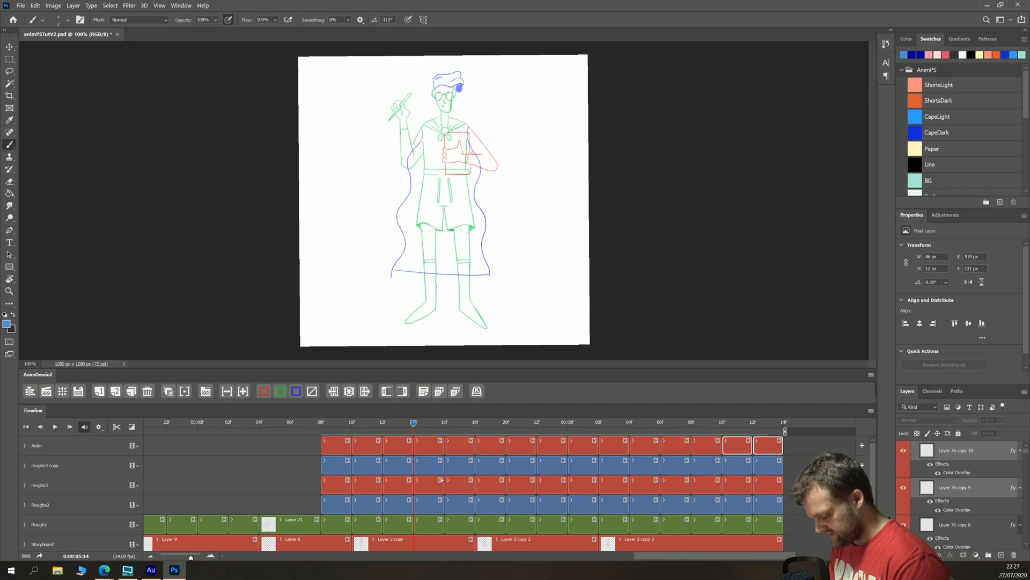
click(429, 446)
key(Caps_Lock)
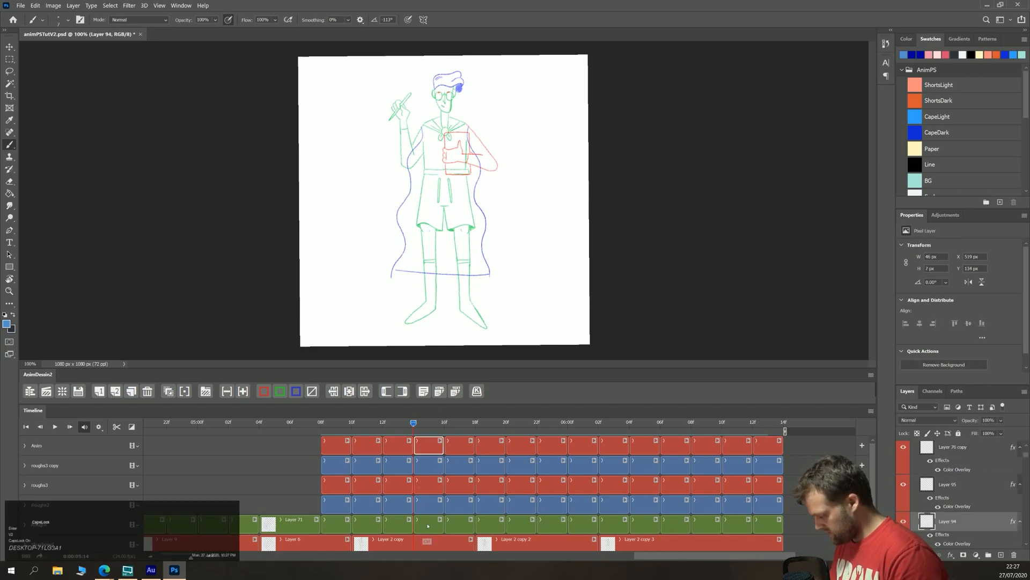
ctrl+click(425, 523)
ctrl+click(424, 505)
ctrl+click(425, 485)
ctrl+click(425, 465)
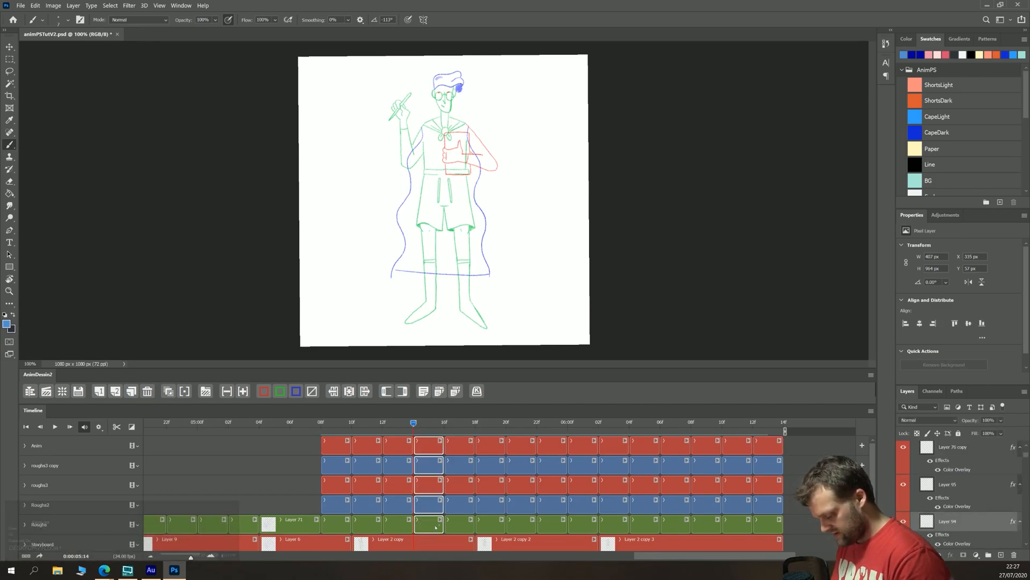
Step: Try to range-select all clips from 0:00:05:14 to the end across the Anim through Roughs groups
click(429, 446)
shift+click(767, 447)
shift+click(767, 524)
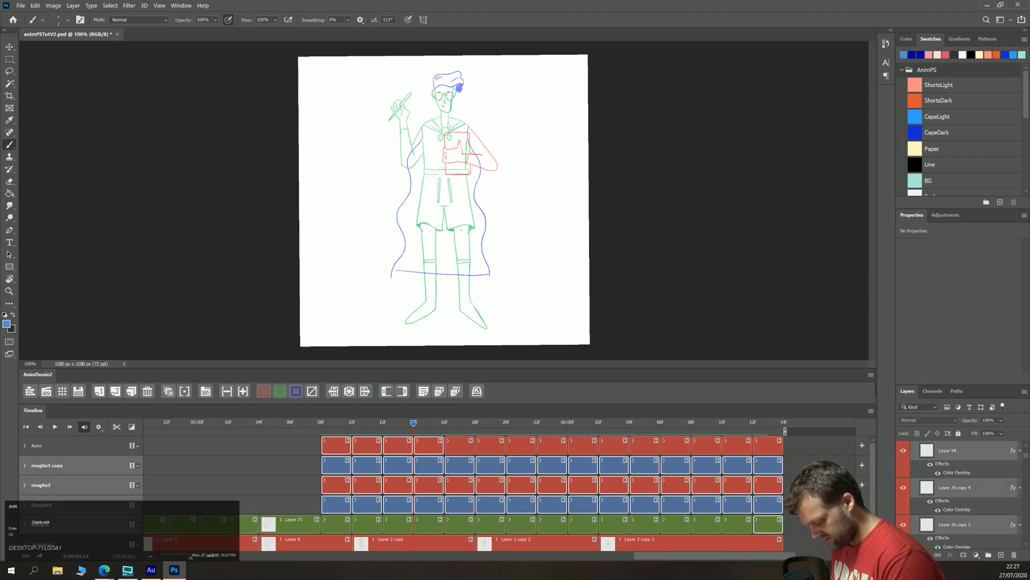
click(293, 466)
click(429, 446)
shift+click(766, 447)
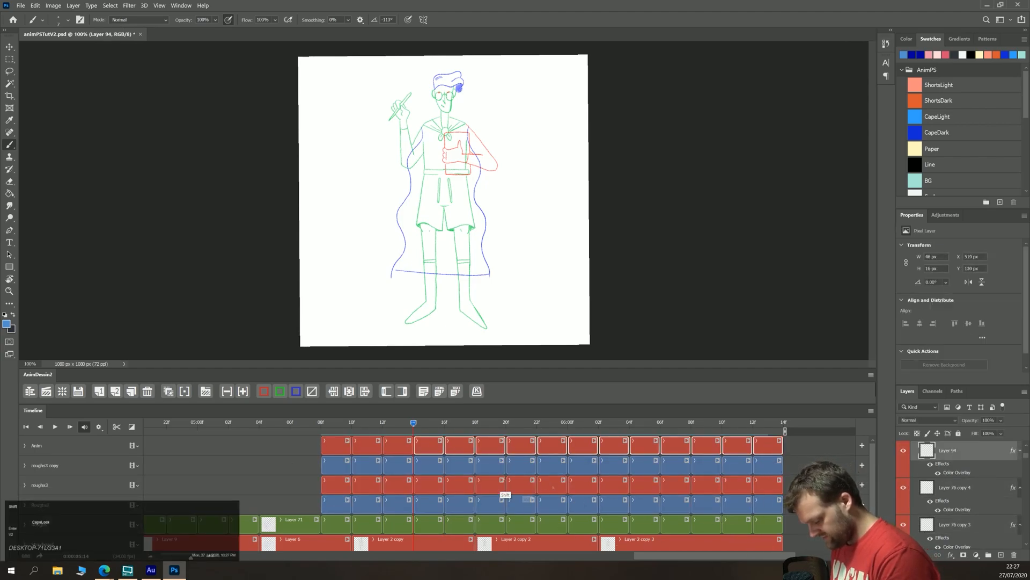
shift+click(432, 472)
click(436, 451)
click(436, 451)
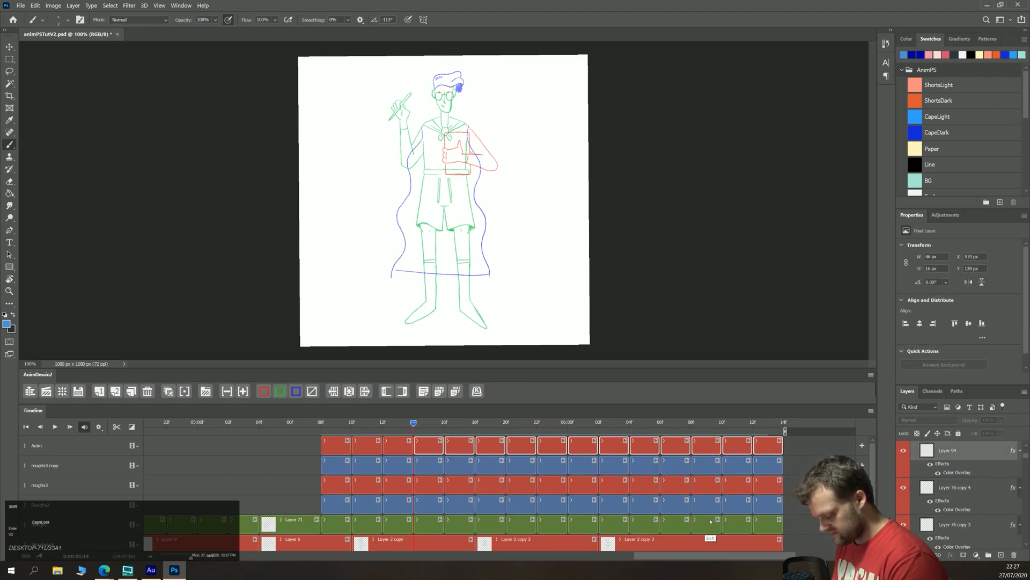
shift+click(521, 514)
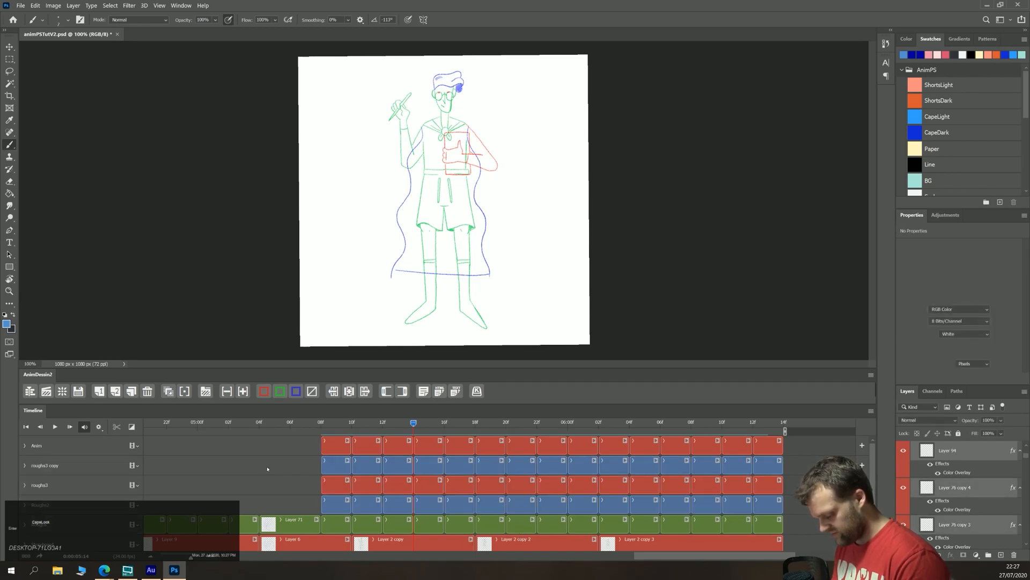
click(429, 449)
click(429, 447)
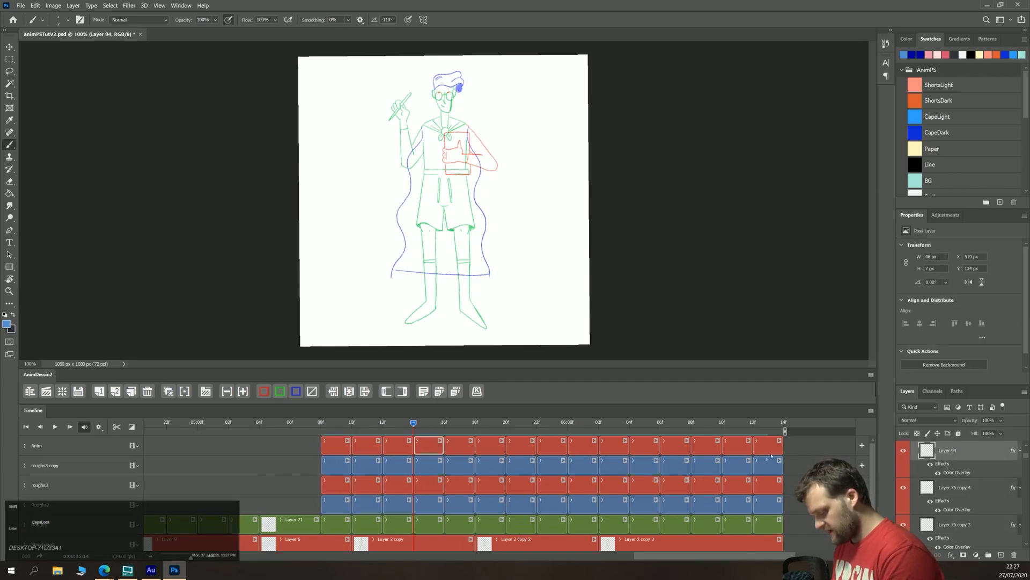
shift+click(537, 494)
Step: Try to add the clips from 0:00:05:14 onward in the roughs3 copy and roughs3 groups to the selection individually
ctrl+click(429, 465)
ctrl+click(460, 466)
ctrl+click(490, 466)
ctrl+click(521, 465)
ctrl+click(552, 467)
ctrl+click(583, 466)
ctrl+click(614, 467)
ctrl+click(645, 467)
ctrl+click(676, 467)
ctrl+click(706, 466)
ctrl+click(737, 466)
ctrl+click(768, 466)
ctrl+click(768, 485)
ctrl+click(675, 486)
ctrl+click(645, 485)
ctrl+click(583, 485)
ctrl+click(553, 485)
ctrl+click(522, 485)
click(429, 485)
click(512, 444)
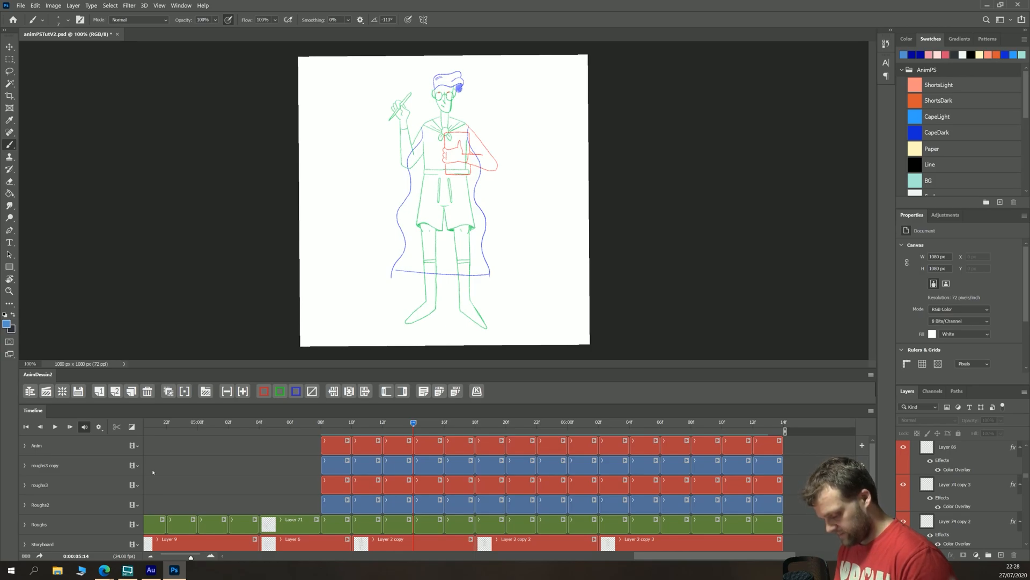
Step: Try to range-select the Anim clips from 0:00:05:14 to the end, adding the first matching clips in the four groups below
click(427, 451)
key(alt+period)
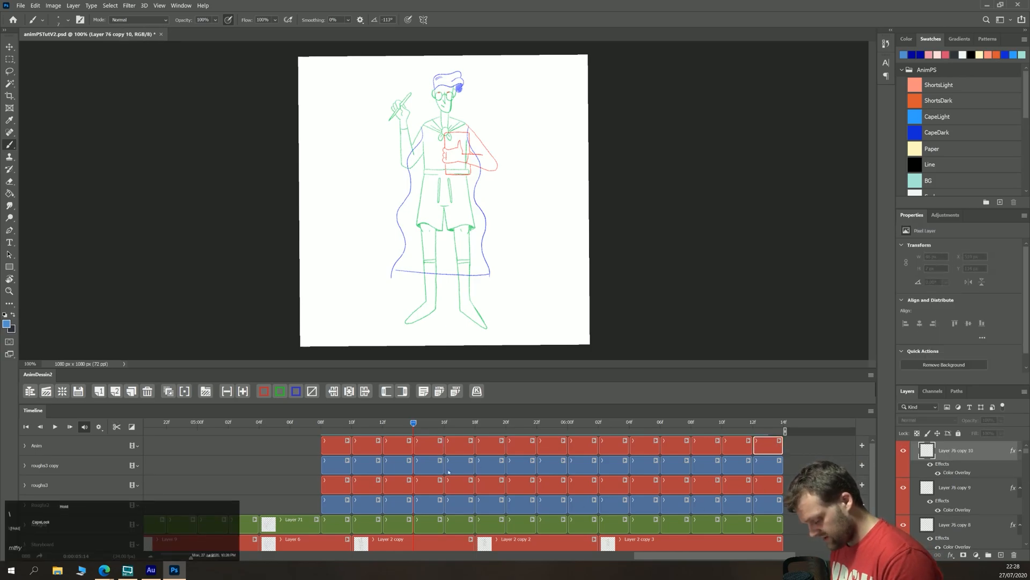
shift+click(436, 451)
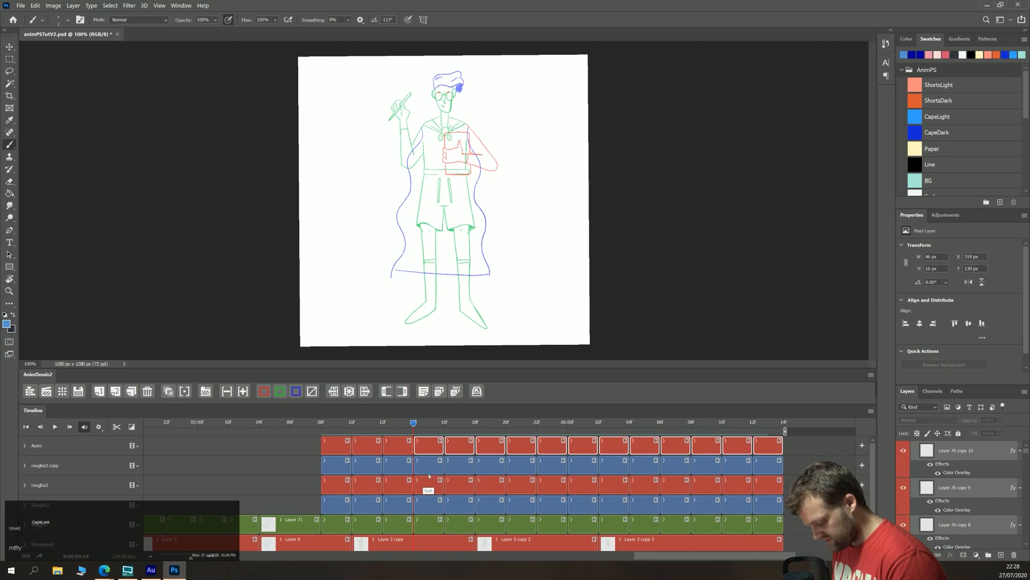
ctrl+click(430, 469)
ctrl+click(430, 486)
ctrl+click(459, 486)
ctrl+click(431, 506)
ctrl+click(458, 505)
ctrl+click(431, 525)
ctrl+click(458, 525)
ctrl+click(491, 524)
ctrl+click(520, 524)
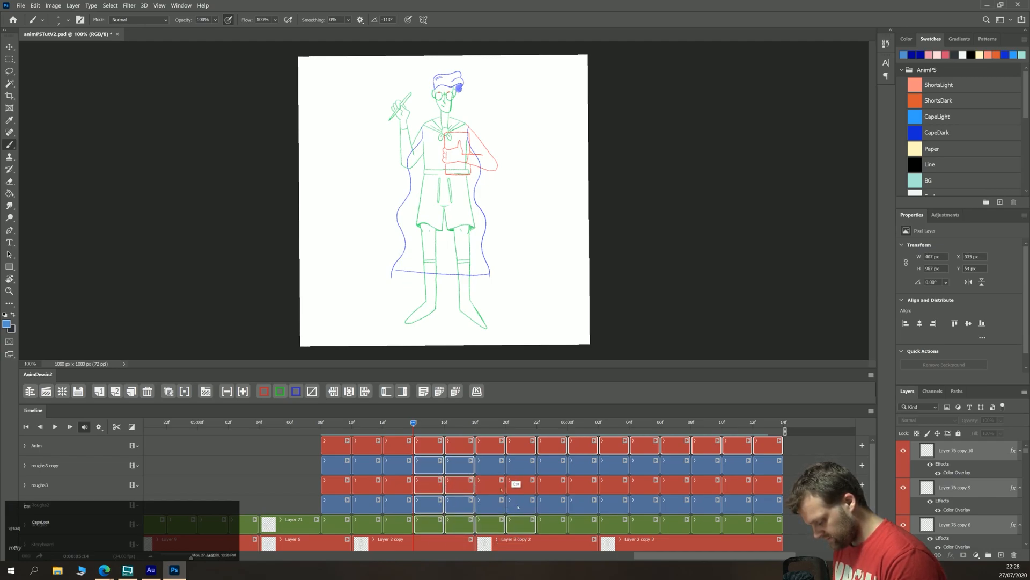
ctrl+click(521, 486)
Step: Try to add the remaining clips in the roughs3 copy, roughs3 and Roughs2 groups to the selection one by one
click(490, 466)
ctrl+click(552, 466)
ctrl+click(553, 486)
ctrl+click(553, 504)
ctrl+click(584, 485)
ctrl+click(583, 466)
ctrl+click(615, 466)
ctrl+click(615, 485)
ctrl+click(645, 504)
ctrl+click(645, 485)
ctrl+click(645, 466)
ctrl+click(676, 466)
ctrl+click(706, 505)
ctrl+click(706, 485)
ctrl+click(706, 465)
ctrl+click(768, 485)
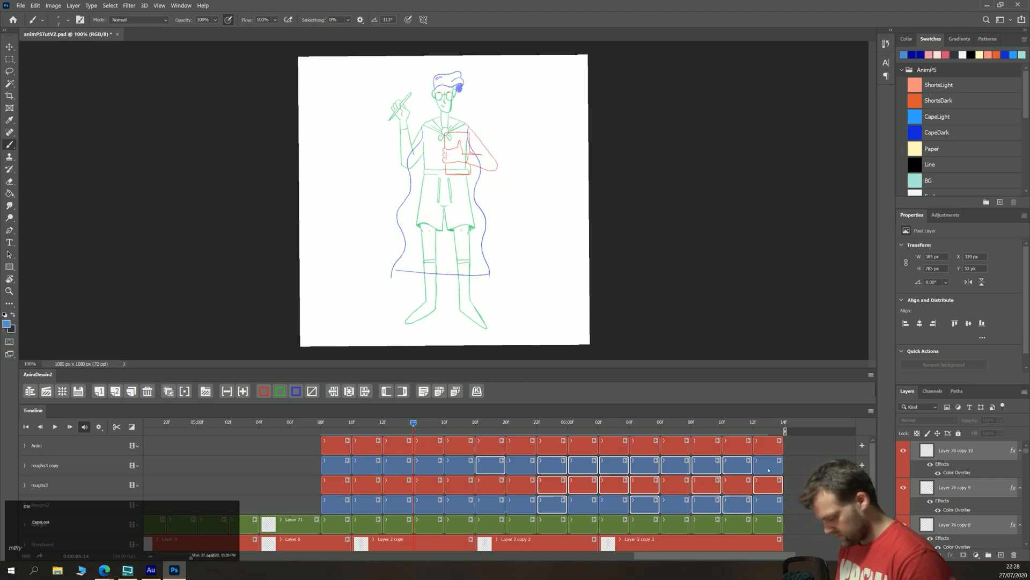
ctrl+click(768, 465)
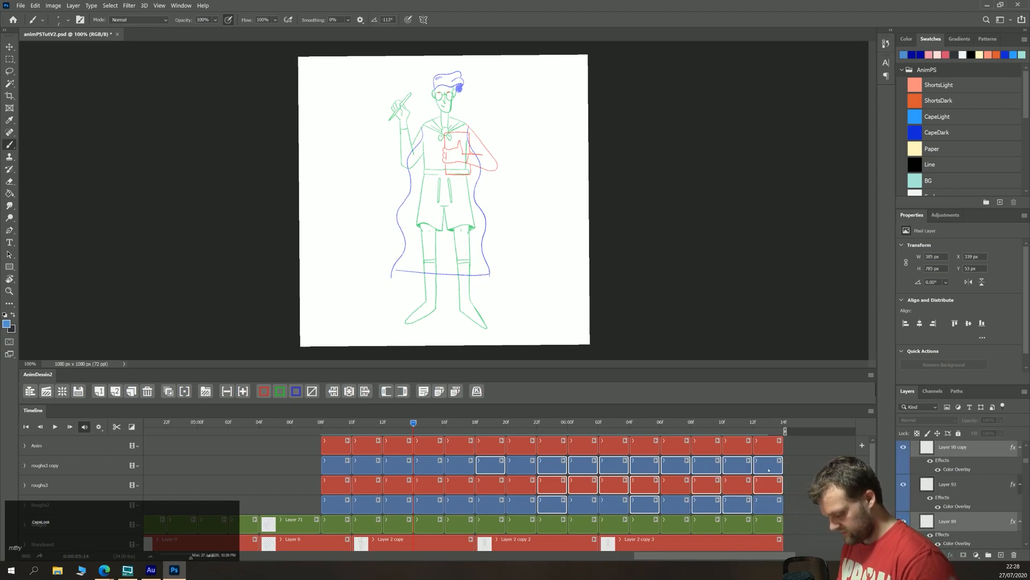
click(810, 468)
Step: Select every clip from 0:00:05:14 to the end in the five groups from Anim down to Roughs, one time column after another
click(428, 446)
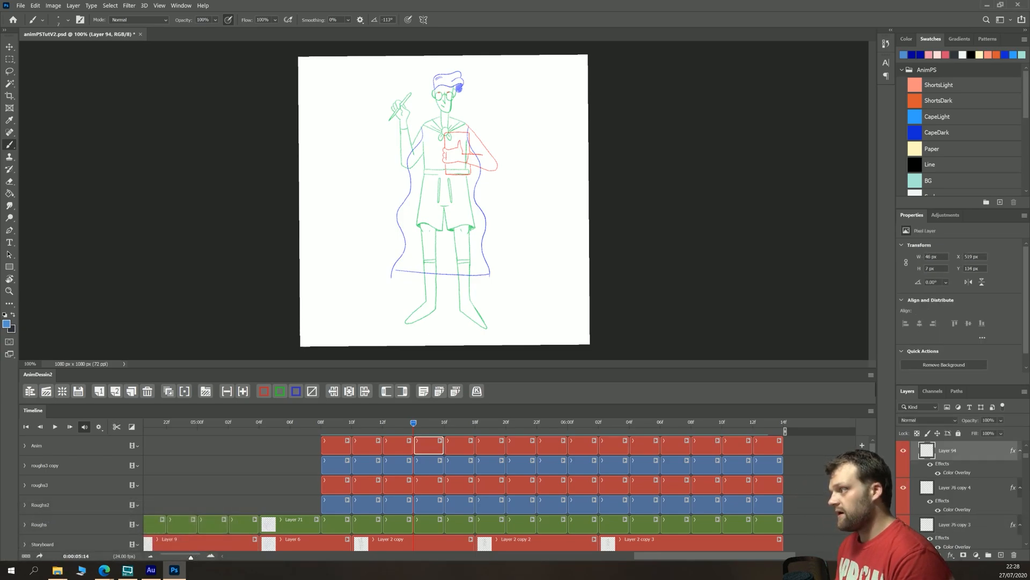
ctrl+click(428, 465)
ctrl+click(428, 485)
ctrl+click(428, 504)
ctrl+click(429, 524)
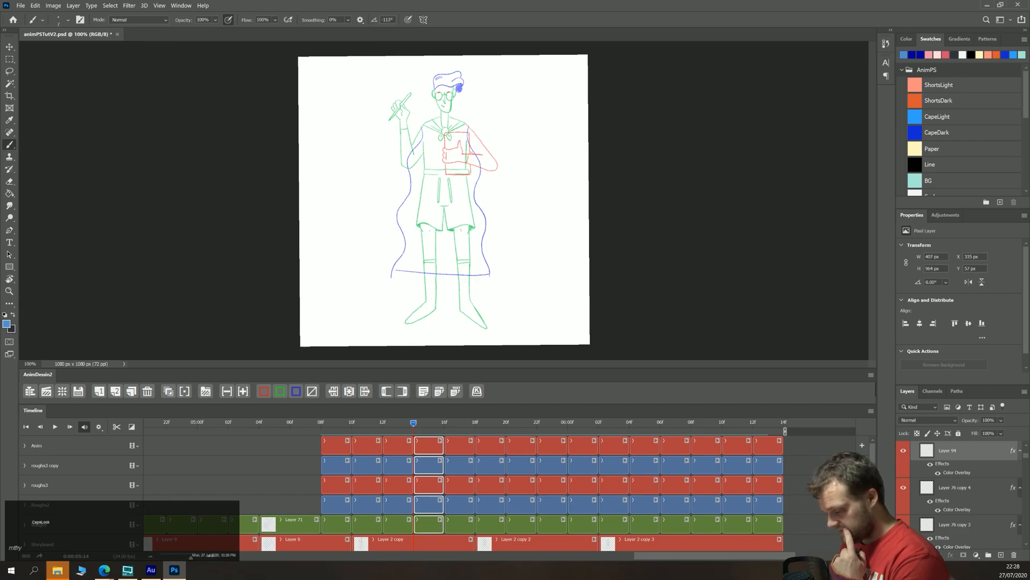
ctrl+click(459, 445)
ctrl+click(460, 465)
ctrl+click(460, 484)
ctrl+click(460, 504)
ctrl+click(459, 525)
ctrl+click(490, 445)
ctrl+click(490, 465)
ctrl+click(490, 484)
ctrl+click(490, 505)
ctrl+click(490, 524)
ctrl+click(521, 446)
ctrl+click(520, 465)
ctrl+click(520, 487)
ctrl+click(521, 504)
ctrl+click(520, 525)
ctrl+click(552, 445)
ctrl+click(552, 465)
ctrl+click(551, 484)
ctrl+click(552, 505)
ctrl+click(552, 525)
ctrl+click(583, 445)
ctrl+click(582, 466)
ctrl+click(582, 485)
ctrl+click(583, 504)
ctrl+click(583, 524)
ctrl+click(614, 445)
ctrl+click(613, 465)
ctrl+click(613, 485)
ctrl+click(613, 504)
ctrl+click(615, 524)
ctrl+click(644, 445)
ctrl+click(644, 465)
ctrl+click(644, 484)
ctrl+click(644, 504)
ctrl+click(644, 525)
ctrl+click(675, 446)
ctrl+click(675, 466)
ctrl+click(675, 484)
ctrl+click(675, 504)
ctrl+click(675, 525)
ctrl+click(706, 445)
ctrl+click(706, 466)
ctrl+click(706, 485)
ctrl+click(706, 505)
ctrl+click(706, 524)
ctrl+click(737, 446)
ctrl+click(738, 465)
ctrl+click(737, 485)
ctrl+click(738, 504)
ctrl+click(737, 524)
ctrl+click(768, 445)
ctrl+click(768, 465)
ctrl+click(768, 485)
ctrl+click(768, 504)
ctrl+click(767, 524)
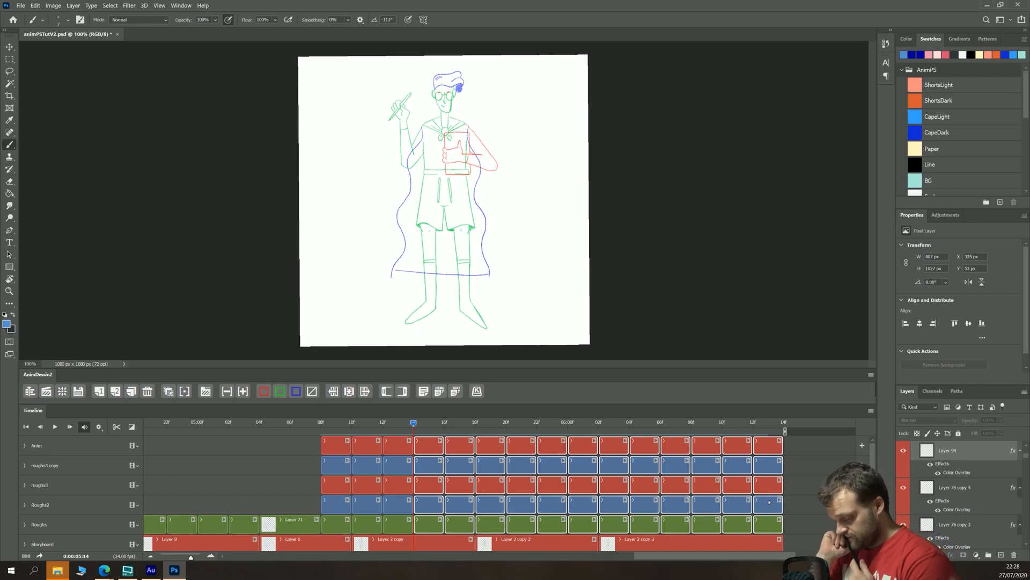
Step: Inspect the Anim group's track options and undo the last clip split
click(91, 450)
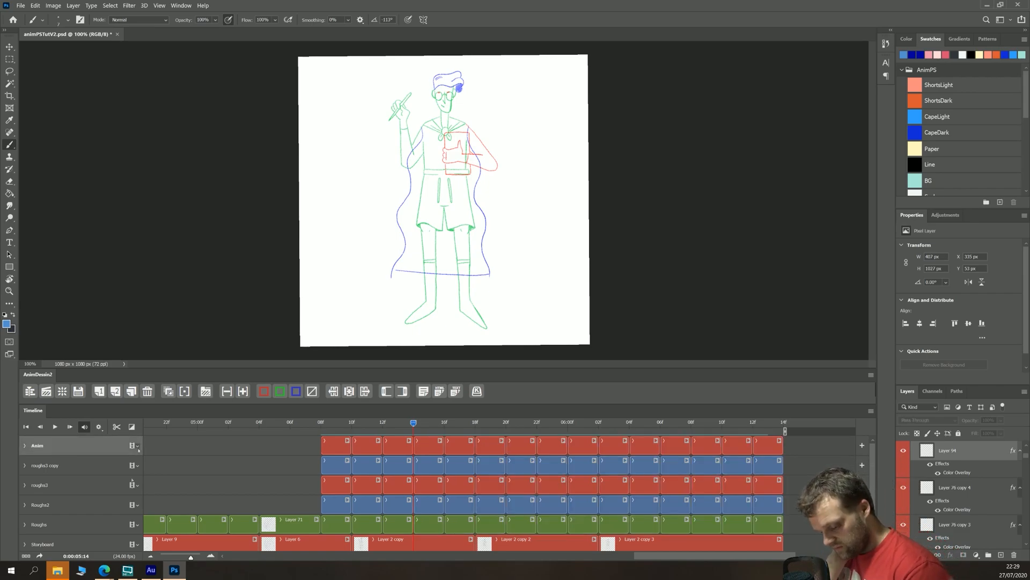
click(137, 446)
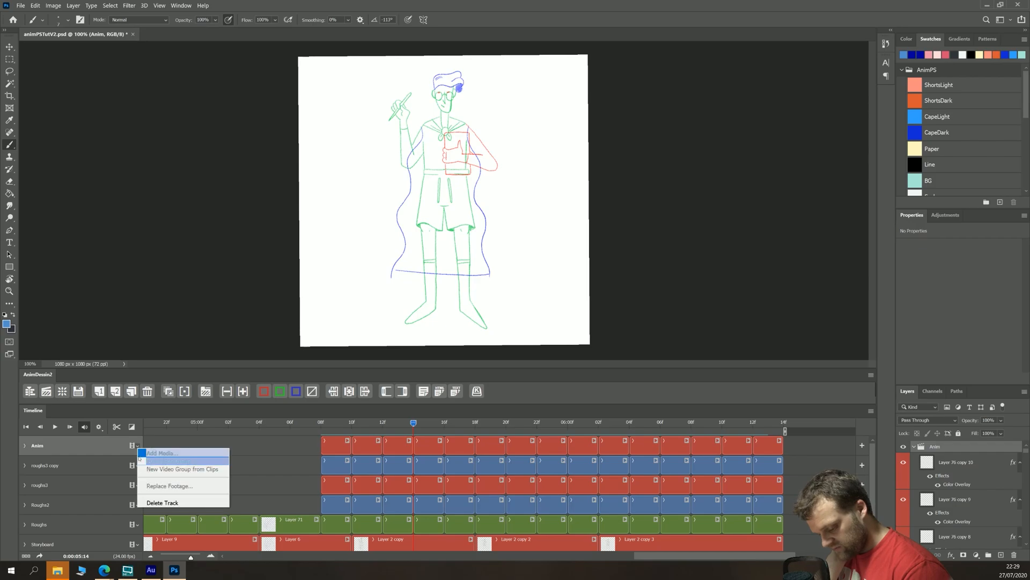
click(279, 451)
click(429, 445)
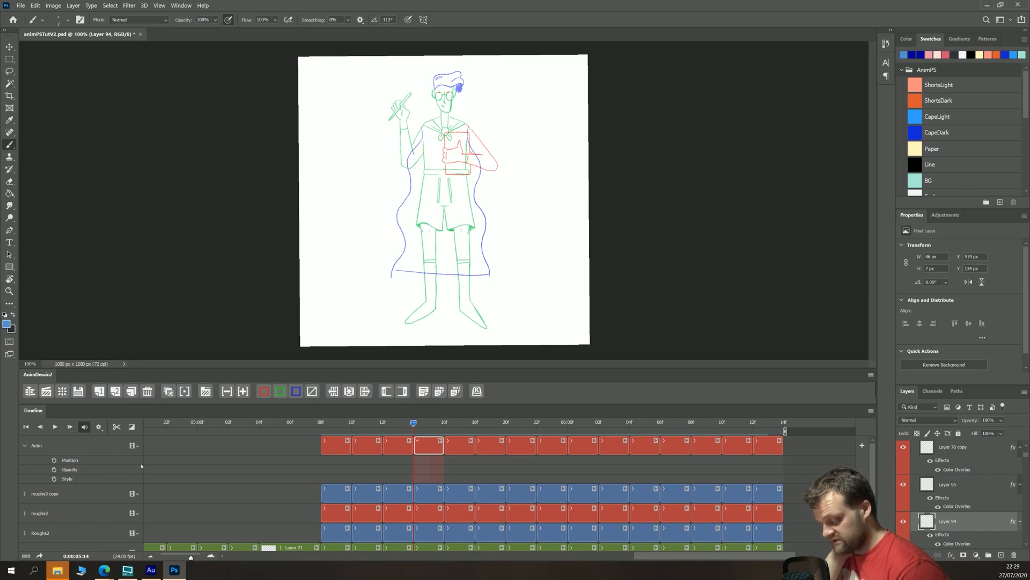
key(ctrl+z)
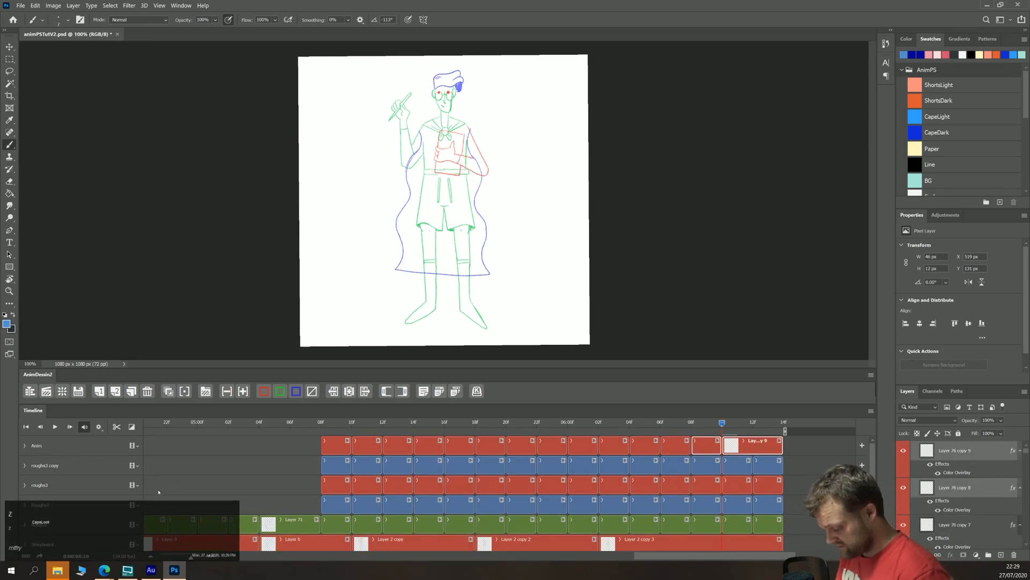
Step: Split the last clip in the Anim group at 0:00:06:13
click(496, 503)
click(753, 422)
click(759, 447)
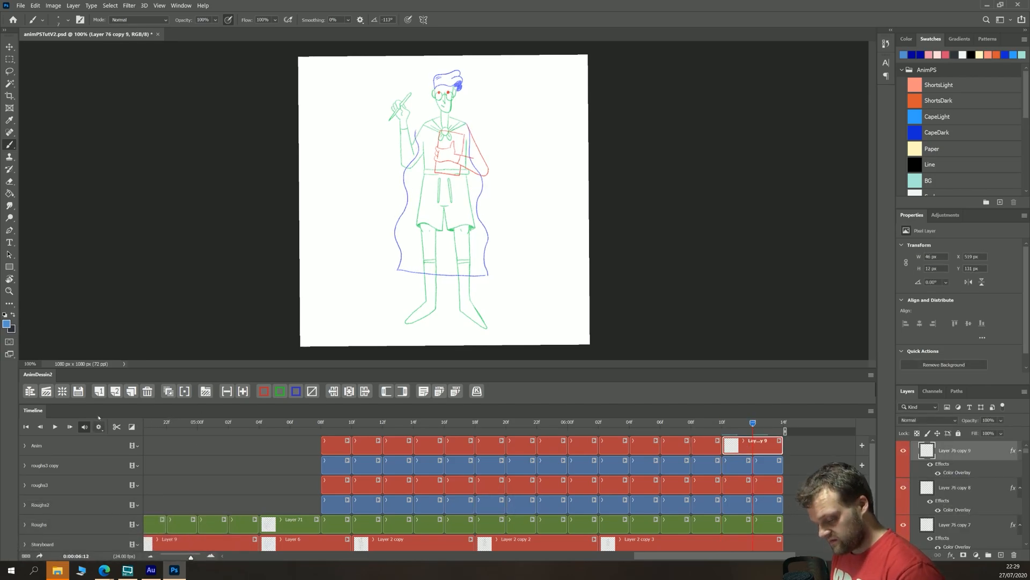
click(116, 427)
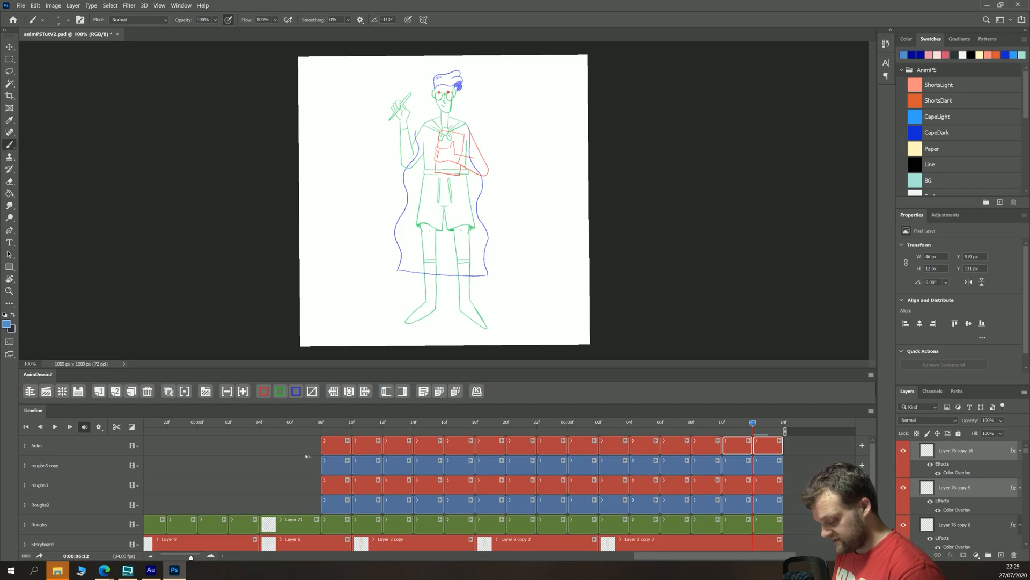
Step: Move the playhead to 0:00:05:14 and select all clips from there to the end in Anim, roughs3 copy, roughs3, Roughs2 and Roughs
click(370, 425)
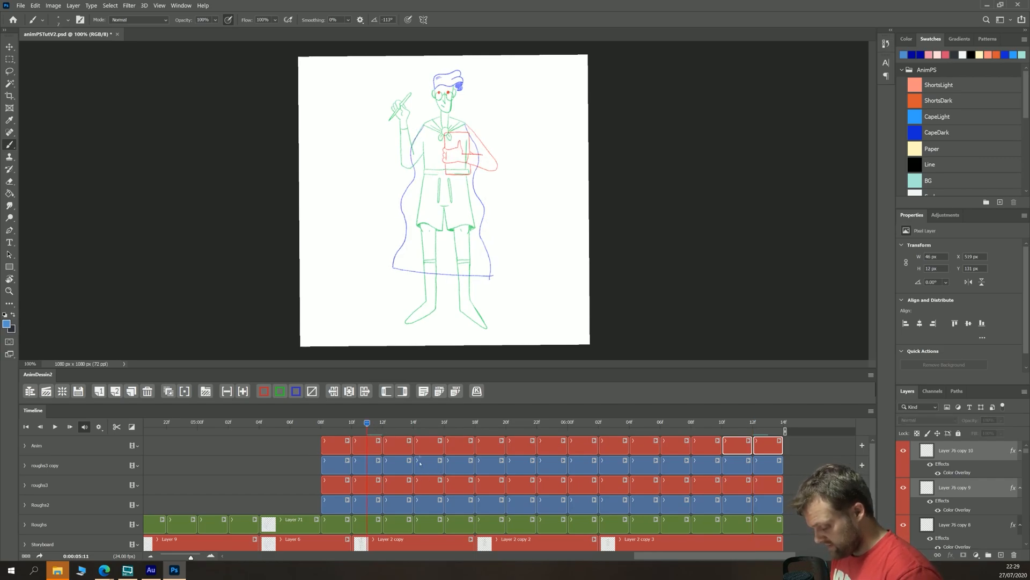
click(413, 423)
click(429, 448)
ctrl+click(426, 466)
ctrl+click(425, 484)
ctrl+click(427, 504)
ctrl+click(428, 522)
ctrl+click(457, 445)
ctrl+click(457, 465)
ctrl+click(459, 484)
ctrl+click(458, 505)
ctrl+click(460, 523)
ctrl+click(495, 446)
ctrl+click(493, 465)
ctrl+click(492, 484)
ctrl+click(493, 504)
ctrl+click(493, 524)
ctrl+click(520, 446)
ctrl+click(520, 465)
ctrl+click(520, 484)
ctrl+click(521, 504)
ctrl+click(520, 524)
ctrl+click(553, 446)
ctrl+click(553, 465)
ctrl+click(553, 484)
ctrl+click(553, 504)
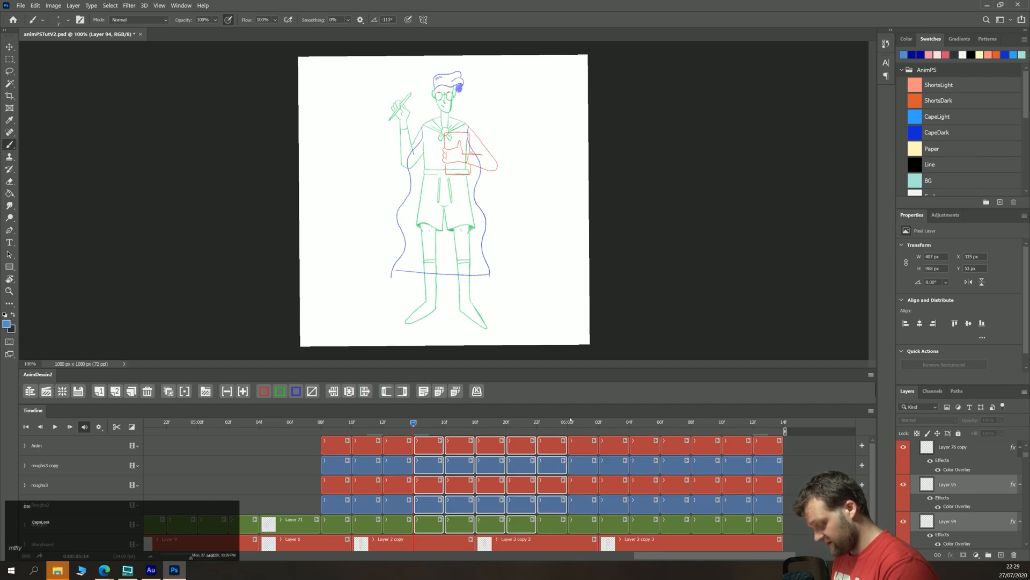
ctrl+click(553, 524)
ctrl+click(584, 446)
ctrl+click(583, 466)
ctrl+click(585, 485)
ctrl+click(584, 505)
ctrl+click(583, 524)
ctrl+click(614, 446)
ctrl+click(615, 465)
ctrl+click(615, 485)
ctrl+click(615, 505)
ctrl+click(614, 523)
ctrl+click(645, 446)
ctrl+click(645, 465)
ctrl+click(645, 484)
ctrl+click(645, 505)
ctrl+click(645, 524)
ctrl+click(675, 446)
ctrl+click(676, 465)
ctrl+click(676, 485)
ctrl+click(675, 504)
ctrl+click(675, 524)
ctrl+click(707, 446)
ctrl+click(706, 465)
ctrl+click(706, 485)
ctrl+click(706, 505)
ctrl+click(706, 523)
ctrl+click(736, 446)
ctrl+click(737, 465)
ctrl+click(737, 485)
ctrl+click(737, 504)
ctrl+click(737, 524)
ctrl+click(768, 446)
ctrl+click(768, 465)
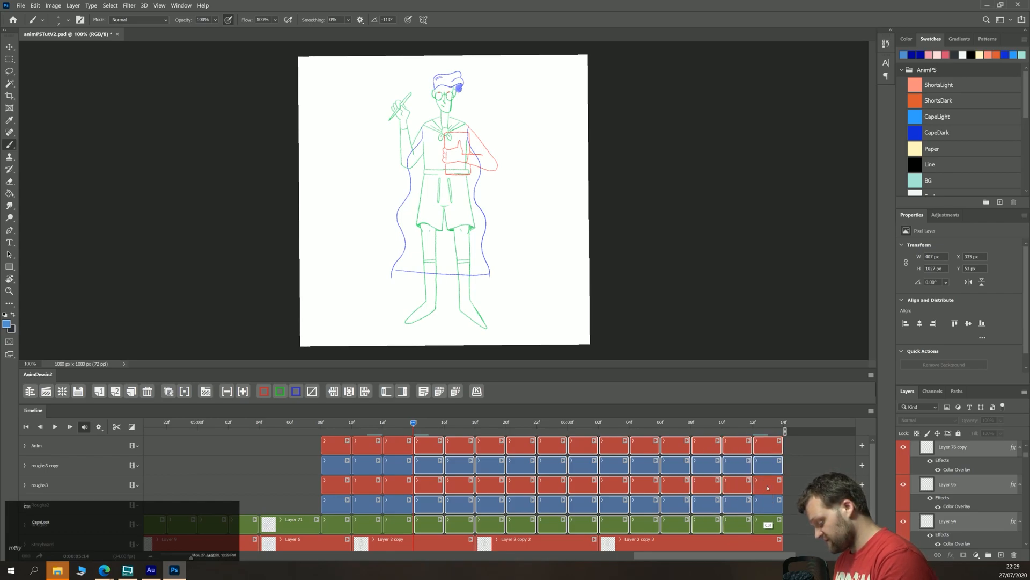
ctrl+click(771, 526)
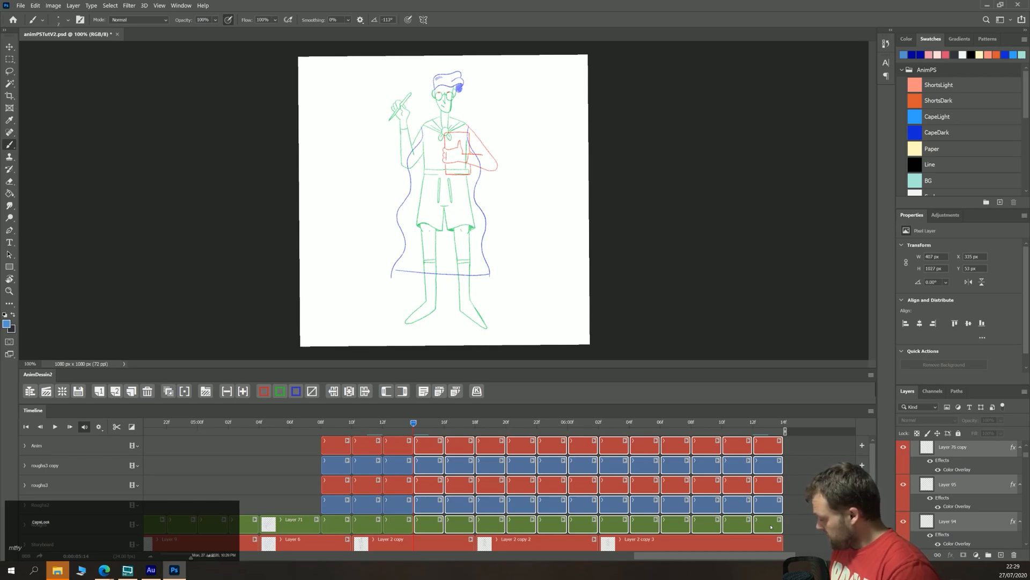
Step: Scale the drawings in the selected clips from 0:00:05:14 onward to about 83% around their centre
key(ctrl+t)
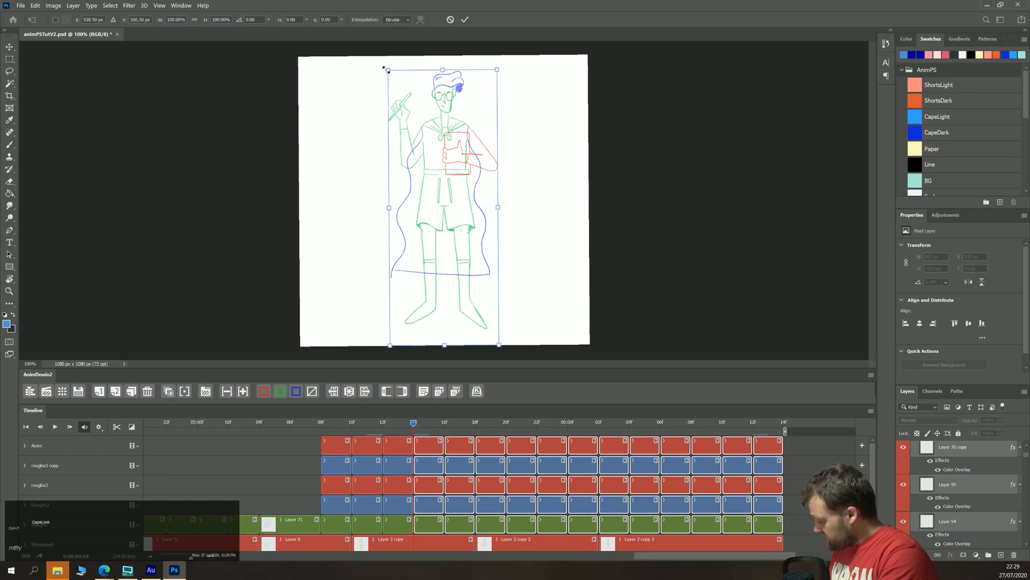
drag(387, 69, 398, 94)
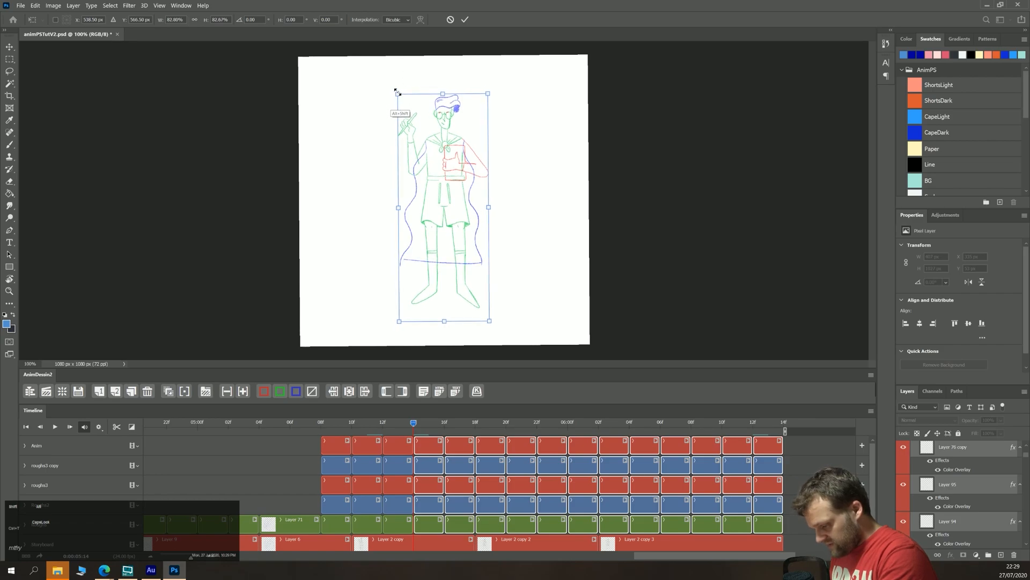
key(Return)
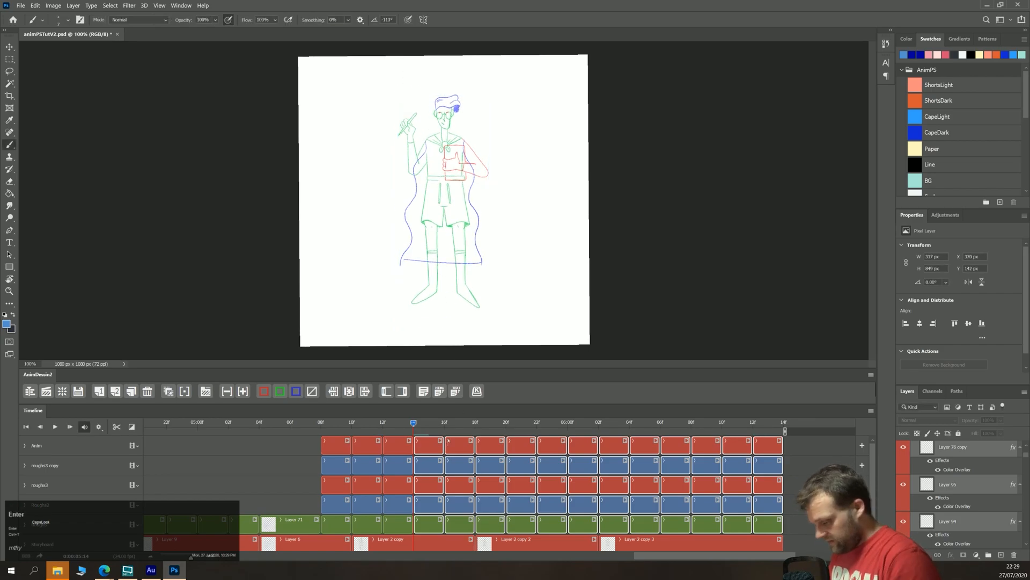
key(space)
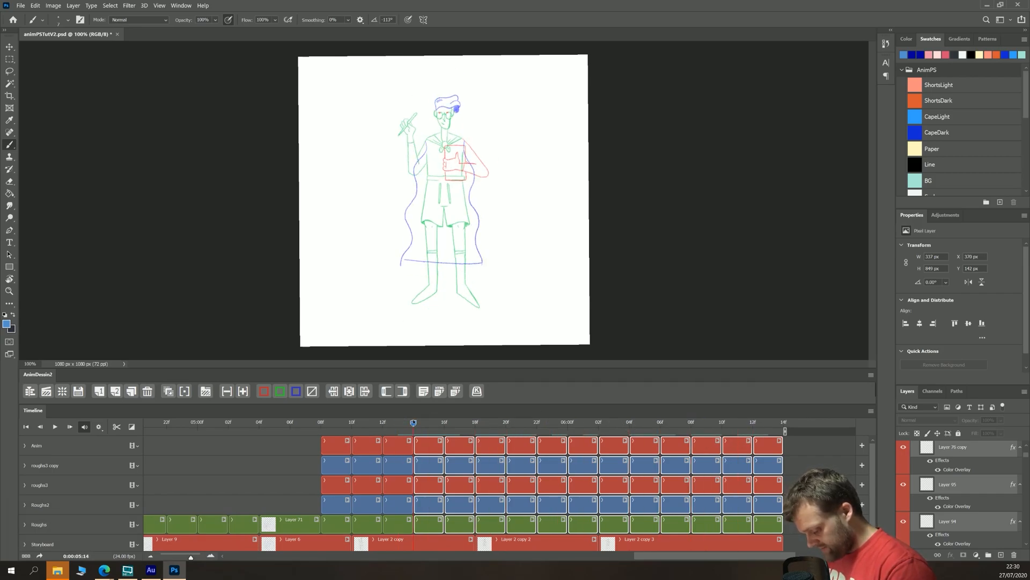
Step: Deselect the five clips starting at 0:00:05:14 and scale the drawings from 0:00:05:16 onward to about 94.6% around their centre
drag(386, 425, 441, 430)
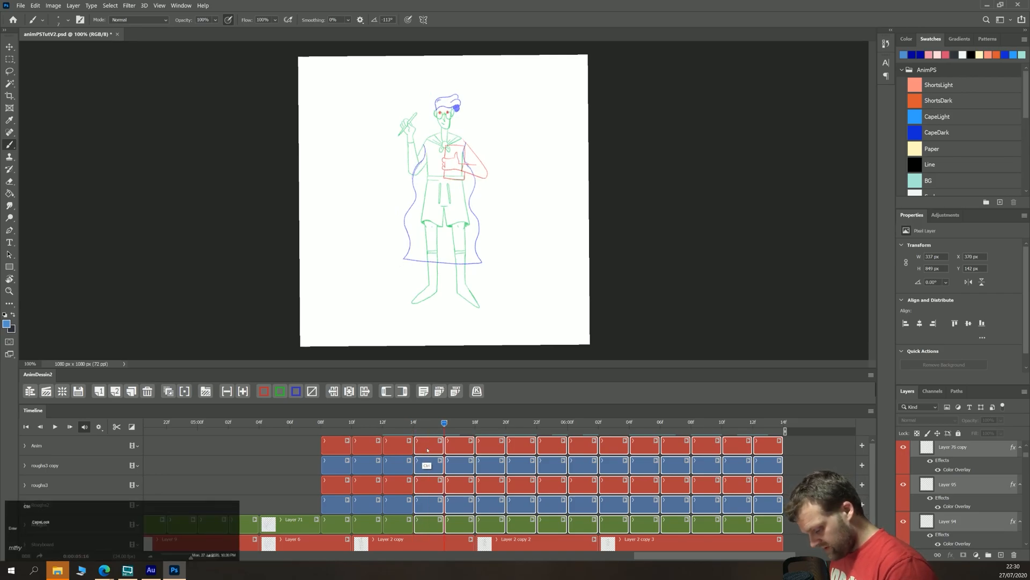
ctrl+click(426, 449)
ctrl+click(427, 466)
ctrl+click(430, 487)
ctrl+click(432, 507)
ctrl+click(432, 527)
key(ctrl+t)
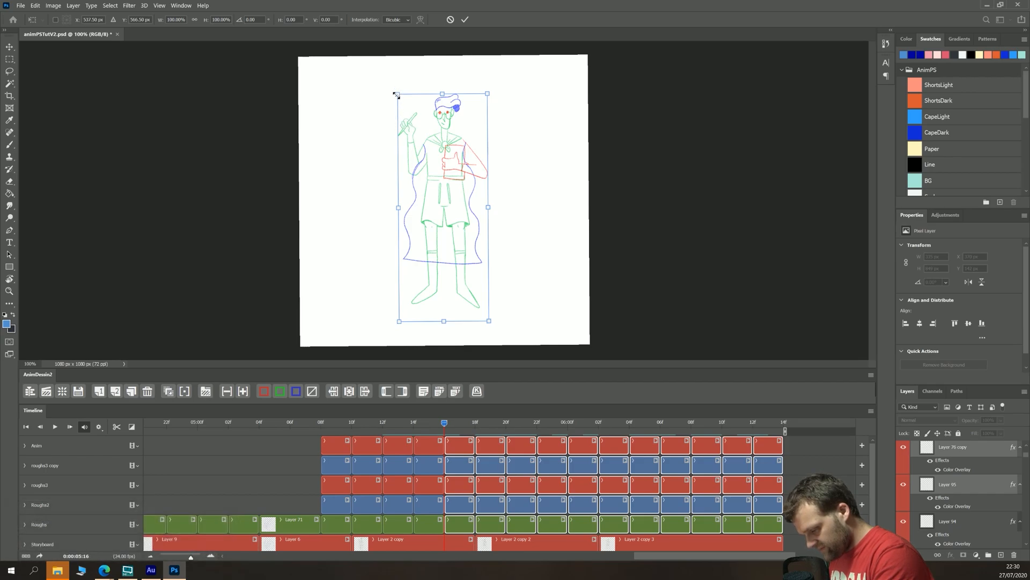
mouse_move(397, 94)
mouse_down()
mouse_move(404, 106)
mouse_move(401, 99)
mouse_up()
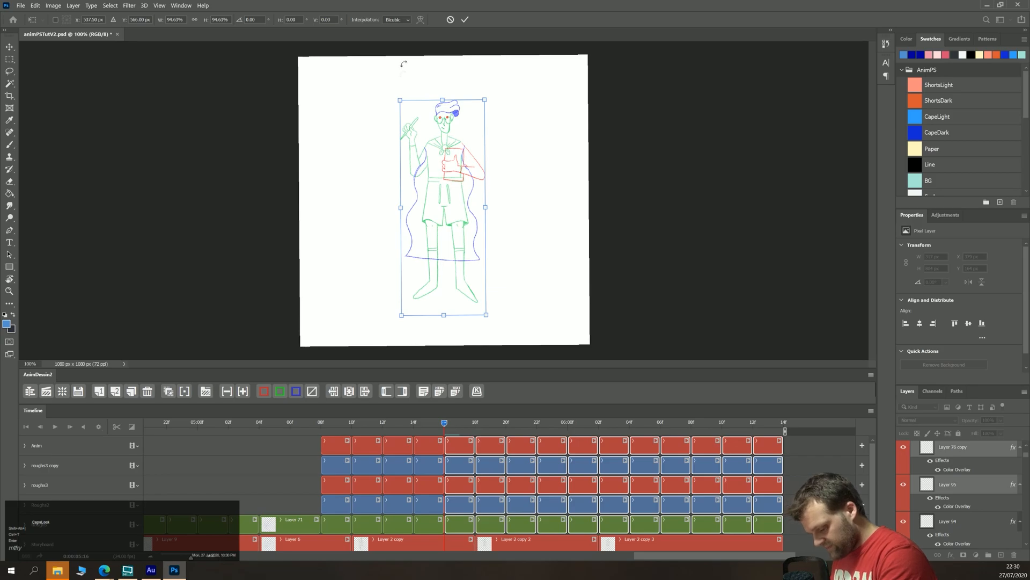
key(Return)
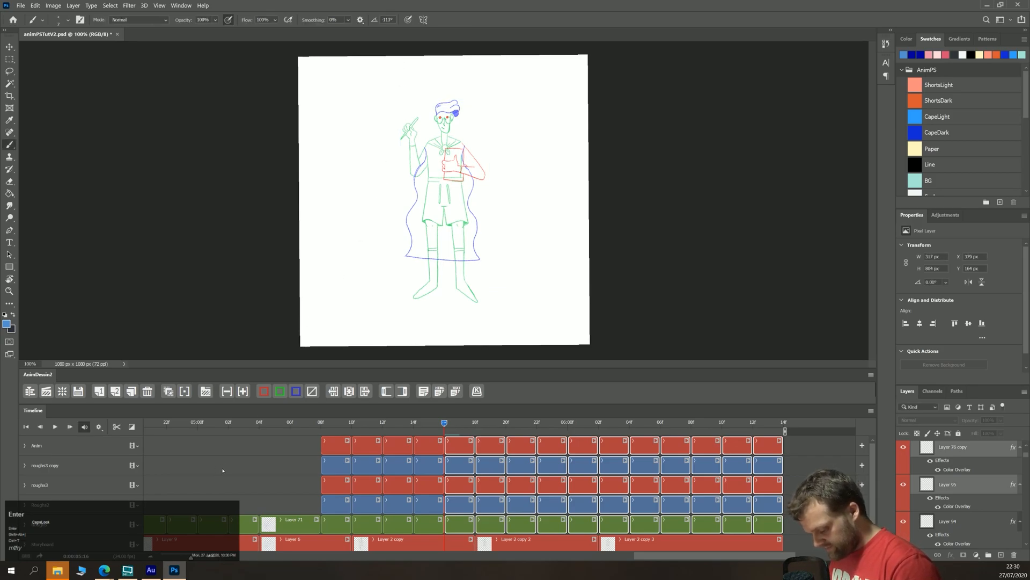
Step: Deselect the five clips starting at 0:00:05:16 and turn on onion skins to compare the head drawings up close
ctrl+click(459, 449)
ctrl+click(460, 466)
ctrl+click(460, 485)
ctrl+click(460, 506)
ctrl+click(460, 523)
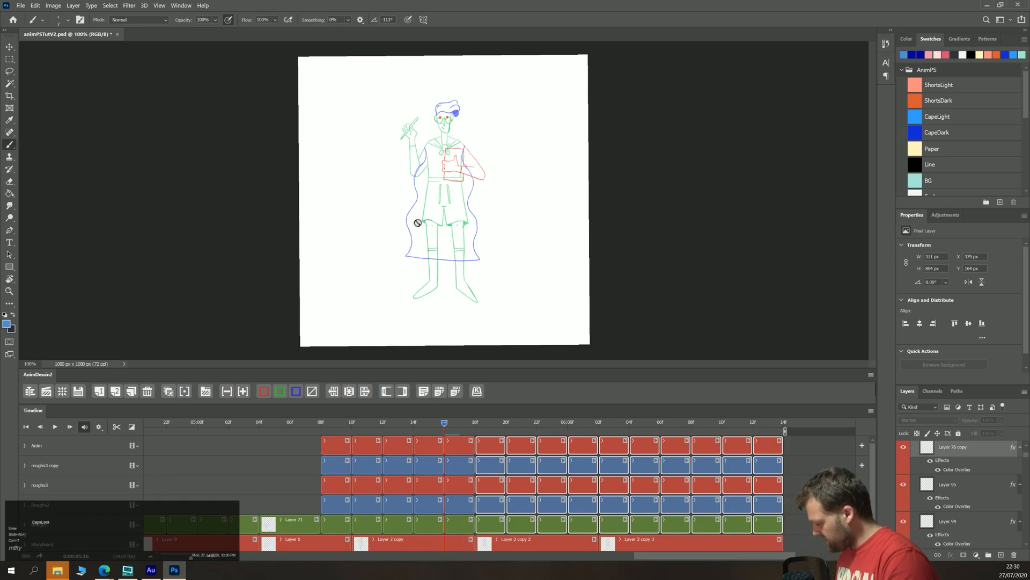
scroll(439, 90, up, 10)
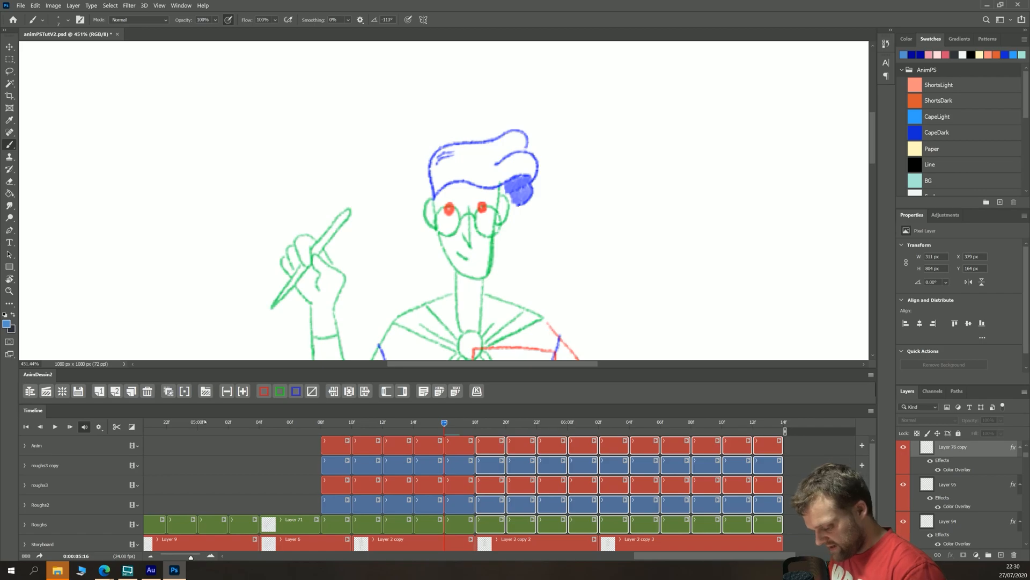
click(168, 391)
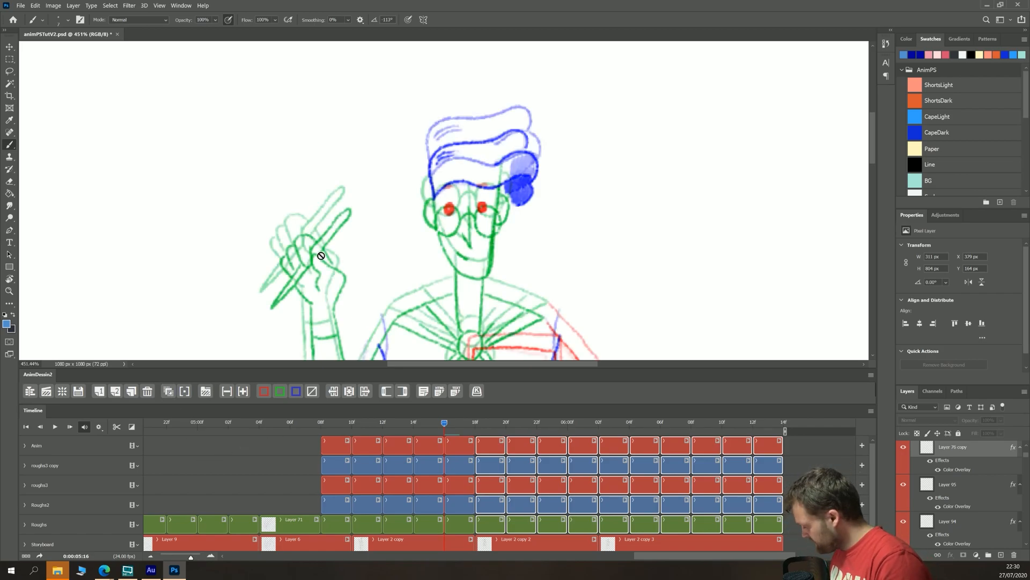
Step: Scale the drawings in the selected clips from 0:00:05:18 onward to about 97.7% around their centre
key(ctrl+t)
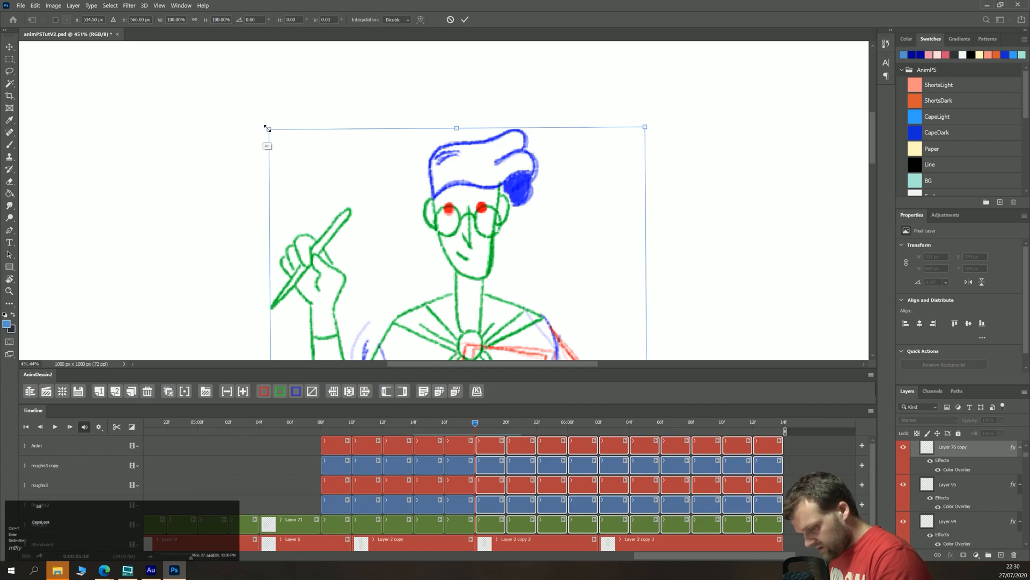
drag(268, 130, 272, 136)
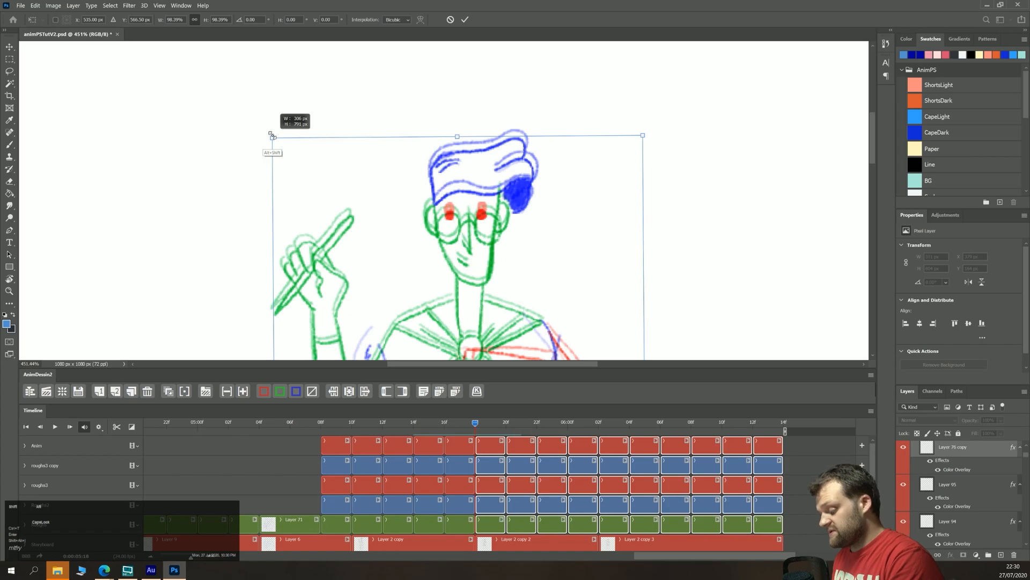
drag(272, 135, 275, 138)
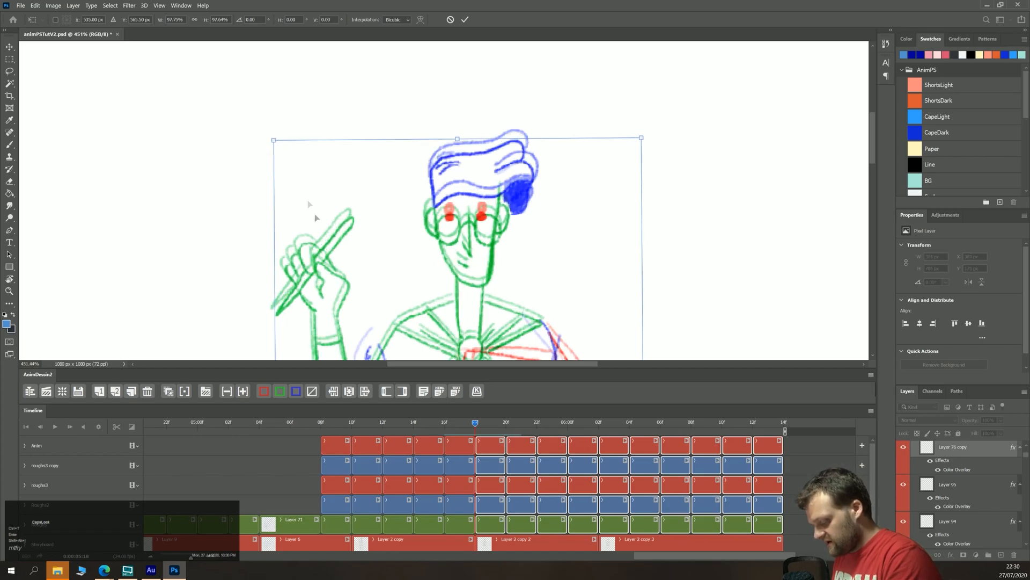
key(Return)
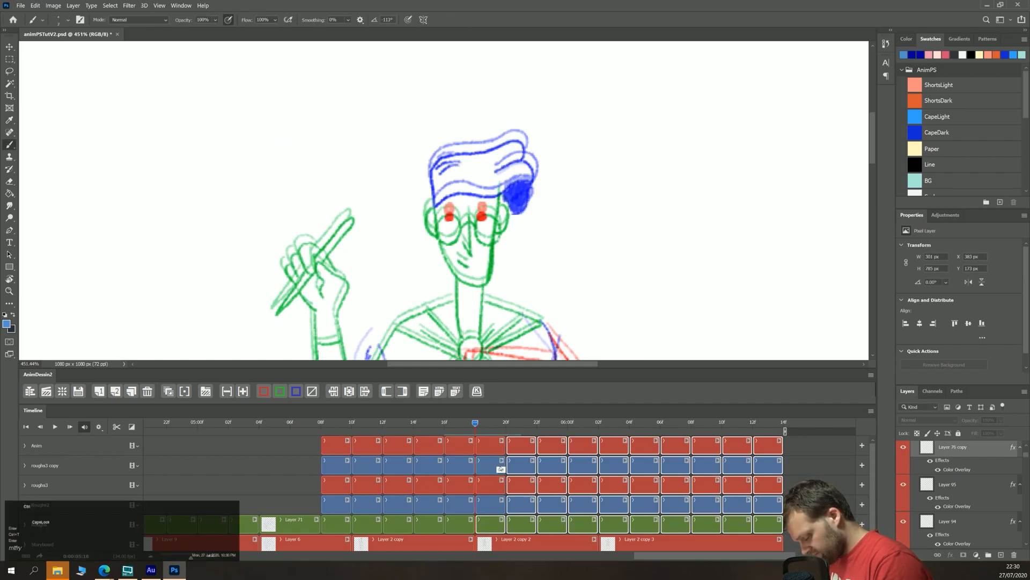
Step: Deselect the clips starting at 0:00:05:18 and scale the drawings from 0:00:05:20 onward to about 99.3% around their centre
ctrl+click(492, 523)
click(509, 425)
key(ctrl+t)
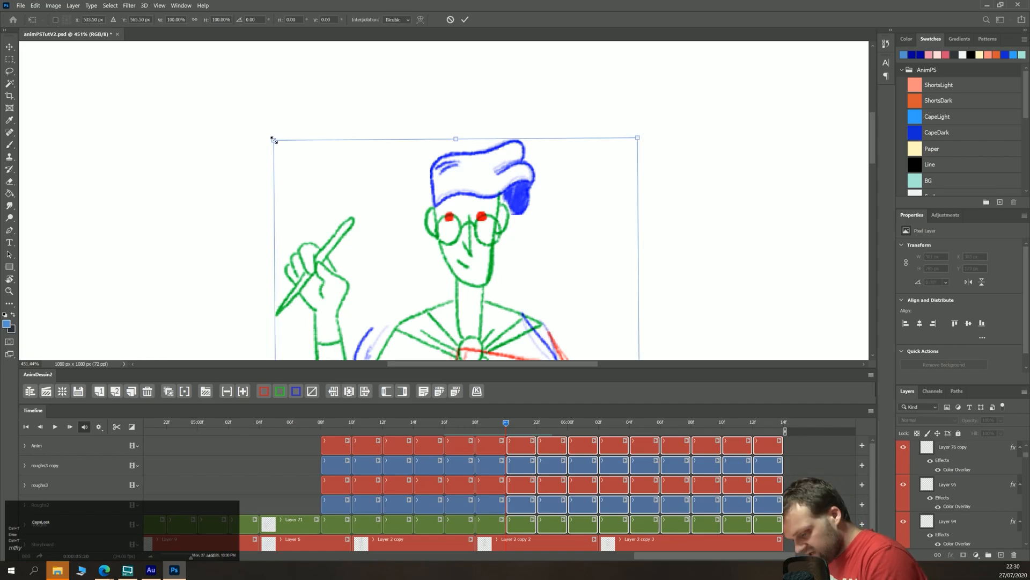
mouse_move(274, 141)
mouse_down()
mouse_move(283, 151)
mouse_move(277, 144)
mouse_up()
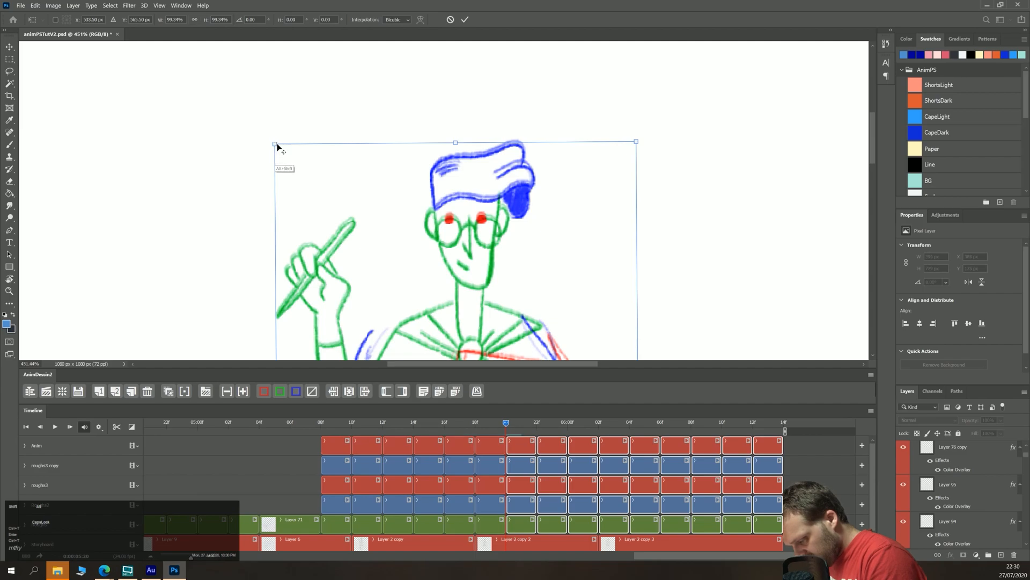
key(Return)
Step: Deselect the five clips starting at 0:00:05:20 and scale the drawings from 0:00:05:22 onward slightly down, to about 297 × 775 px
ctrl+click(520, 451)
ctrl+click(521, 469)
ctrl+click(522, 488)
ctrl+click(523, 505)
ctrl+click(524, 523)
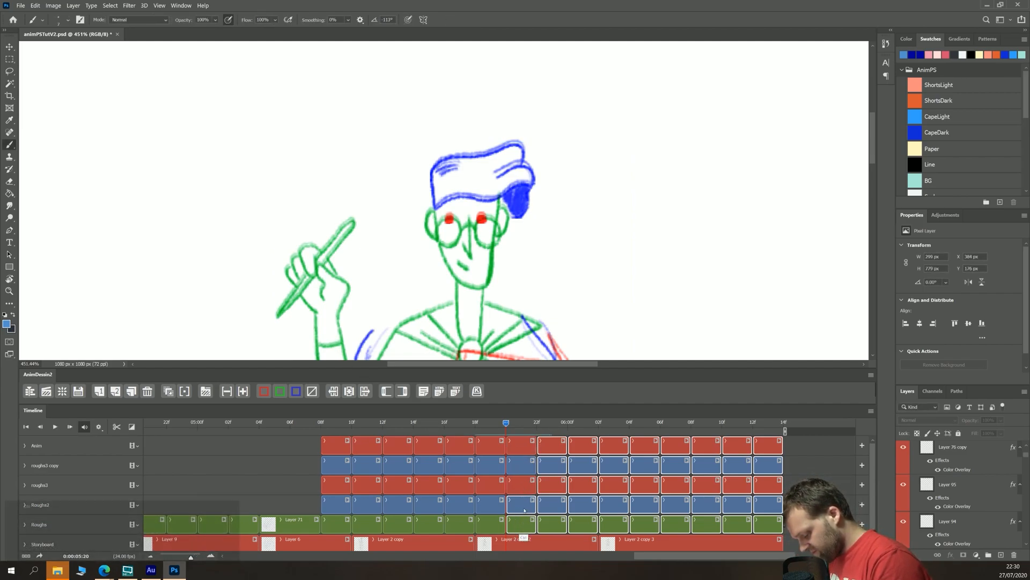
click(542, 427)
key(ctrl+t)
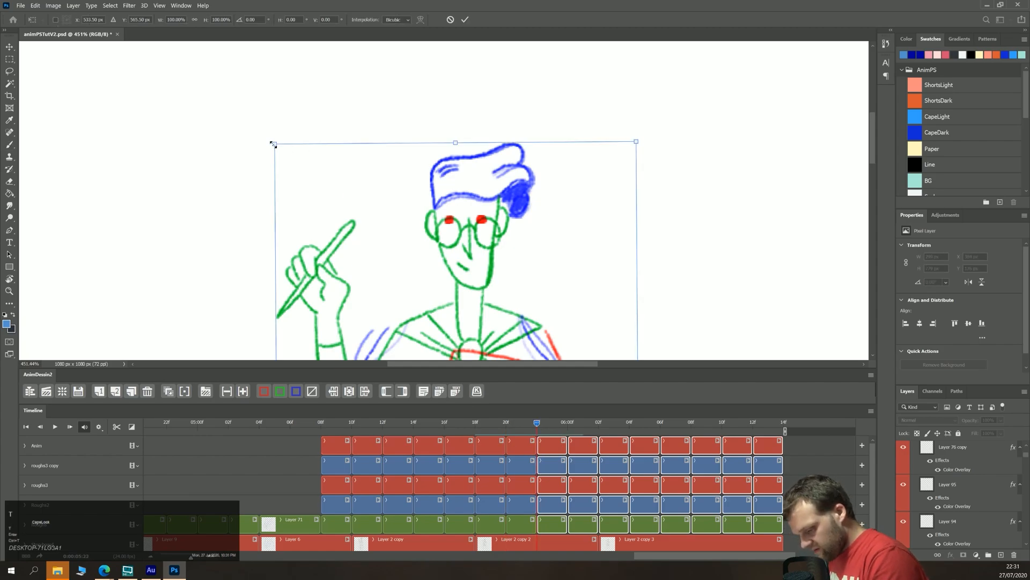
mouse_move(274, 144)
mouse_down()
mouse_move(283, 161)
mouse_move(276, 145)
mouse_up()
key(Return)
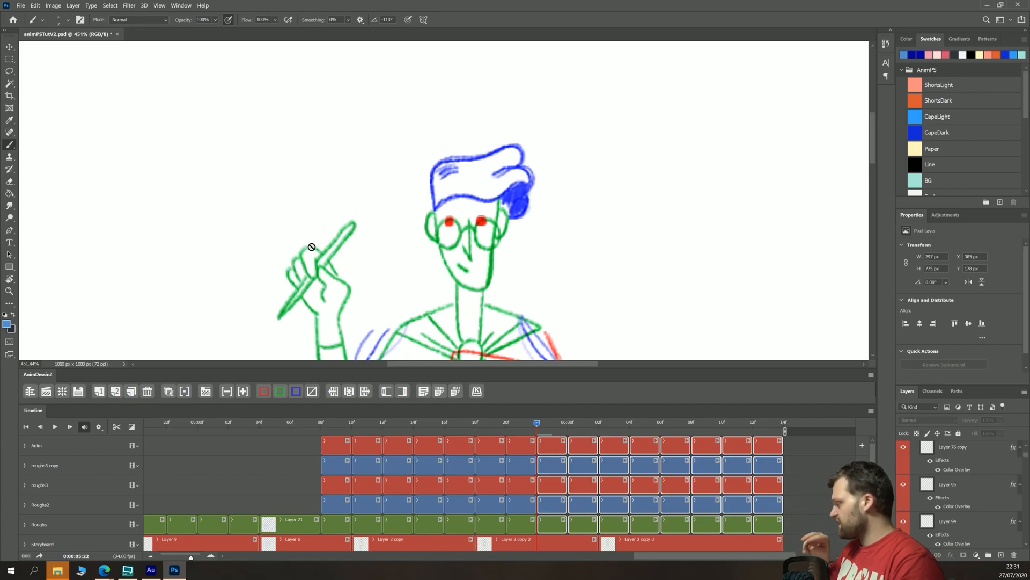
Step: Clear the clip selection, turn off onion skins and play back the last shot from 0:00:05:08
key(ctrl+minus)
key(ctrl+minus)
key(ctrl+minus)
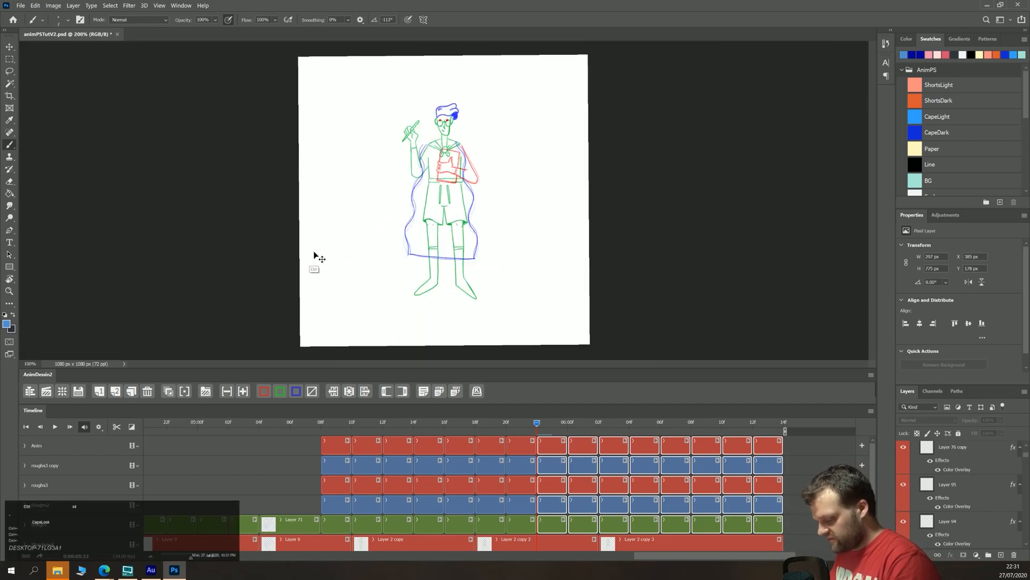
click(247, 490)
click(321, 423)
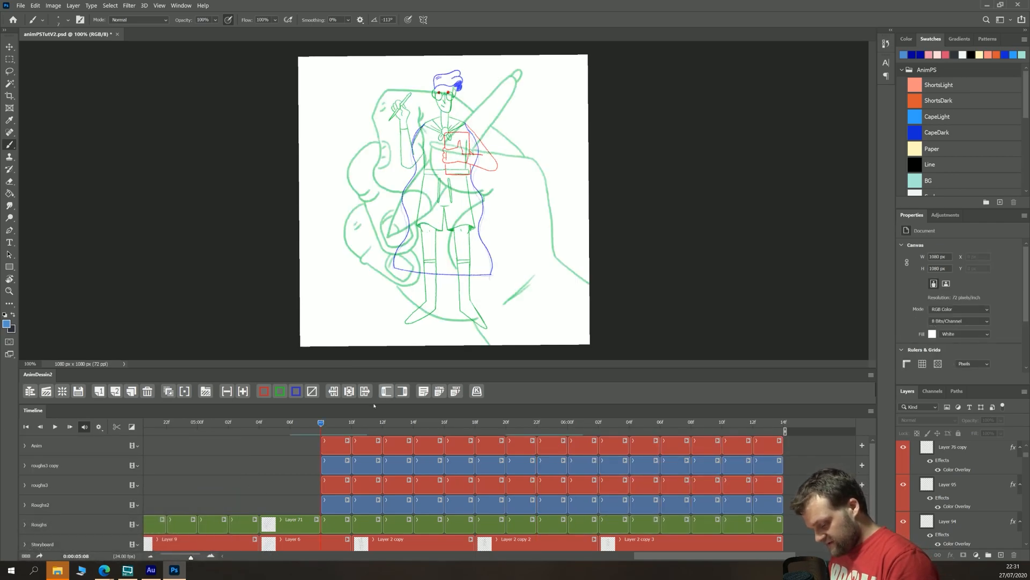
click(168, 391)
key(space)
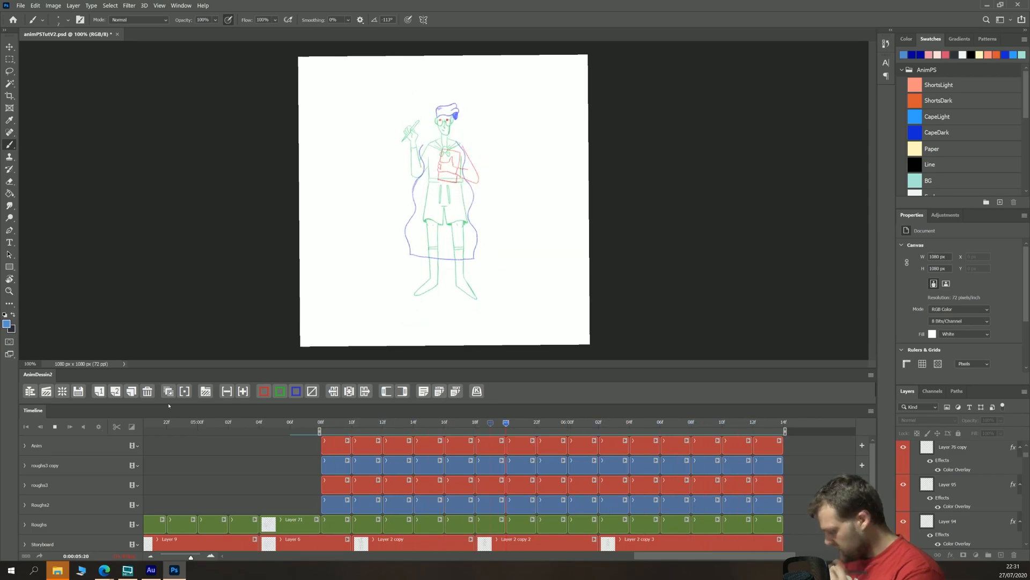
key(space)
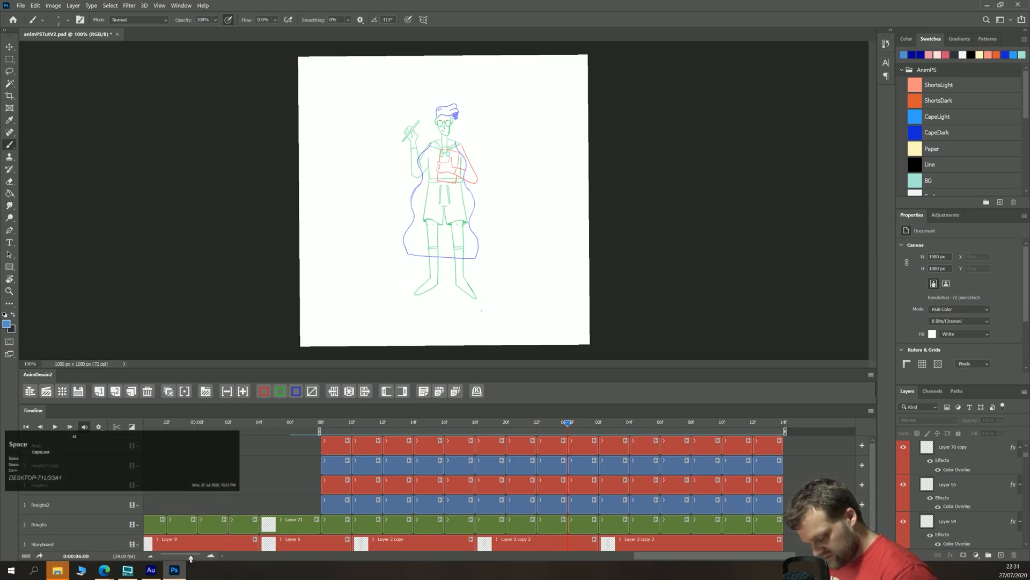
Step: Extend the work area back to the start of the timeline and save the document
drag(191, 557, 175, 557)
drag(400, 433, 112, 434)
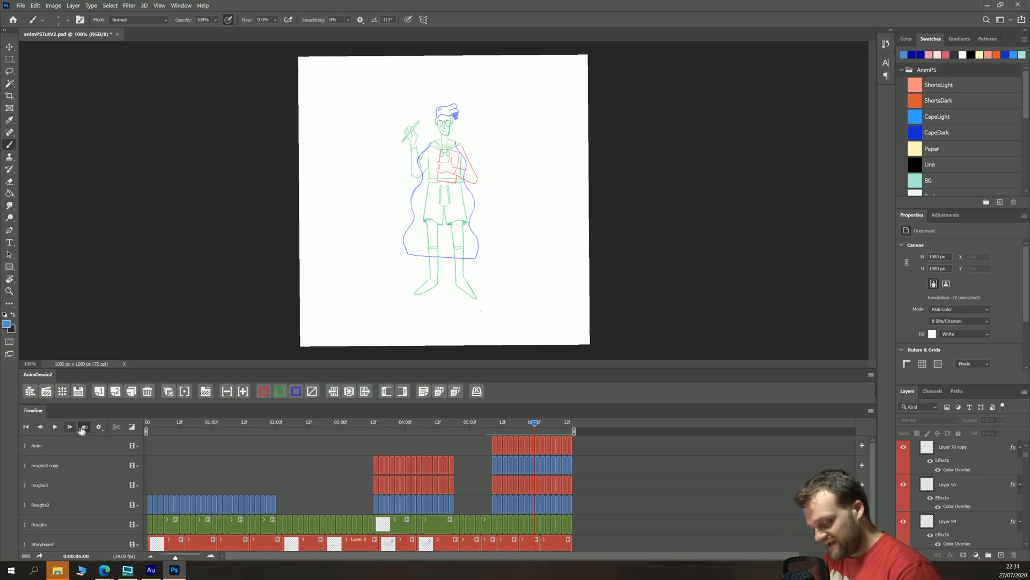
key(ctrl+s)
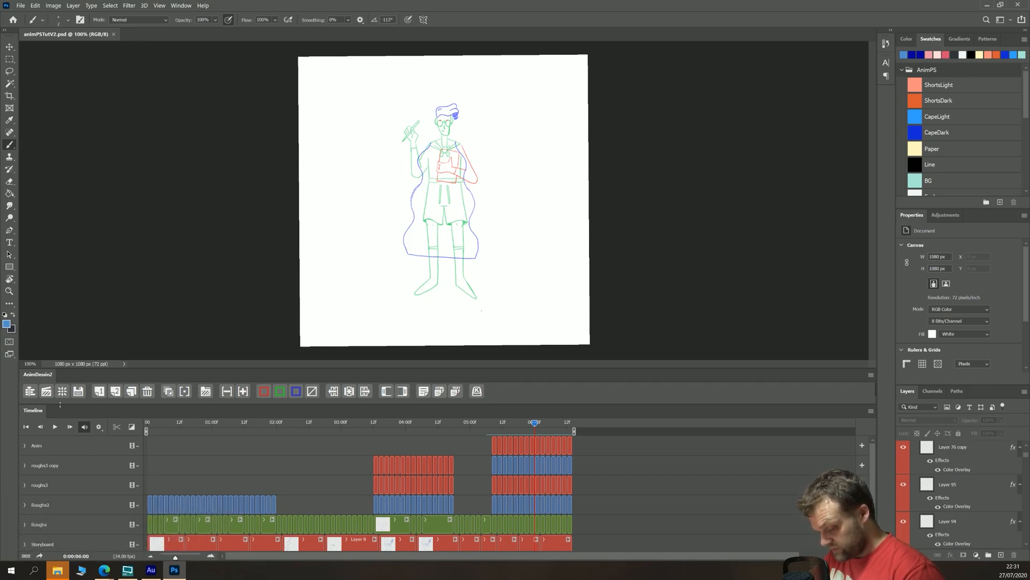
click(46, 391)
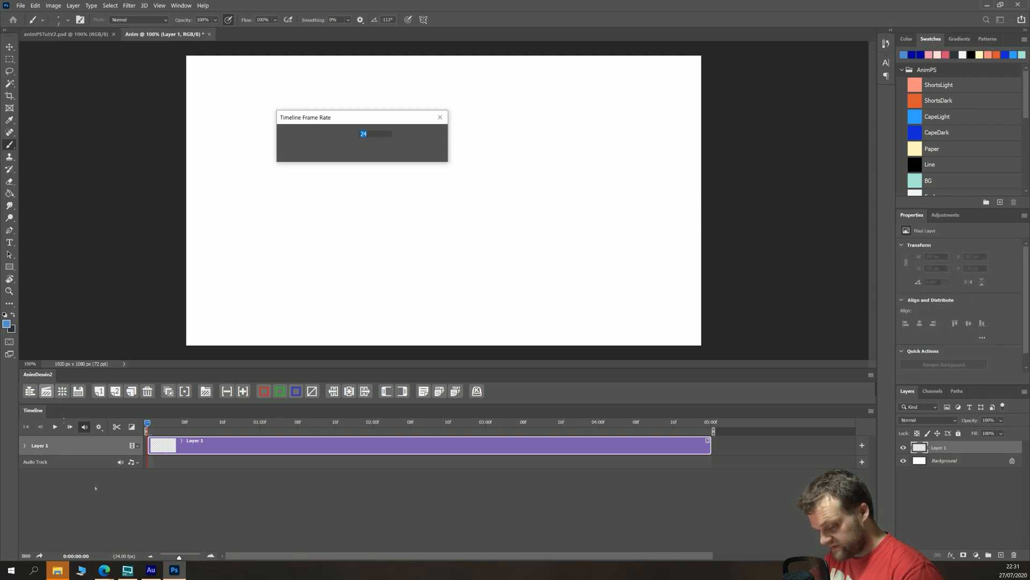
click(429, 151)
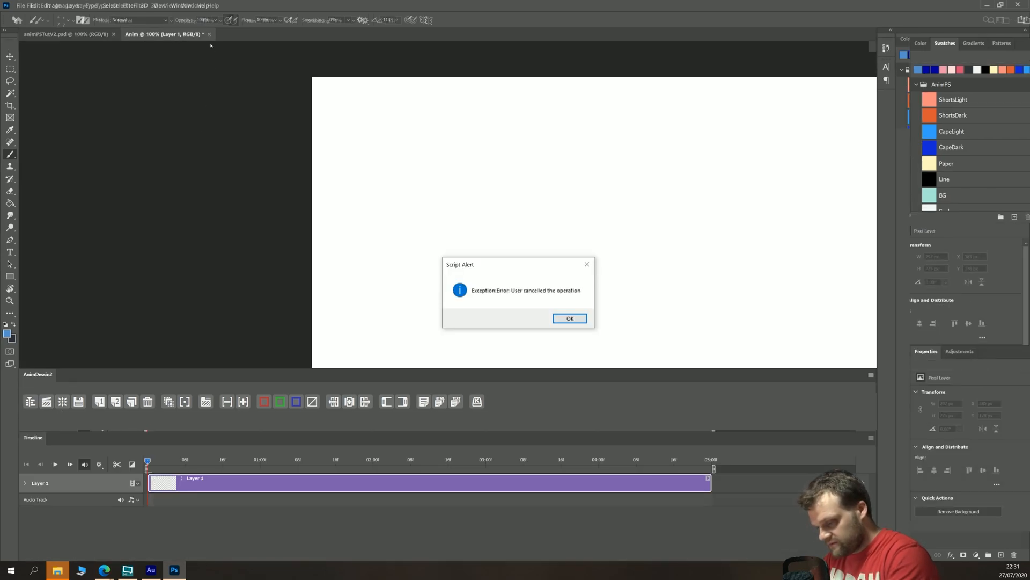
key(Return)
click(209, 34)
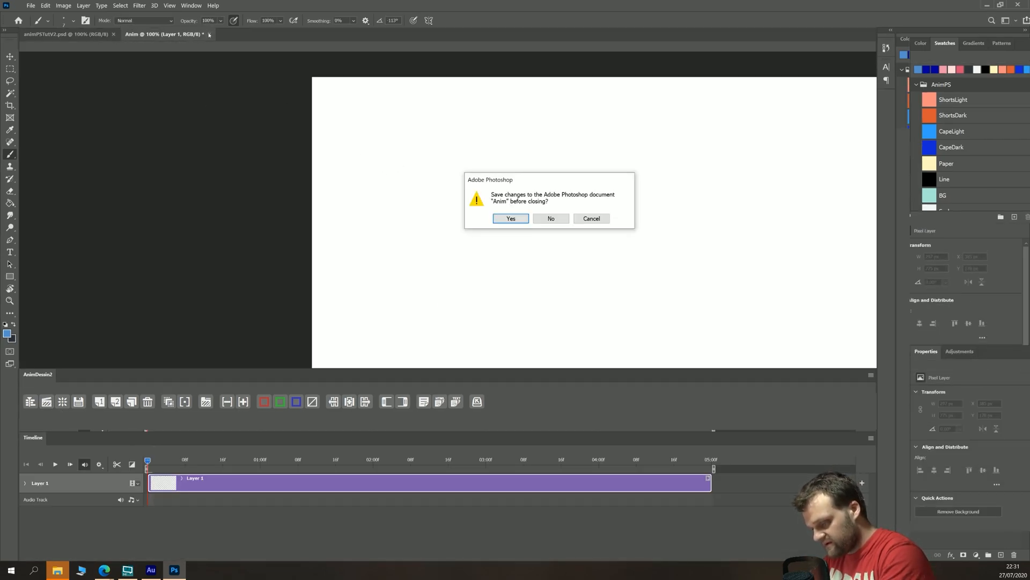
click(544, 218)
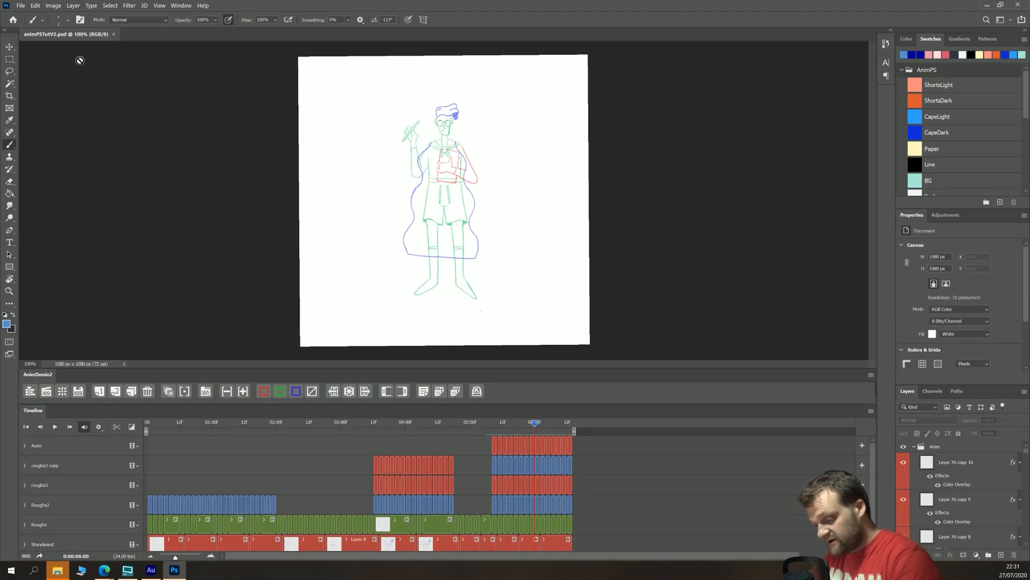
Step: Render all frames as animPSTutV2.mp4 with Adobe Media Encoder, H.264 High Quality, document size 1080 × 1080 at 24 fps
click(20, 5)
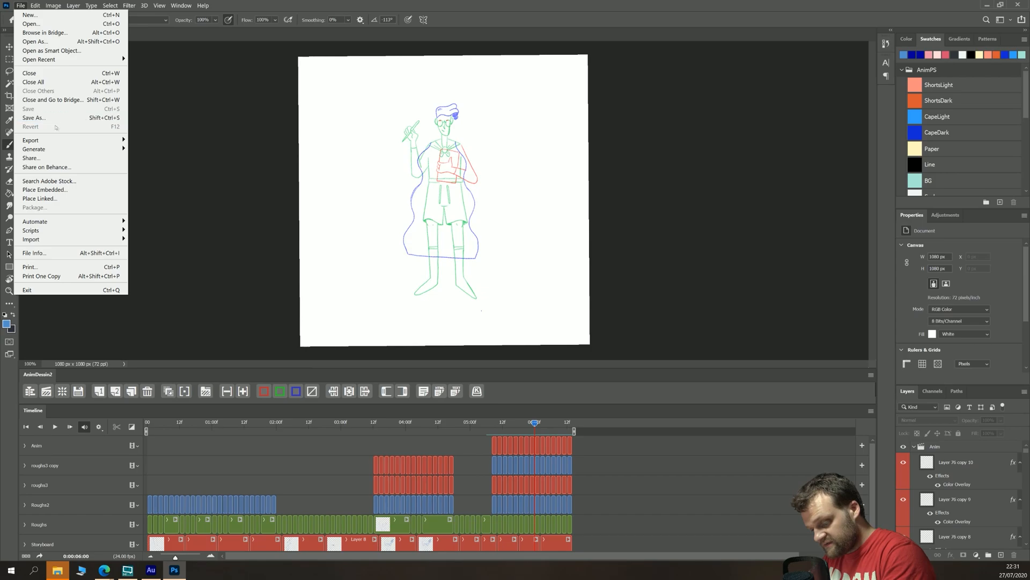
mouse_move(109, 142)
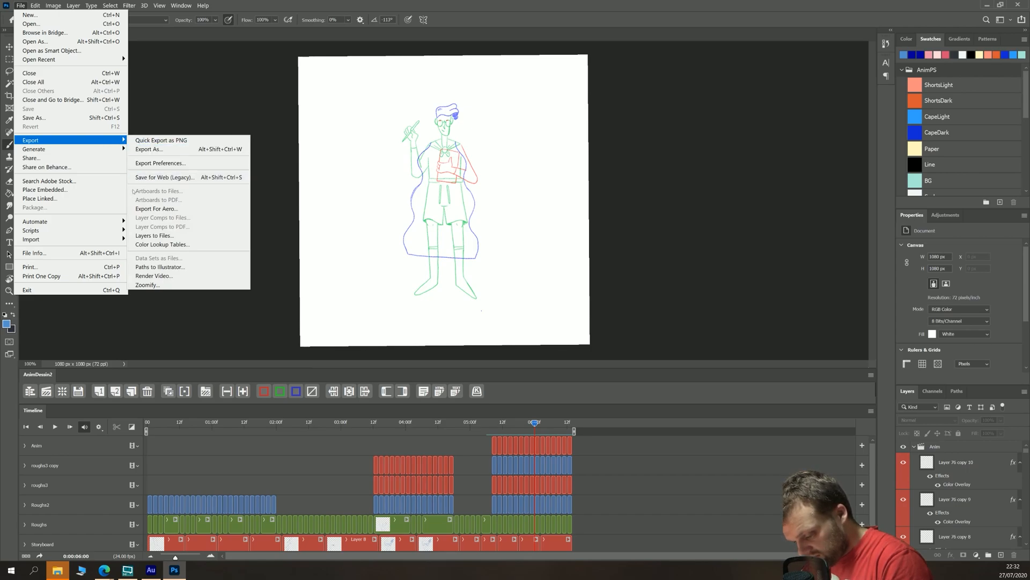
click(145, 277)
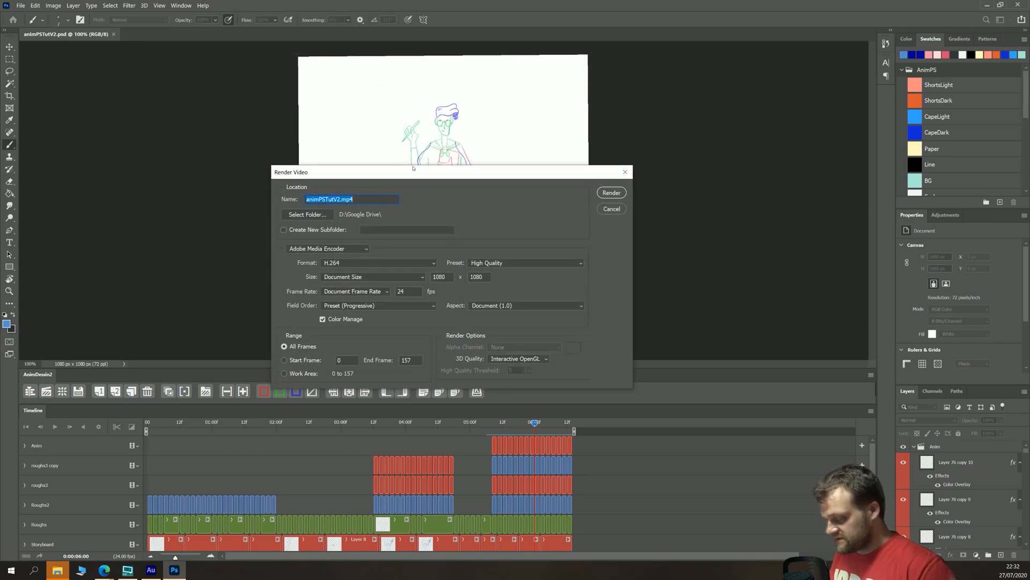
click(346, 202)
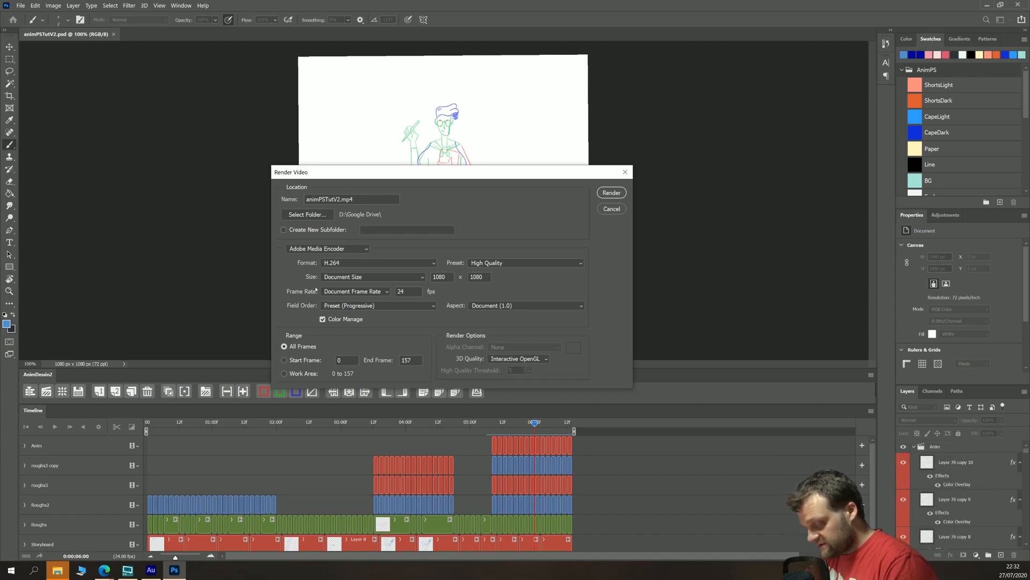
click(328, 306)
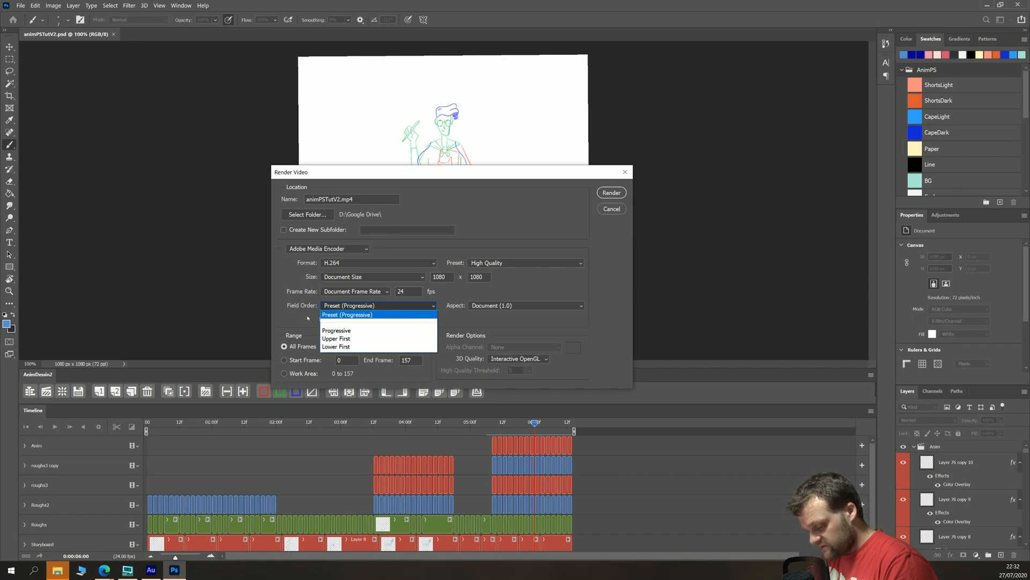
click(309, 319)
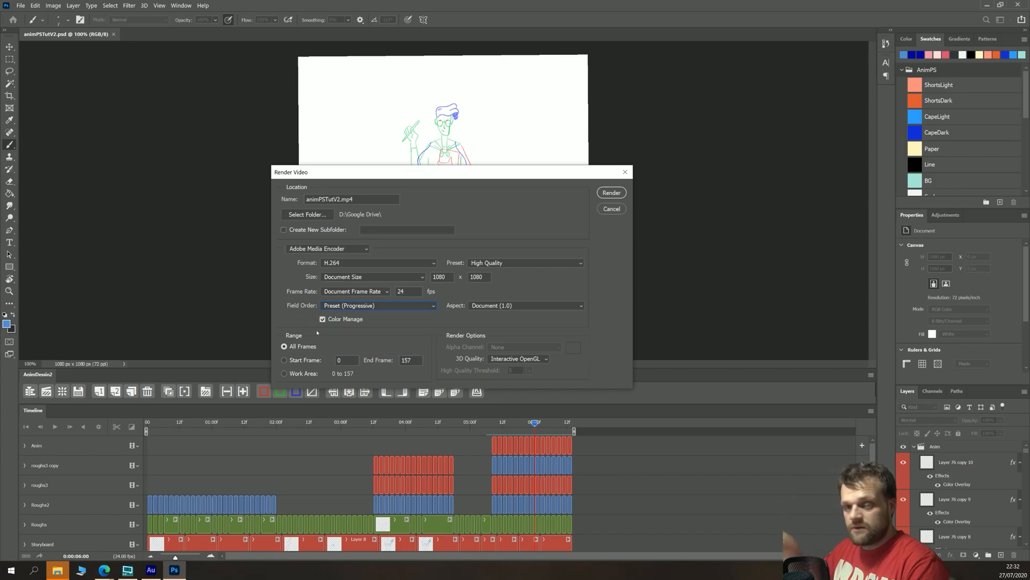
click(607, 192)
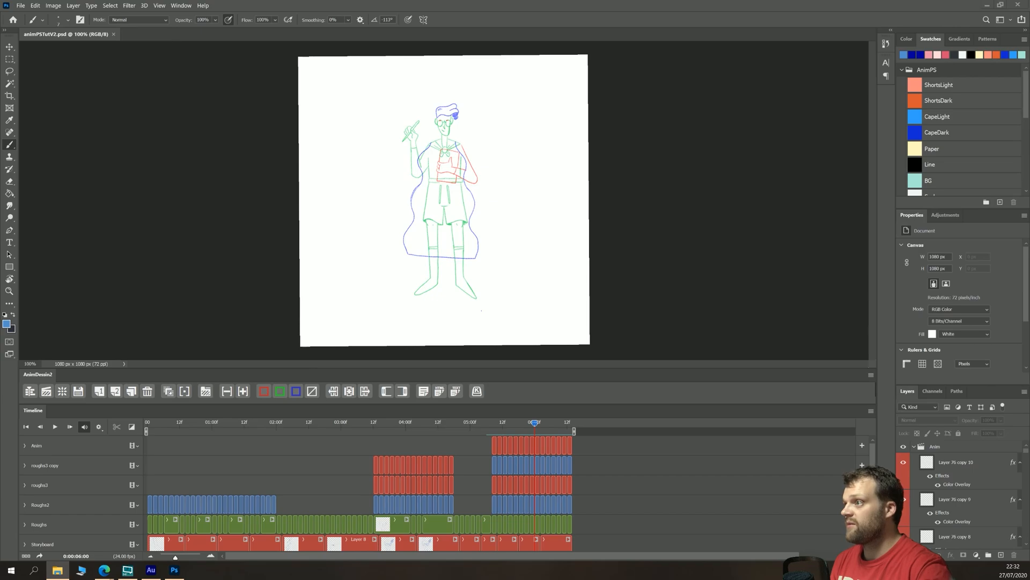
Step: Open the rendered animPSTutV2.mp4 from the Google Drive folder in VLC, watch it and return to the Photoshop document
drag(376, 0, 285, 74)
double_click(620, 180)
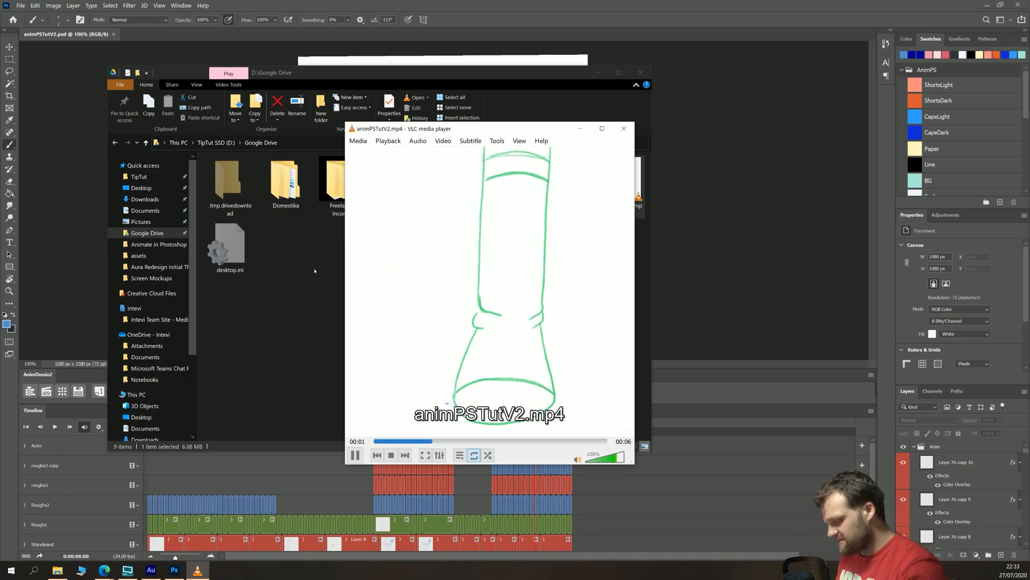
click(636, 129)
click(531, 458)
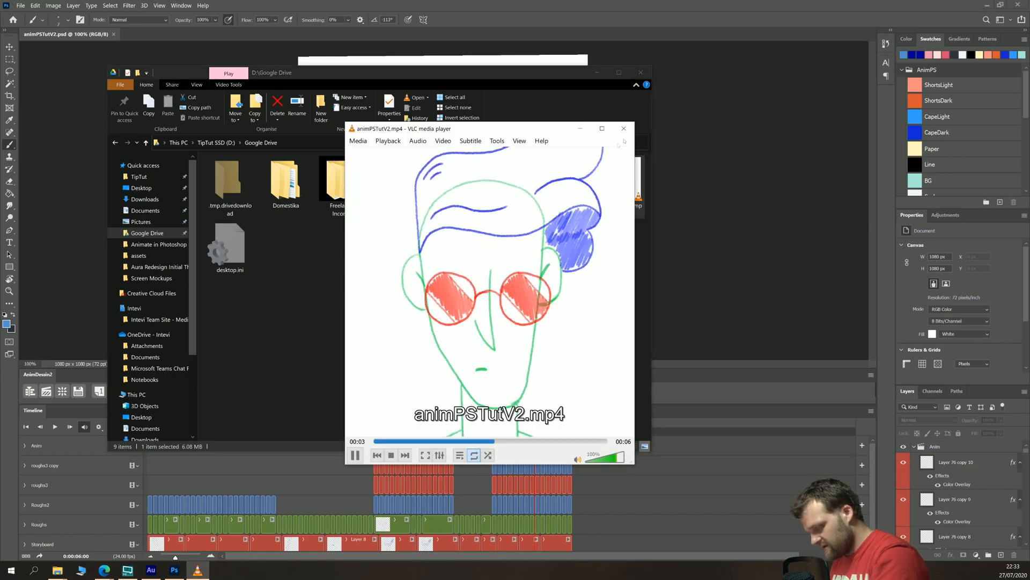
click(624, 128)
click(688, 236)
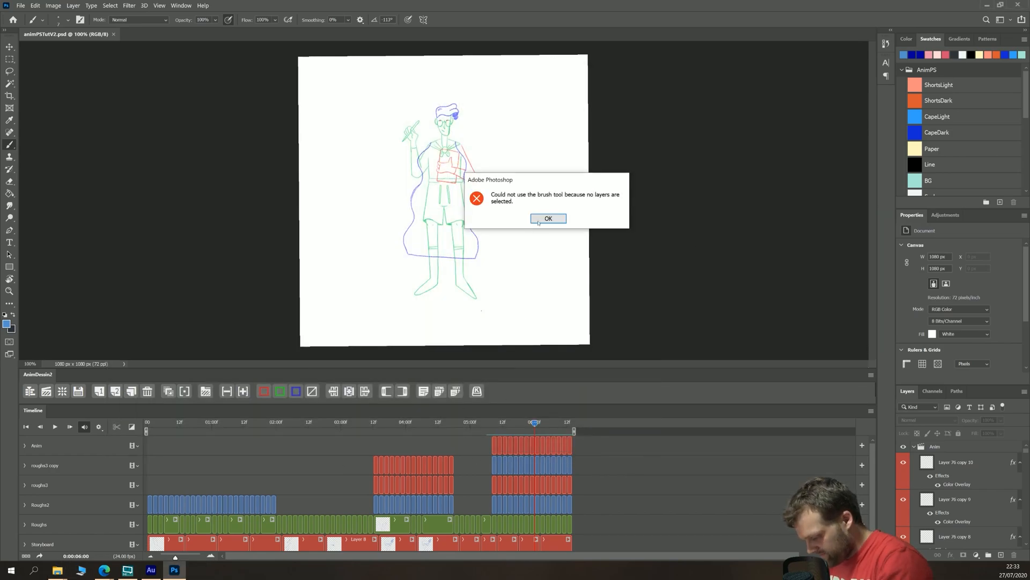
click(548, 219)
Step: Magnify the timeline around the last shot and scrub through its opening frames from 0:00:05:08
drag(176, 557, 188, 557)
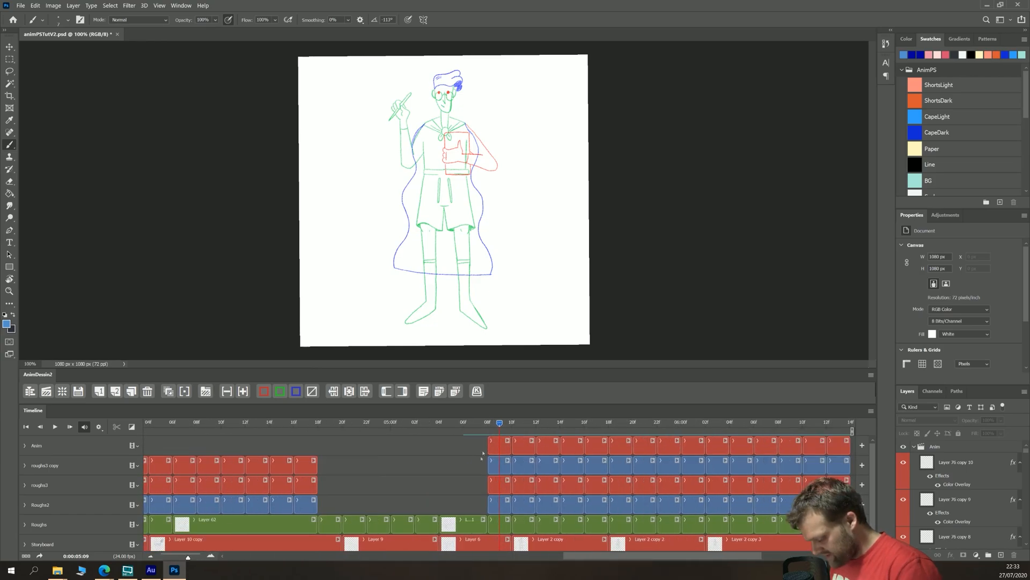
click(515, 426)
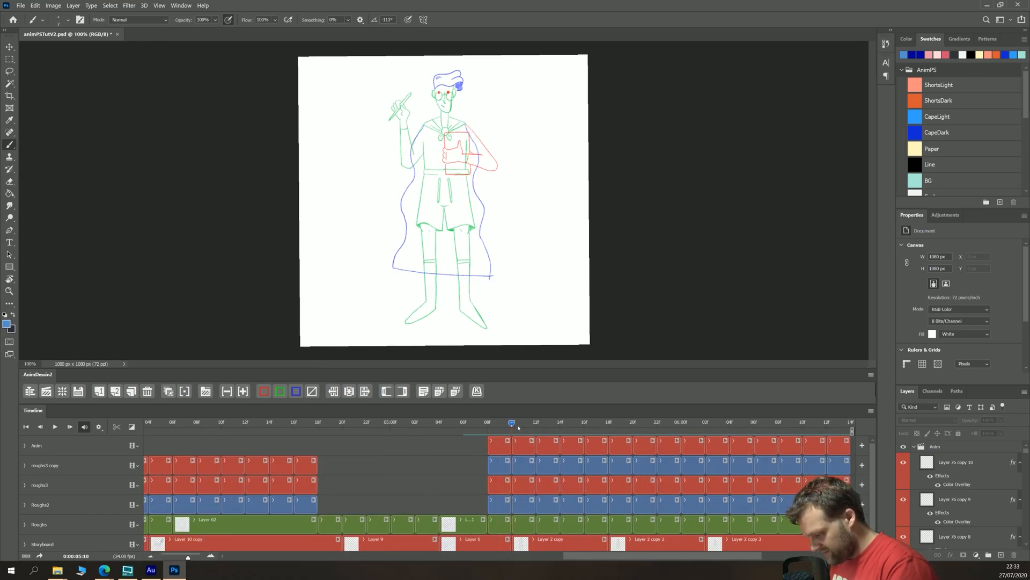
click(572, 425)
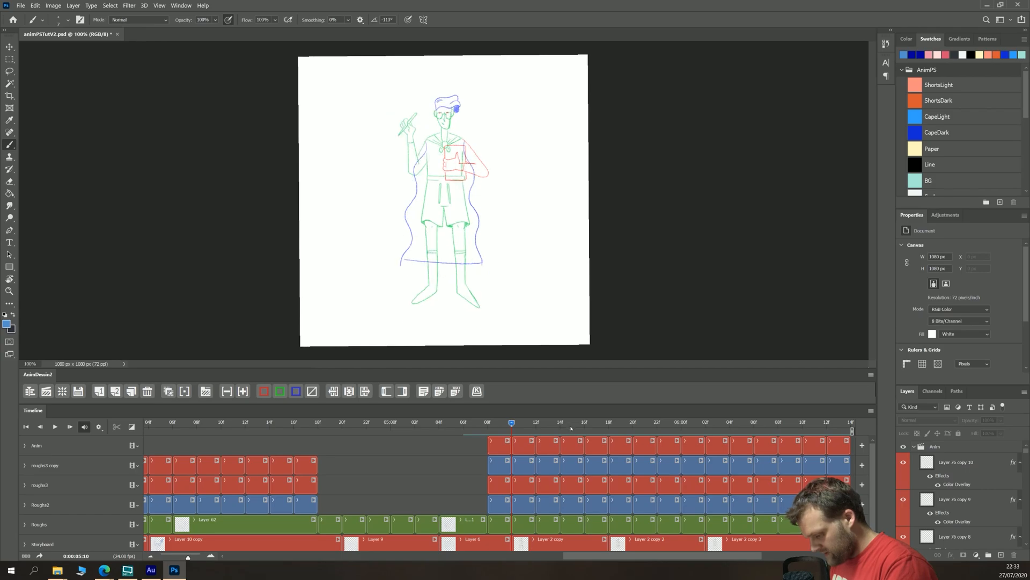
click(550, 450)
click(502, 425)
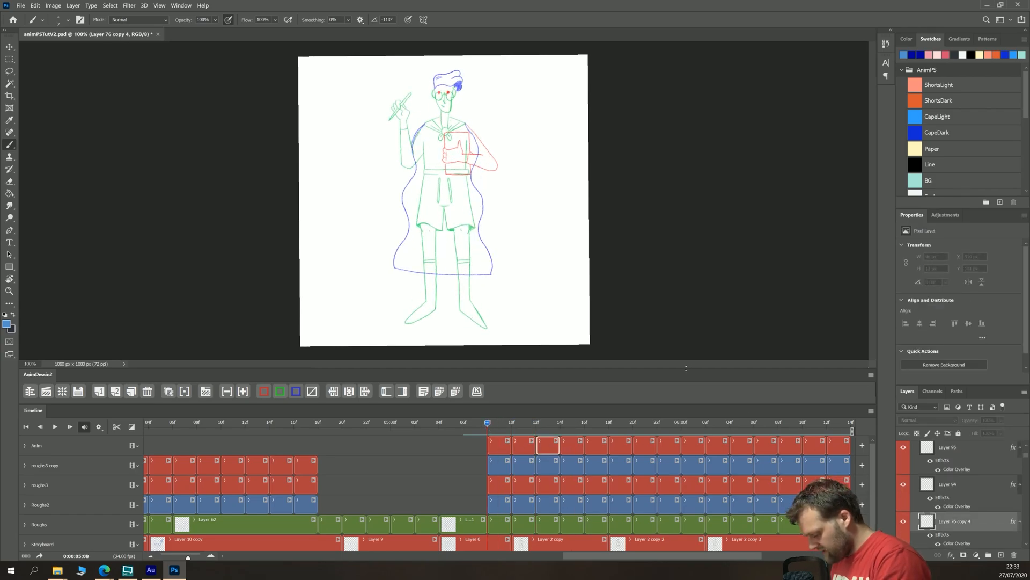
Step: Make the timeline taller and select the clips starting at 0:00:05:08 on the five character tracks, plus the following Roughs and Roughs2 clips
drag(686, 368, 685, 339)
click(501, 421)
ctrl+click(499, 436)
ctrl+click(499, 455)
ctrl+click(499, 475)
ctrl+click(499, 491)
ctrl+click(523, 492)
ctrl+click(524, 475)
Step: Extend the selection to the clips starting at 0:00:05:10 and 0:00:05:12 on all five character tracks
click(536, 396)
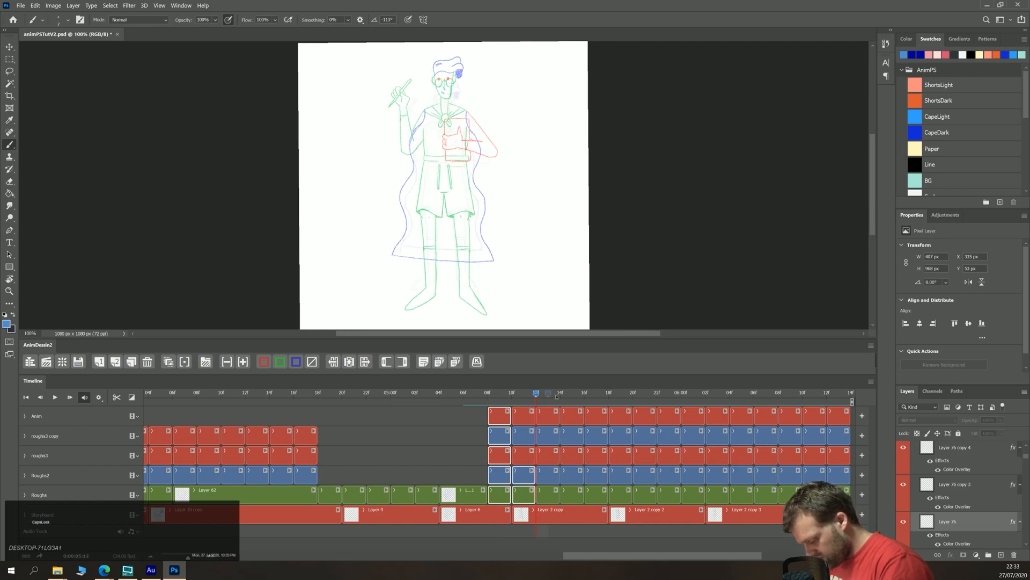
key(Right)
key(Right)
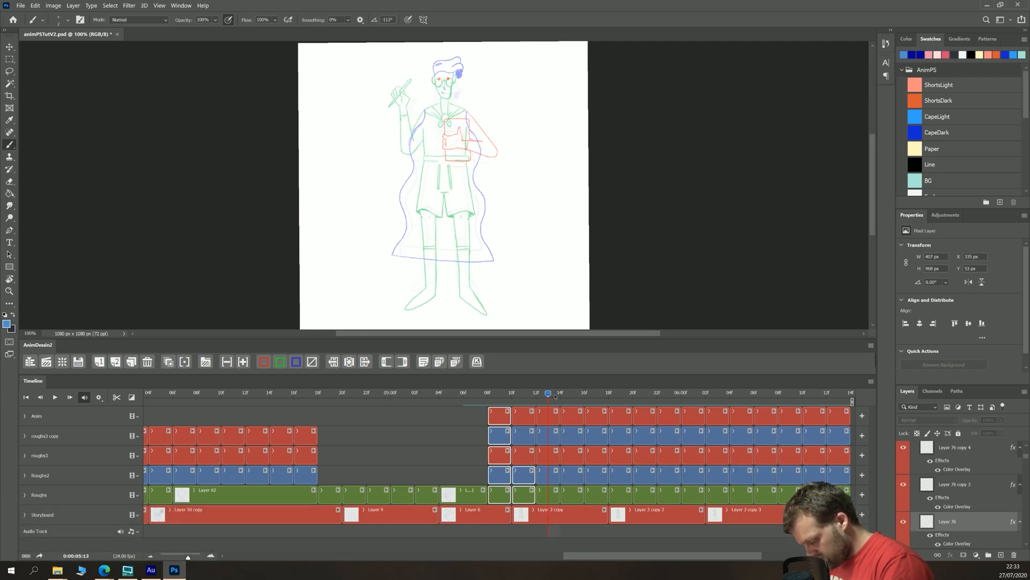
ctrl+click(520, 436)
ctrl+click(523, 454)
ctrl+click(544, 437)
ctrl+click(546, 456)
ctrl+click(546, 475)
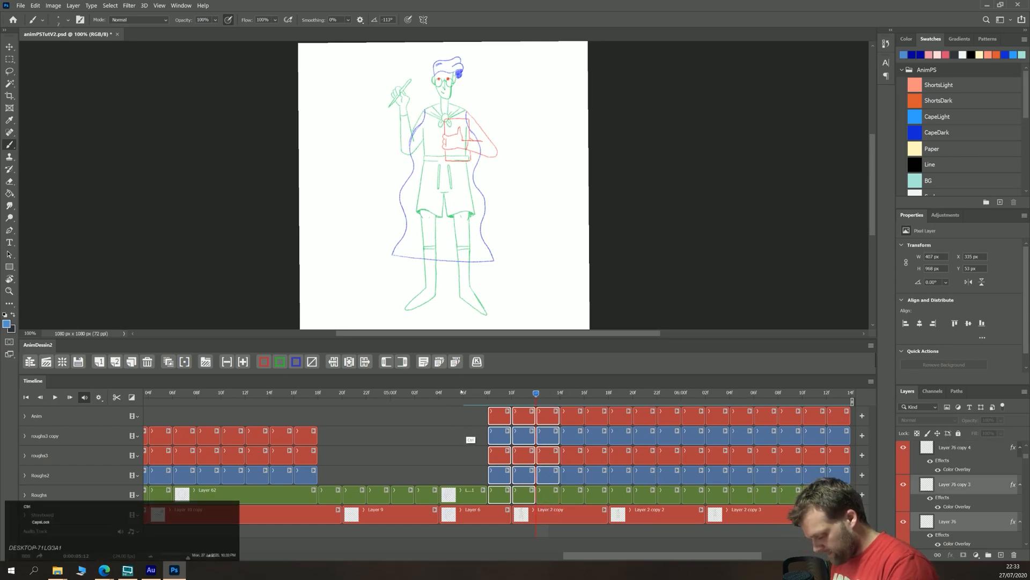
ctrl+click(546, 494)
Step: From 0:00:05:08, free-transform the selected drawings to about 302% and shift them so the raised hand sits within the canvas
click(488, 396)
key(ctrl+t)
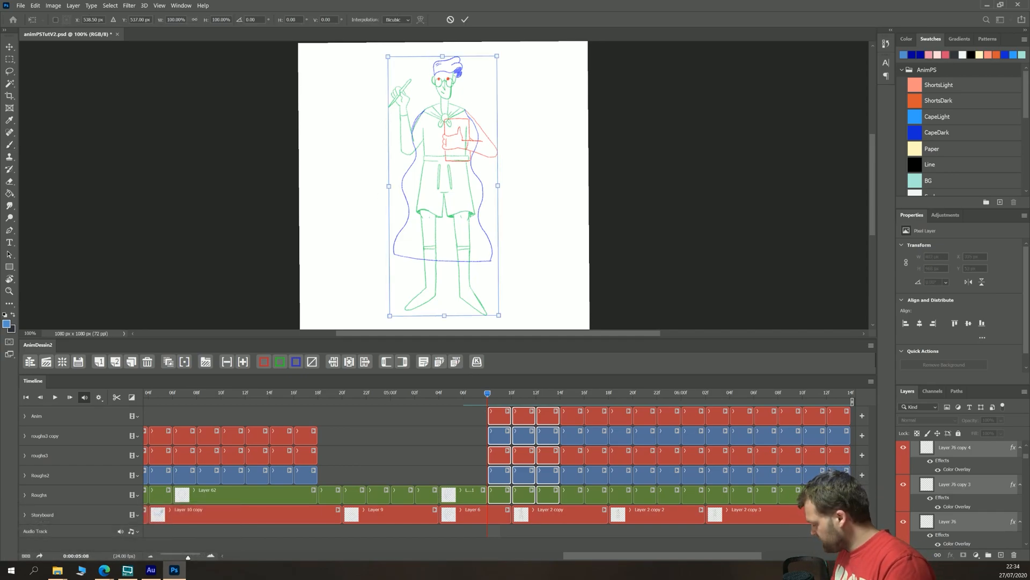
key(ctrl)
key(ctrl+minus)
key(ctrl+minus)
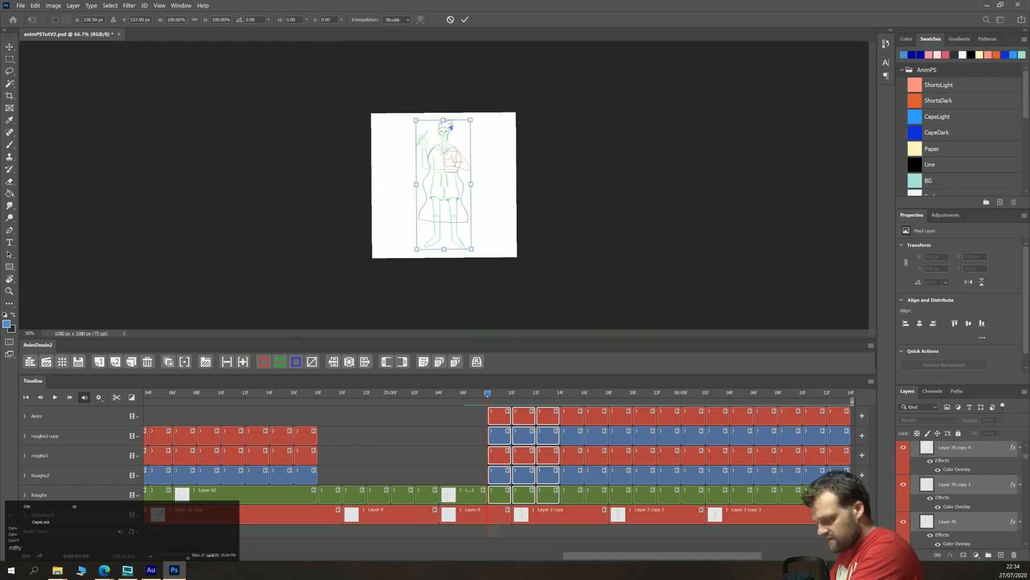
key(super)
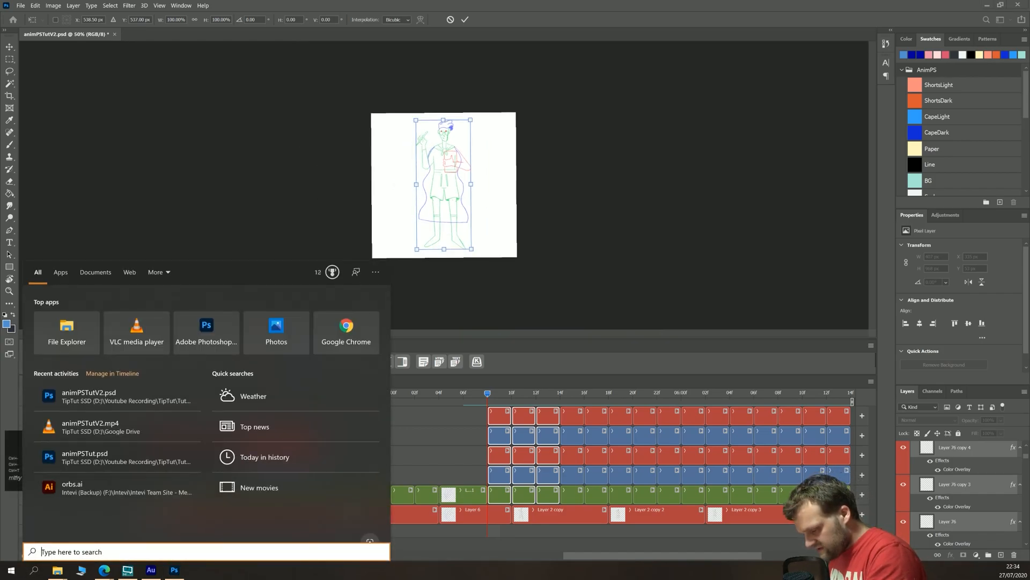
key(super)
key(alt)
mouse_move(416, 119)
mouse_down()
mouse_move(369, 50)
mouse_move(345, 39)
mouse_move(332, 2)
mouse_up()
mouse_move(420, 128)
mouse_down()
mouse_move(414, 270)
mouse_move(413, 259)
mouse_up()
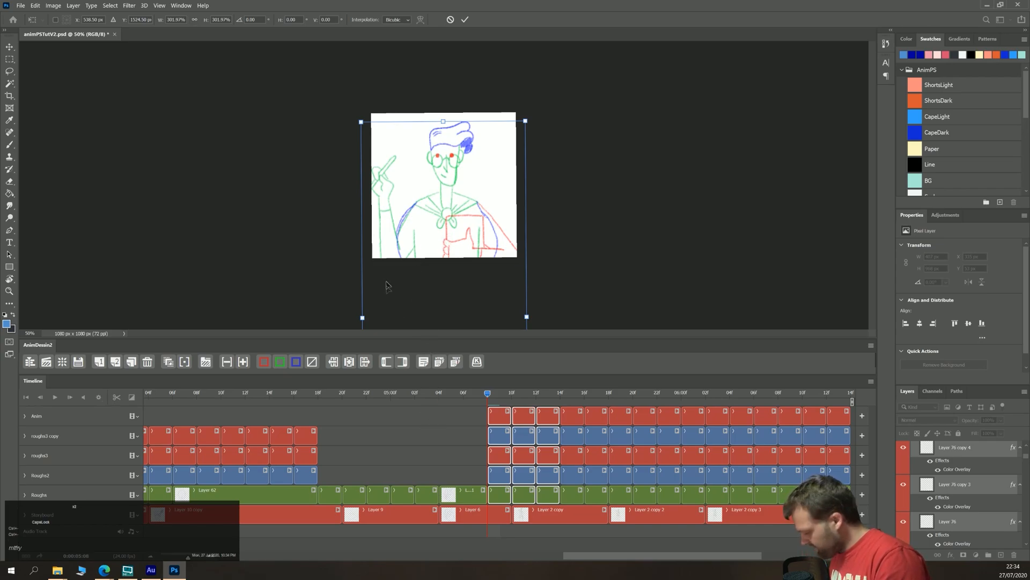
drag(391, 241, 454, 247)
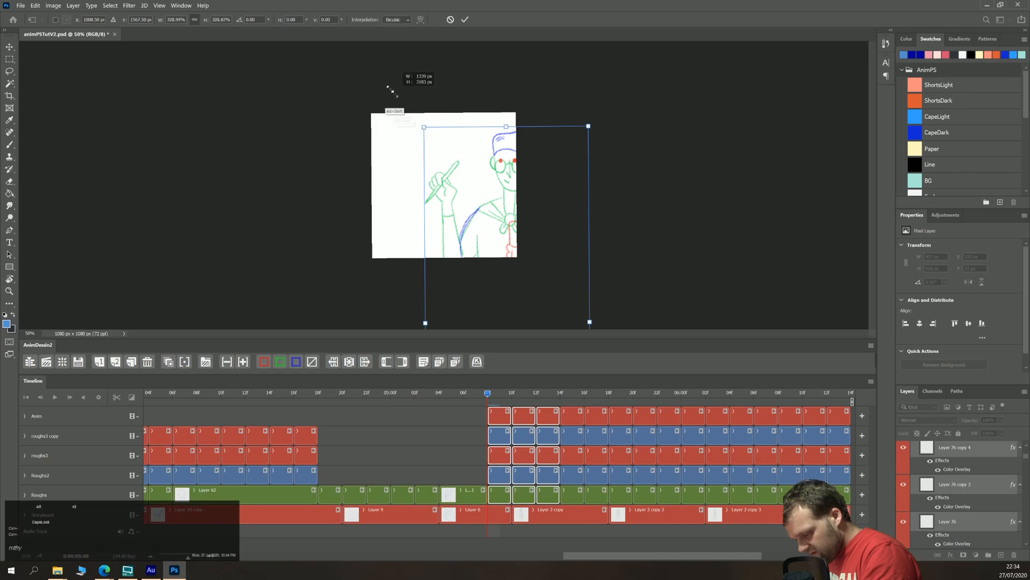
Step: Enlarge the selected drawings further to about 2628 × 6253 px, centre the hand holding the pen on the canvas and apply the transform
drag(396, 95, 330, 32)
drag(405, 188, 442, 263)
drag(409, 78, 318, 1)
drag(413, 203, 461, 259)
key(Return)
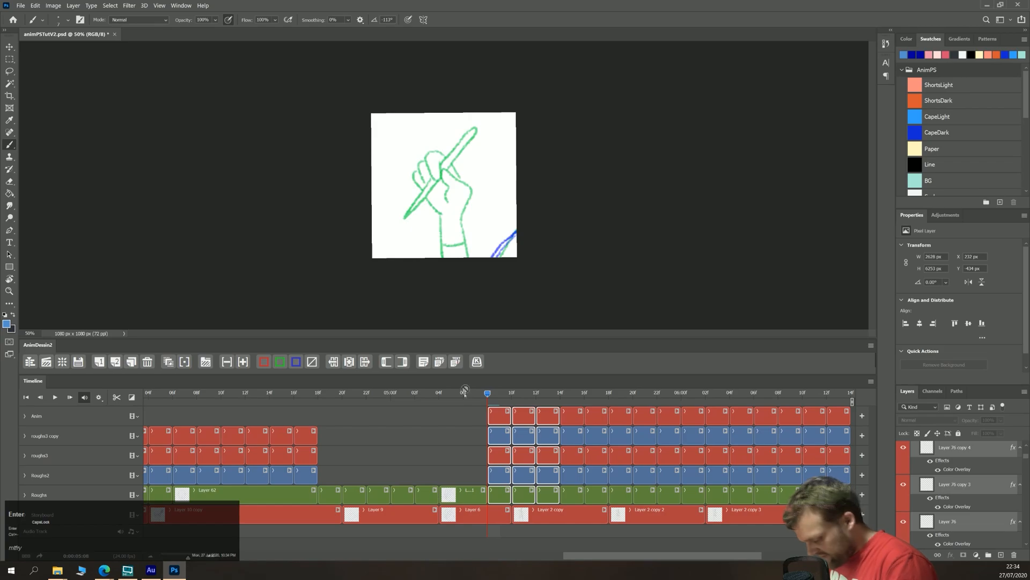
Step: Check the enlarged frames, move to 0:00:05:10 and deselect the five clips starting at 0:00:05:08
click(475, 392)
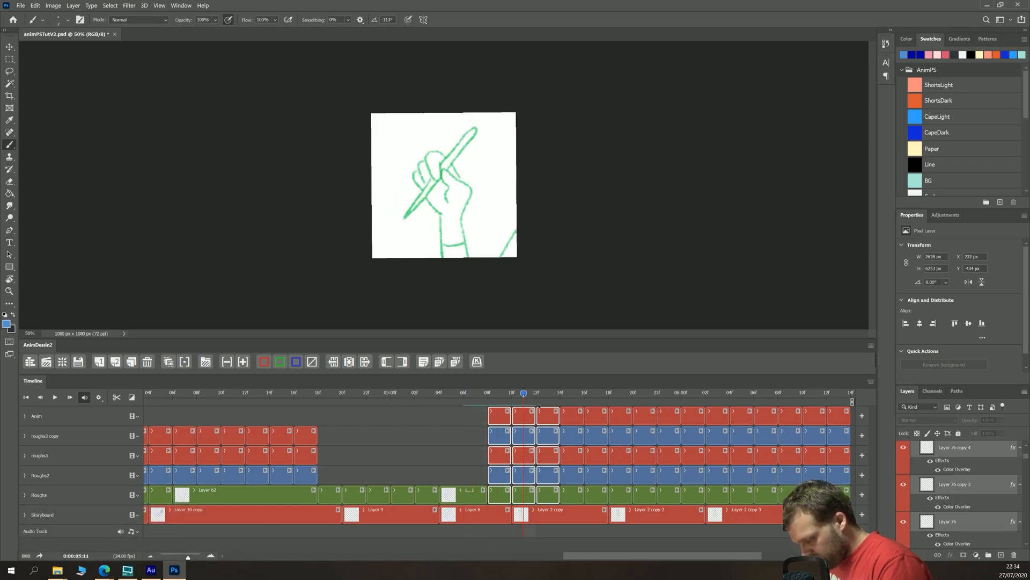
click(485, 400)
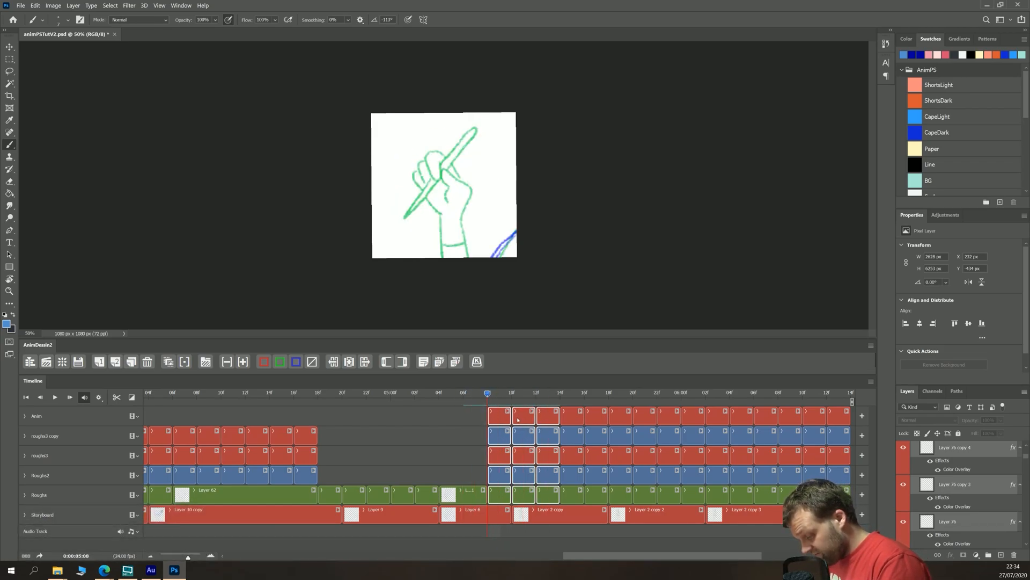
click(517, 398)
ctrl+click(500, 415)
ctrl+click(500, 435)
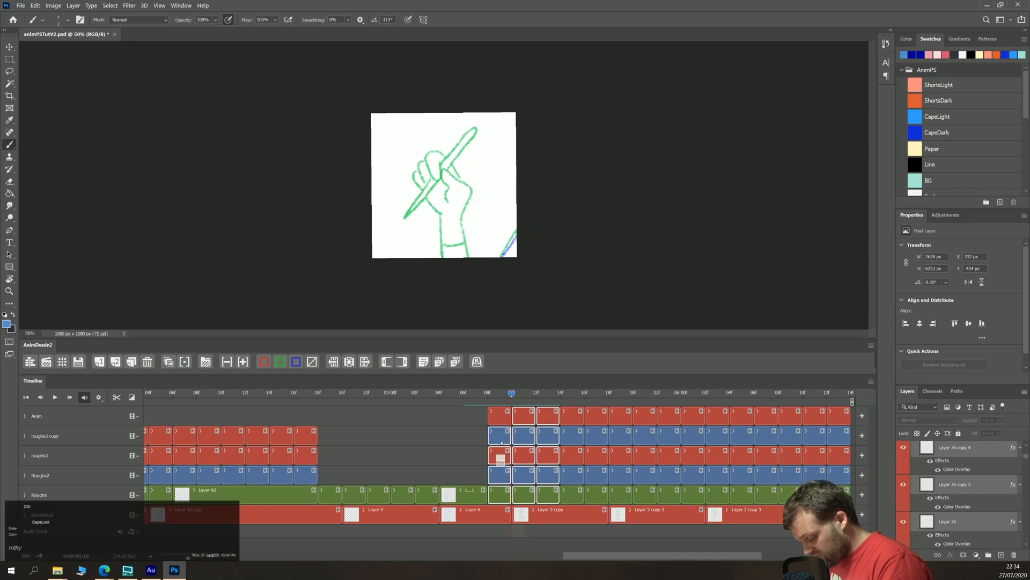
ctrl+click(500, 455)
ctrl+click(502, 474)
ctrl+click(503, 496)
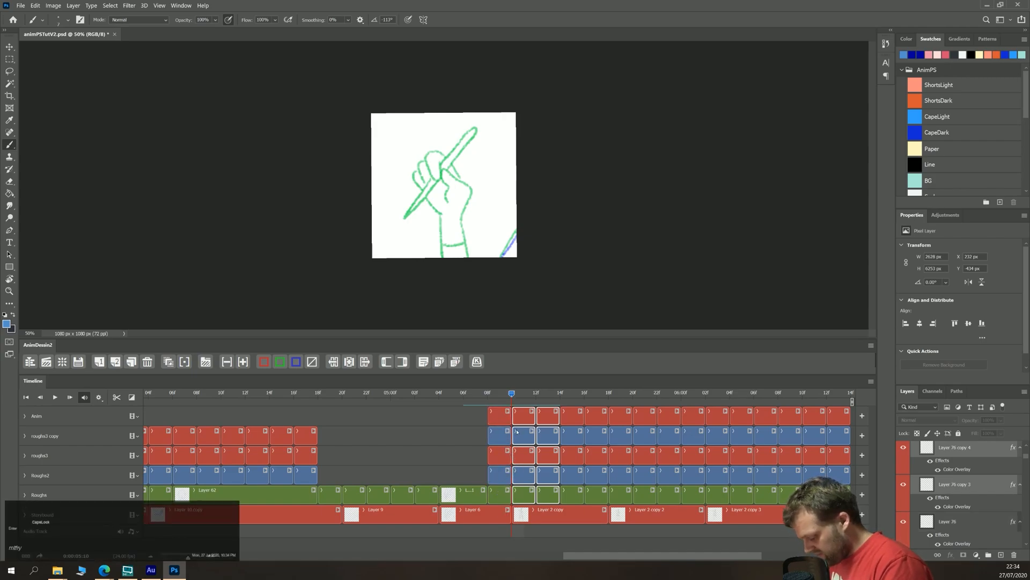
Step: Scale the drawings from 0:00:05:10 to about 60.2% and reposition them so the hand stays near the canvas centre
key(ctrl+t)
mouse_move(454, 230)
mouse_down()
mouse_move(351, 161)
mouse_move(460, 202)
mouse_move(409, 218)
mouse_up()
drag(401, 55, 471, 226)
mouse_move(507, 316)
mouse_down()
mouse_move(440, 229)
mouse_move(435, 191)
mouse_up()
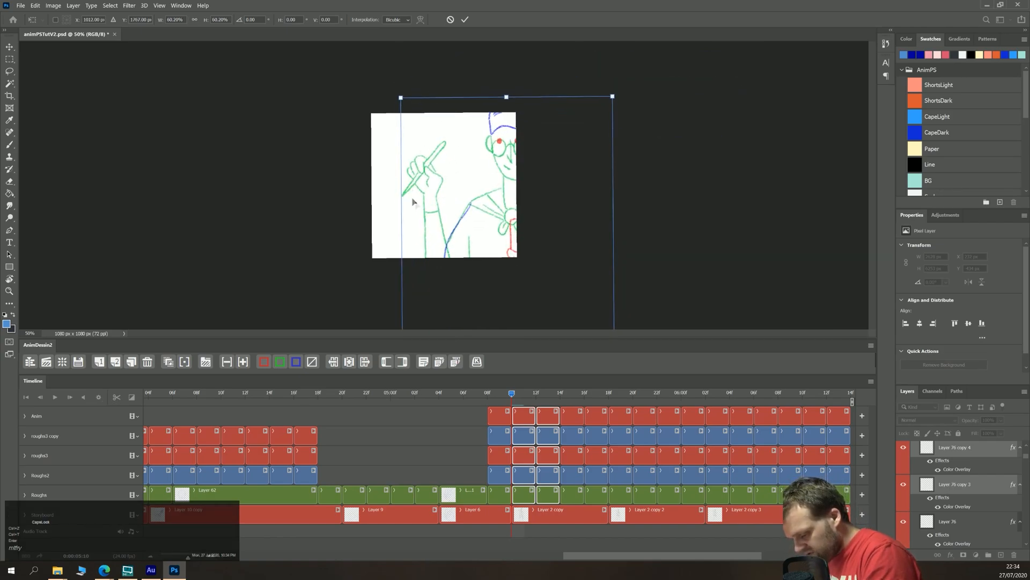
drag(435, 287, 434, 284)
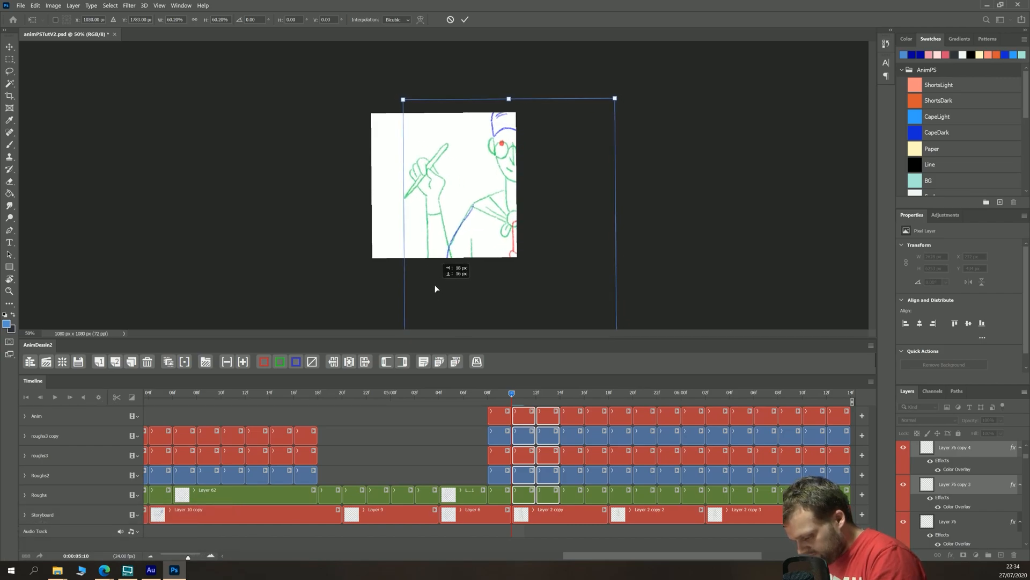
key(Return)
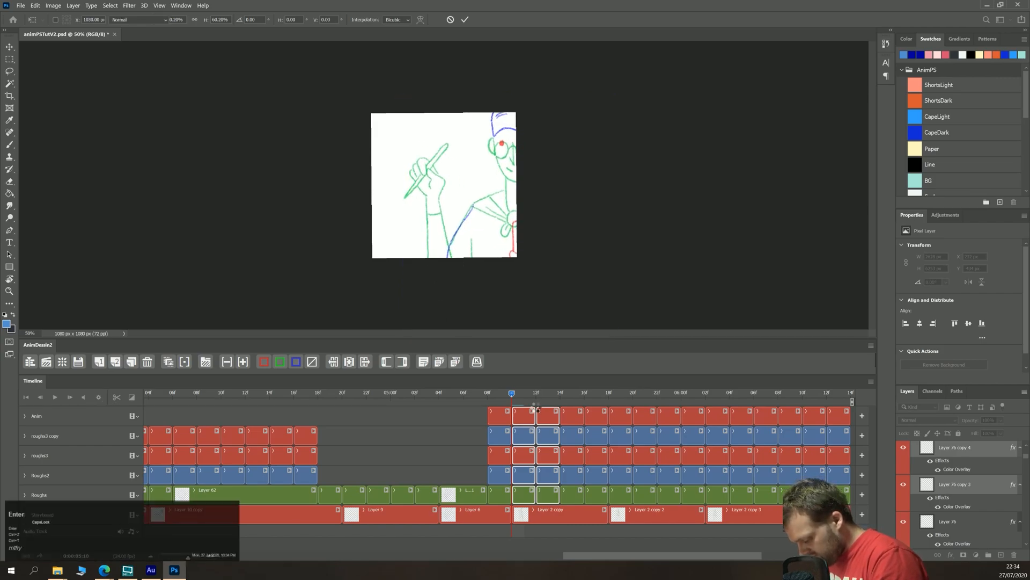
Step: Deselect the five clips starting at 0:00:05:10 and move to 0:00:05:12
ctrl+click(524, 420)
ctrl+click(523, 439)
ctrl+click(524, 457)
ctrl+click(524, 475)
ctrl+click(524, 493)
click(538, 400)
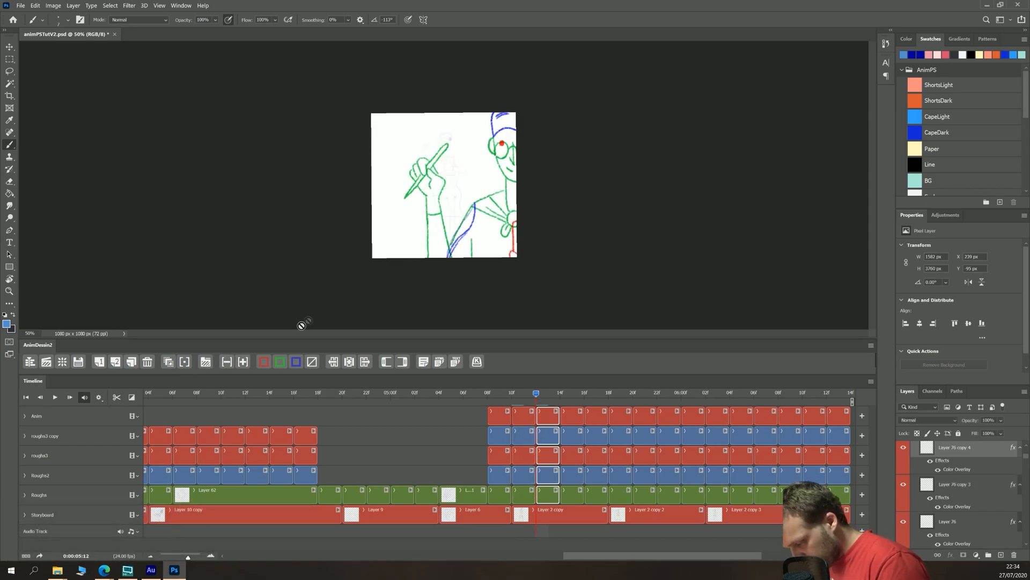
Step: Scale the drawings at 0:00:05:12 to about 65.1% and place them with the hand overlapping the previous frame's hand
key(ctrl+t)
drag(403, 100, 431, 146)
drag(440, 276, 395, 231)
drag(380, 106, 397, 143)
drag(457, 298, 460, 275)
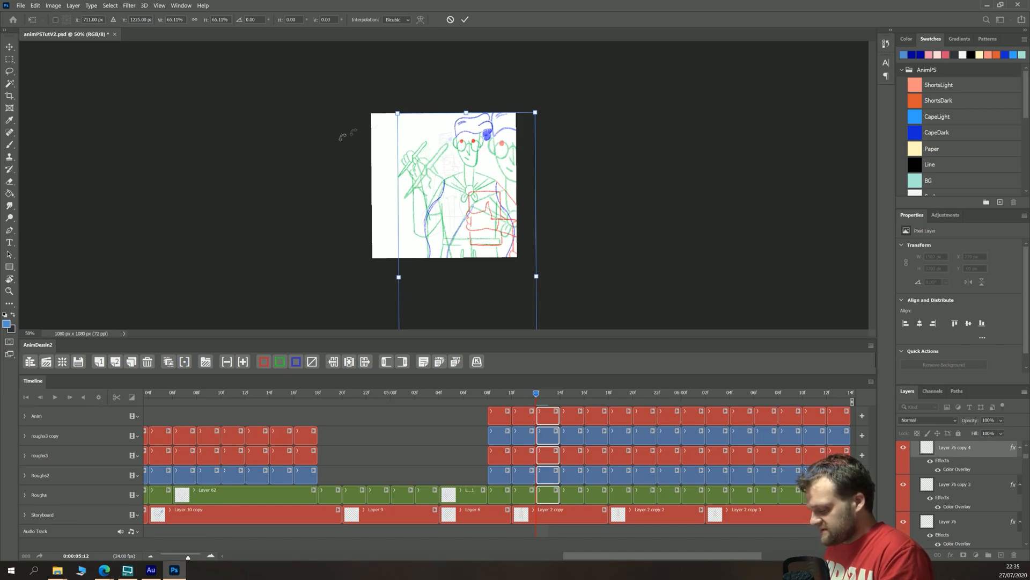
drag(426, 305, 439, 311)
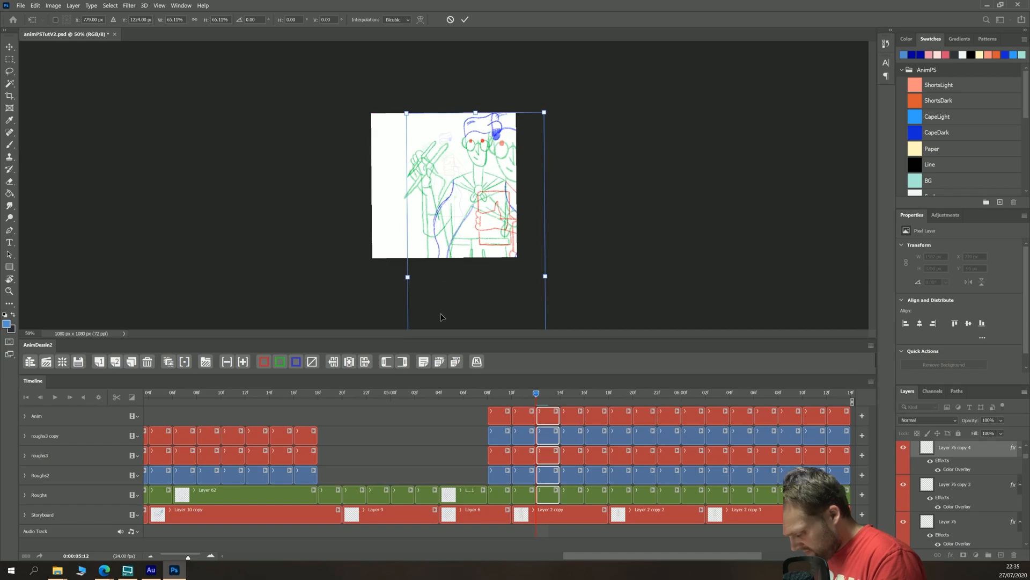
key(Return)
Step: Return to the Brush tool, move to 0:00:05:14 and turn off onion skins
key(b)
click(560, 395)
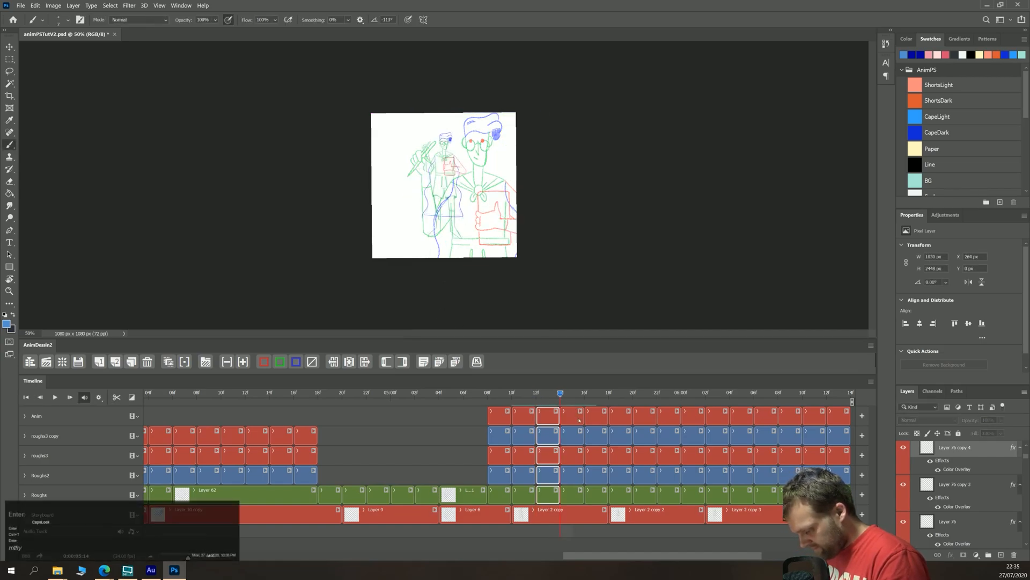
click(168, 362)
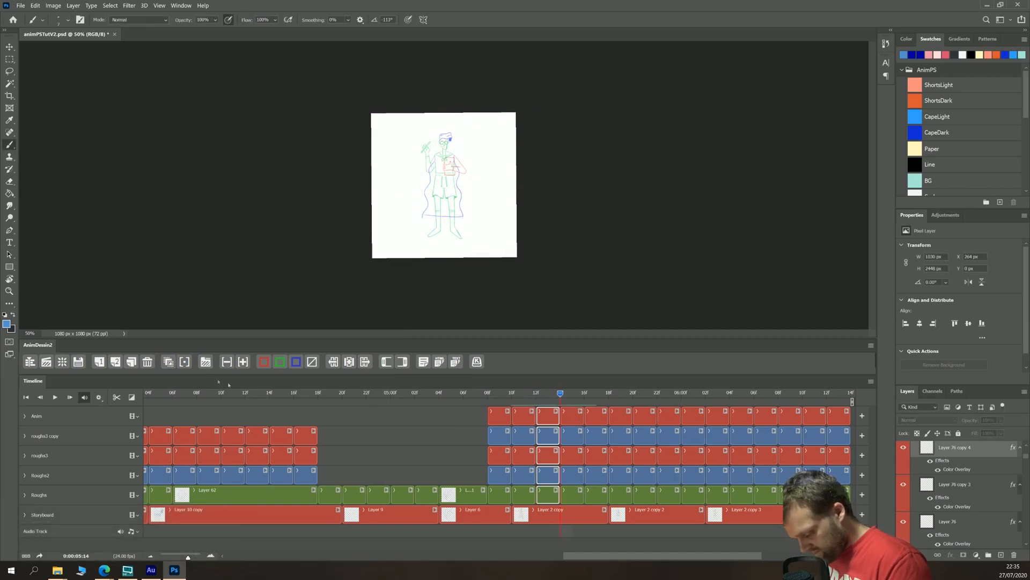
Step: Set the work area to start at 0:00:05:04 and play back the zoom-out
click(488, 397)
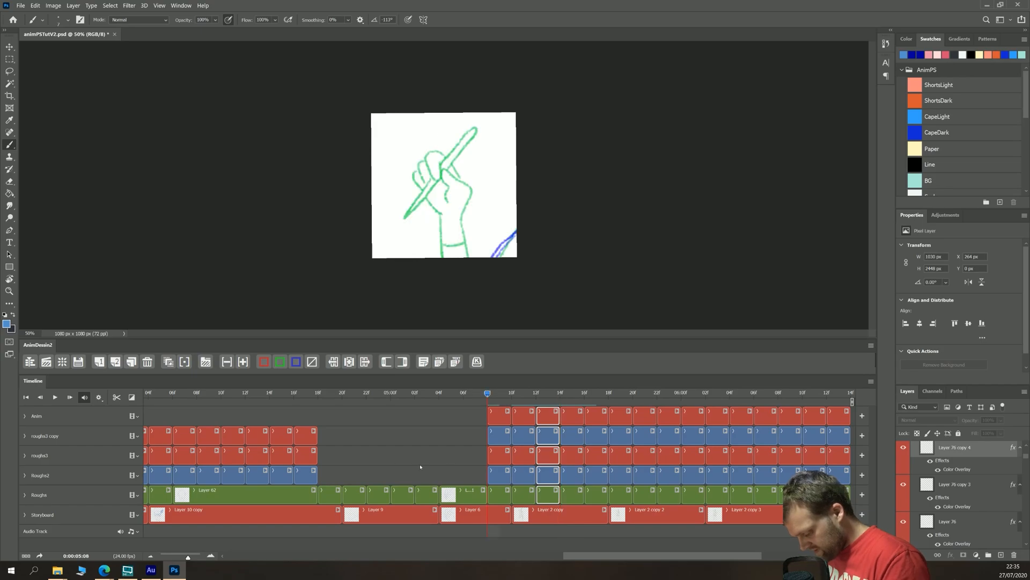
click(439, 397)
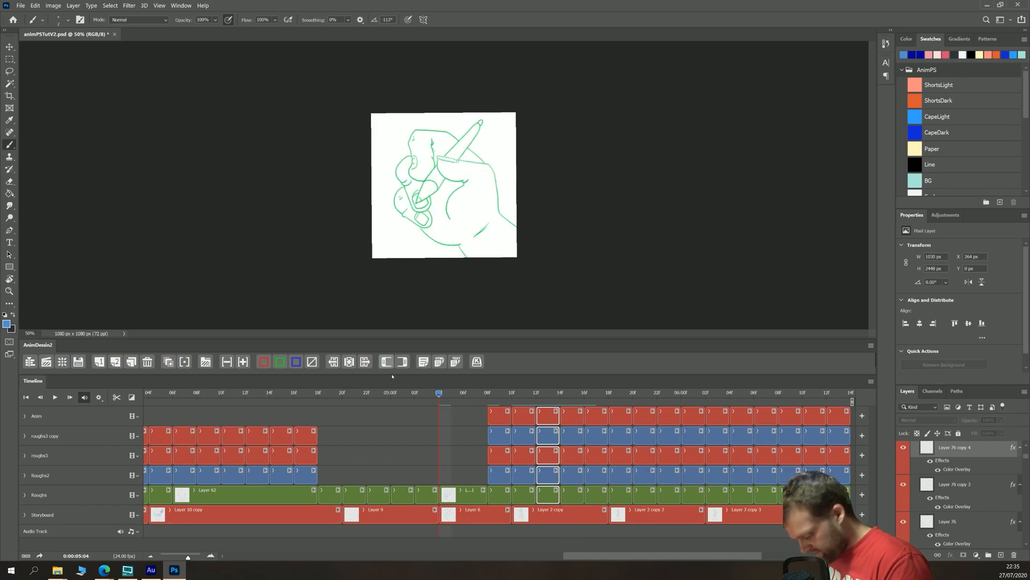
key(space)
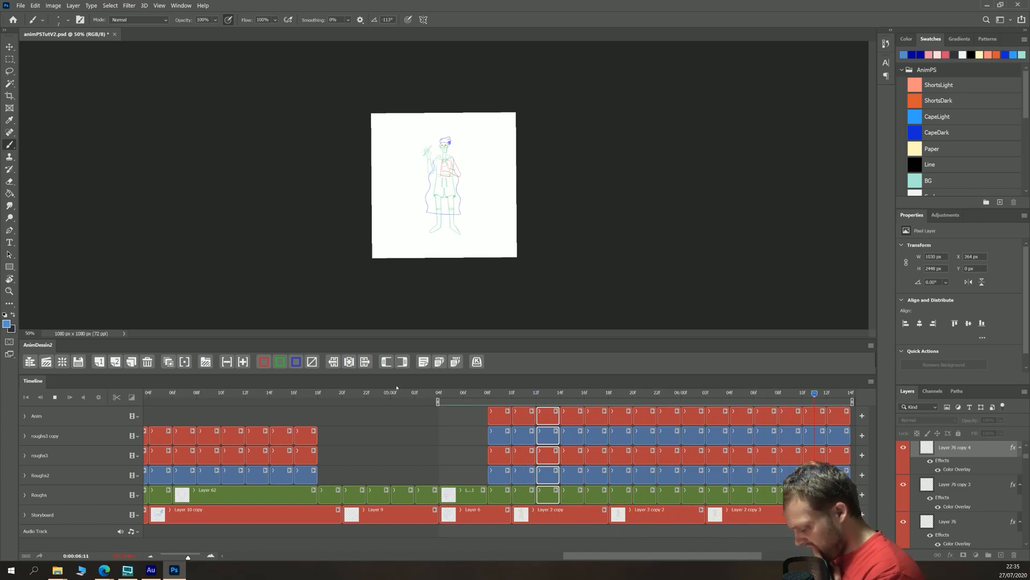
key(space)
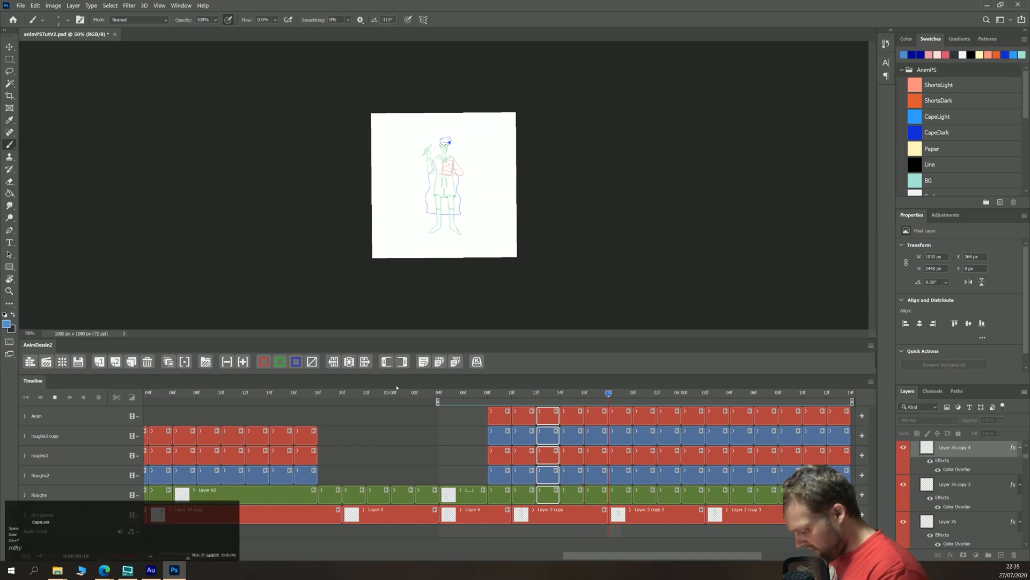
Step: Compare the zoom-out drawings frame by frame between about 0:00:05:06 and 0:00:05:14
click(515, 397)
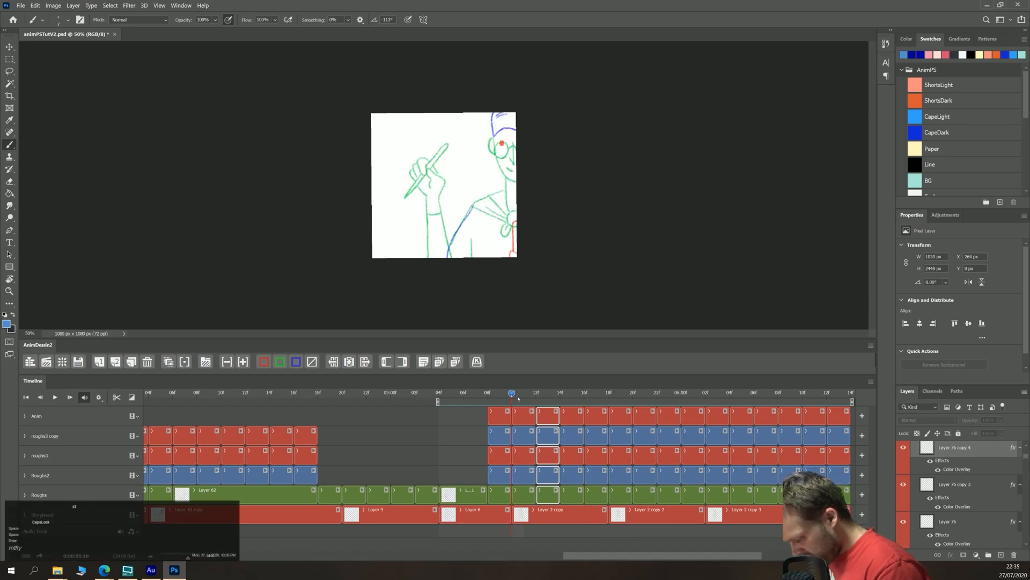
click(538, 400)
click(522, 417)
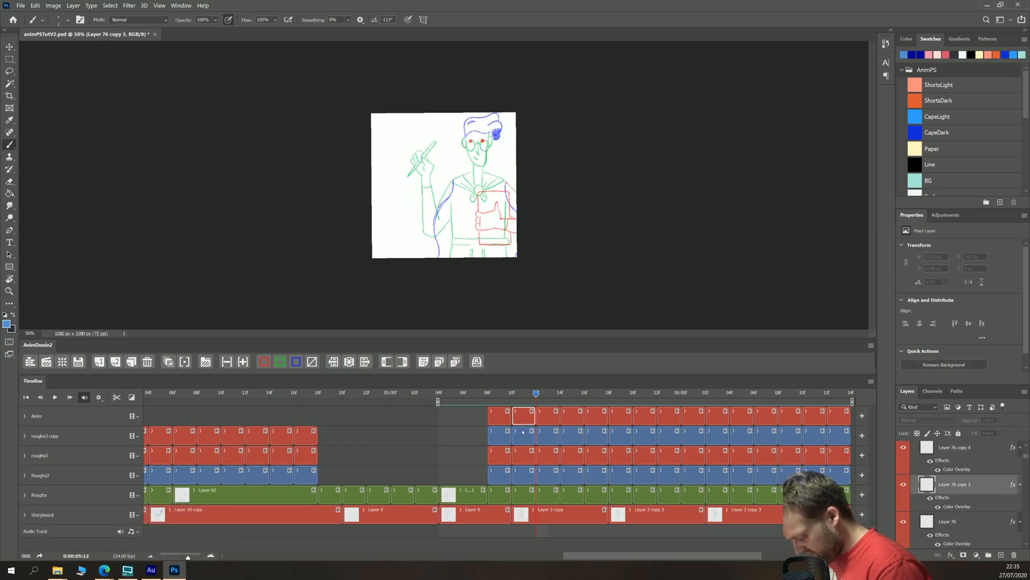
click(512, 398)
click(537, 399)
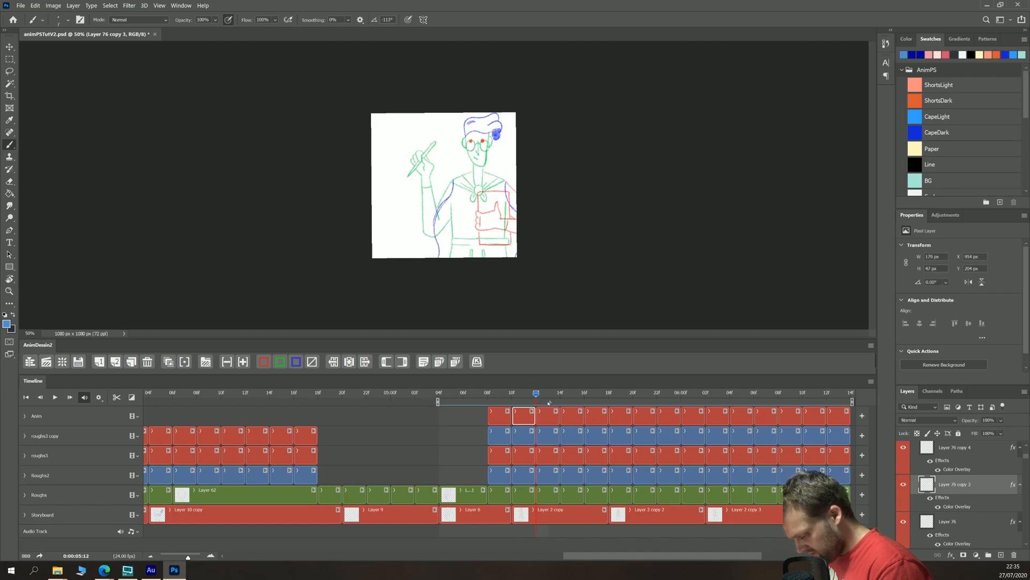
click(568, 398)
click(536, 398)
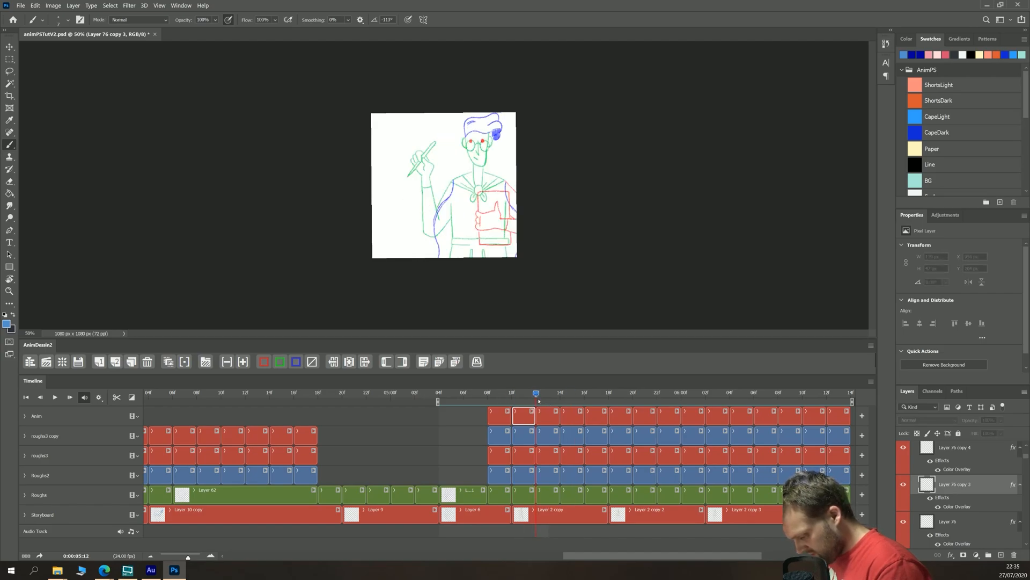
click(489, 398)
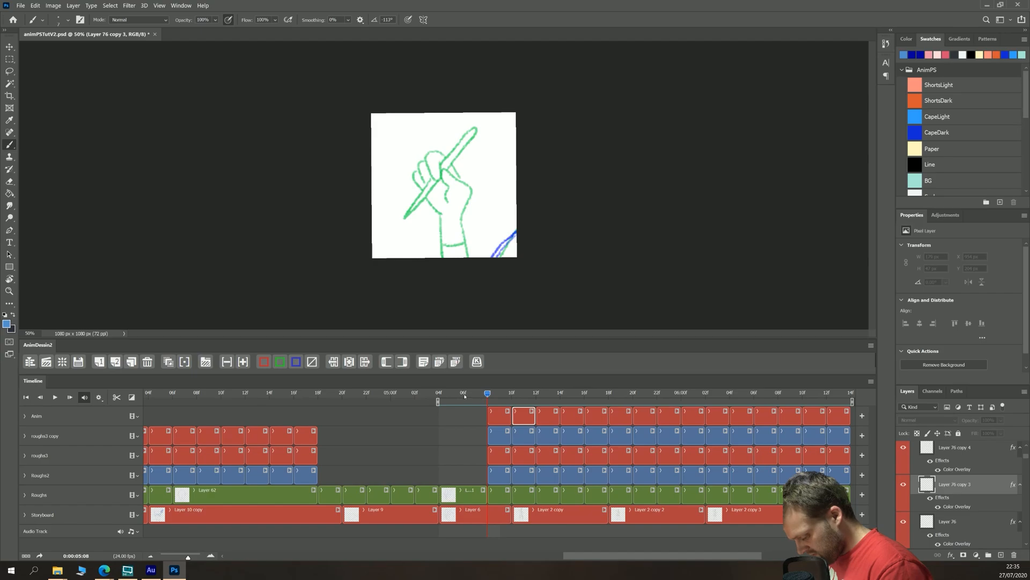
click(463, 397)
click(492, 399)
click(537, 398)
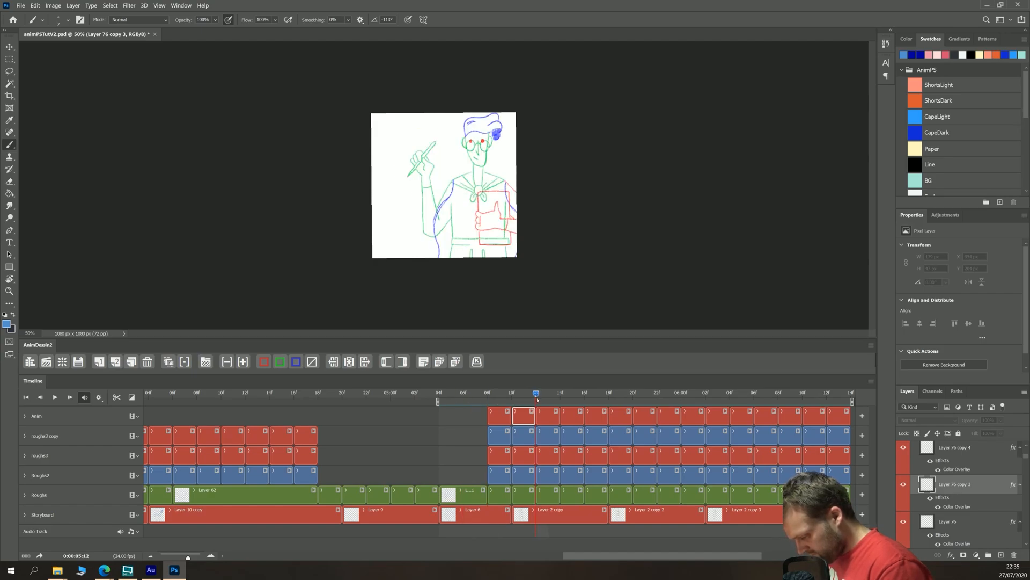
Step: Delete the five drawing clips at 0:00:05:12 from the Anim, roughs and Roughs tracks
click(547, 416)
ctrl+click(548, 436)
ctrl+click(548, 455)
ctrl+click(546, 475)
ctrl+click(552, 491)
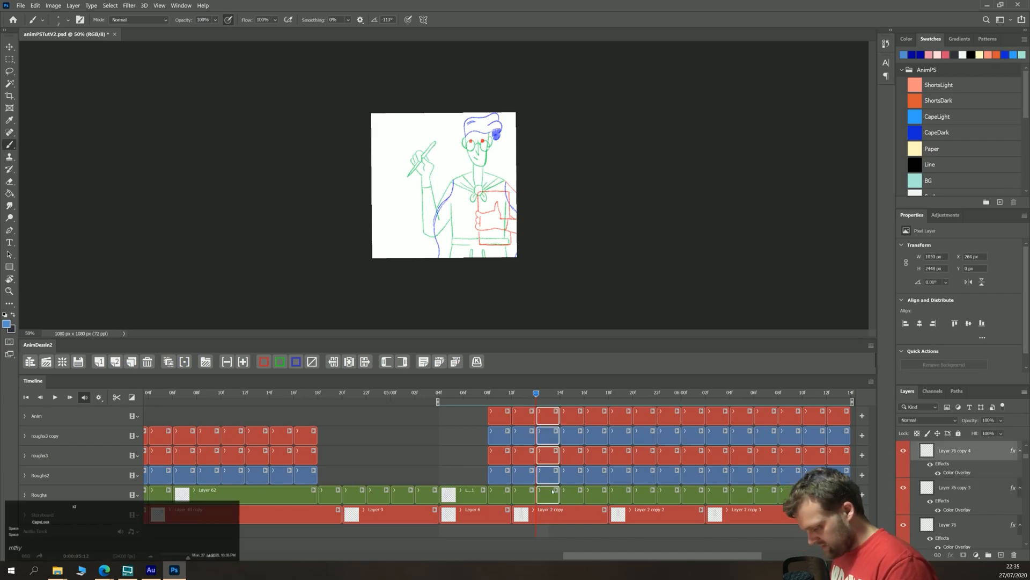
key(Delete)
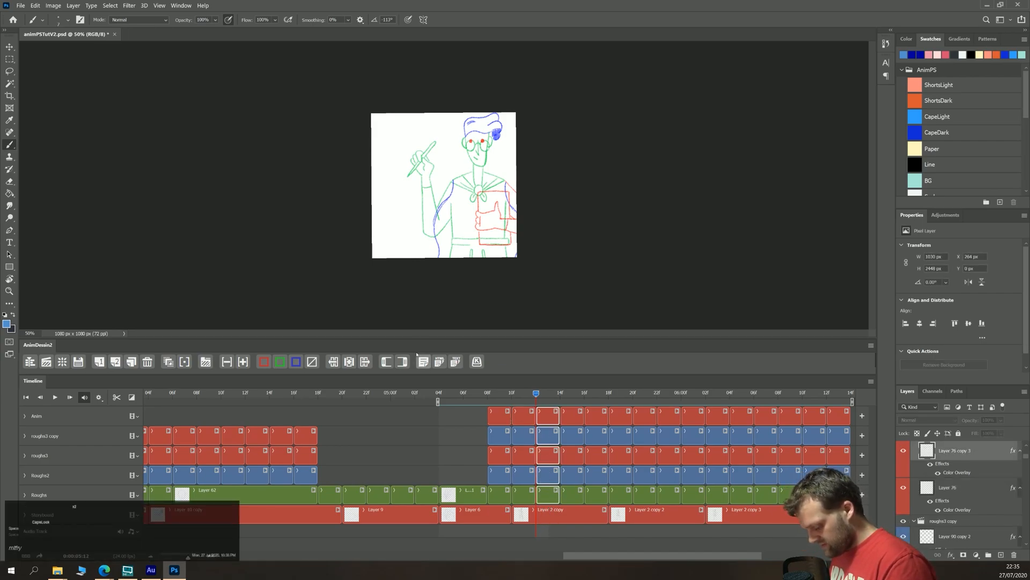
Step: Play back the shortened zoom-out from 0:00:05:04 to check its timing
key(space)
key(space)
key(space)
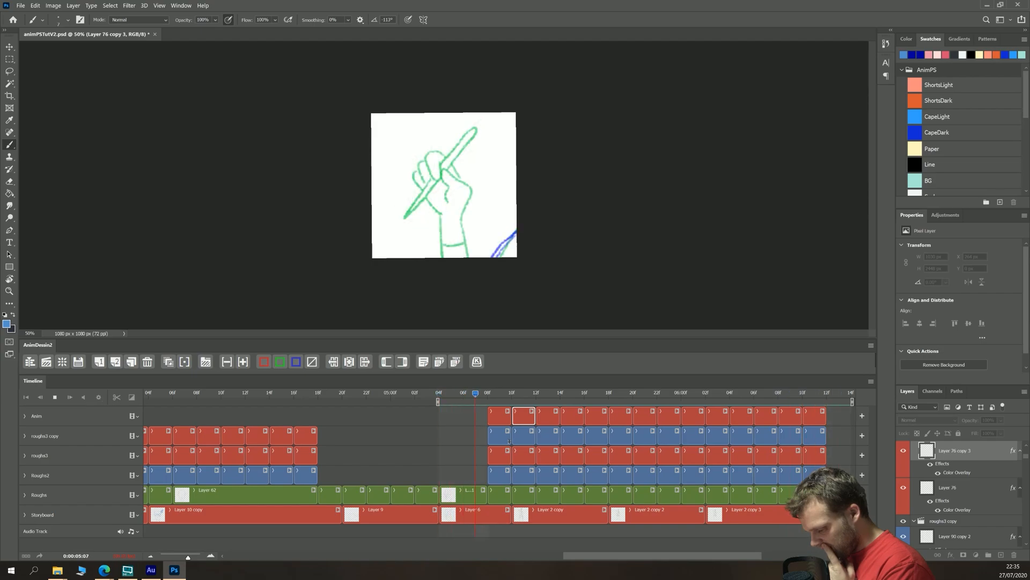
key(space)
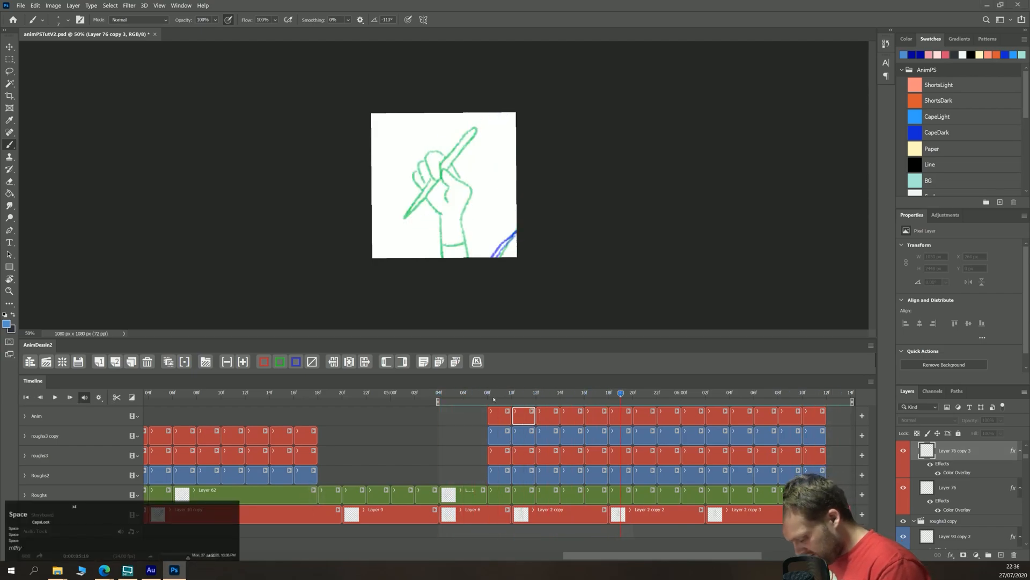
Step: Select the five drawing clips starting at 0:00:05:10 and turn on onion skins
mouse_move(488, 394)
mouse_down()
mouse_move(464, 396)
mouse_move(534, 402)
mouse_move(523, 402)
mouse_up()
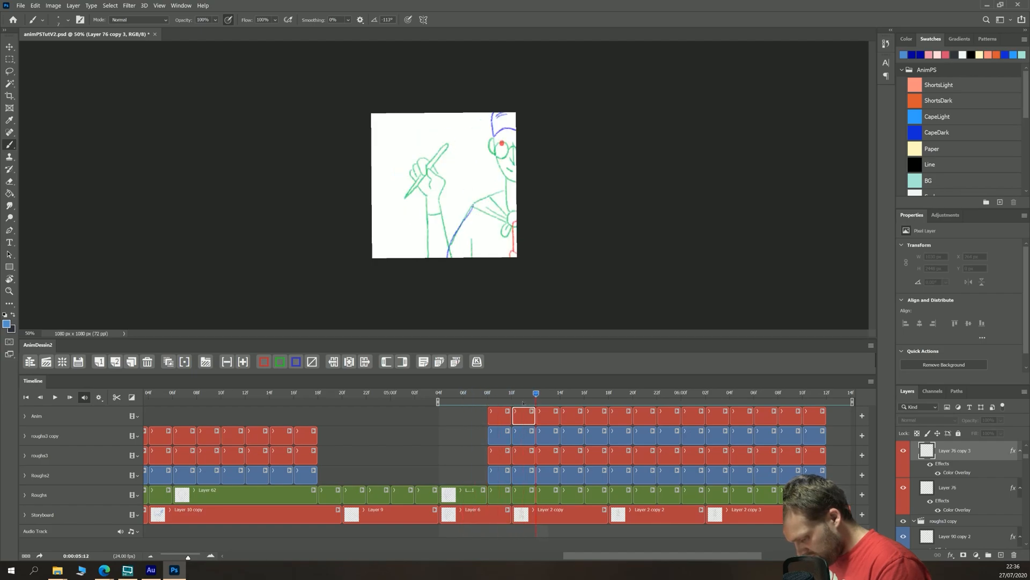
ctrl+click(523, 438)
ctrl+click(522, 455)
ctrl+click(523, 475)
ctrl+click(523, 494)
key(ctrl+t)
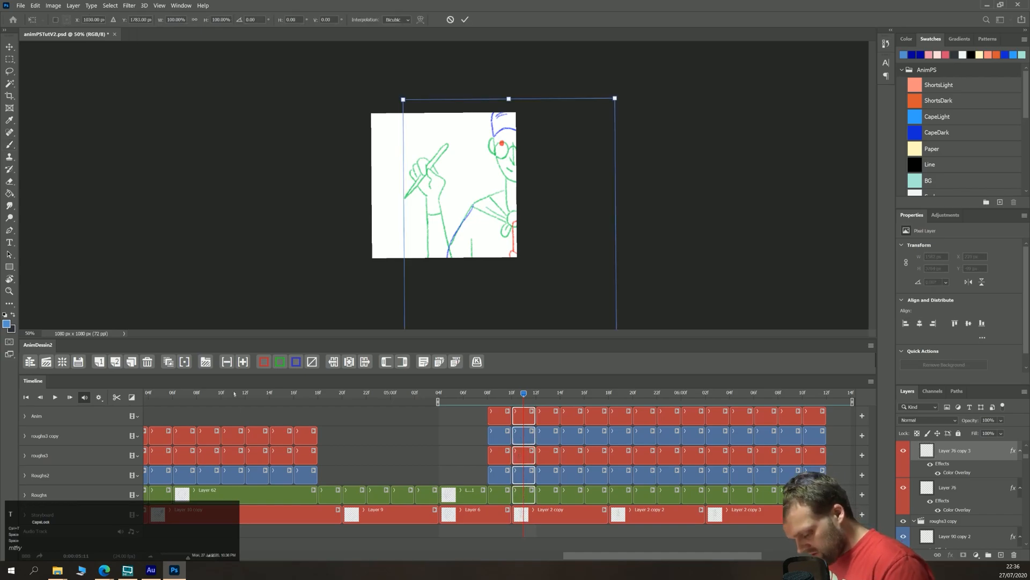
key(Return)
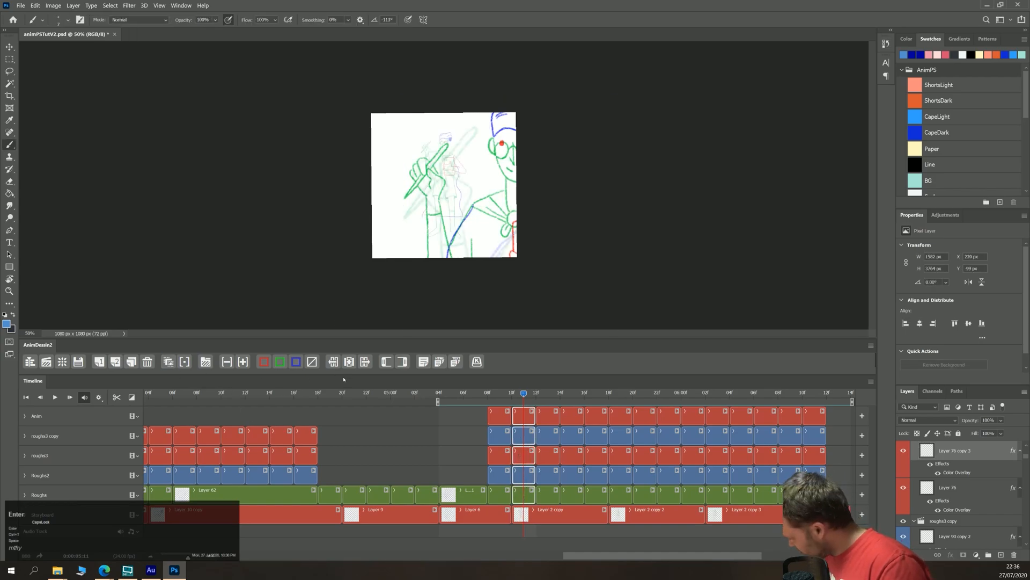
Step: Shift the selected drawings at 0:00:05:10 about 62 px right and 68 px up, without rotating them
key(ctrl+t)
drag(360, 301, 369, 298)
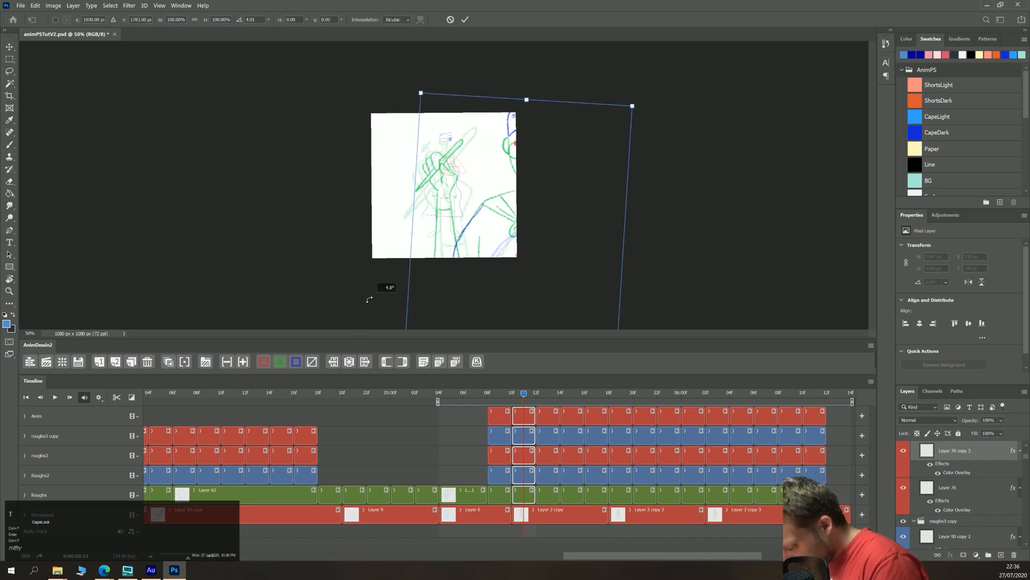
key(ctrl+z)
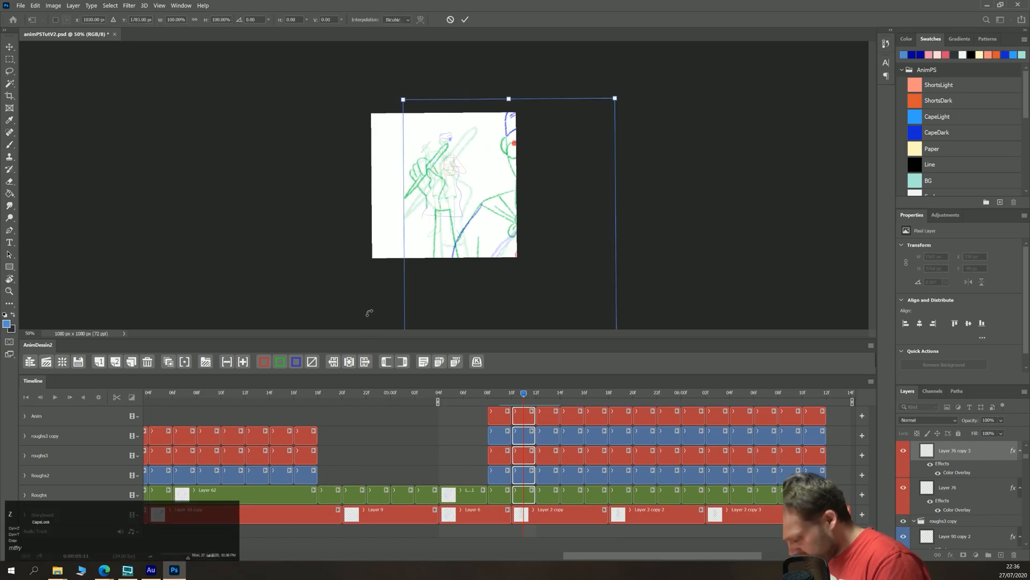
drag(500, 309, 508, 300)
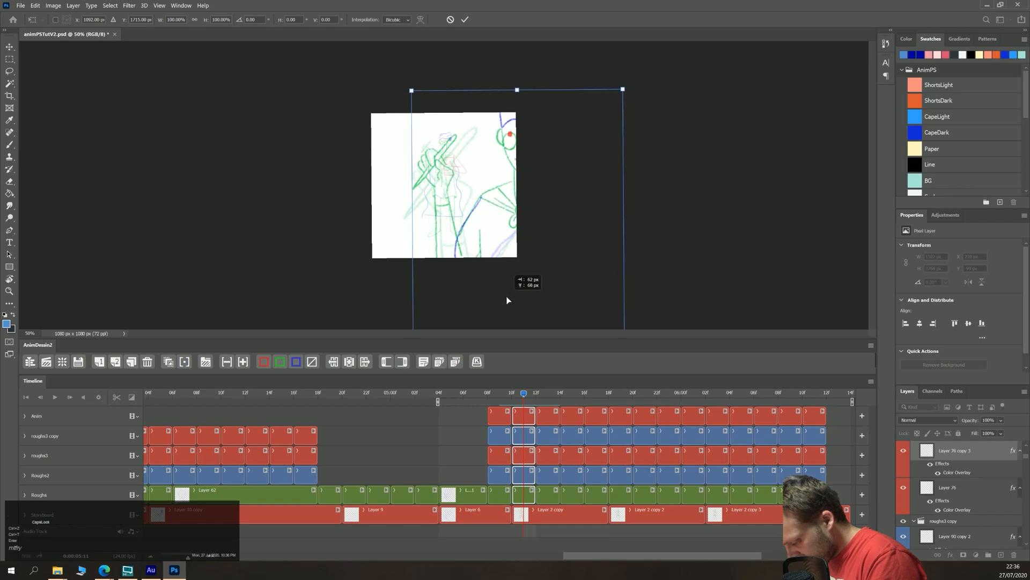
key(Return)
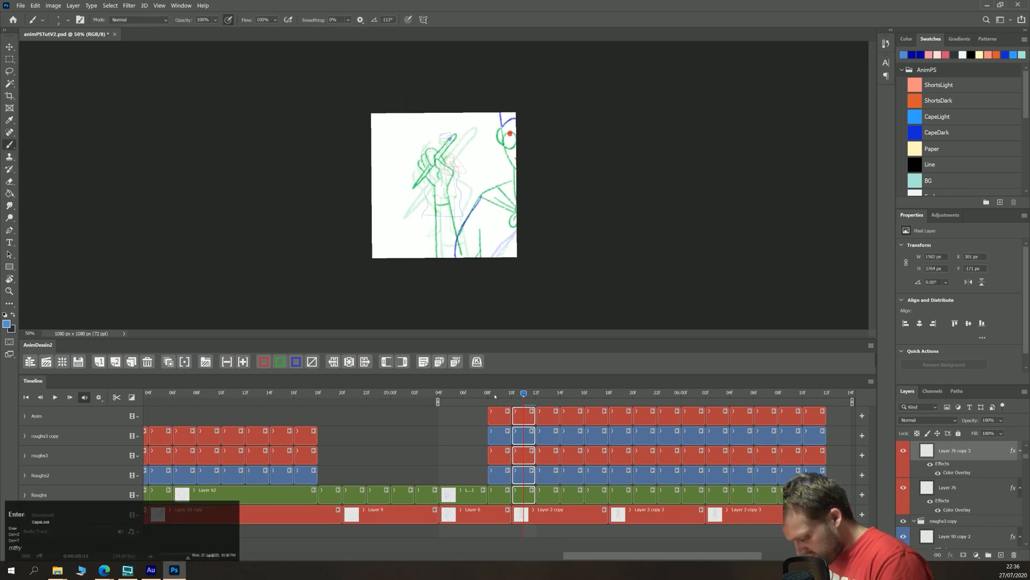
Step: Check the repositioned drawing against its neighbouring frames and save the document
click(495, 396)
click(532, 400)
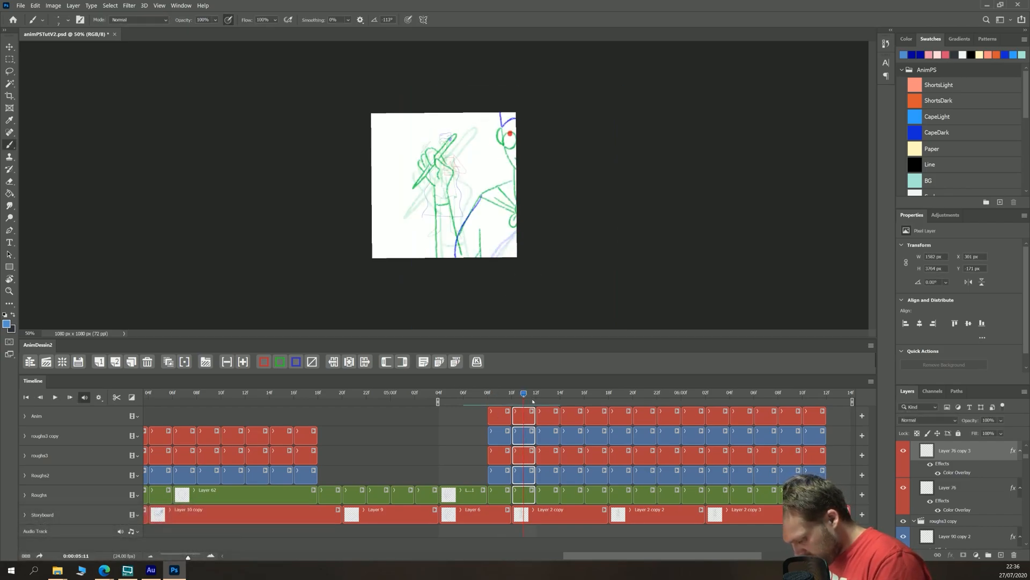
click(546, 397)
key(ctrl+s)
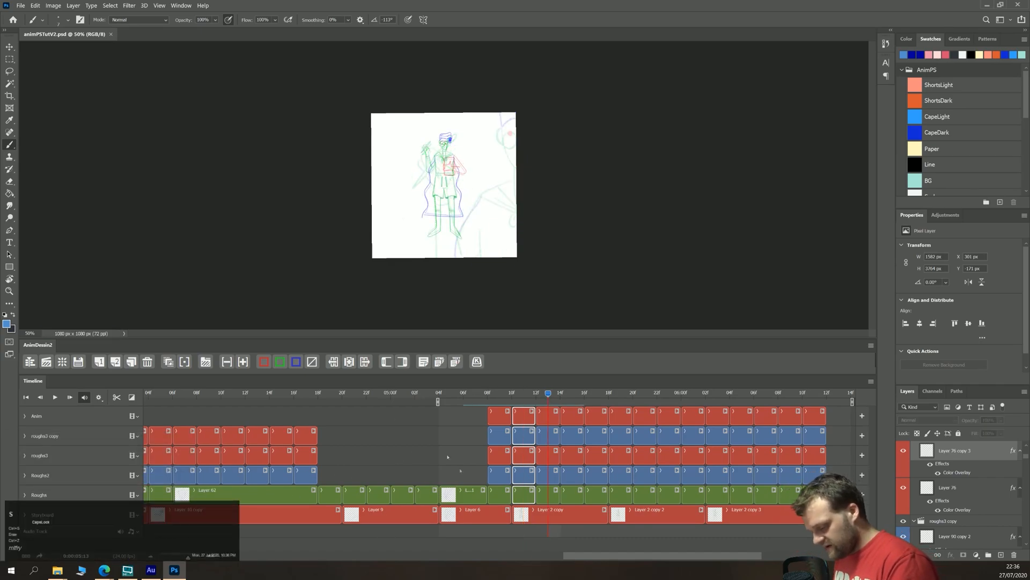
Step: Return to 0:00:00:00, reset the work area start there and save the document again
drag(579, 556, 211, 556)
click(148, 395)
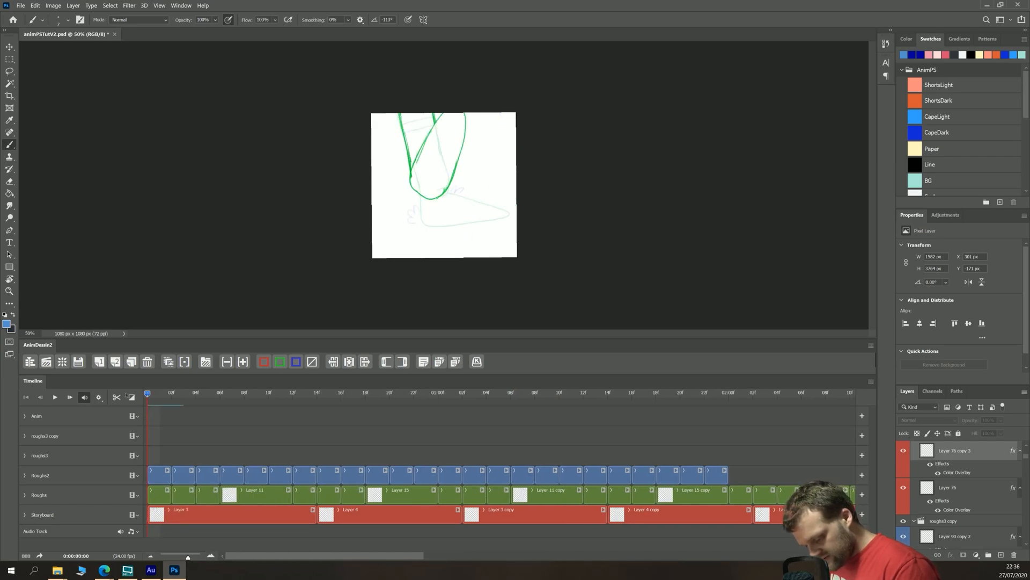
key(ctrl+s)
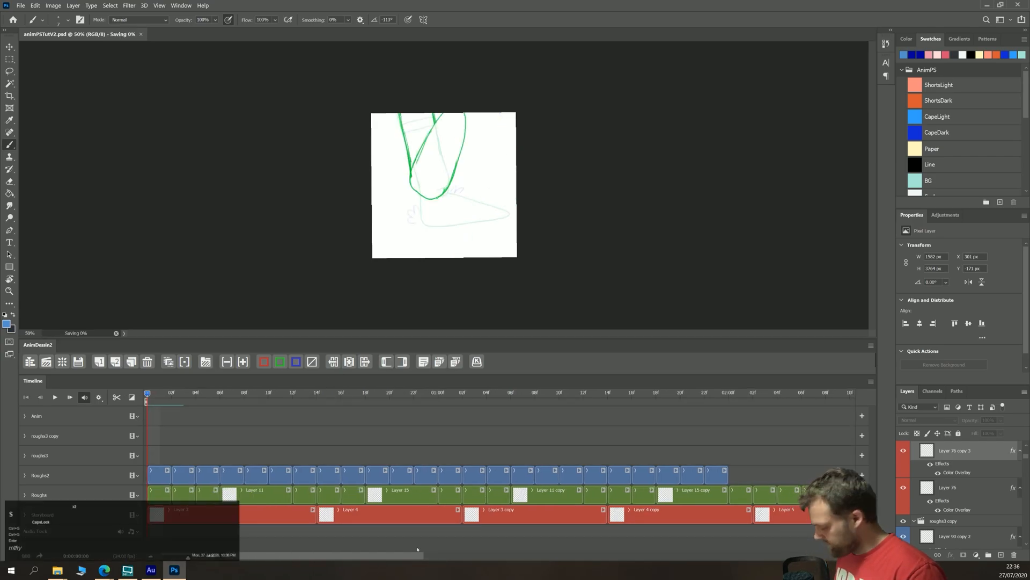
Step: Render all frames as the H.264 video animPSTutV2.mp4, replacing the existing file
click(20, 6)
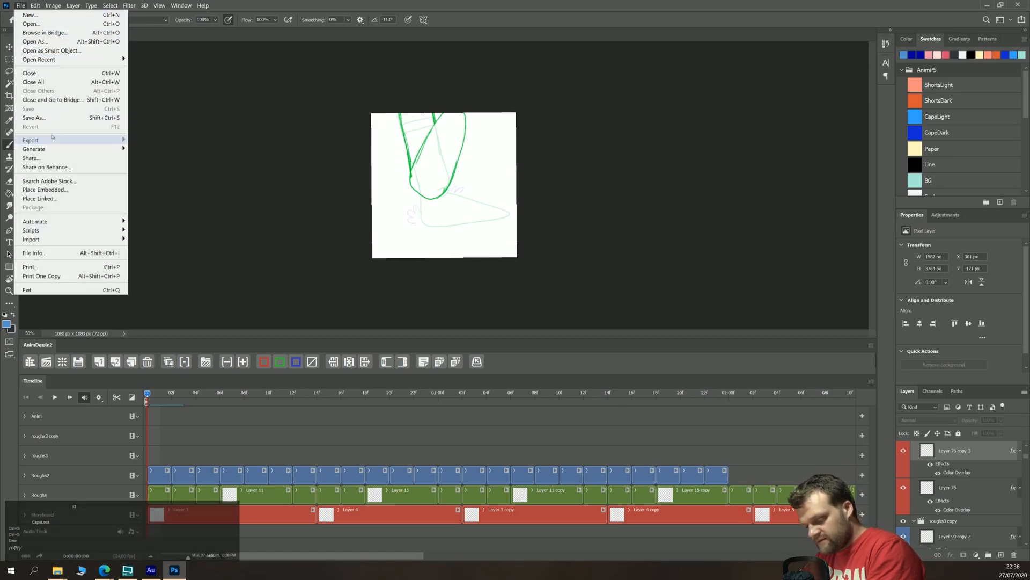
mouse_move(107, 142)
click(154, 275)
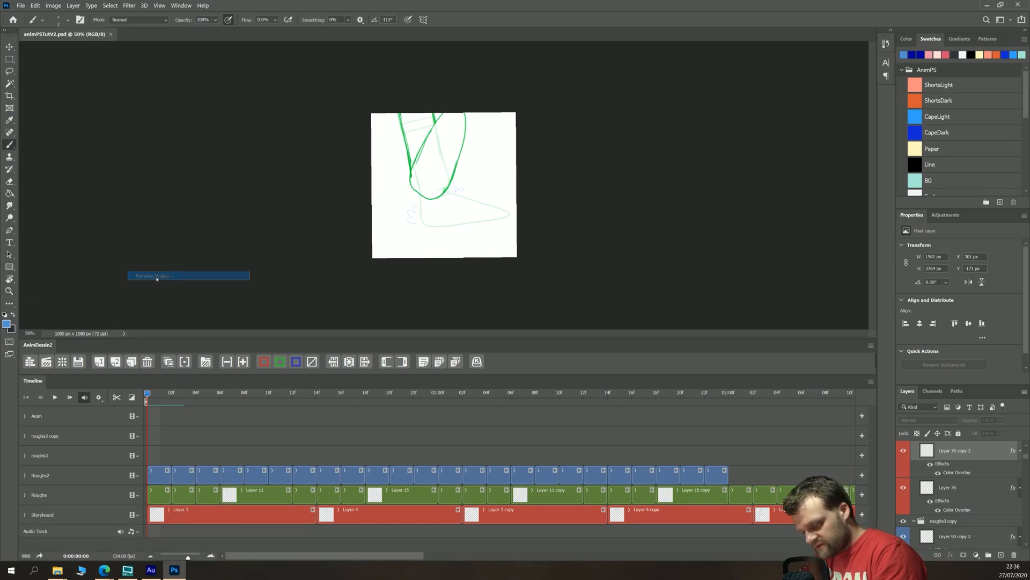
click(606, 196)
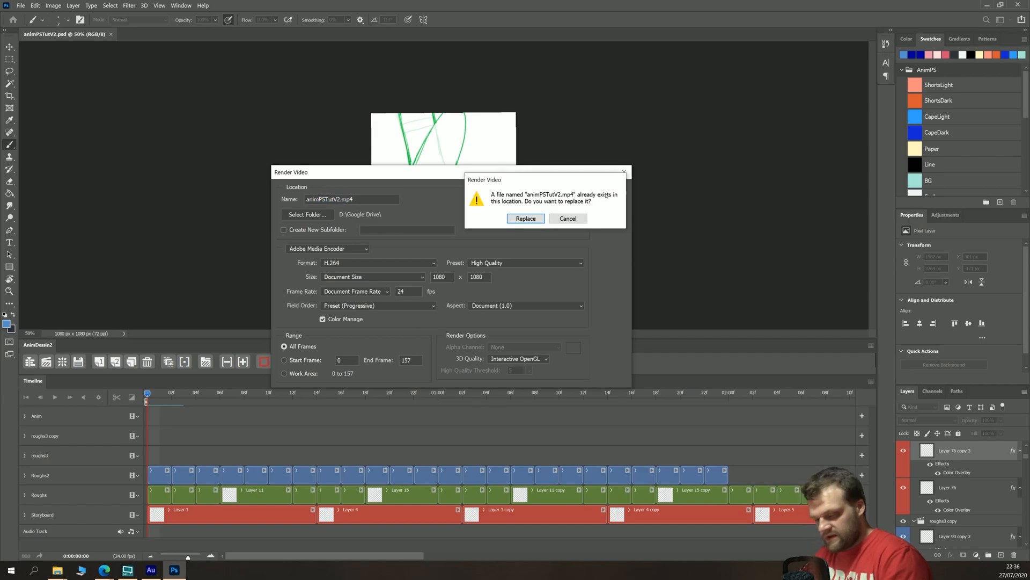
click(527, 219)
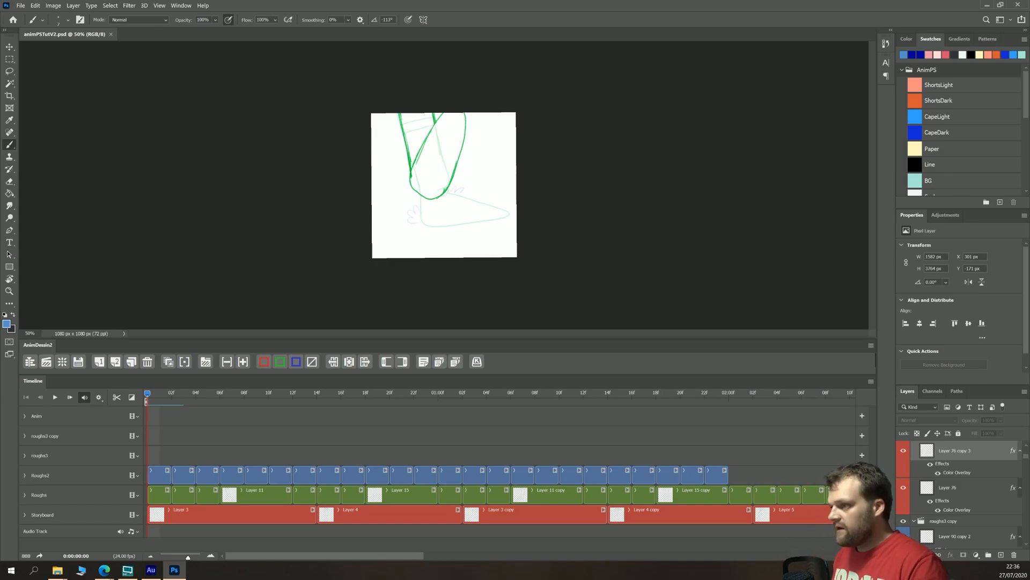
Step: Dismiss the video's properties, review animPSTutV2.mp4 from the Google Drive folder in VLC media player, and close the player
key(alt+Tab)
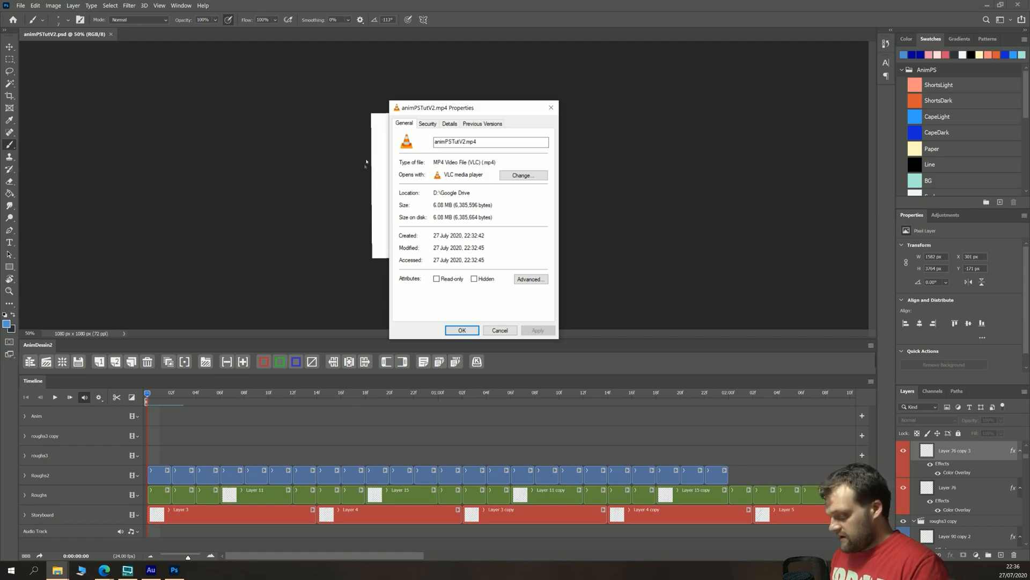
click(461, 329)
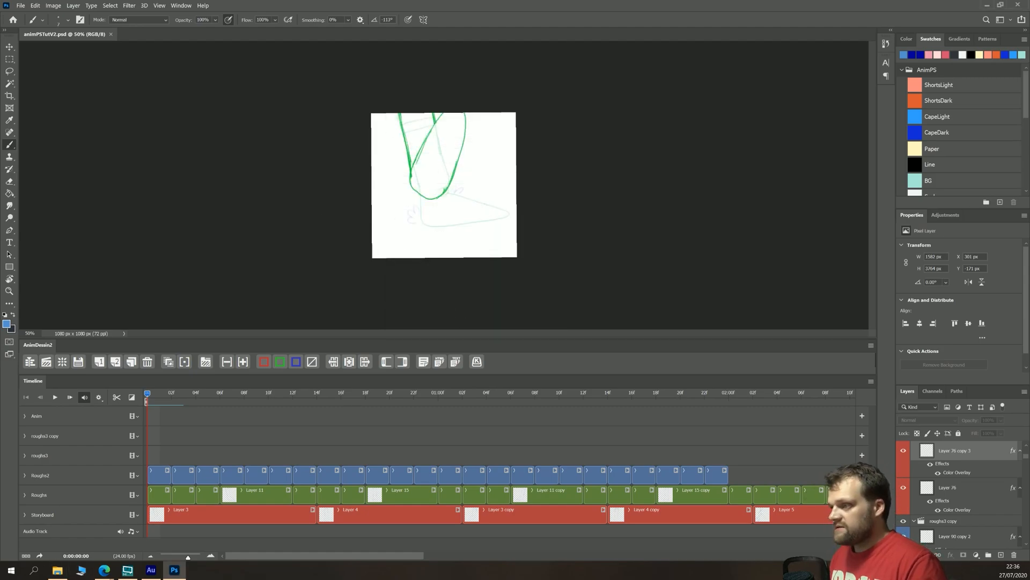
key(alt+Tab)
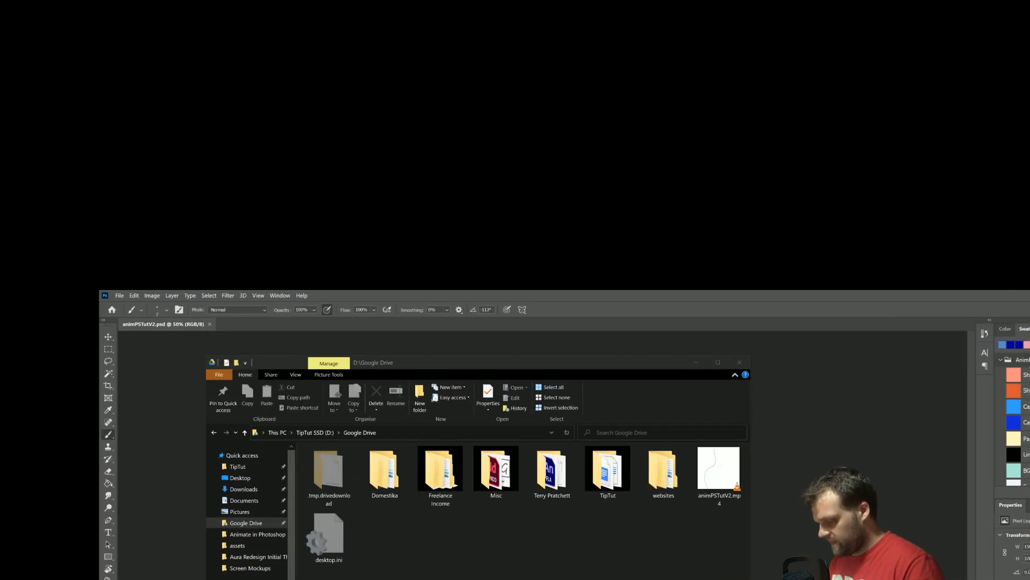
drag(475, 370, 510, 393)
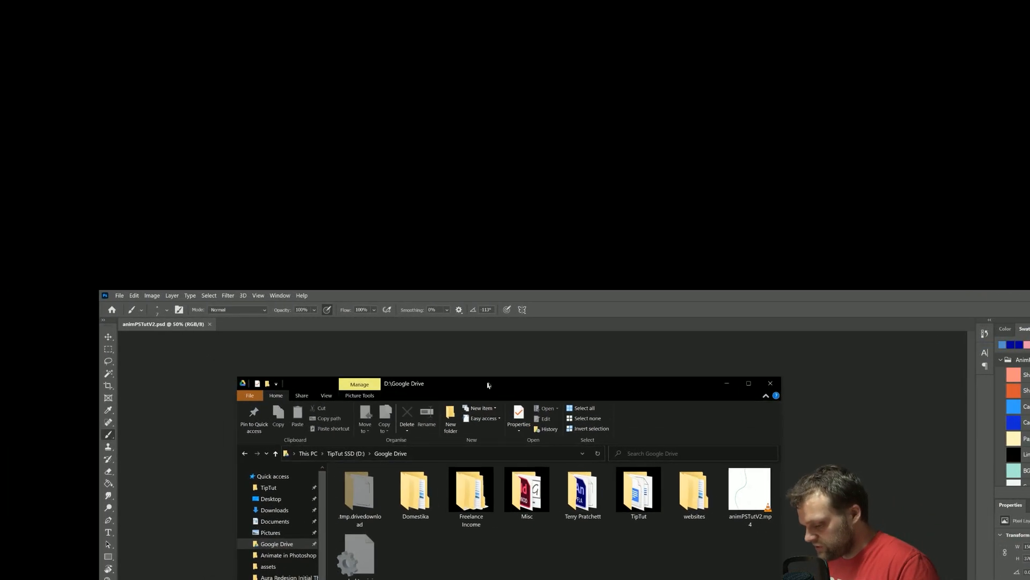
double_click(753, 495)
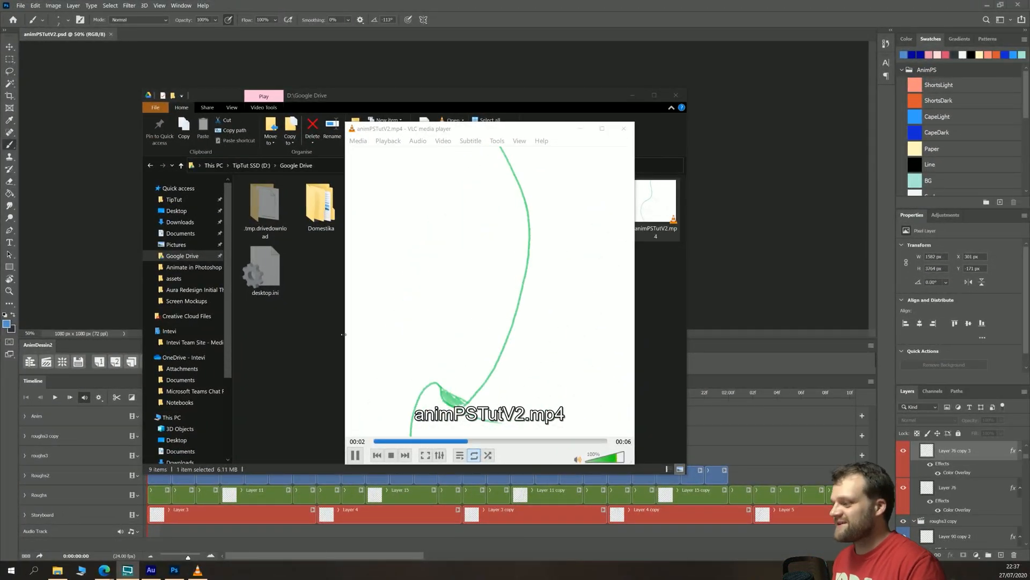
drag(412, 129, 398, 120)
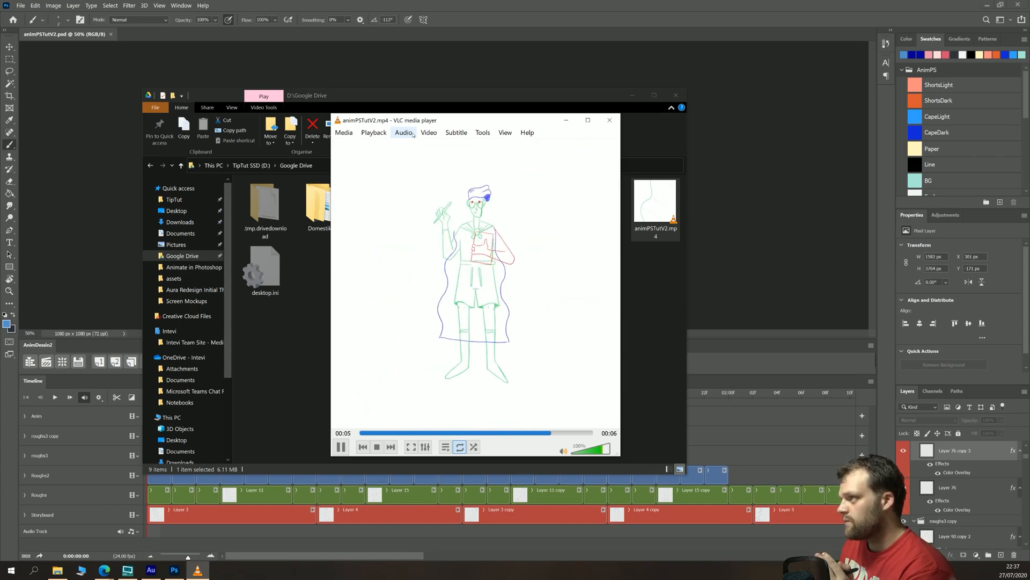
click(610, 120)
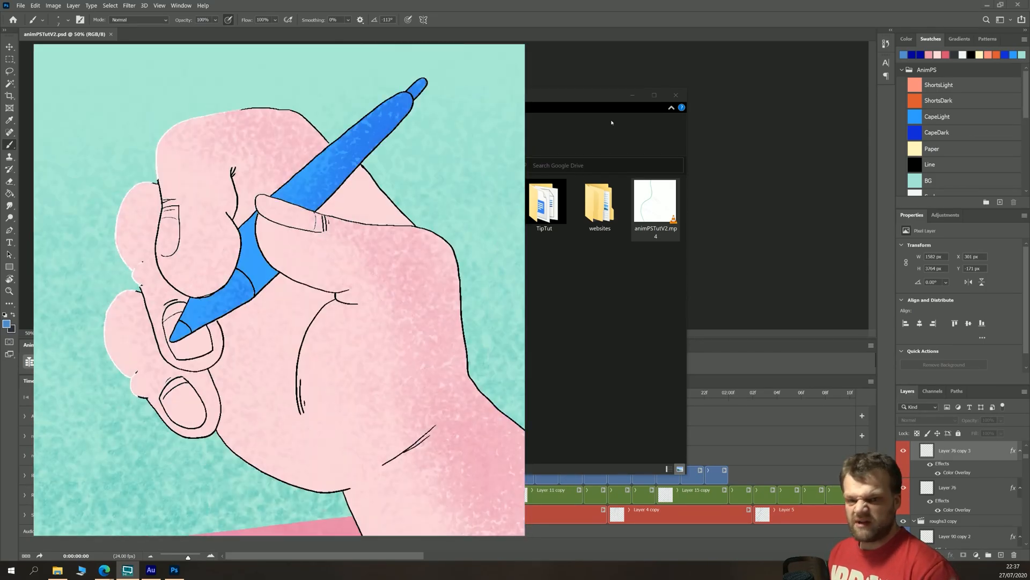
Step: Switch back to Photoshop and play the animation from the beginning
key(alt+Tab)
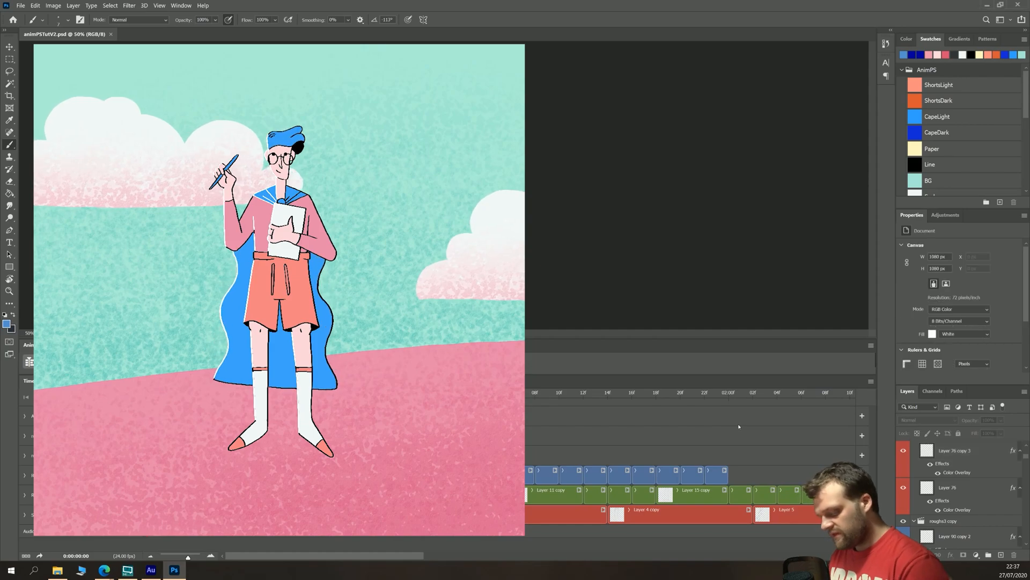
key(space)
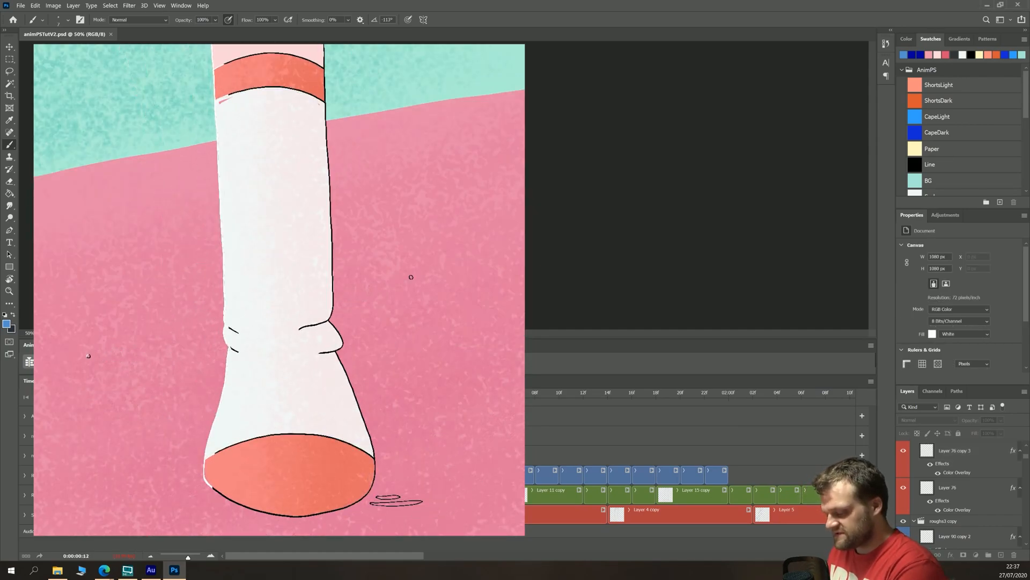